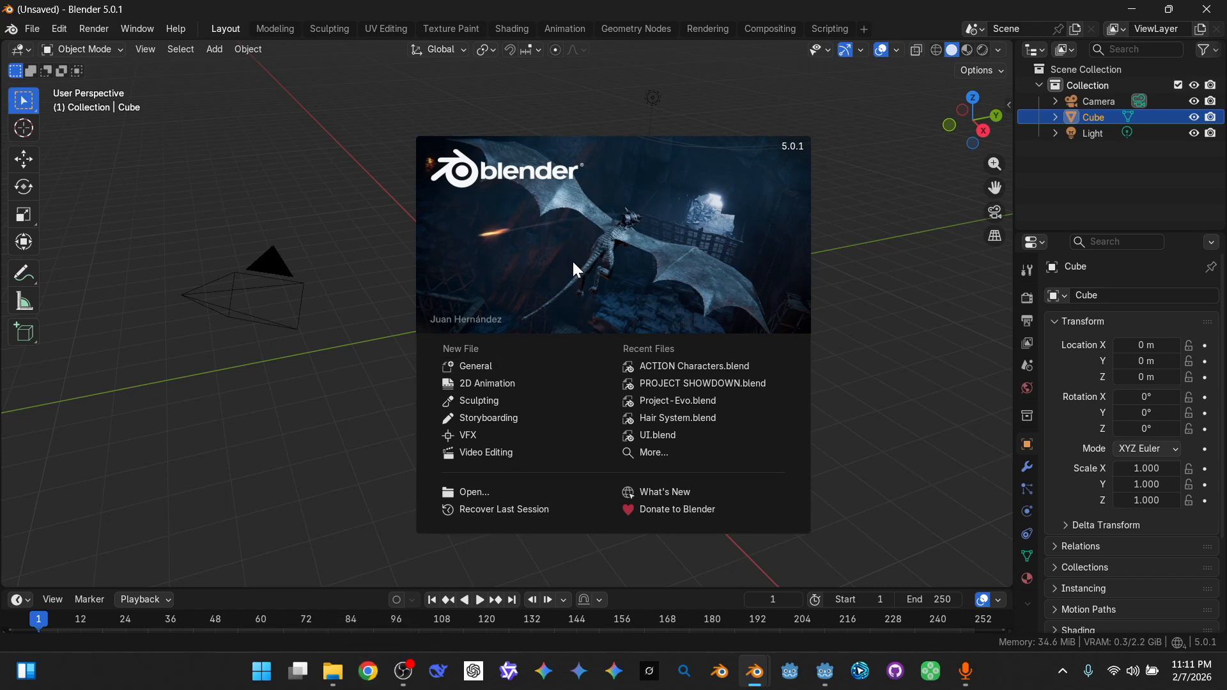
{"action": "left_click", "coordinate": [369, 671]}
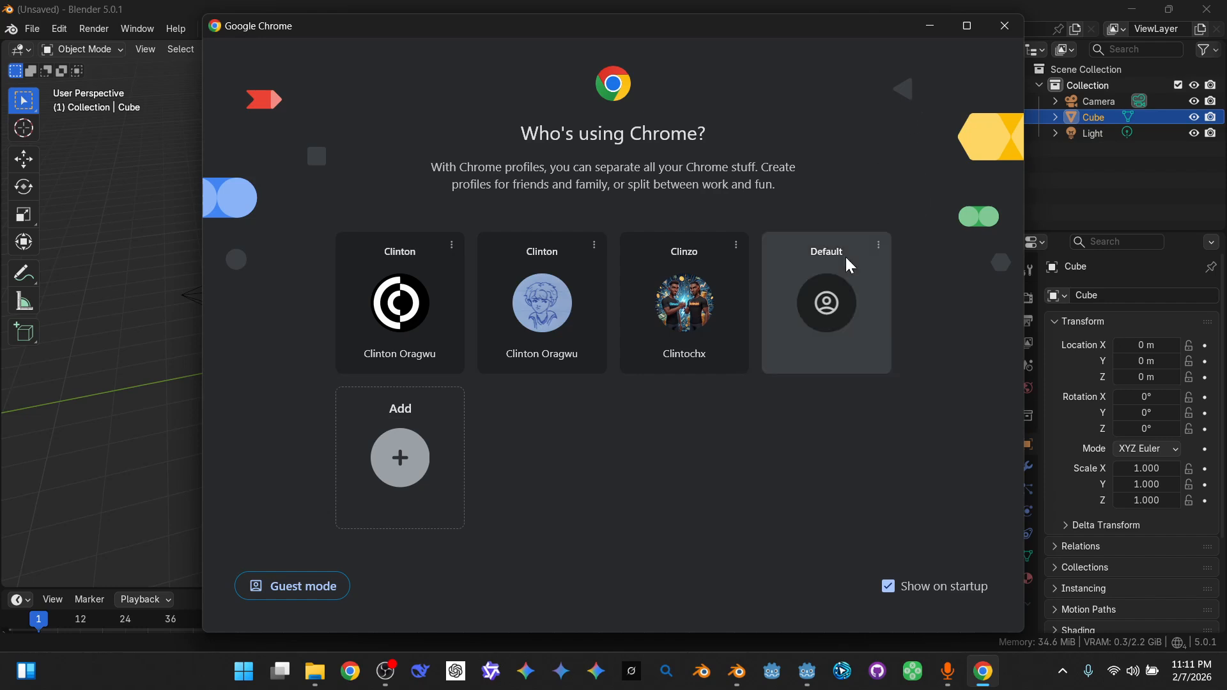
{"action": "left_click", "coordinate": [929, 27]}
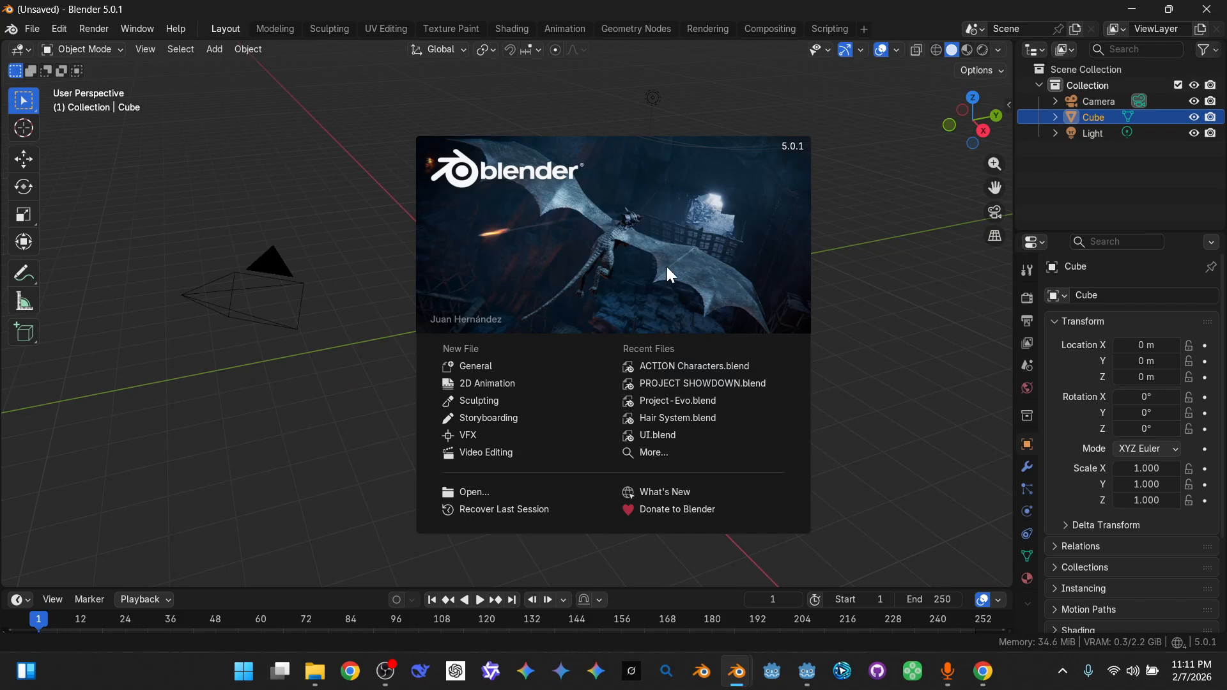
- Dismiss the splash screen to reach the default cube scene
{"action": "left_click", "coordinate": [665, 262]}
{"action": "middle_click_drag", "start_coordinate": [692, 361], "coordinate": [663, 322]}
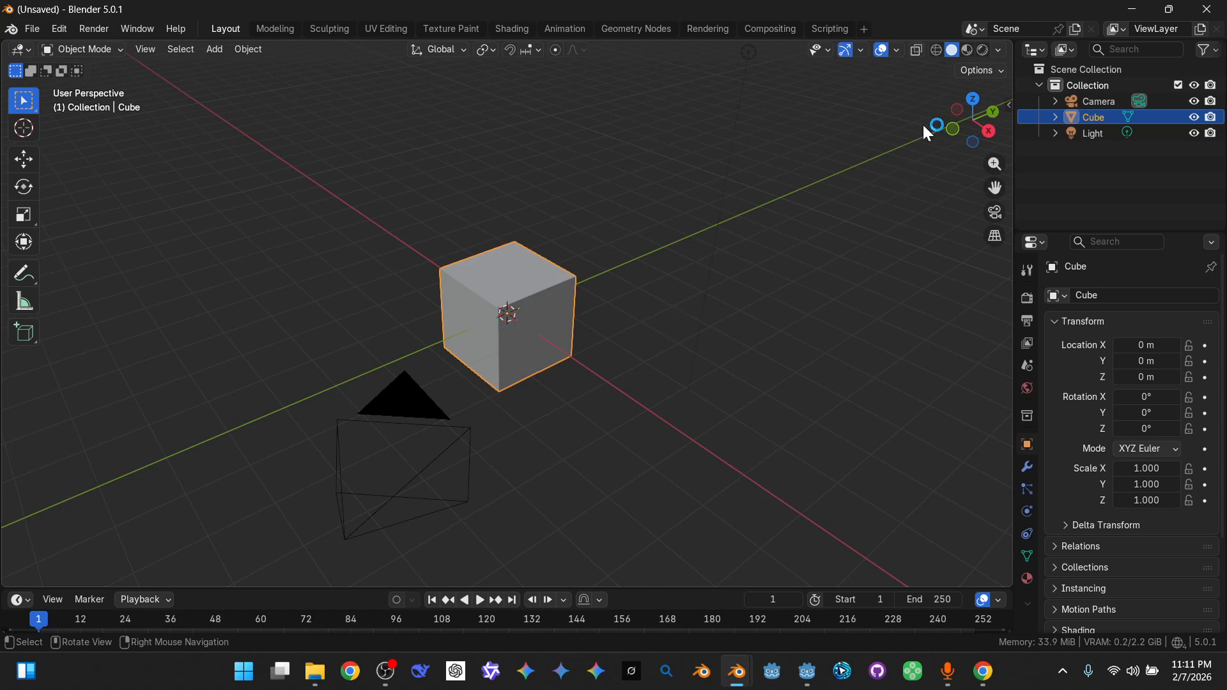
{"action": "mouse_move", "coordinate": [392, 681]}
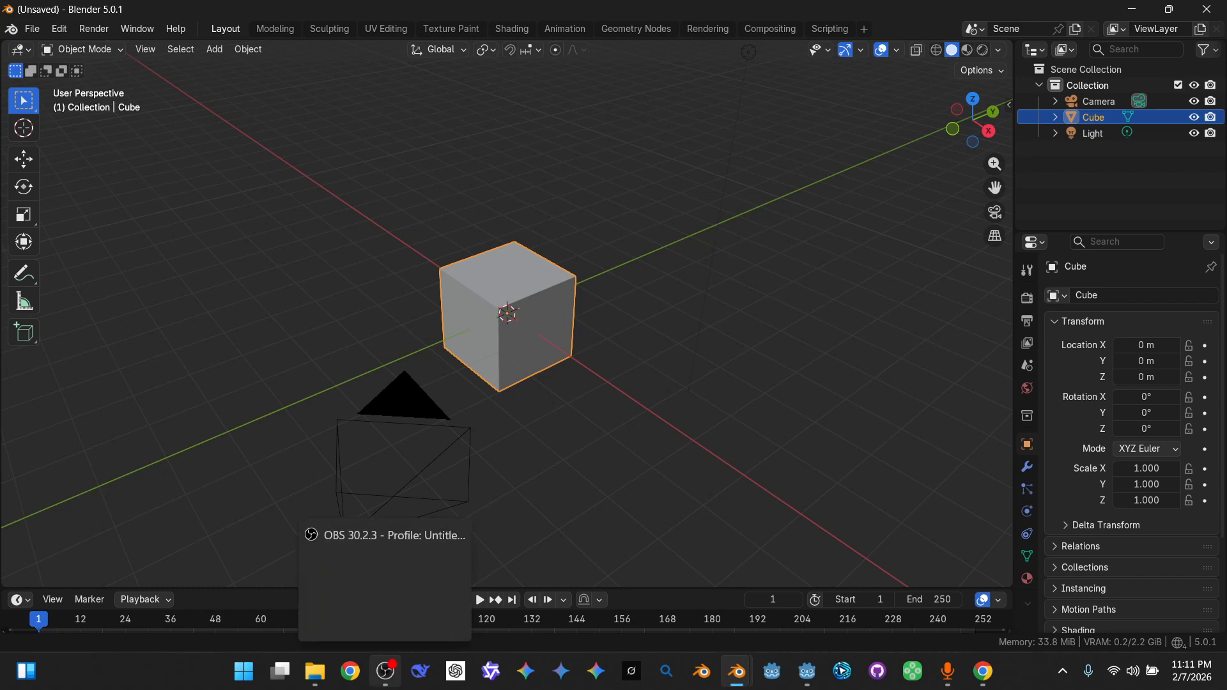
{"action": "left_click", "coordinate": [392, 683]}
{"action": "left_click", "coordinate": [392, 685]}
- Split the 3D viewport vertically and turn the new area into an Asset Browser
{"action": "left_click_drag", "start_coordinate": [1015, 43], "coordinate": [654, 61]}
{"action": "left_click", "coordinate": [671, 51]}
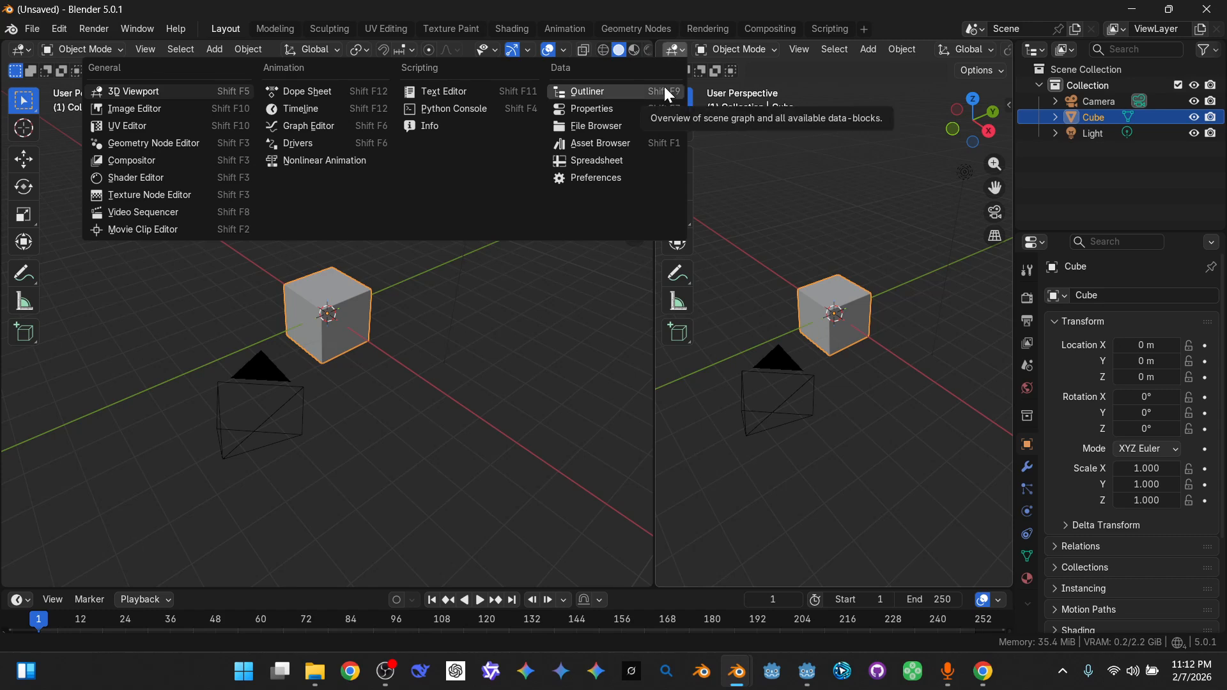
{"action": "left_click", "coordinate": [639, 147]}
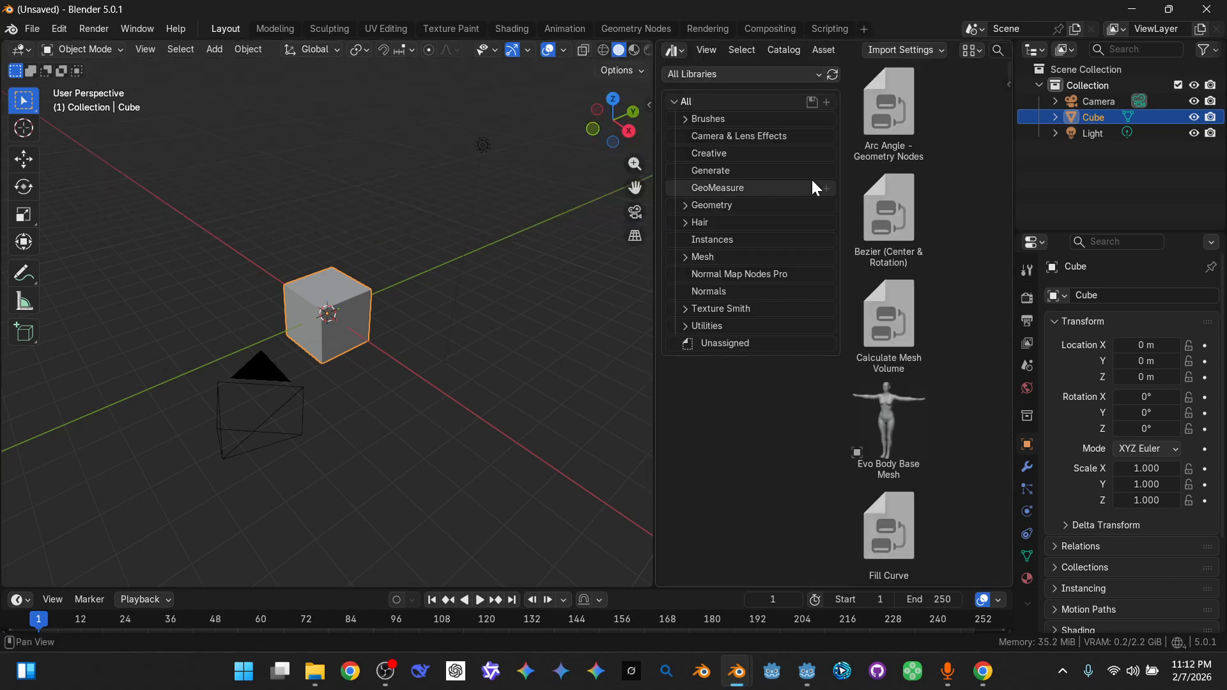
- Place the GeoMeasure [3.2] asset from the GeoMeasure catalog on the ground near the cube and close the Asset Browser area
{"action": "left_click", "coordinate": [742, 189]}
{"action": "scroll", "coordinate": [897, 429], "scroll_direction": "down", "scroll_amount": 5}
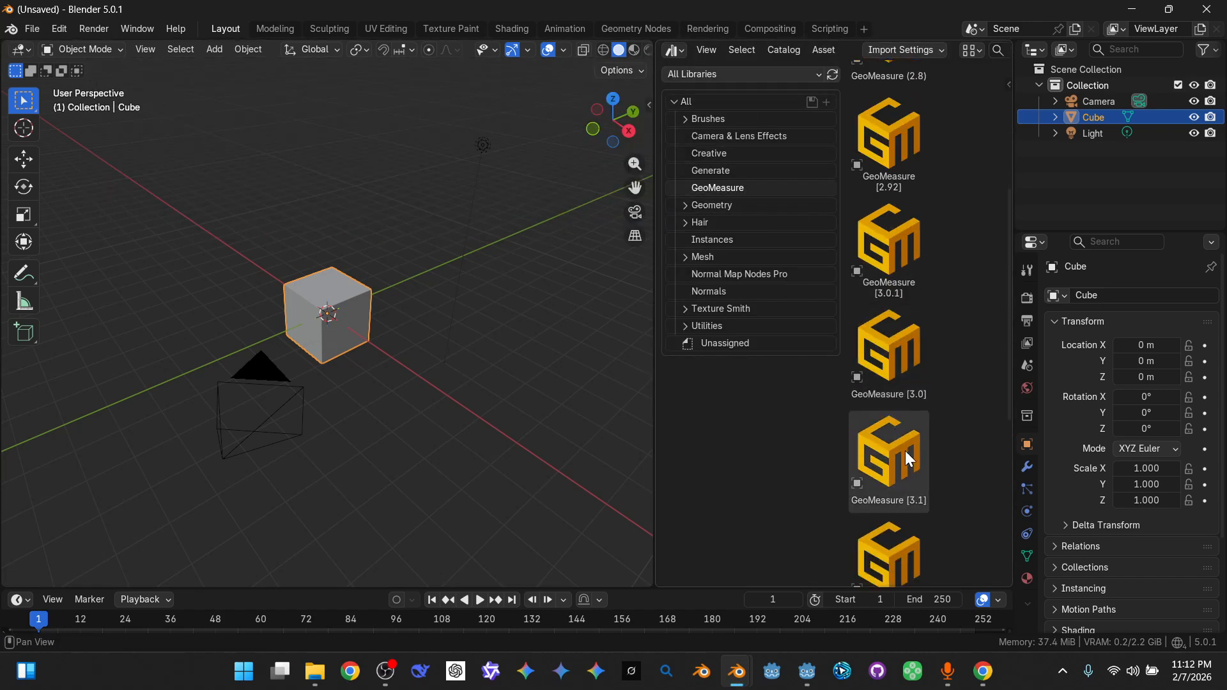
{"action": "scroll", "coordinate": [895, 437], "scroll_direction": "down", "scroll_amount": 4}
{"action": "left_click_drag", "start_coordinate": [907, 373], "coordinate": [540, 370]}
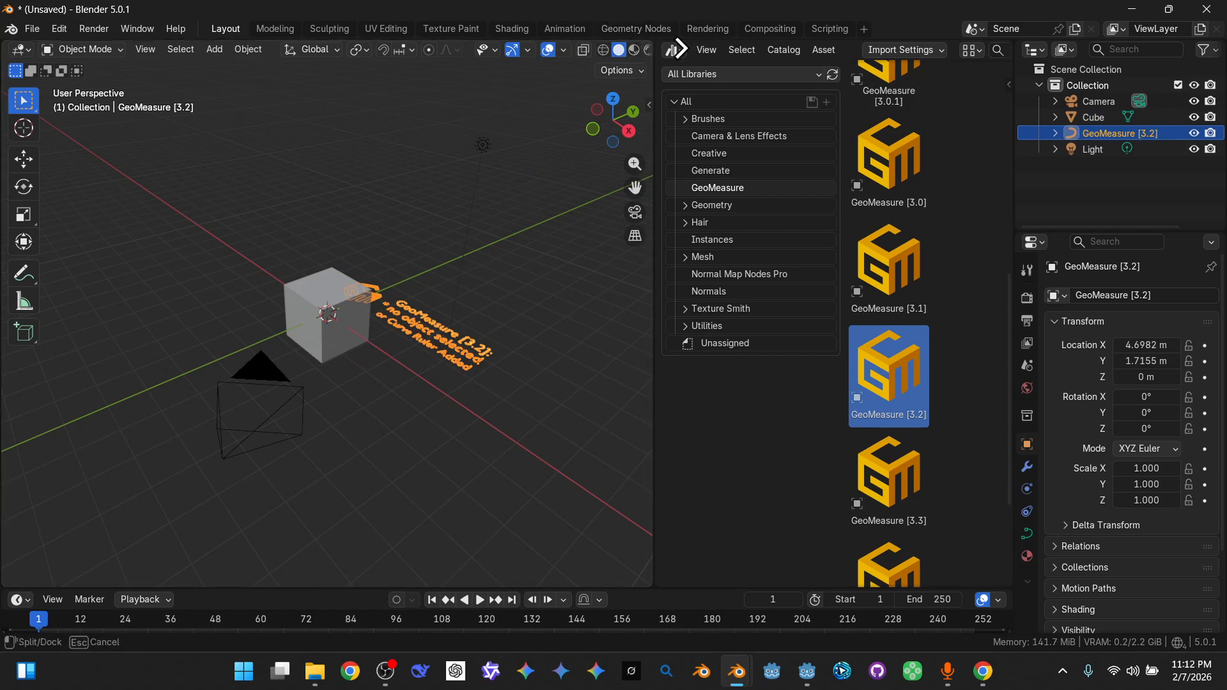
{"action": "left_click_drag", "start_coordinate": [679, 48], "coordinate": [684, 48]}
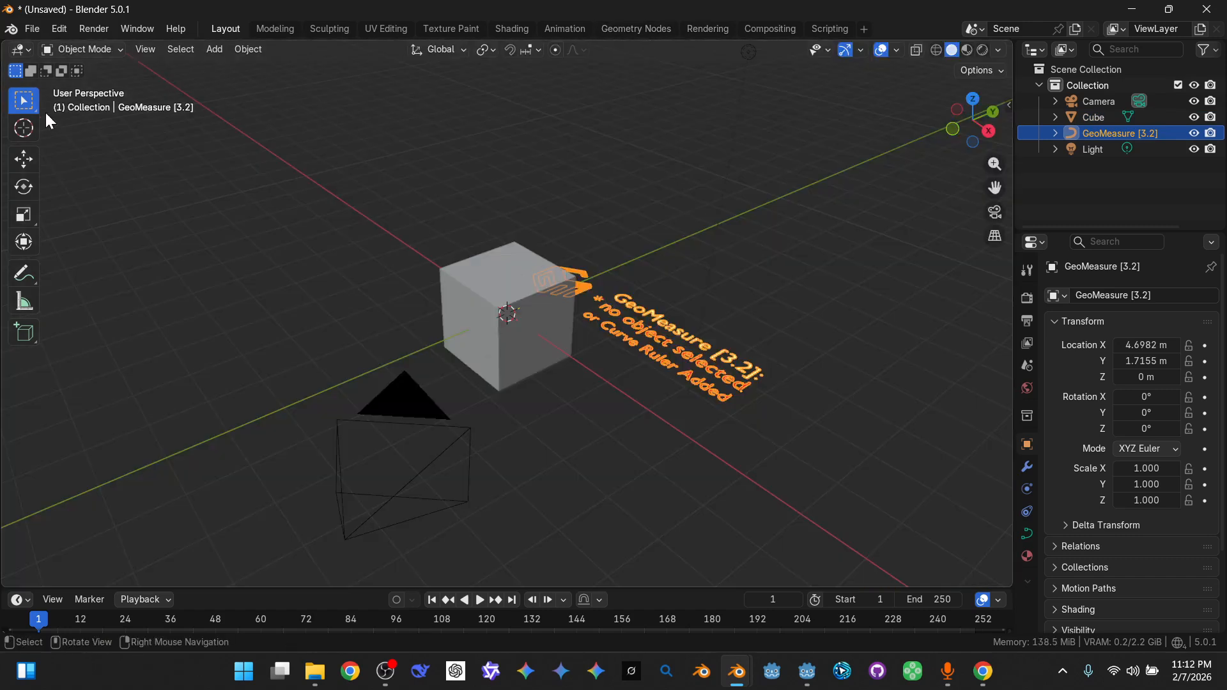
{"action": "middle_click_drag", "start_coordinate": [578, 378], "coordinate": [581, 370]}
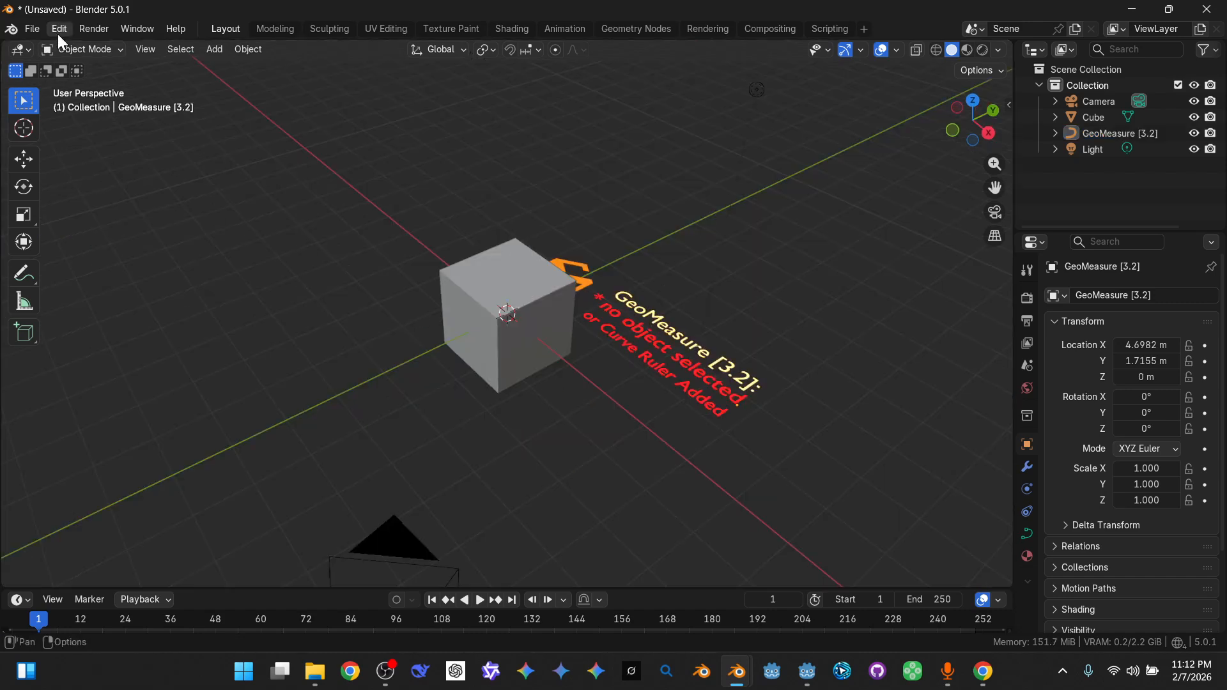
- View the asset libraries in the file path preferences and the file chooser for adding one, and close both without adding a library
{"action": "left_click", "coordinate": [65, 26]}
{"action": "left_click", "coordinate": [148, 247]}
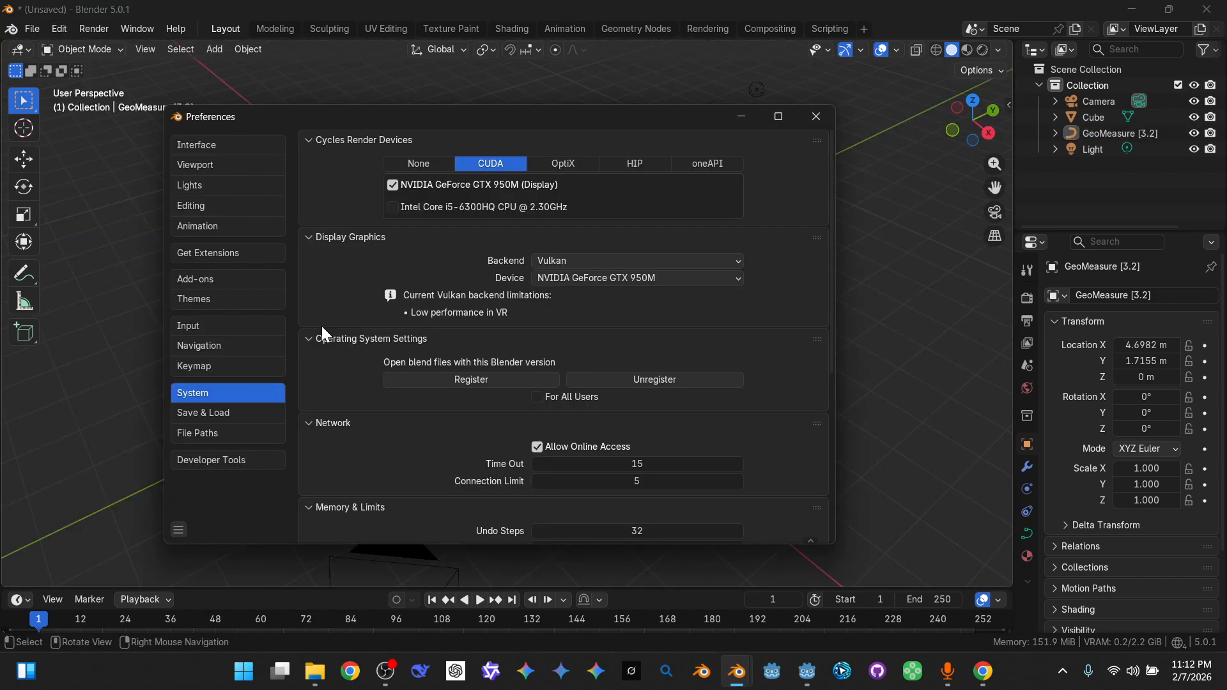
{"action": "left_click", "coordinate": [232, 433]}
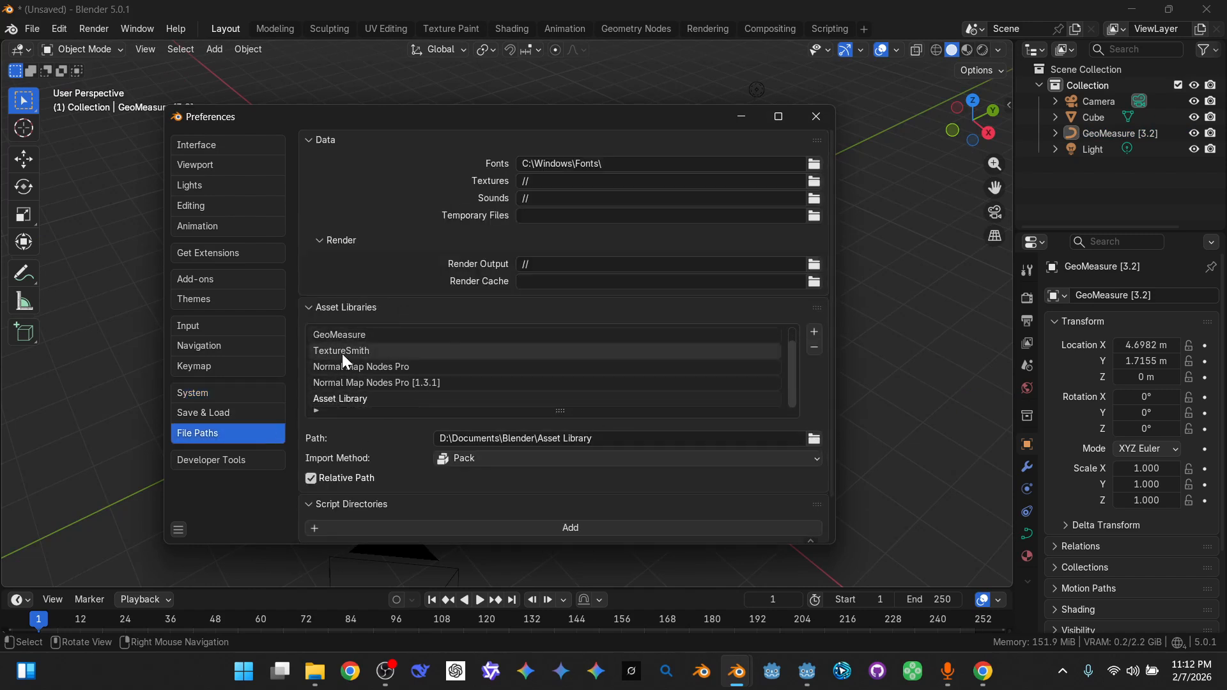
{"action": "left_click", "coordinate": [811, 331]}
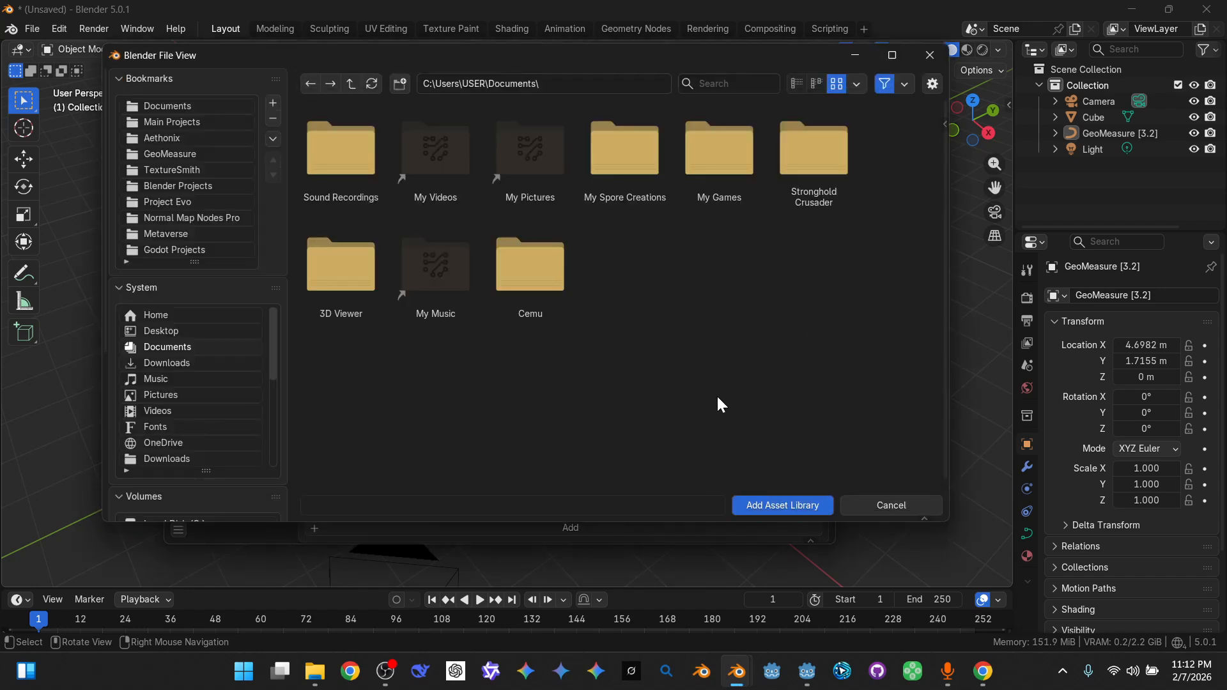
{"action": "left_click", "coordinate": [872, 509]}
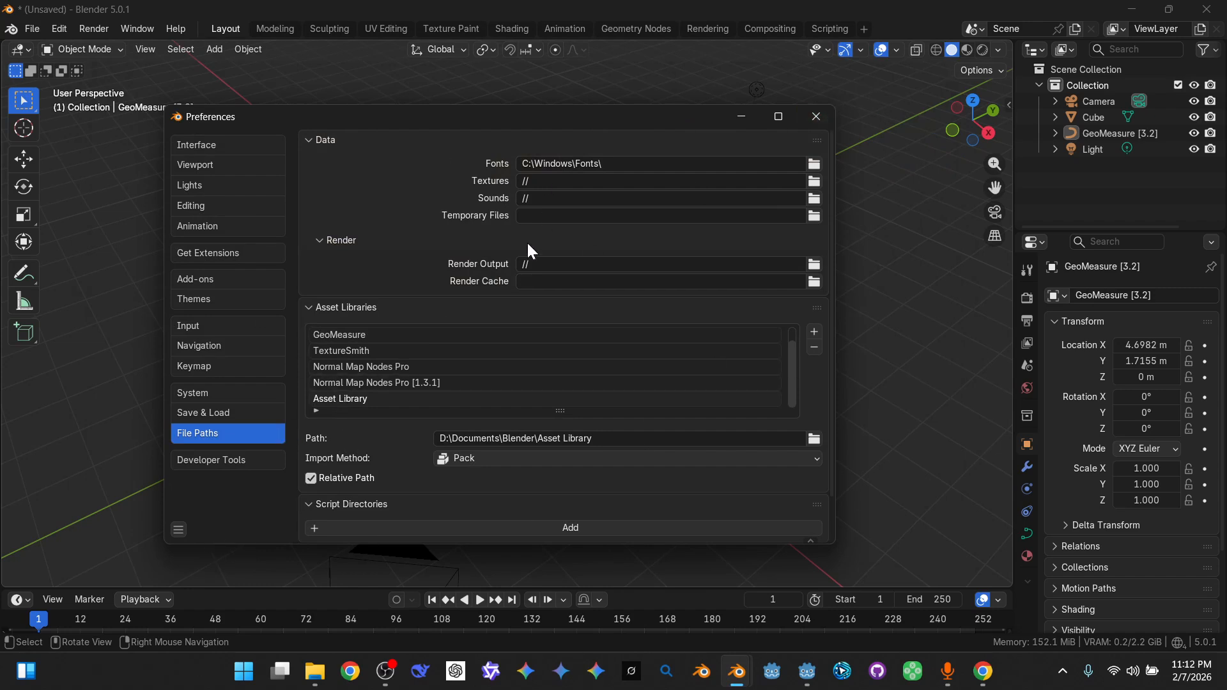
{"action": "left_click", "coordinate": [815, 119]}
- Move the GeoMeasure [3.2] object along the Y axis to about -2.38 m, in front of the cube
{"action": "middle_click_drag", "start_coordinate": [607, 430], "coordinate": [565, 400]}
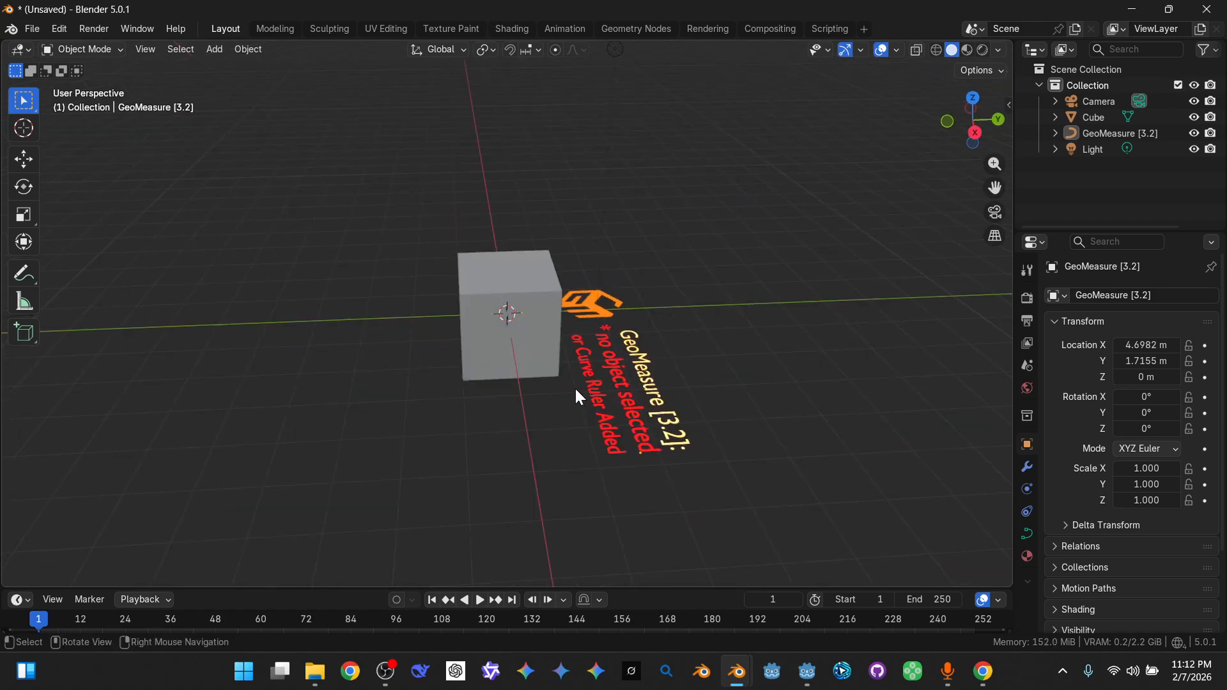
{"action": "middle_click_drag", "start_coordinate": [641, 380], "coordinate": [573, 393]}
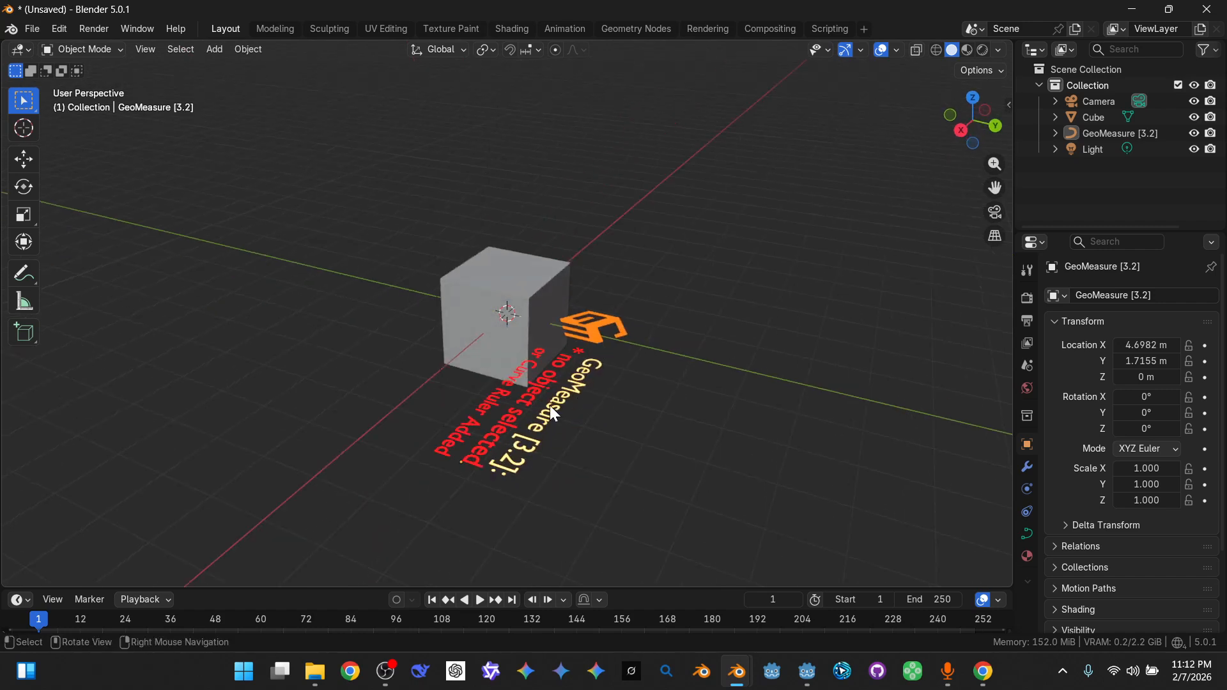
{"action": "left_click", "coordinate": [550, 408]}
{"action": "middle_click_drag", "start_coordinate": [489, 434], "coordinate": [563, 446]}
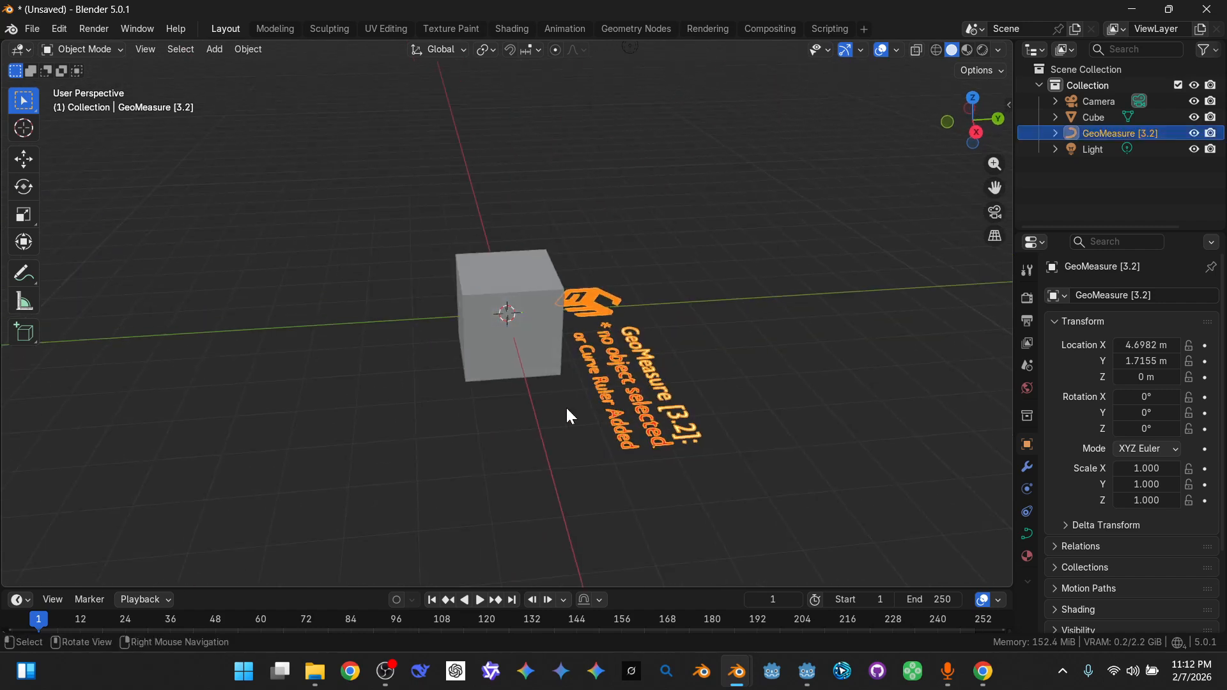
{"action": "key", "text": "g"}
{"action": "key", "text": "y"}
{"action": "left_click", "coordinate": [313, 397]}
{"action": "middle_click_drag", "start_coordinate": [373, 417], "coordinate": [797, 372]}
{"action": "left_click", "coordinate": [745, 411]}
{"action": "middle_click_drag", "start_coordinate": [745, 411], "coordinate": [736, 445]}
{"action": "left_click", "coordinate": [703, 505]}
{"action": "right_click", "coordinate": [702, 505]}
{"action": "middle_click_drag", "start_coordinate": [703, 505], "coordinate": [821, 451]}
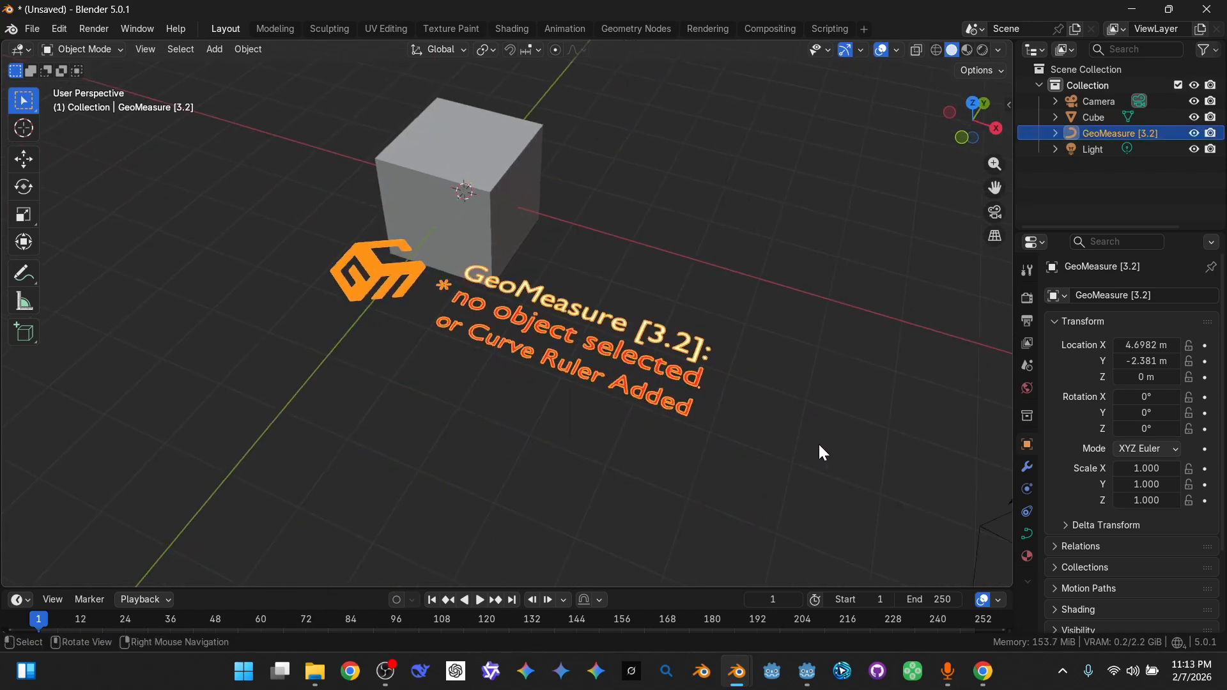
- Show the GeoMeasure object's modifier settings and widen the properties area so the labels are easier to read
{"action": "left_click", "coordinate": [611, 417]}
{"action": "middle_click_drag", "start_coordinate": [611, 417], "coordinate": [454, 377]}
{"action": "middle_click_drag", "start_coordinate": [598, 392], "coordinate": [594, 428]}
{"action": "scroll", "coordinate": [594, 428], "scroll_direction": "down", "scroll_amount": 2}
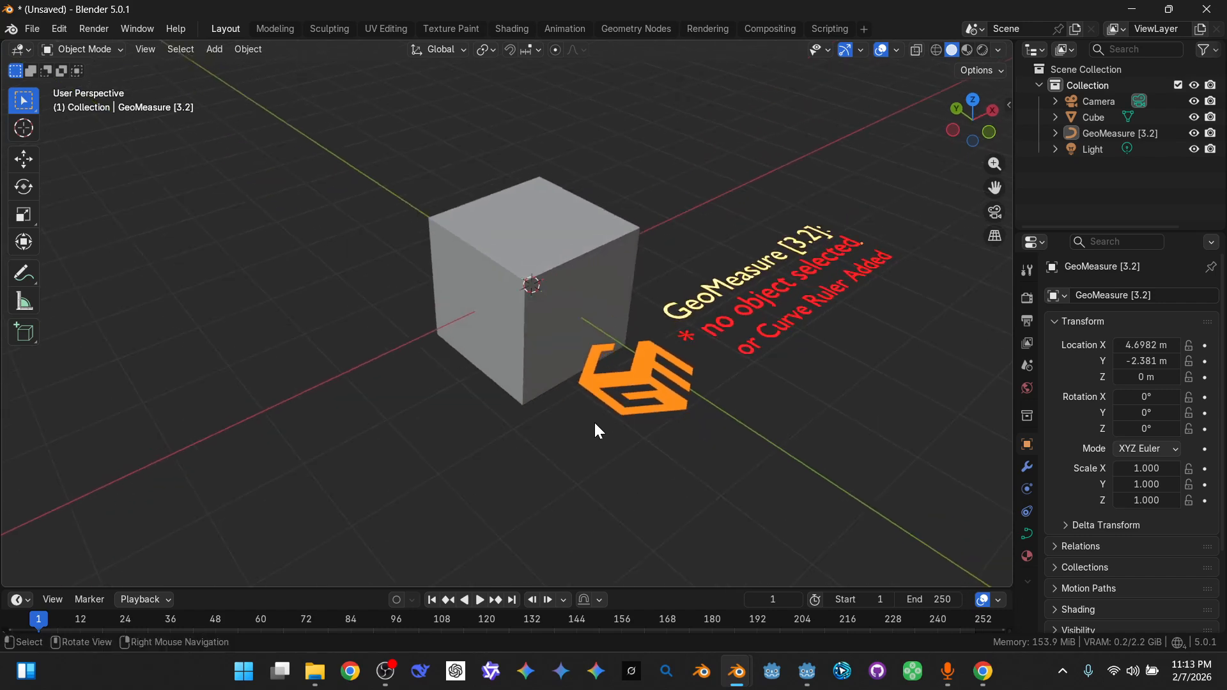
{"action": "left_click", "coordinate": [633, 373]}
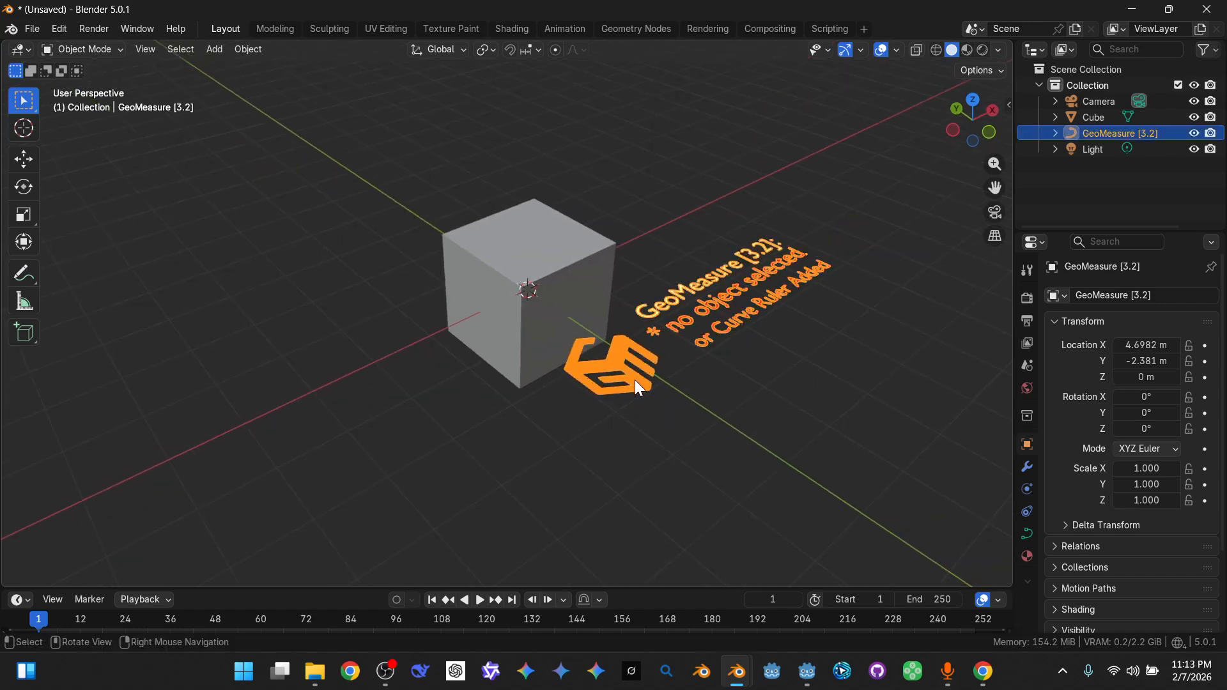
{"action": "left_click", "coordinate": [1029, 467]}
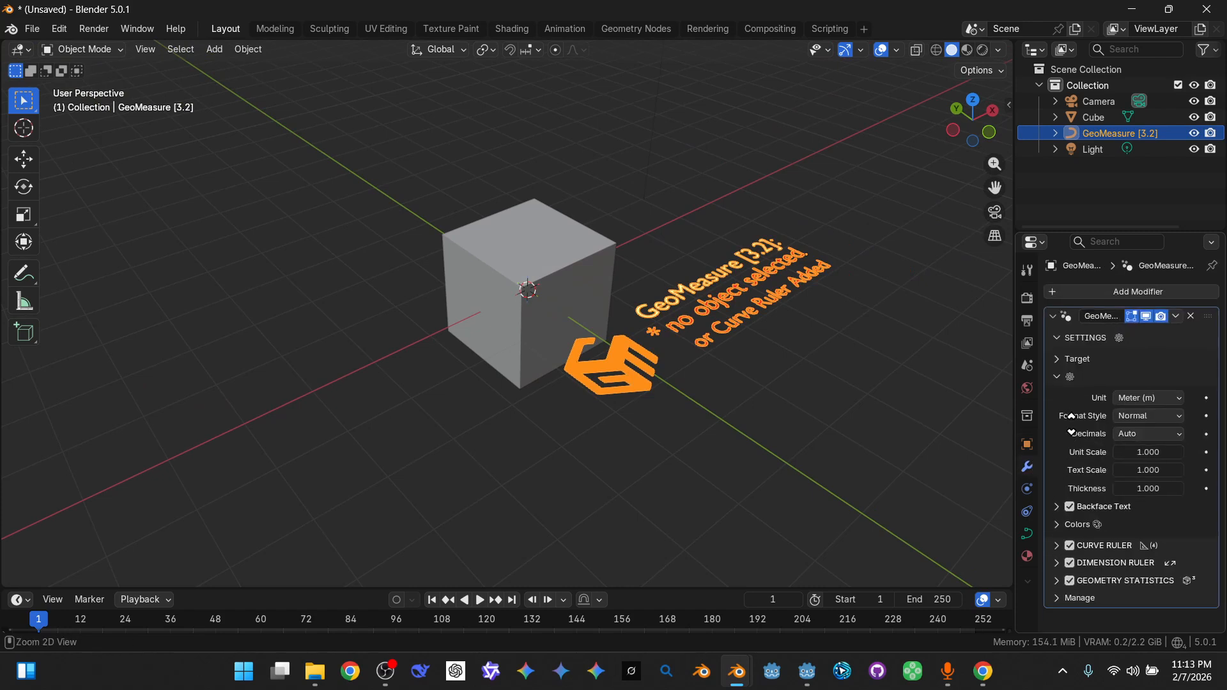
{"action": "left_click_drag", "start_coordinate": [1016, 409], "coordinate": [981, 409]}
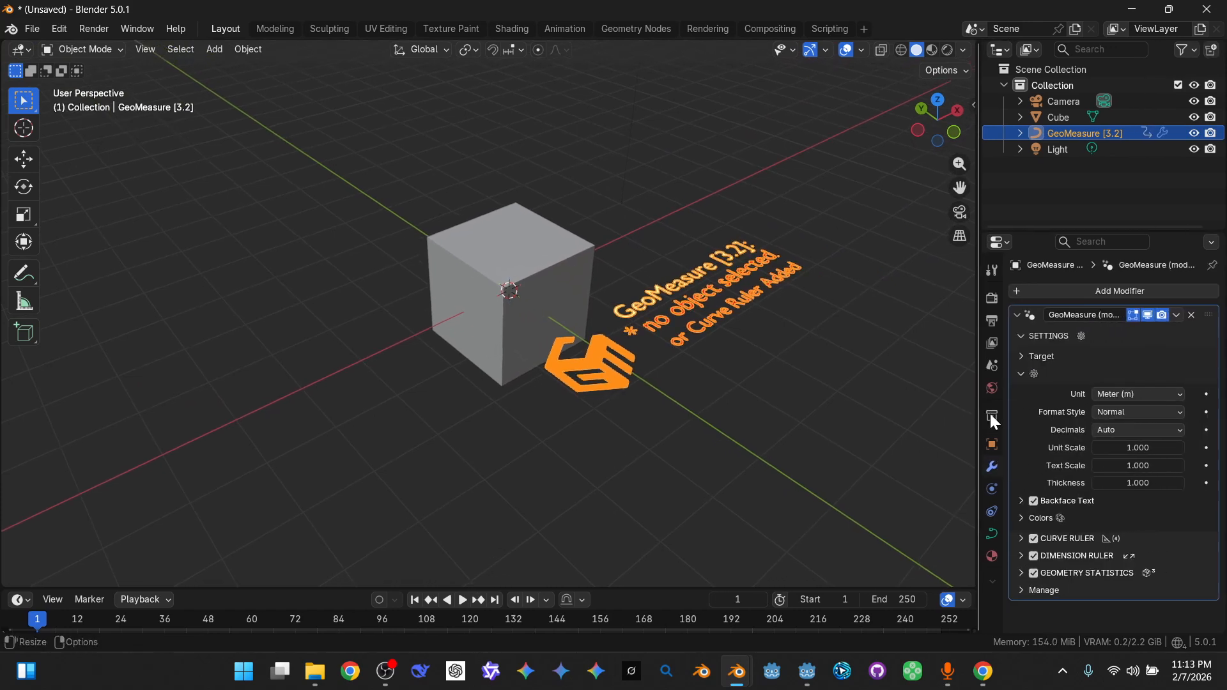
{"action": "middle_click_drag", "start_coordinate": [1075, 423], "coordinate": [1067, 303], "text": "ctrl"}
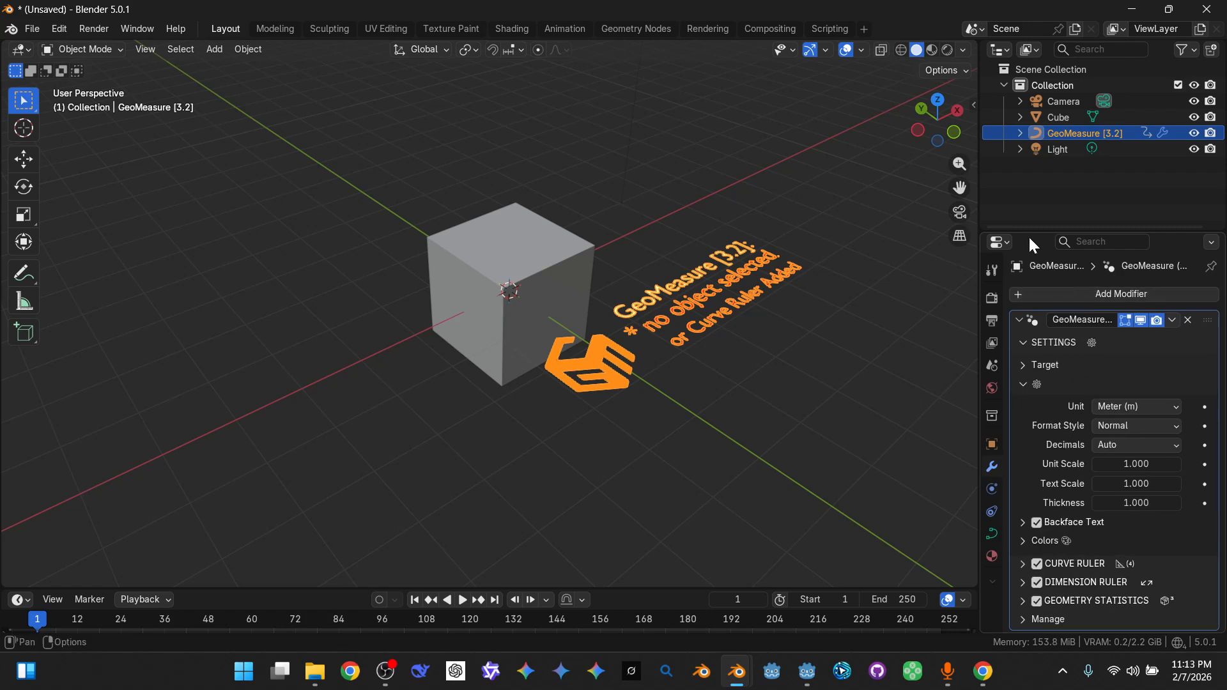
{"action": "left_click", "coordinate": [871, 403]}
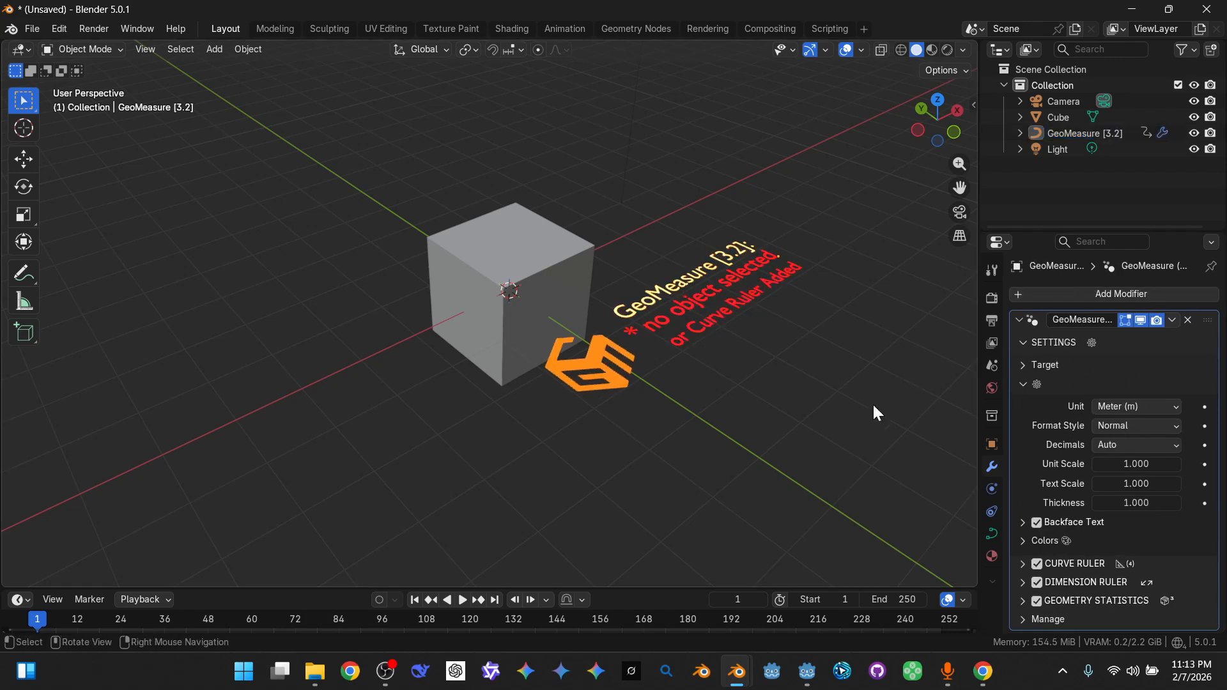
- Examine the GeoMeasure 3.2 node tree in the Geometry Nodes workspace and return to the Layout workspace
{"action": "left_click", "coordinate": [622, 25]}
{"action": "scroll", "coordinate": [681, 297], "scroll_direction": "down", "scroll_amount": 6}
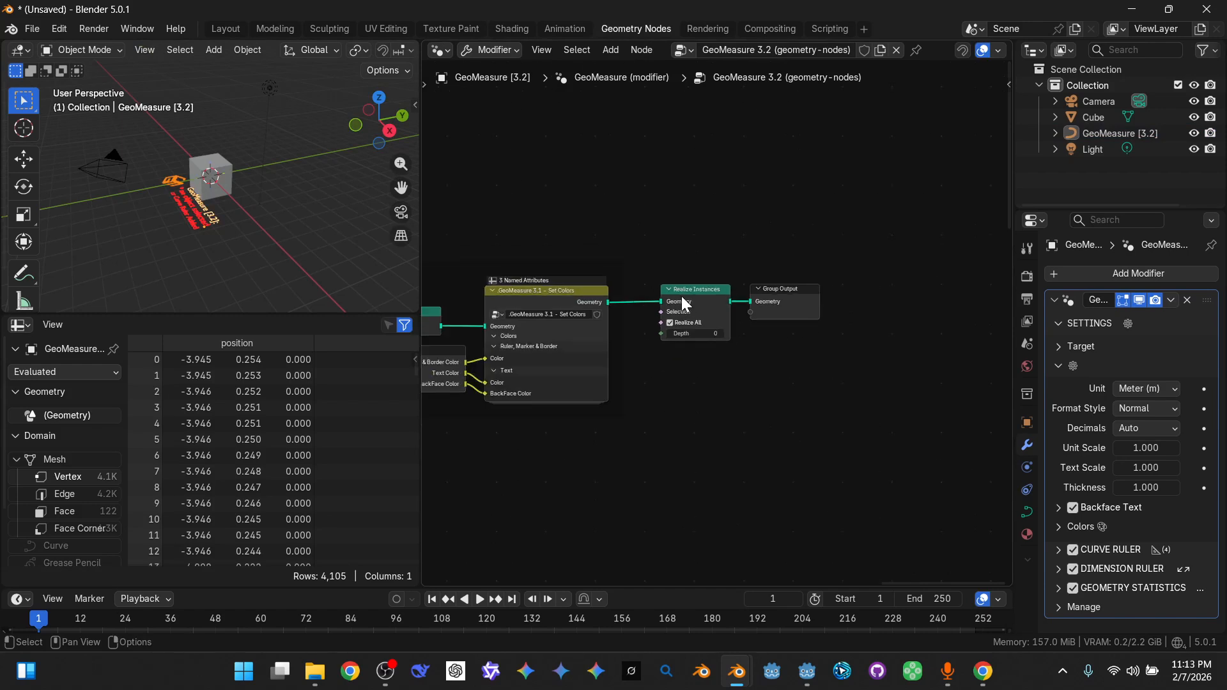
{"action": "scroll", "coordinate": [681, 297], "scroll_direction": "up", "scroll_amount": 6}
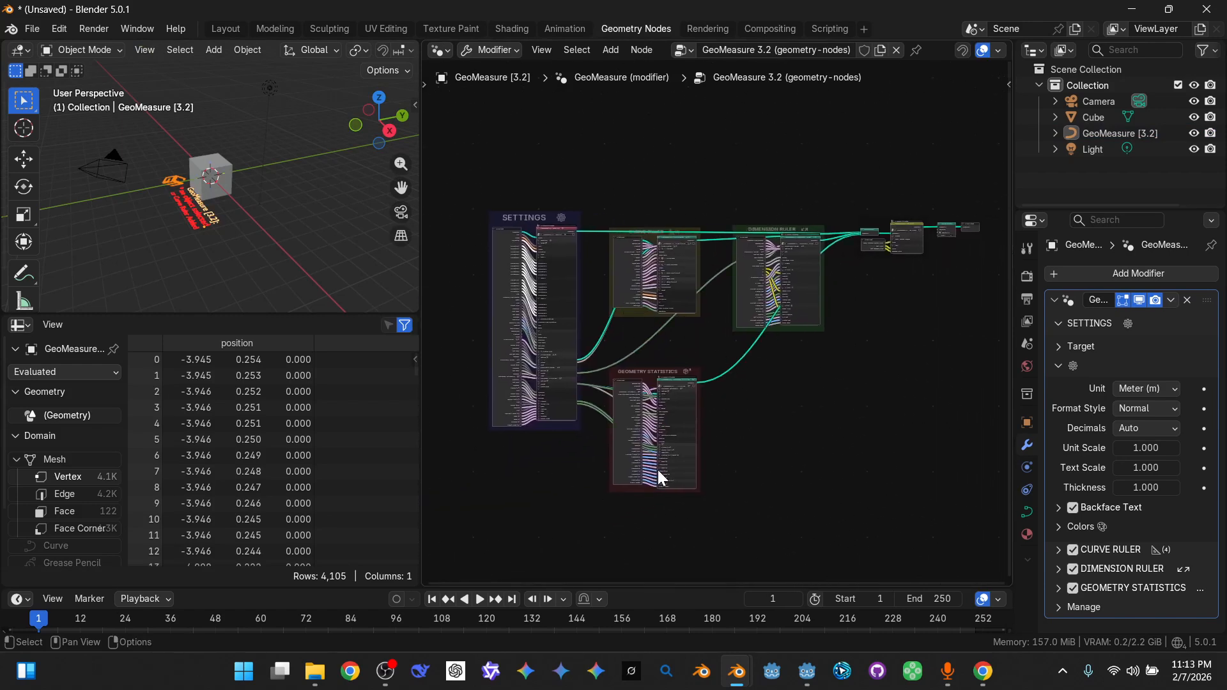
{"action": "middle_click_drag", "start_coordinate": [718, 388], "coordinate": [699, 382]}
{"action": "scroll", "coordinate": [701, 390], "scroll_direction": "up", "scroll_amount": 1}
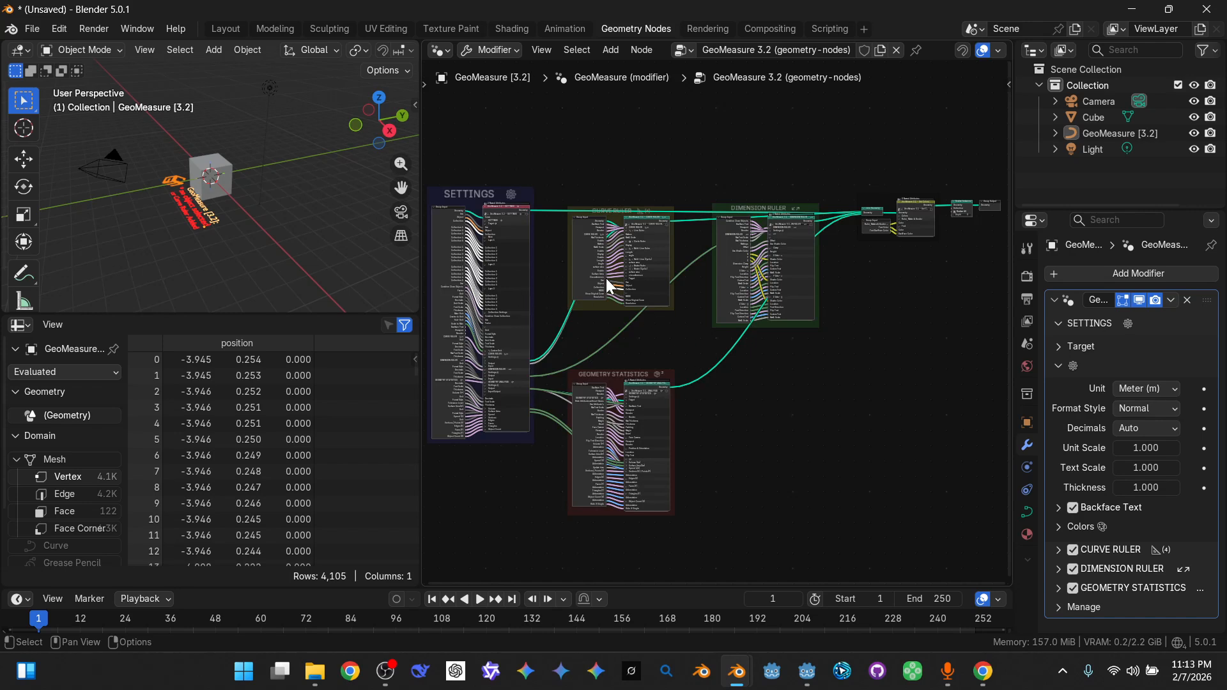
{"action": "left_click", "coordinate": [220, 28]}
{"action": "middle_click_drag", "start_coordinate": [565, 248], "coordinate": [457, 354]}
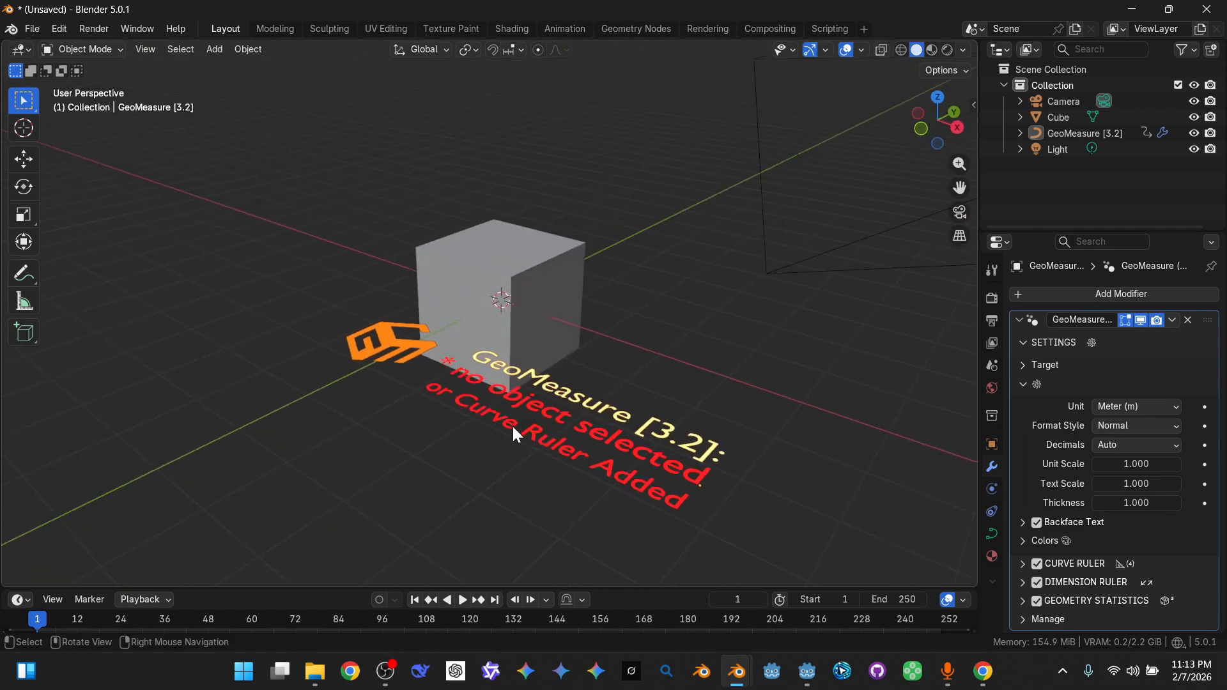
{"action": "middle_click_drag", "start_coordinate": [513, 428], "coordinate": [605, 429]}
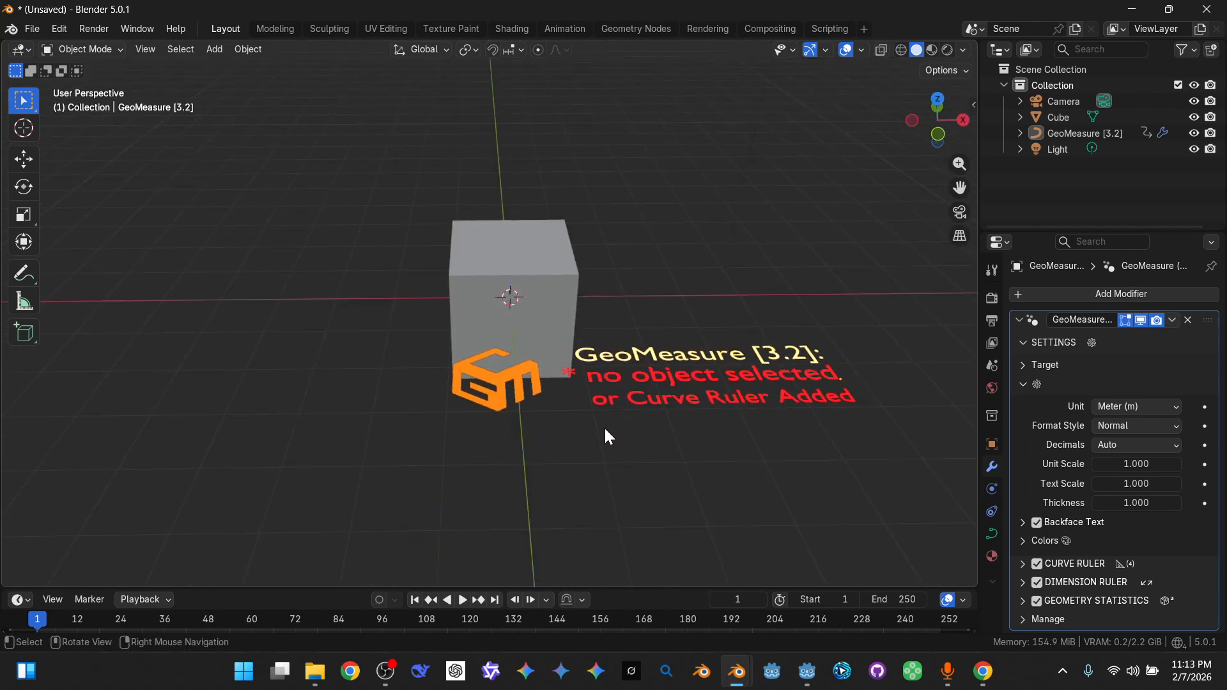
{"action": "middle_click_drag", "start_coordinate": [536, 404], "coordinate": [668, 434]}
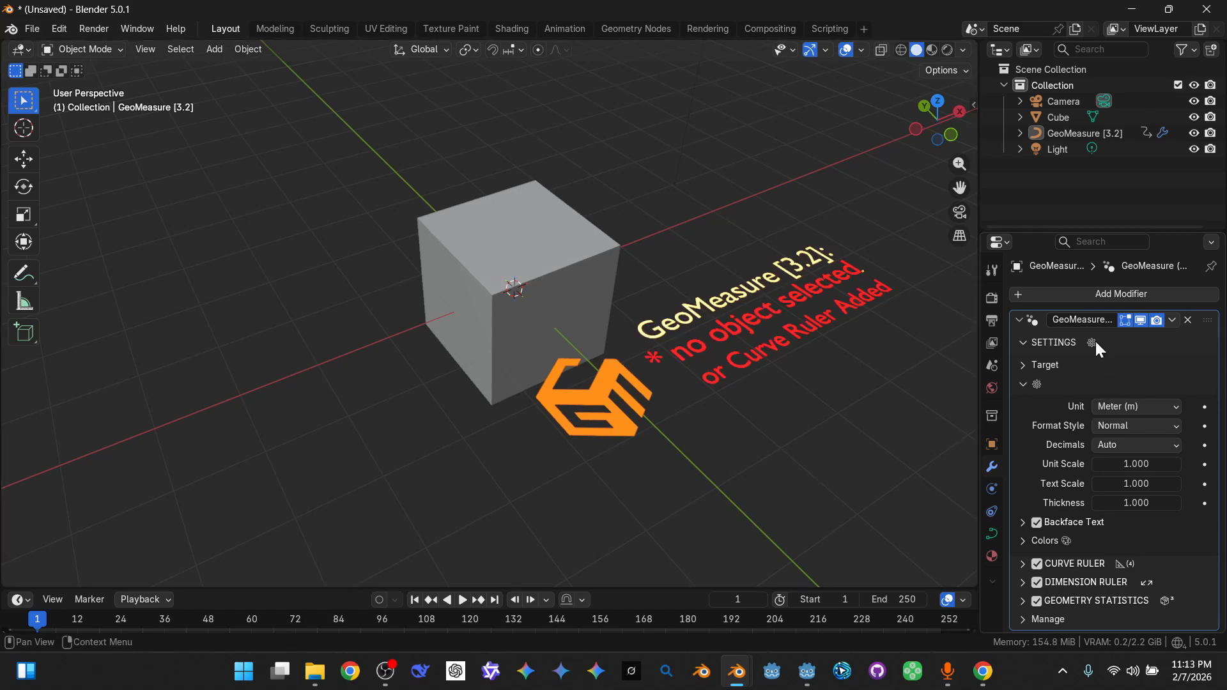
{"action": "middle_click_drag", "start_coordinate": [1064, 357], "coordinate": [1067, 370], "text": "ctrl"}
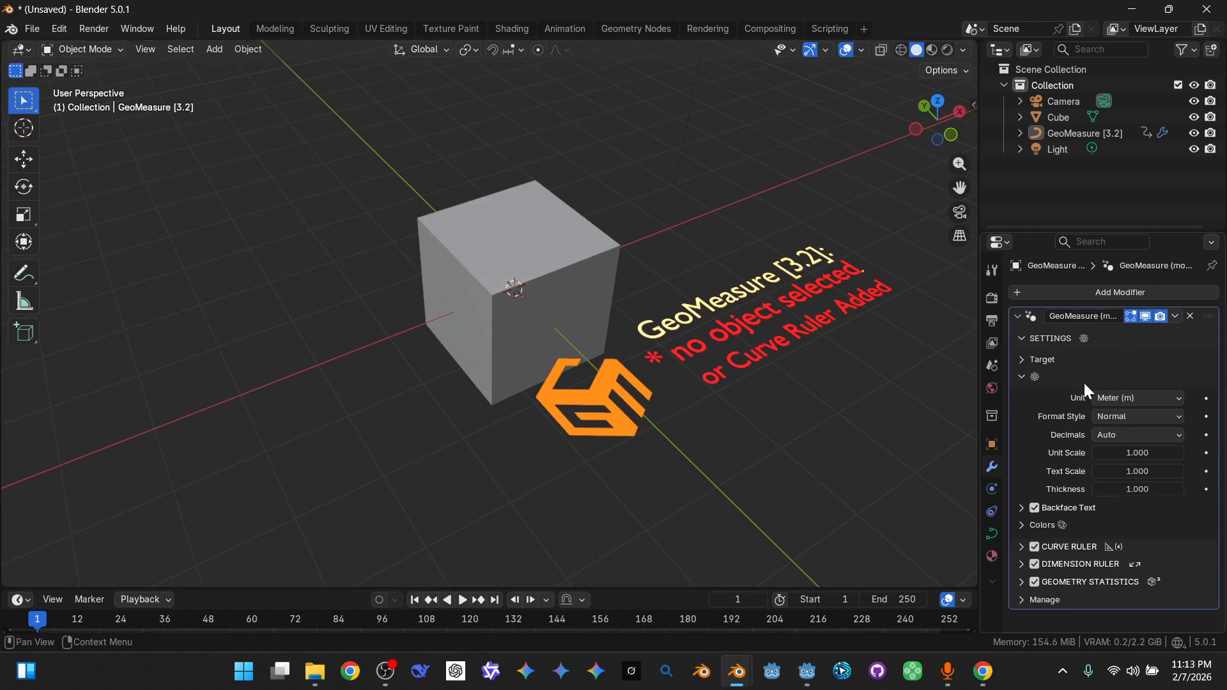
{"action": "left_click", "coordinate": [614, 411]}
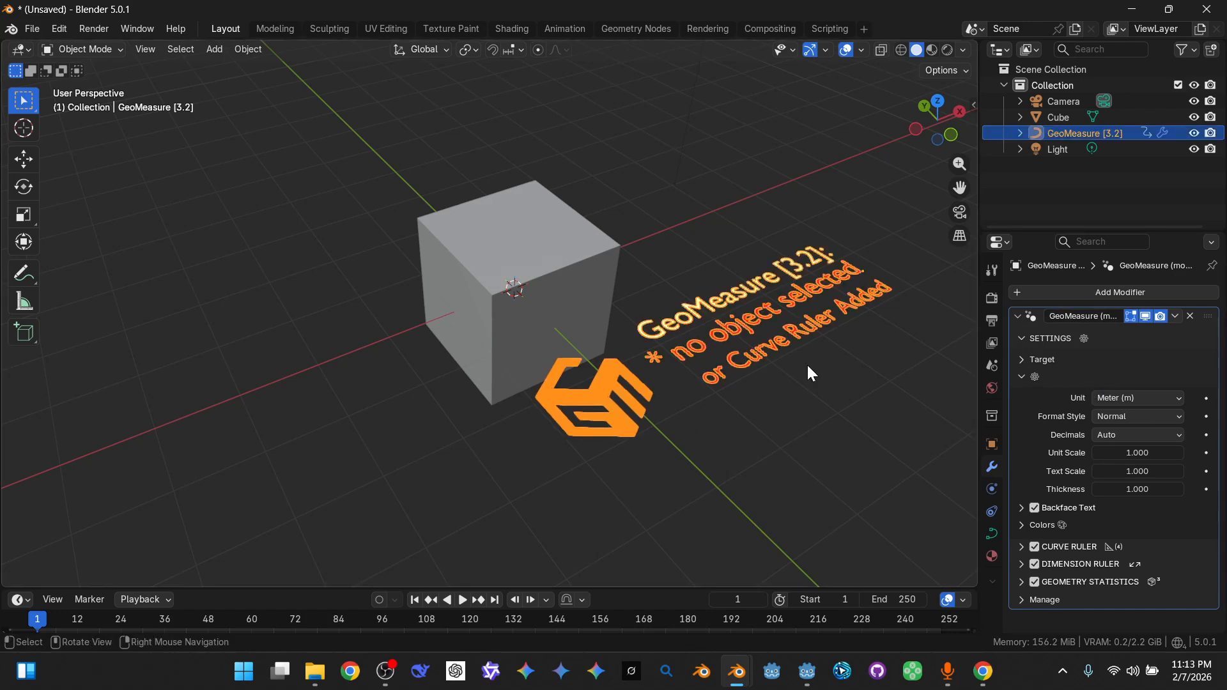
{"action": "left_click", "coordinate": [844, 453]}
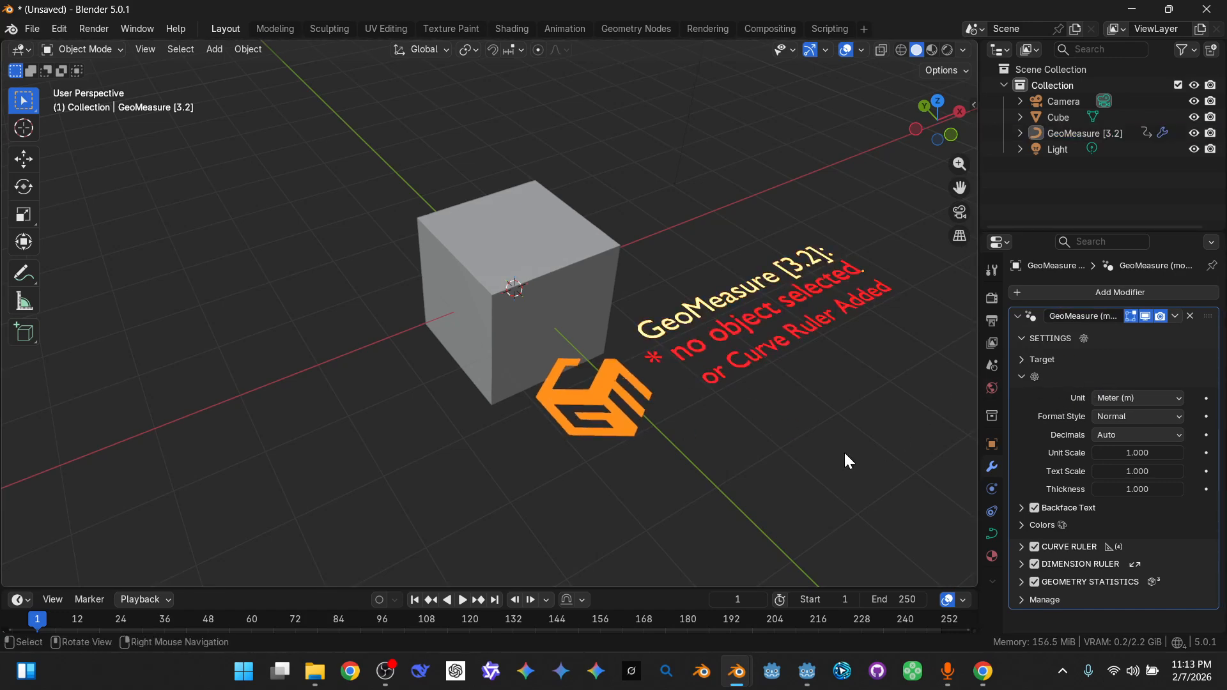
- Set the GeoMeasure modifier's target object to the cube by picking it in the scene
{"action": "left_click", "coordinate": [1042, 356]}
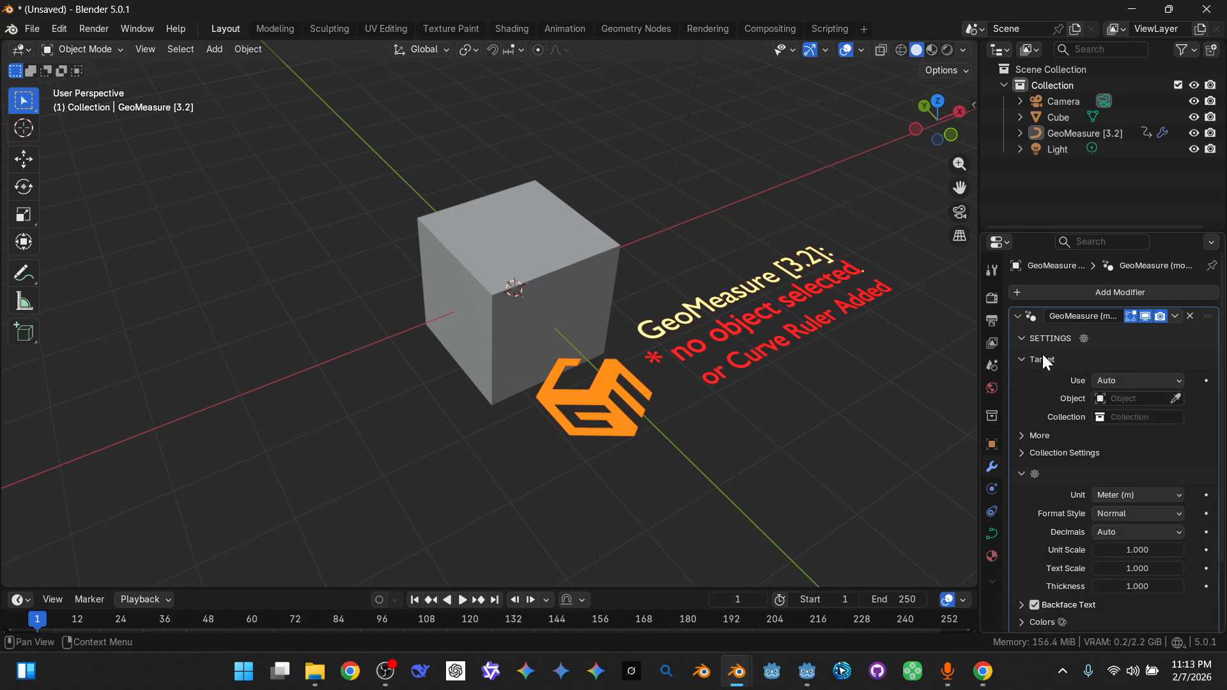
{"action": "left_click", "coordinate": [1176, 398]}
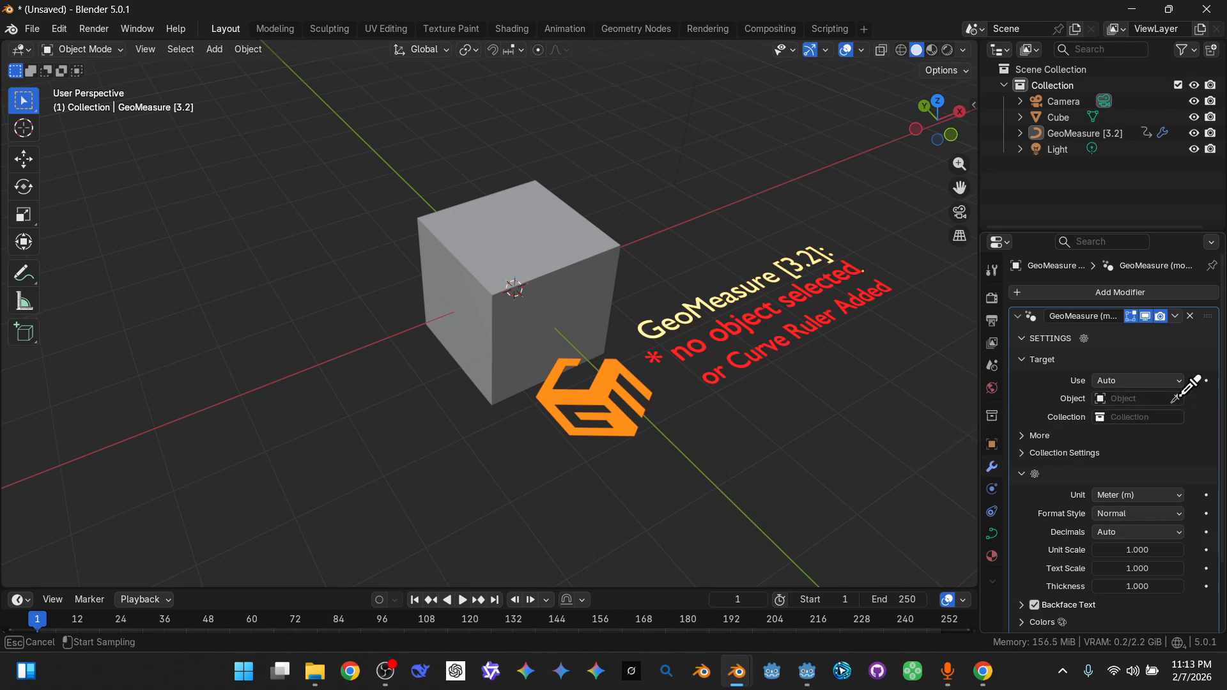
{"action": "left_click", "coordinate": [548, 263]}
{"action": "scroll", "coordinate": [622, 343], "scroll_direction": "up", "scroll_amount": 5}
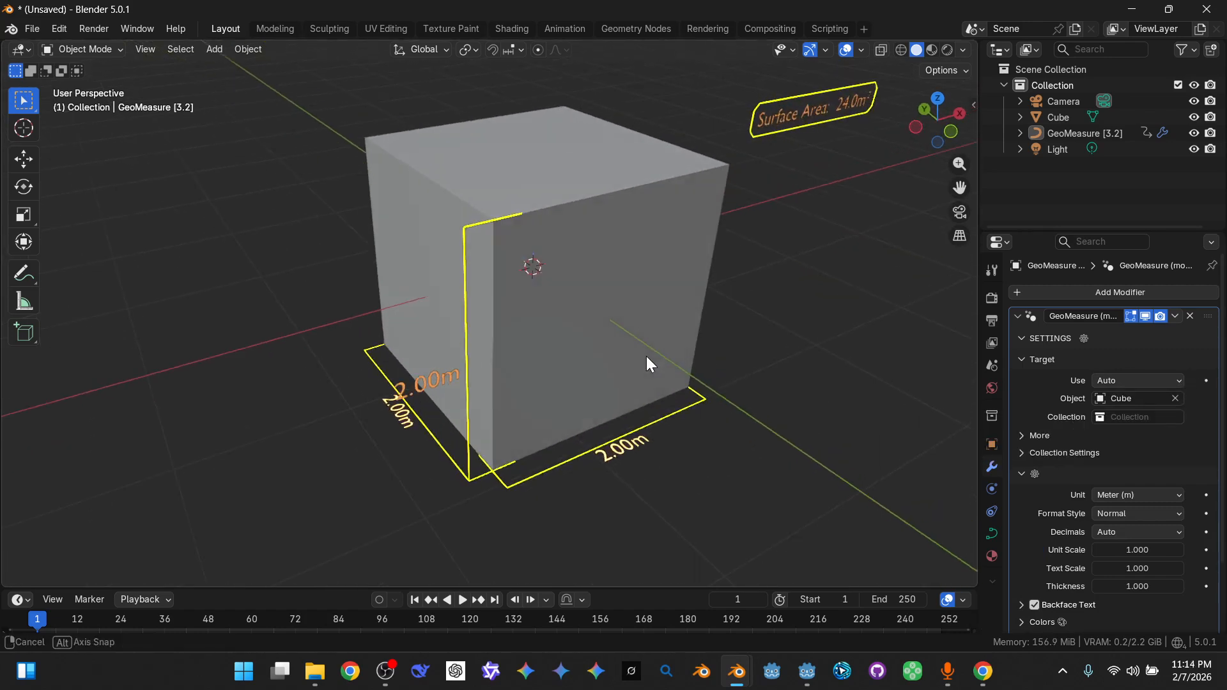
{"action": "middle_click_drag", "start_coordinate": [646, 355], "coordinate": [627, 346]}
{"action": "scroll", "coordinate": [575, 349], "scroll_direction": "down", "scroll_amount": 3}
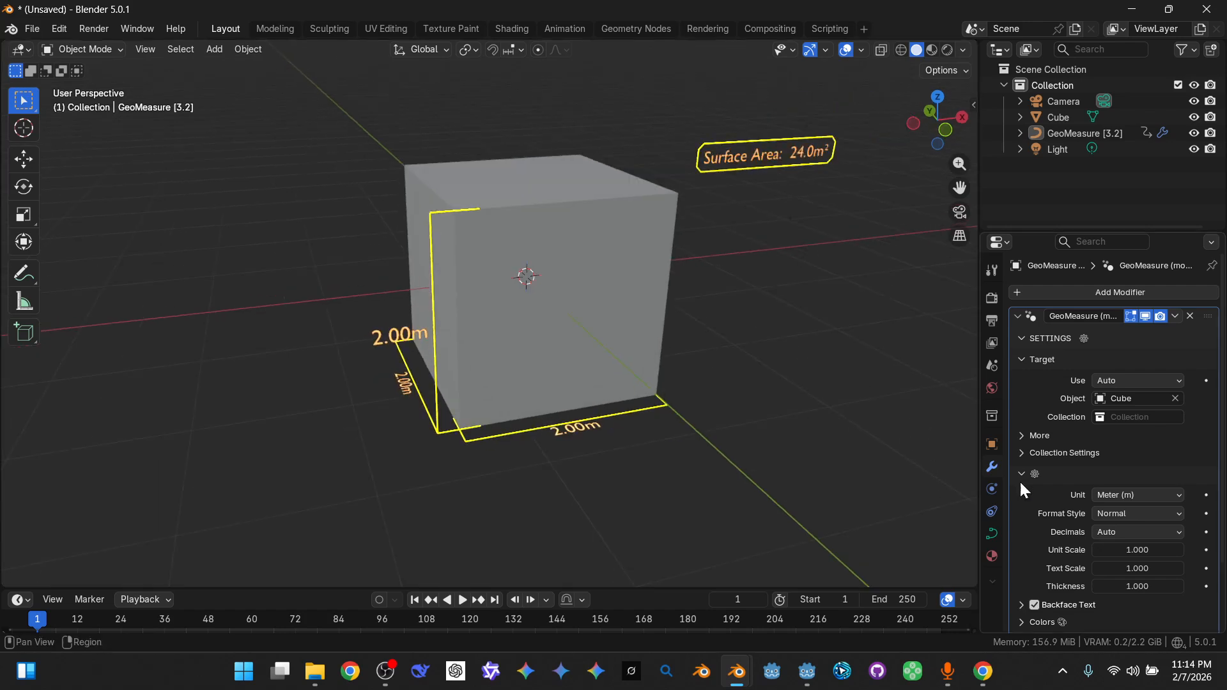
- Disable the Curve Ruler and Geometry Statistics in the GeoMeasure modifier, leaving only the Dimension Ruler enabled
{"action": "scroll", "coordinate": [1084, 496], "scroll_direction": "down", "scroll_amount": 3}
{"action": "left_click", "coordinate": [1033, 603]}
{"action": "left_click", "coordinate": [1034, 568]}
{"action": "middle_click_drag", "start_coordinate": [658, 432], "coordinate": [482, 366]}
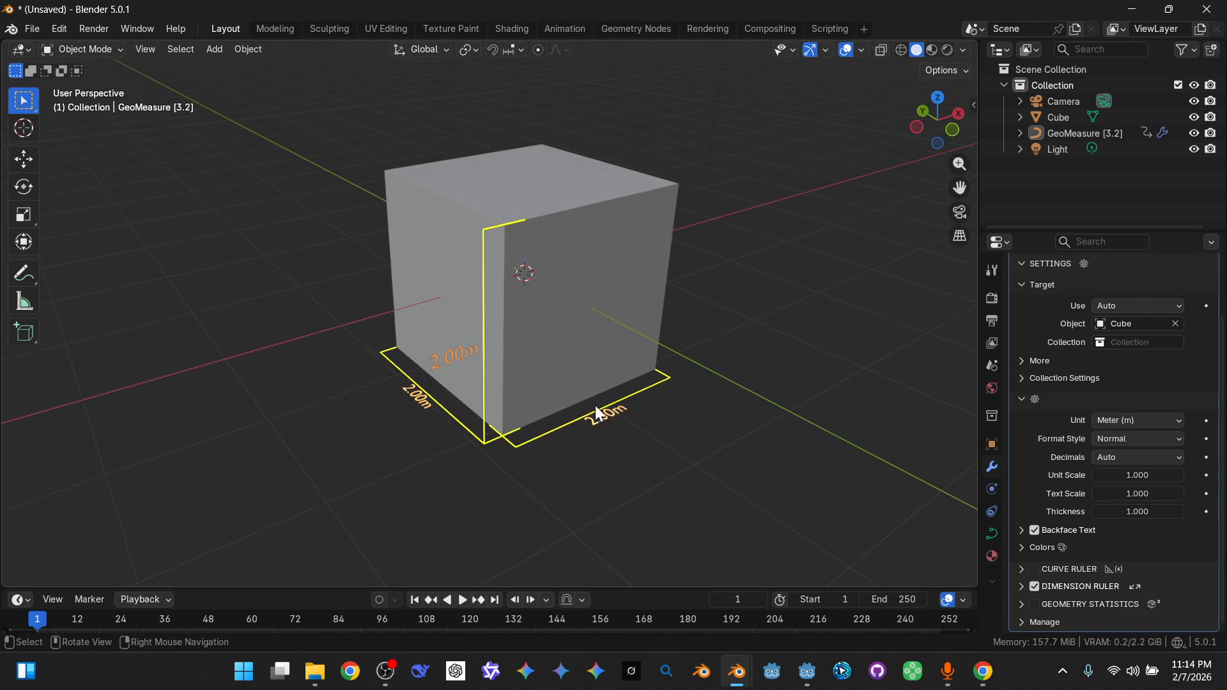
- Try moving the cube to test its dimension rulers, and cancel the move
{"action": "left_click", "coordinate": [576, 345]}
{"action": "middle_click_drag", "start_coordinate": [623, 413], "coordinate": [566, 377]}
{"action": "key", "text": "g"}
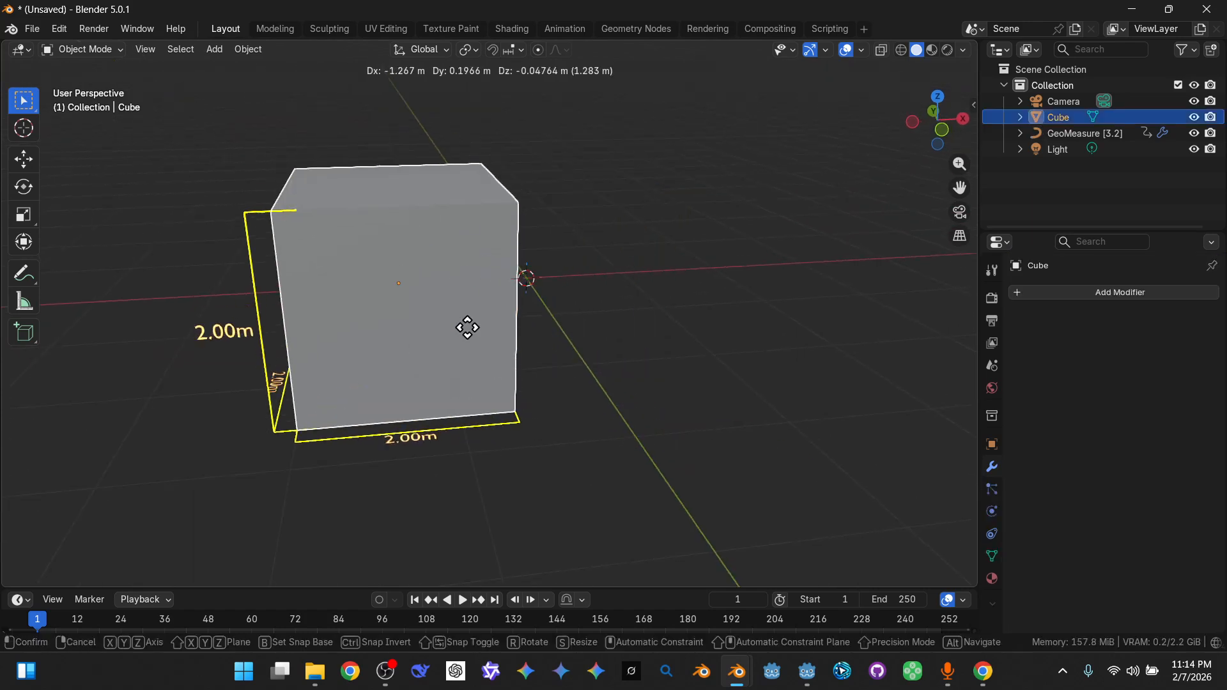
{"action": "right_click", "coordinate": [569, 251]}
- Duplicate the cube and place the copy beside it with a clear gap, roughly along the X axis
{"action": "middle_click_drag", "start_coordinate": [579, 288], "coordinate": [537, 364]}
{"action": "scroll", "coordinate": [608, 299], "scroll_direction": "down", "scroll_amount": 1}
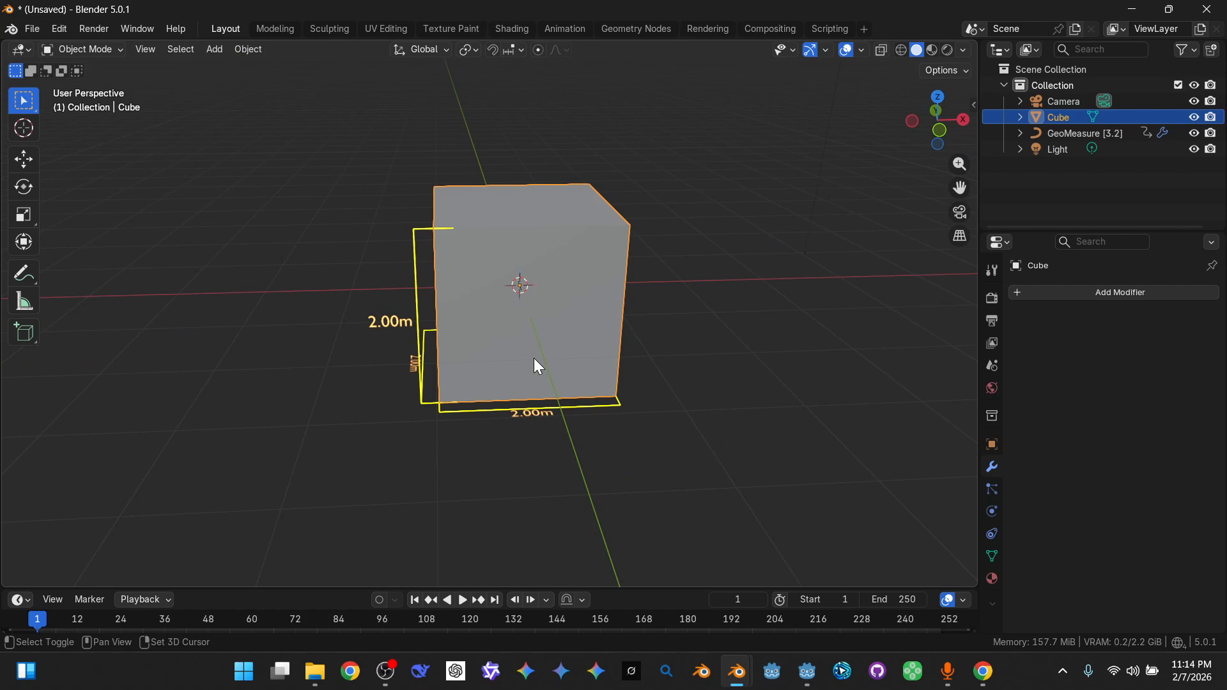
{"action": "key", "text": "shift+d"}
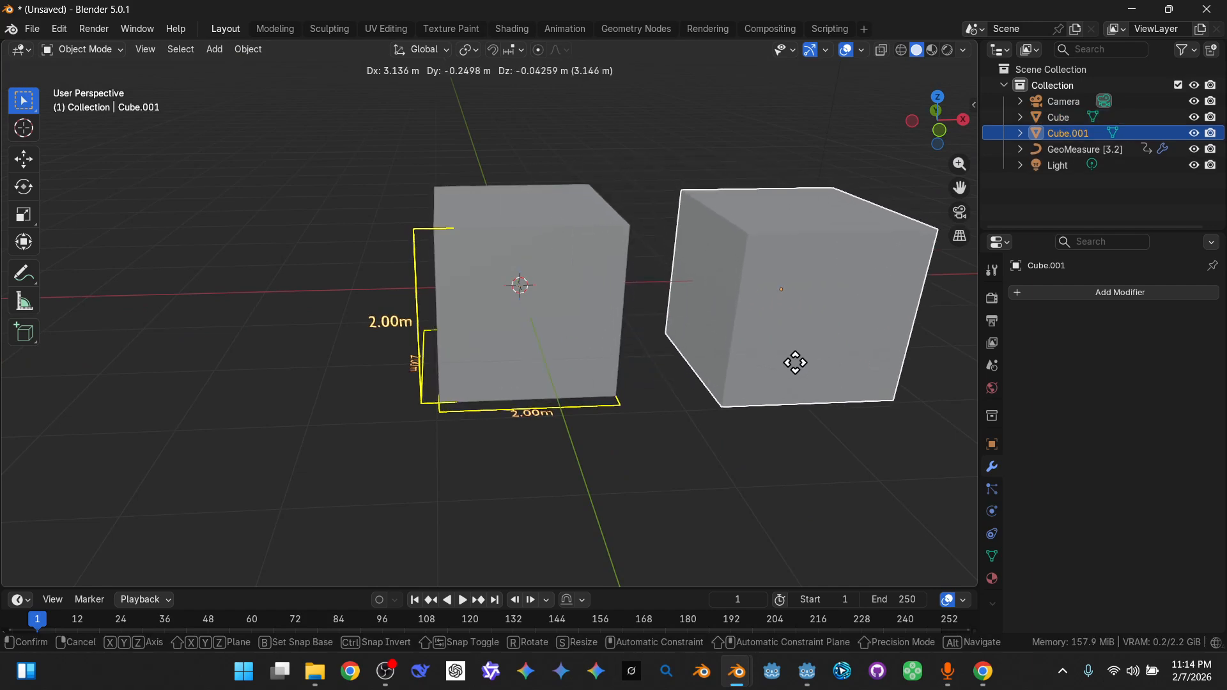
{"action": "left_click", "coordinate": [800, 373]}
{"action": "middle_click_drag", "start_coordinate": [773, 387], "coordinate": [690, 370], "text": "shift"}
{"action": "middle_click_drag", "start_coordinate": [690, 370], "coordinate": [597, 400]}
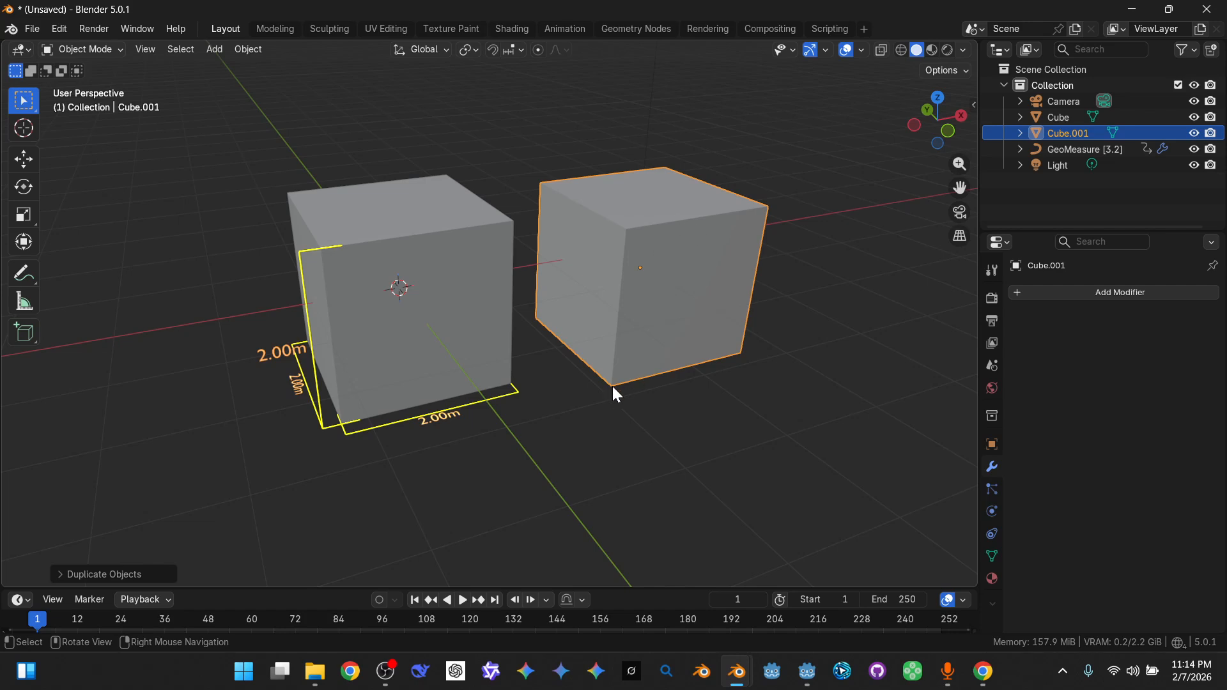
{"action": "key", "text": "g"}
{"action": "left_click", "coordinate": [678, 386]}
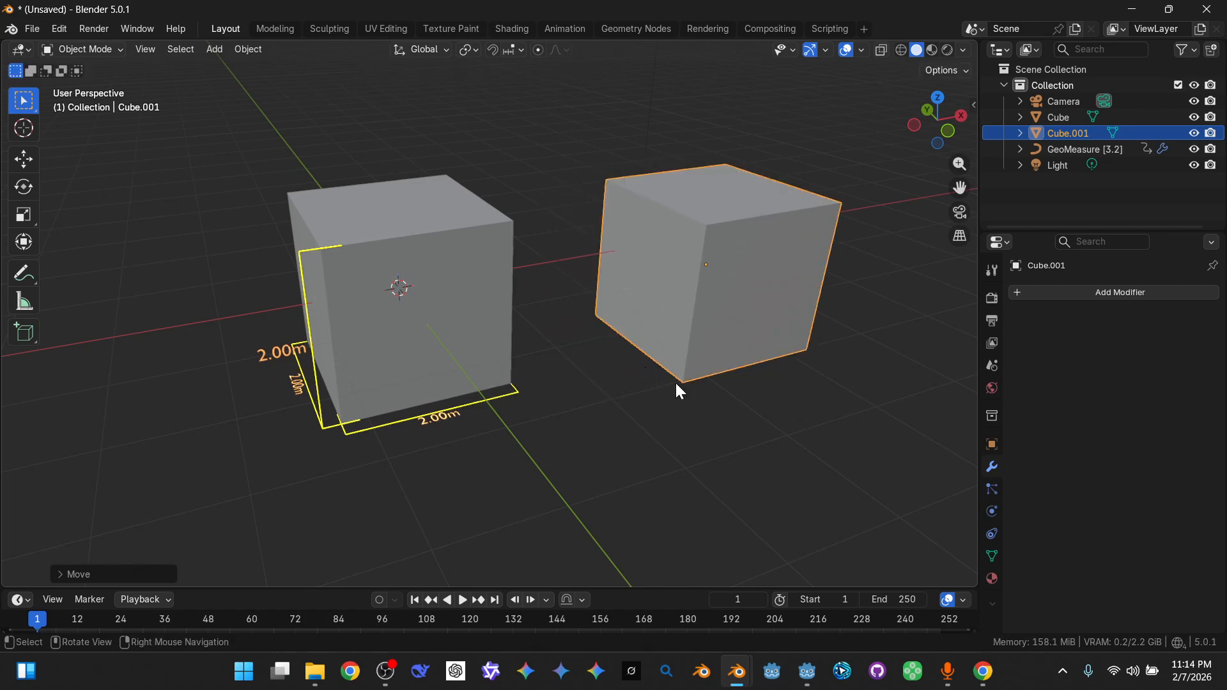
- Set the GeoMeasure modifier's target collection to Collection and clear its target object
{"action": "left_click", "coordinate": [458, 416]}
{"action": "left_click", "coordinate": [763, 472]}
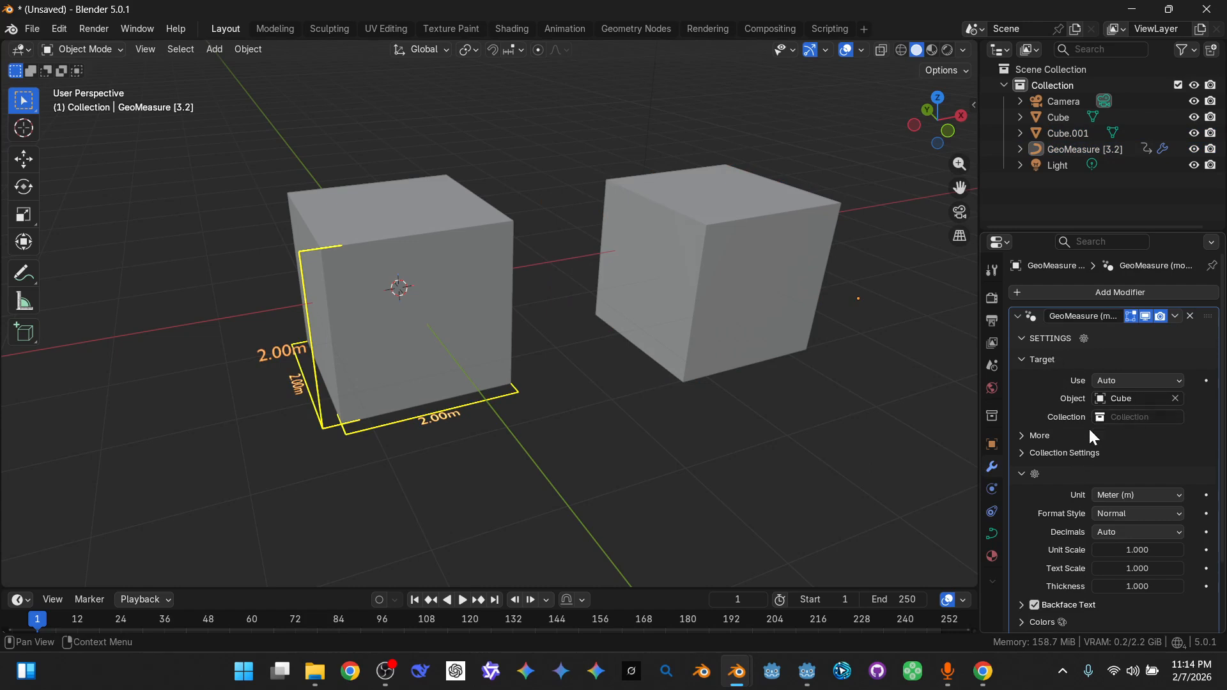
{"action": "left_click", "coordinate": [1127, 418]}
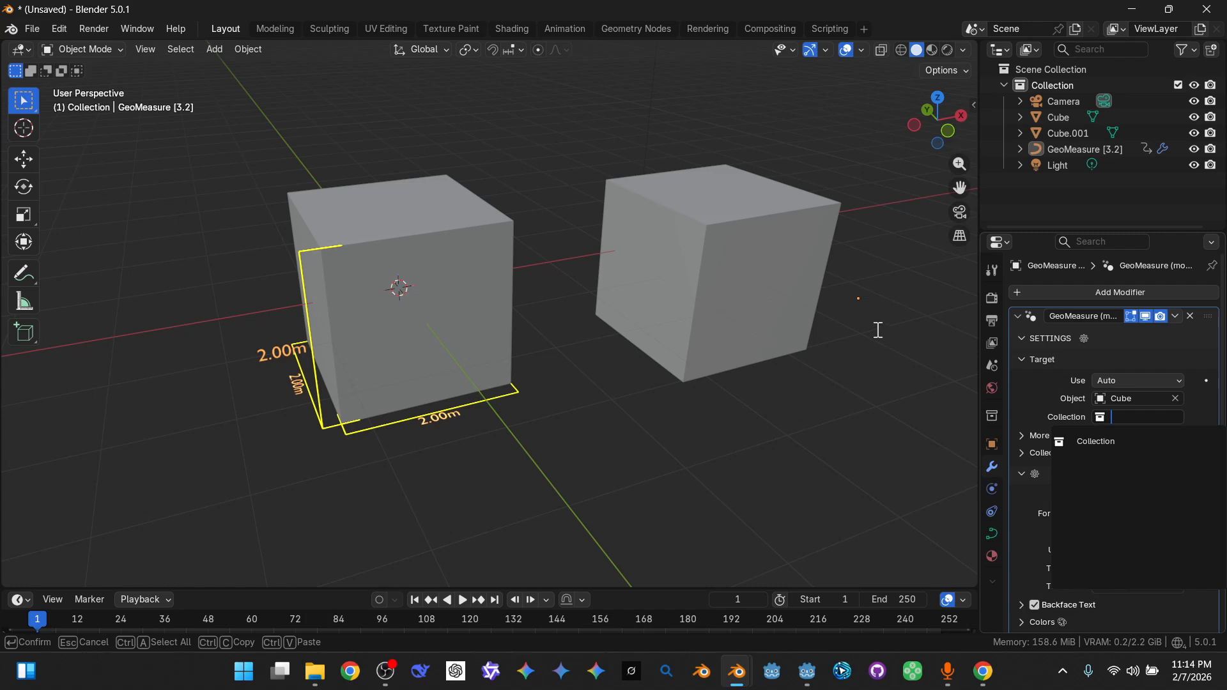
{"action": "left_click", "coordinate": [1063, 442]}
{"action": "left_click", "coordinate": [1174, 398]}
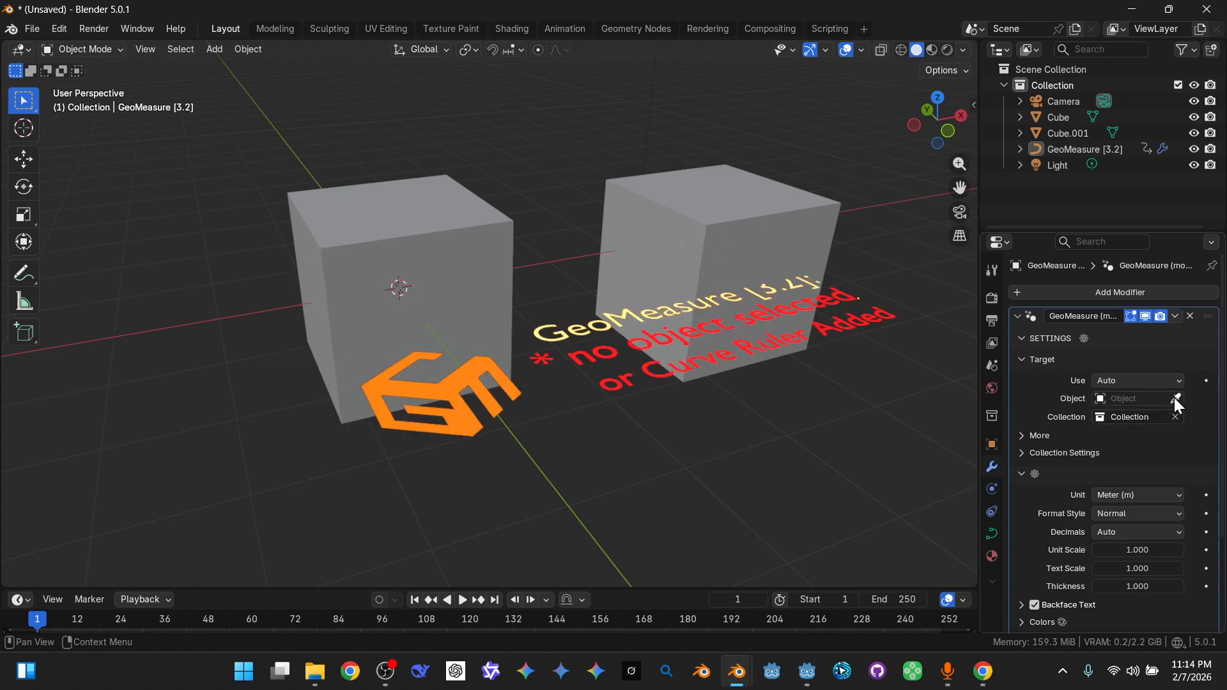
- Move both cubes into a new collection named cubes
{"action": "left_click", "coordinate": [489, 299]}
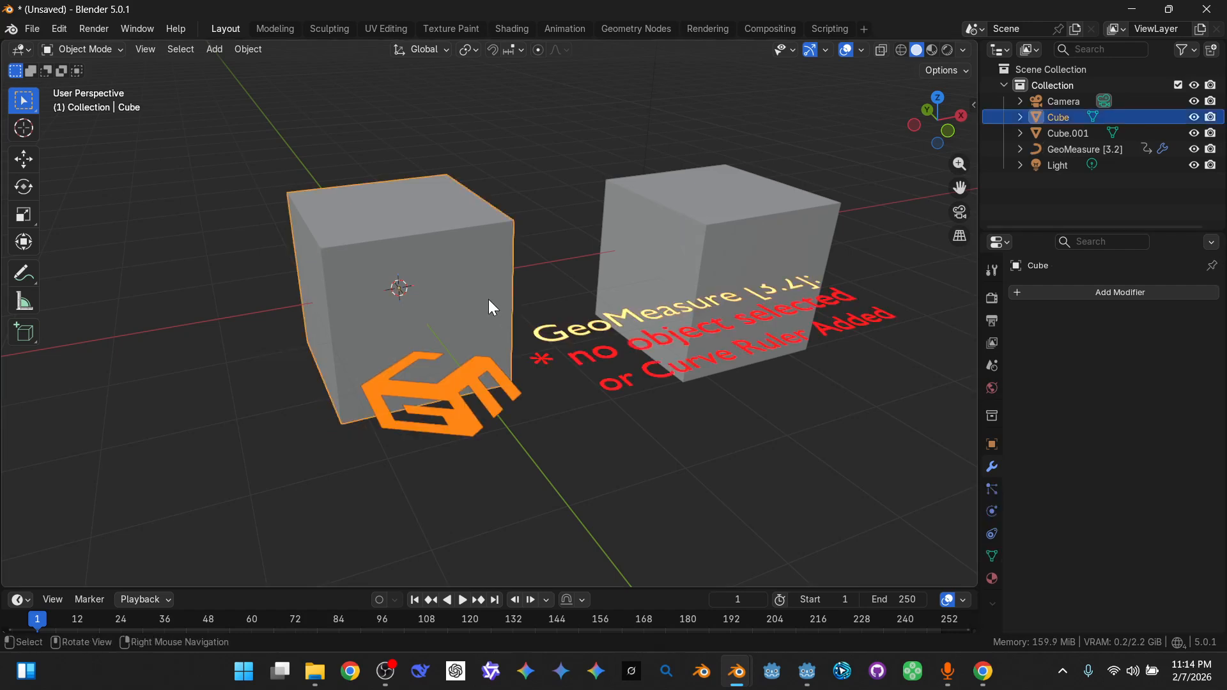
{"action": "left_click", "coordinate": [708, 251], "text": "shift"}
{"action": "key", "text": "m"}
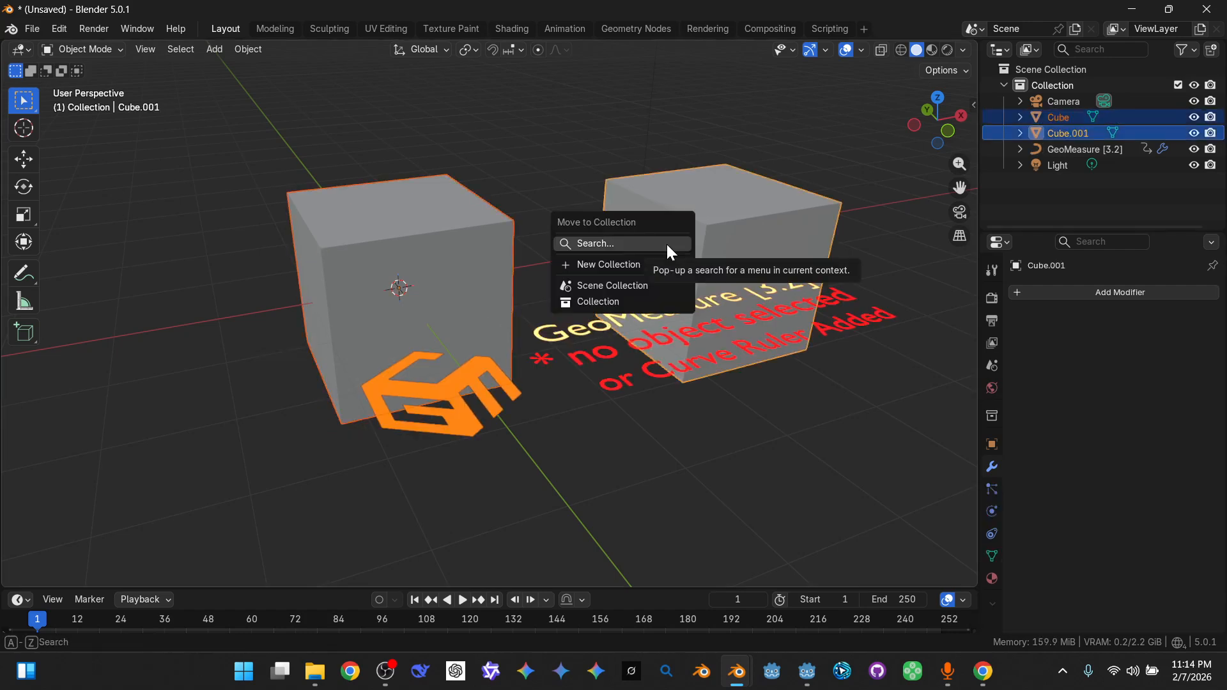
{"action": "left_click", "coordinate": [669, 264]}
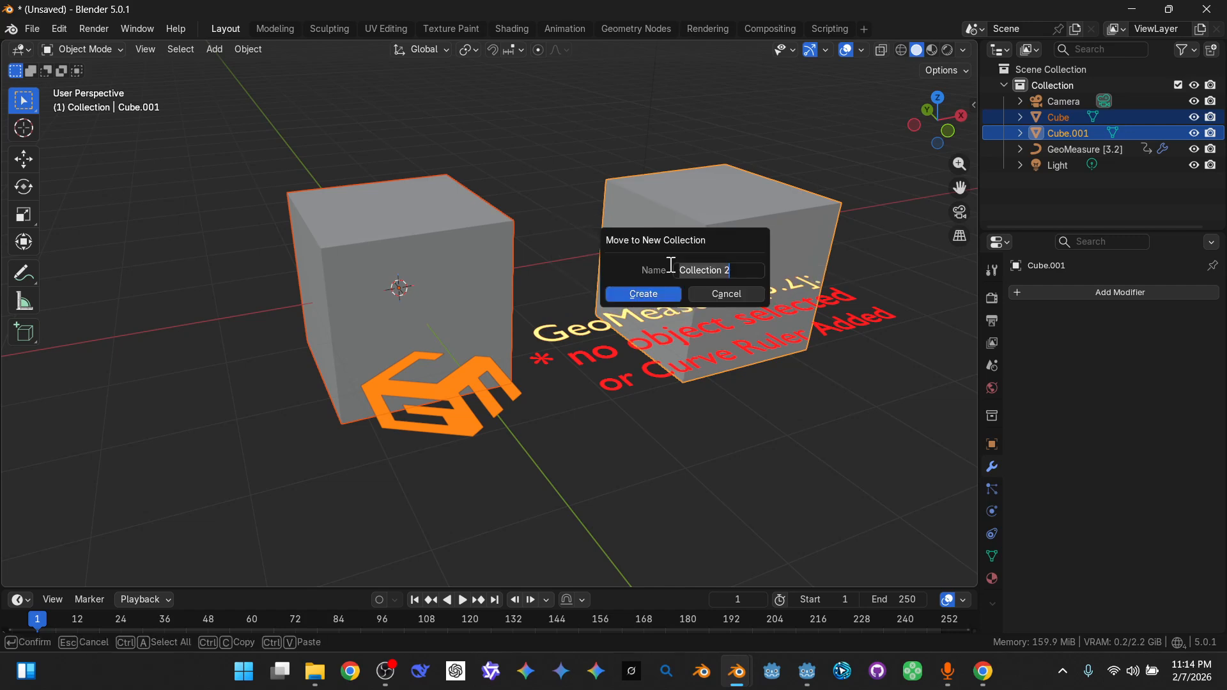
{"action": "type", "text": "cubes"}
{"action": "left_click", "coordinate": [649, 295]}
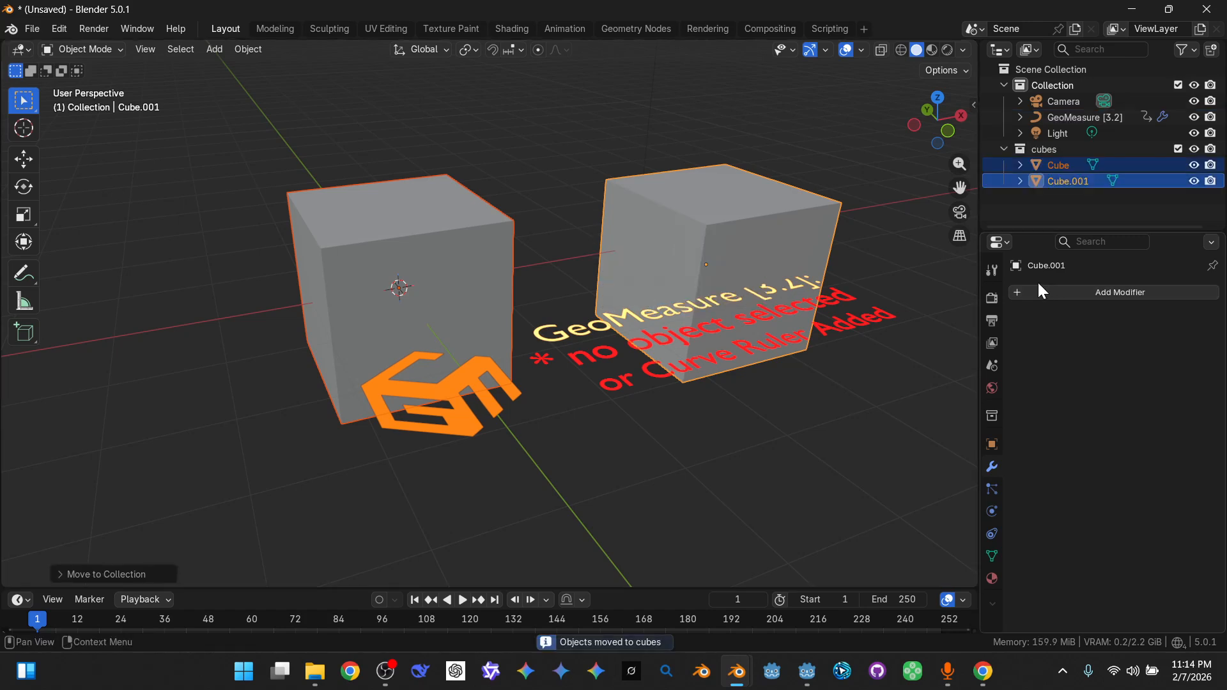
- Set the GeoMeasure modifier's target collection to cubes and deselect the object
{"action": "left_click", "coordinate": [606, 363]}
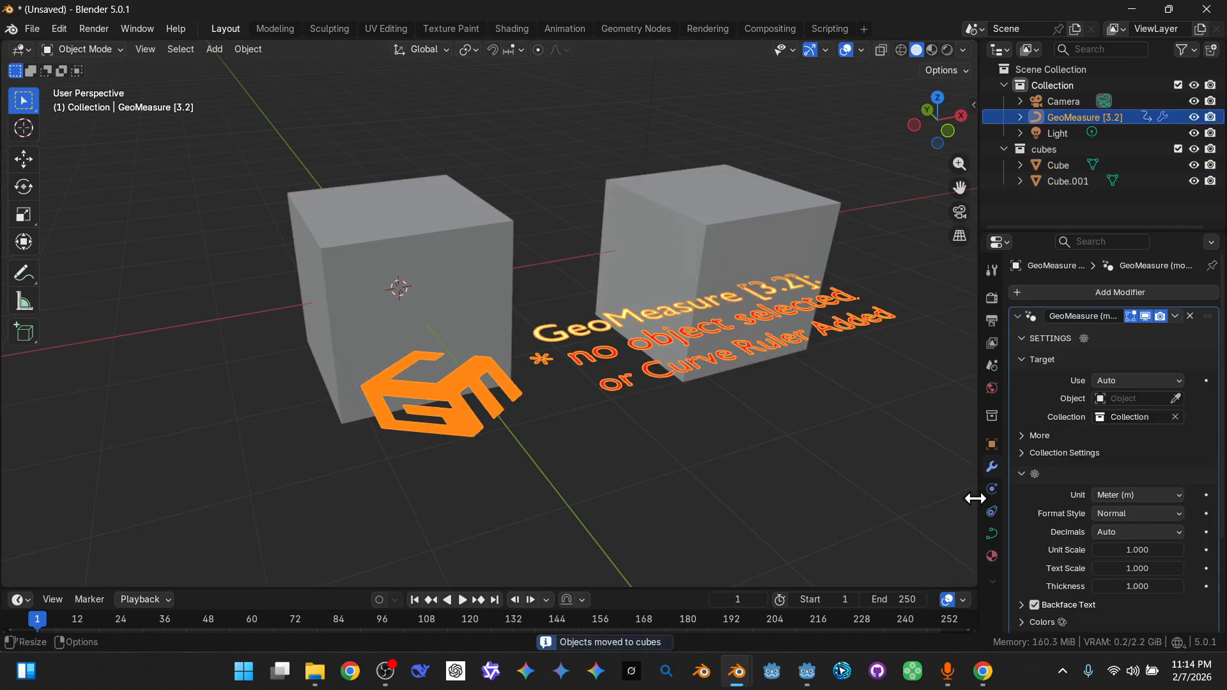
{"action": "left_click", "coordinate": [1127, 421]}
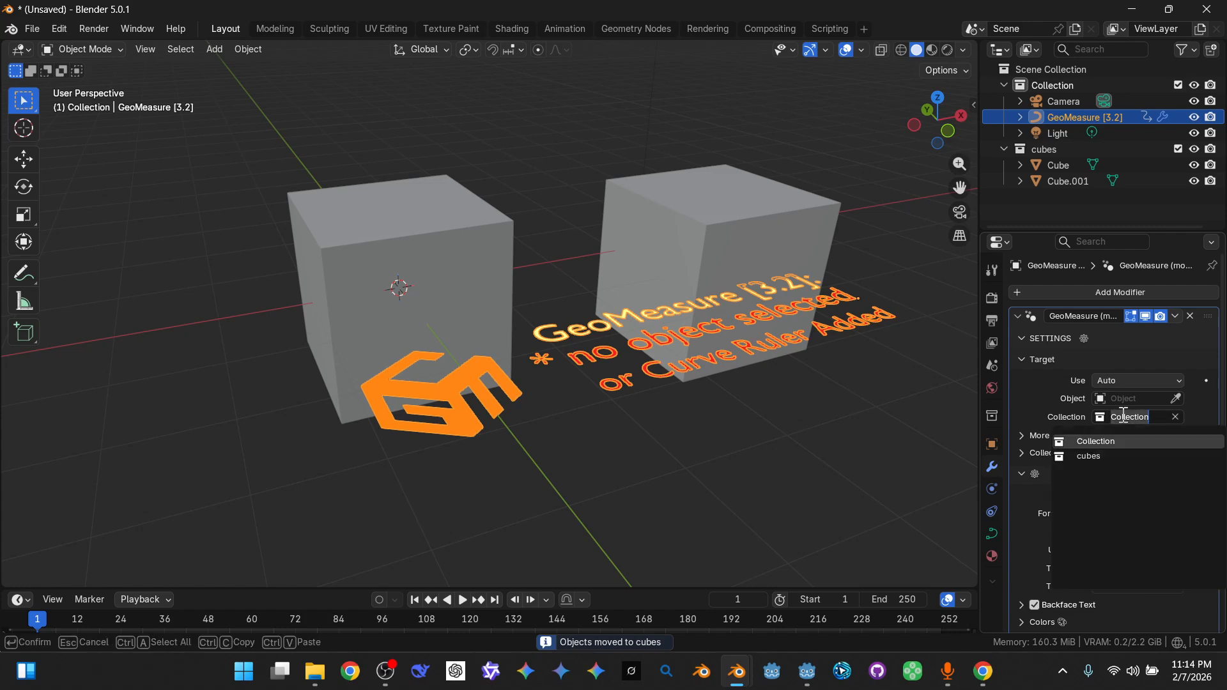
{"action": "left_click", "coordinate": [1104, 456]}
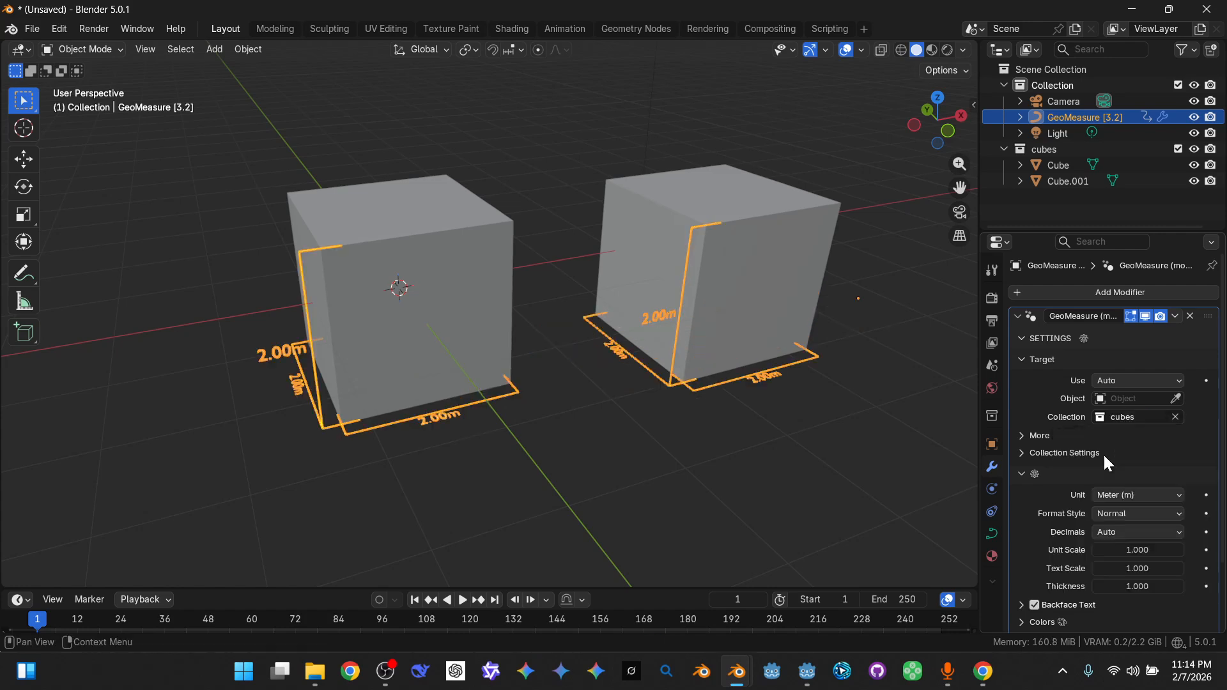
{"action": "left_click", "coordinate": [577, 359]}
- Try moving each of the two cubes in turn to test their dimension rulers, and cancel both moves
{"action": "mouse_move", "coordinate": [577, 359]}
{"action": "middle_mouse_down"}
{"action": "mouse_move", "coordinate": [557, 380]}
{"action": "mouse_move", "coordinate": [481, 377]}
{"action": "middle_mouse_up"}
{"action": "left_click", "coordinate": [485, 358]}
{"action": "key", "text": "g"}
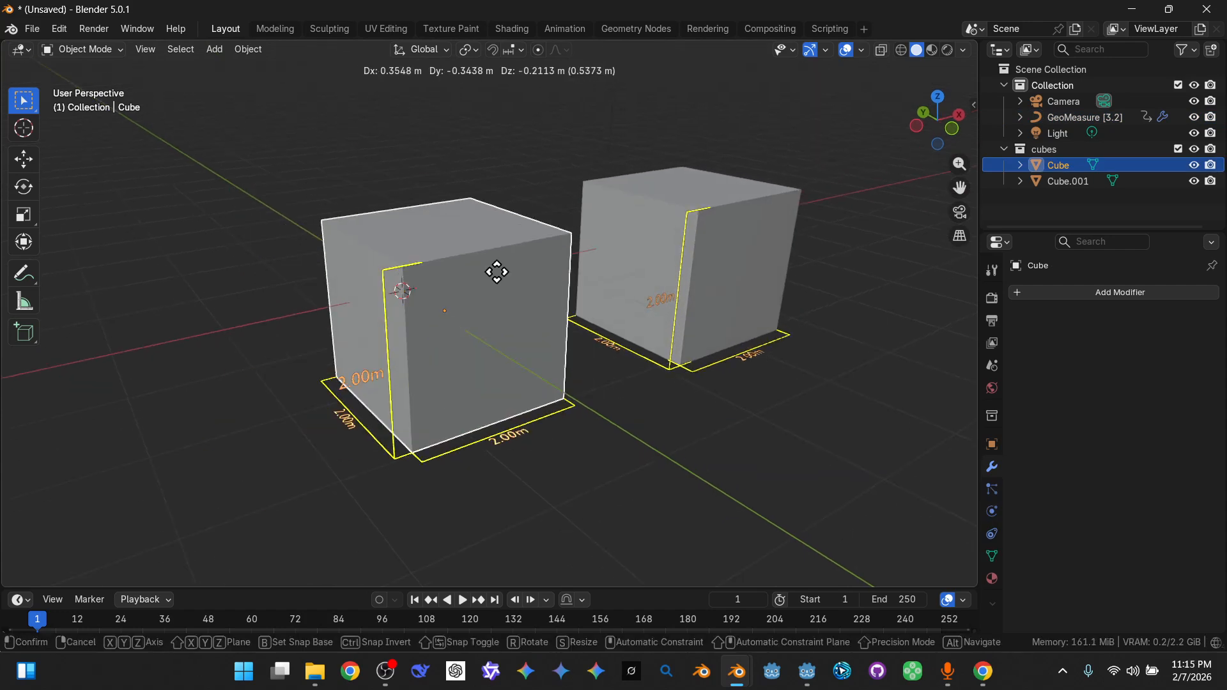
{"action": "key", "text": "Escape"}
{"action": "middle_click_drag", "start_coordinate": [474, 304], "coordinate": [474, 378]}
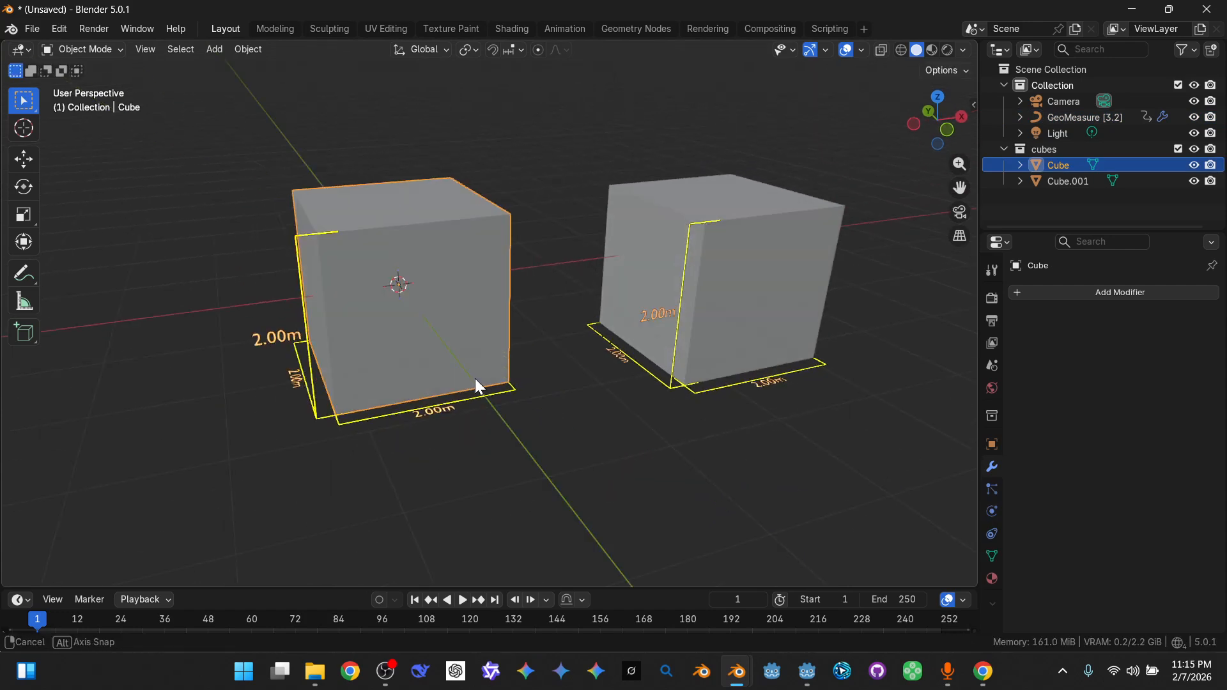
{"action": "left_click", "coordinate": [704, 332]}
{"action": "key", "text": "g"}
{"action": "right_click", "coordinate": [708, 312]}
- Move the duplicated cube up against the original so that the two overlap
{"action": "middle_click_drag", "start_coordinate": [708, 312], "coordinate": [672, 344]}
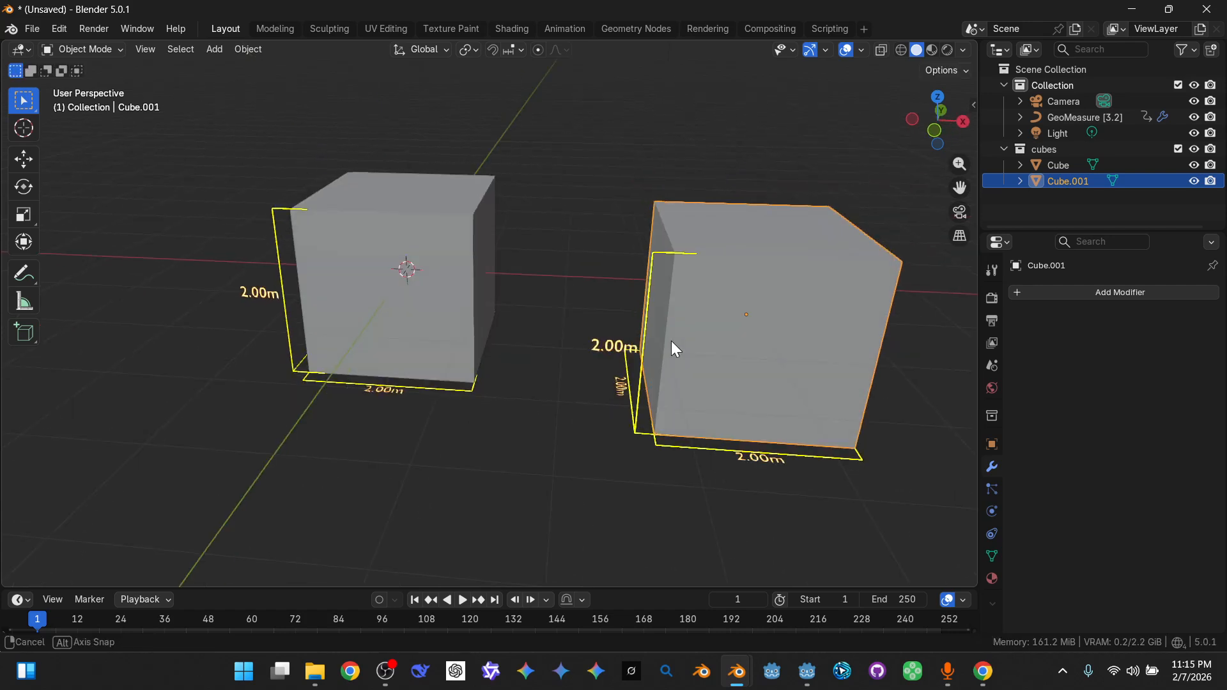
{"action": "key", "text": "g"}
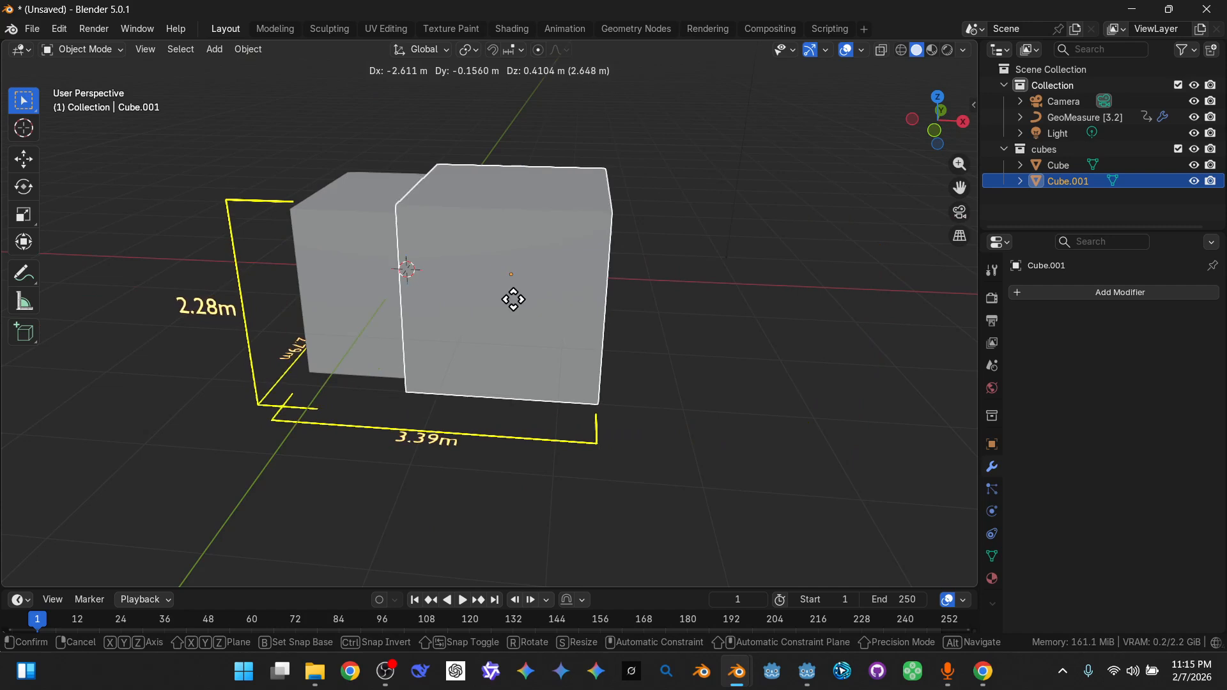
{"action": "left_click", "coordinate": [491, 315]}
- Duplicate the second cube twice, placing both copies apart from each other and from the overlapping pair
{"action": "middle_click_drag", "start_coordinate": [493, 320], "coordinate": [512, 343]}
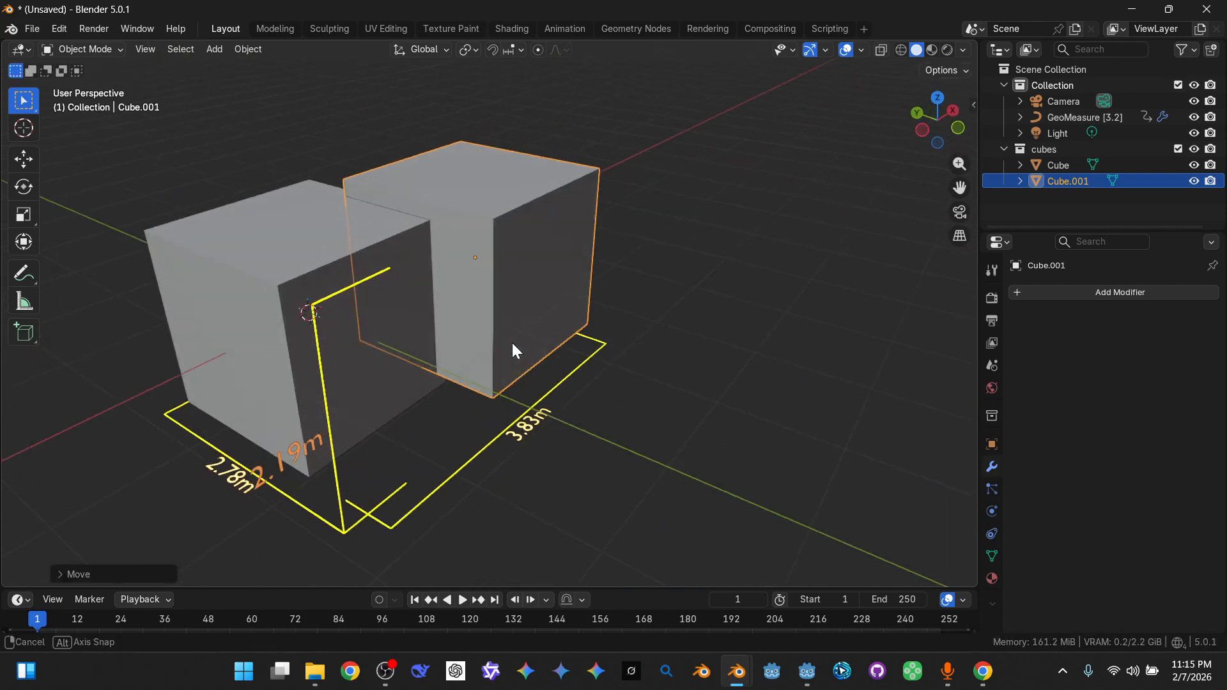
{"action": "key", "text": "shift+d"}
{"action": "left_click", "coordinate": [843, 350]}
{"action": "middle_click_drag", "start_coordinate": [649, 389], "coordinate": [521, 340], "text": "shift"}
{"action": "scroll", "coordinate": [577, 347], "scroll_direction": "down", "scroll_amount": 2}
{"action": "key", "text": "shift+d"}
{"action": "left_click", "coordinate": [741, 310]}
- Duplicate the newest cube and place the copy near the overlapping pair, locking the Z axis for the final move
{"action": "middle_click_drag", "start_coordinate": [747, 316], "coordinate": [688, 294]}
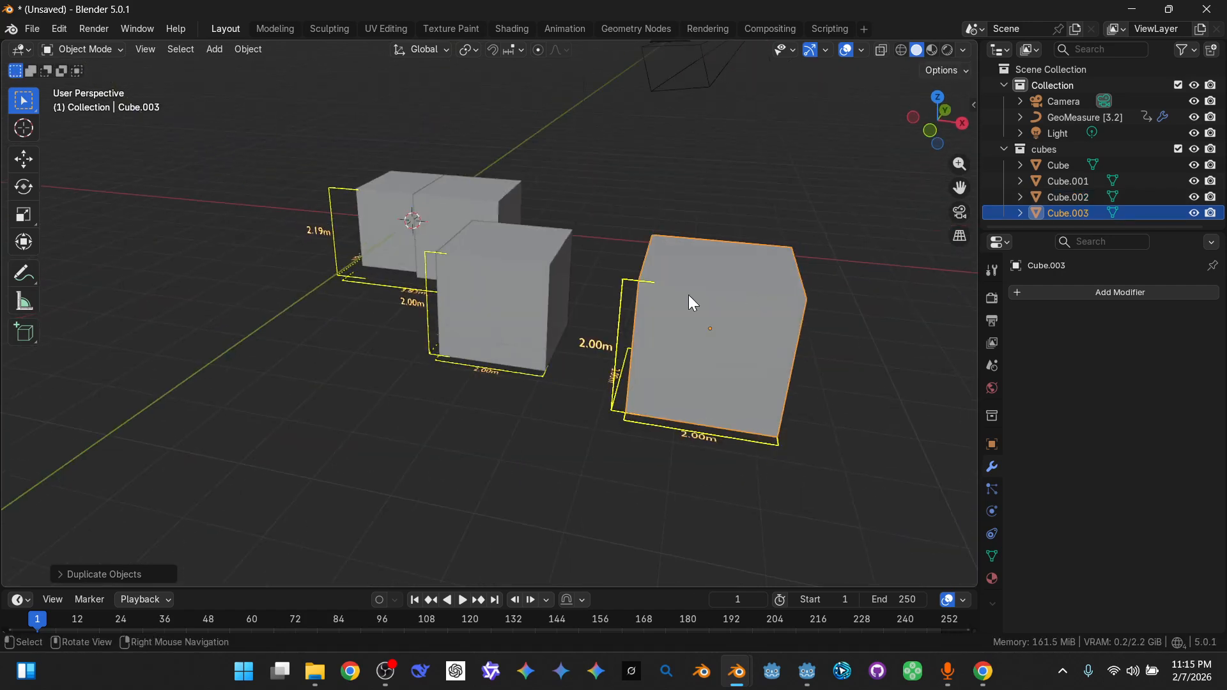
{"action": "key", "text": "shift+d"}
{"action": "left_click", "coordinate": [294, 225]}
{"action": "middle_click_drag", "start_coordinate": [294, 225], "coordinate": [474, 296]}
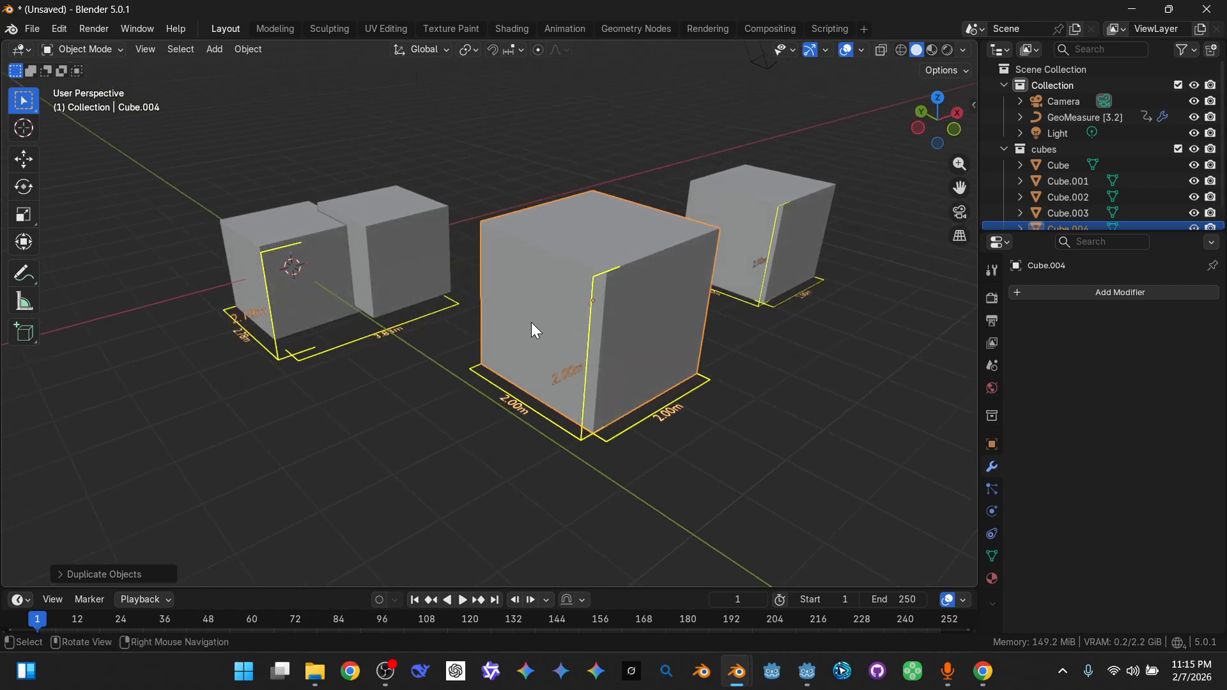
{"action": "key", "text": "shift+d"}
{"action": "left_click", "coordinate": [420, 415]}
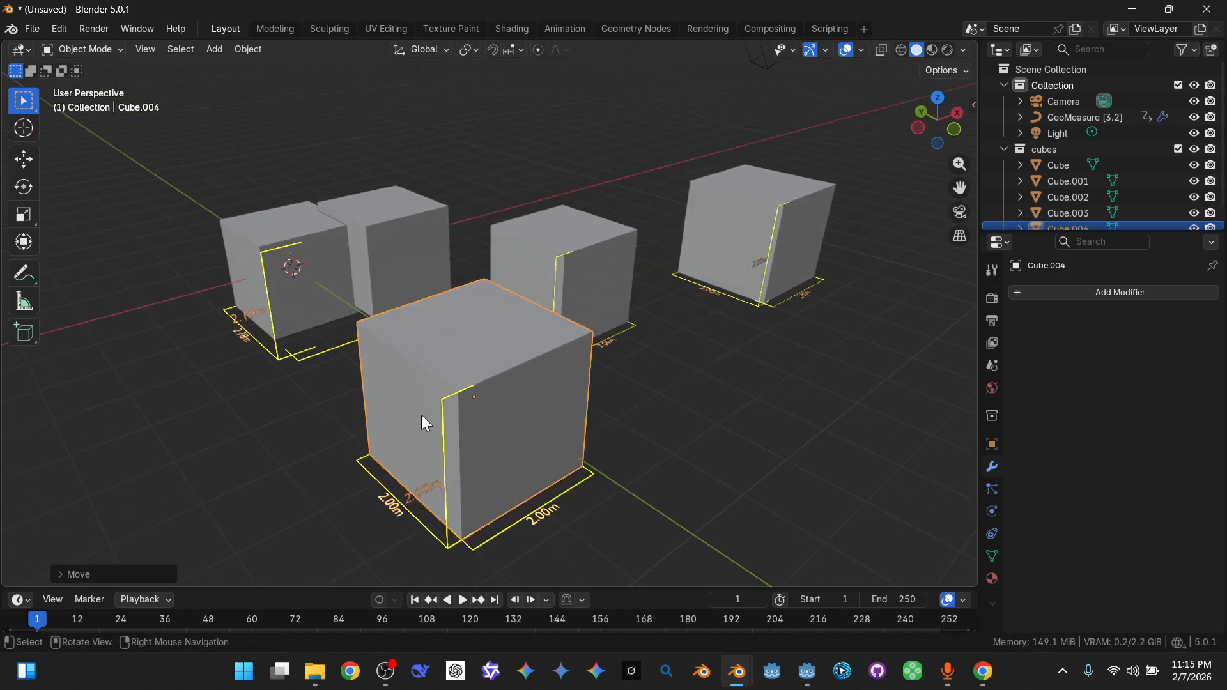
{"action": "key", "text": "g"}
{"action": "key", "text": "shift+z"}
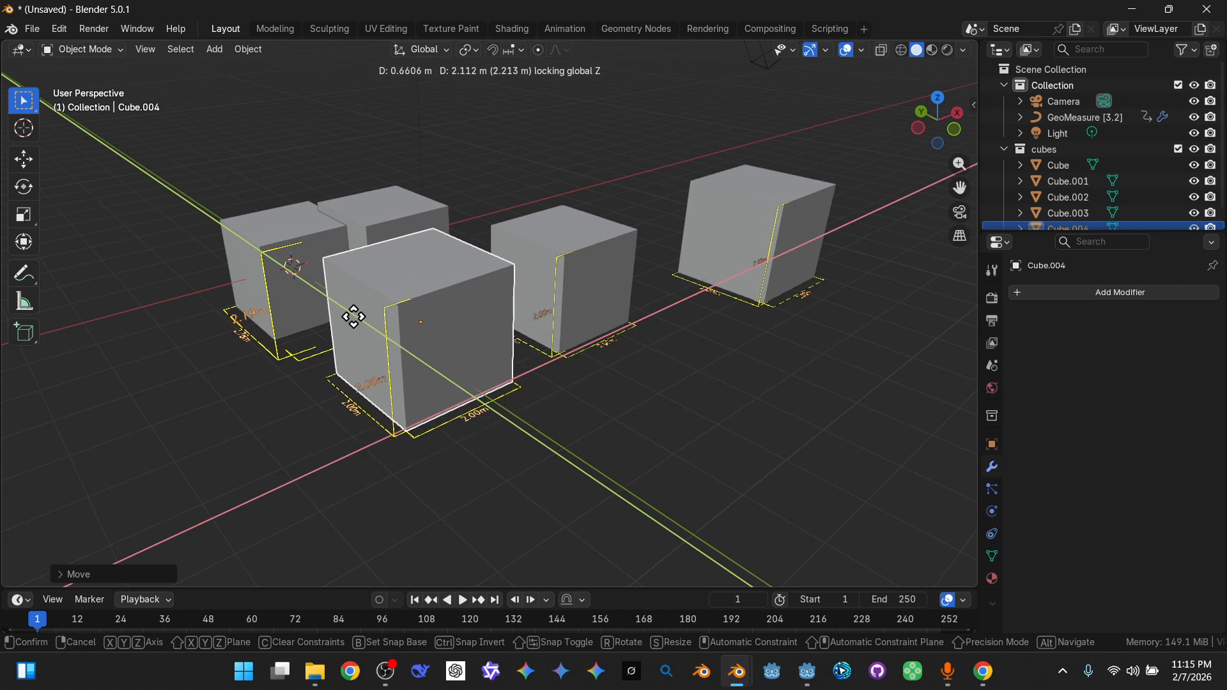
{"action": "left_click", "coordinate": [162, 228]}
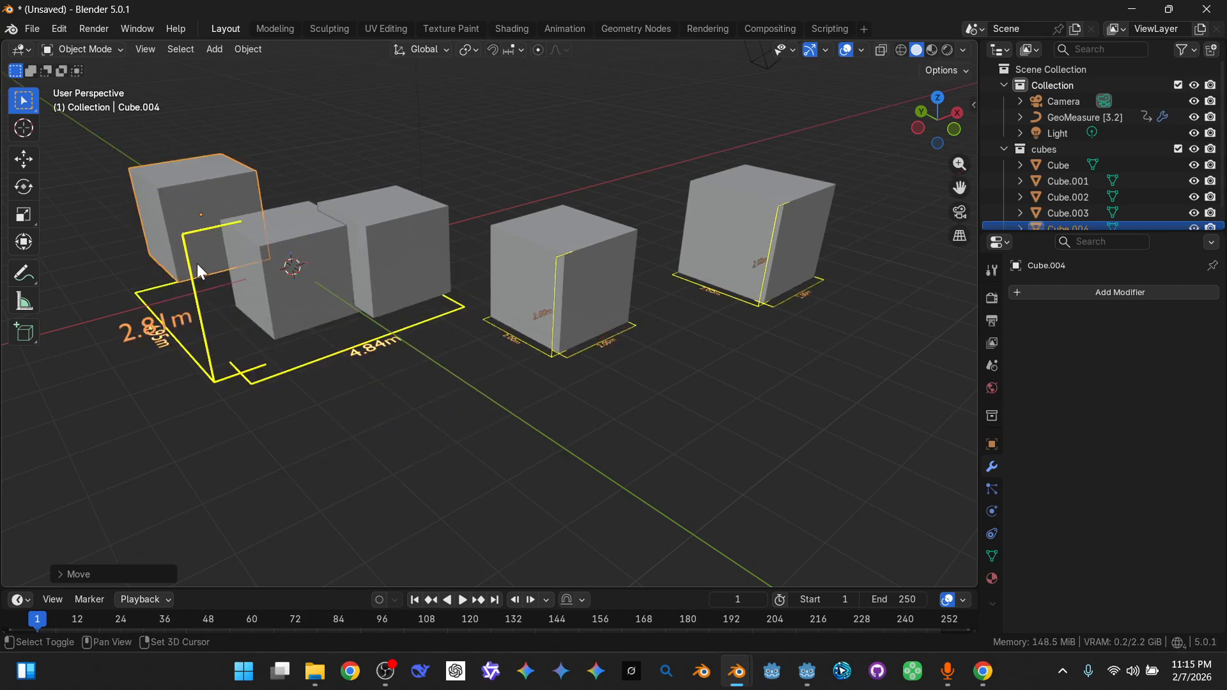
- Move the separate cube Cube.002 on top of the overlapping pair of cubes
{"action": "middle_click_drag", "start_coordinate": [192, 259], "coordinate": [362, 296], "text": "shift"}
{"action": "scroll", "coordinate": [362, 296], "scroll_direction": "up", "scroll_amount": 1}
{"action": "left_click", "coordinate": [724, 313]}
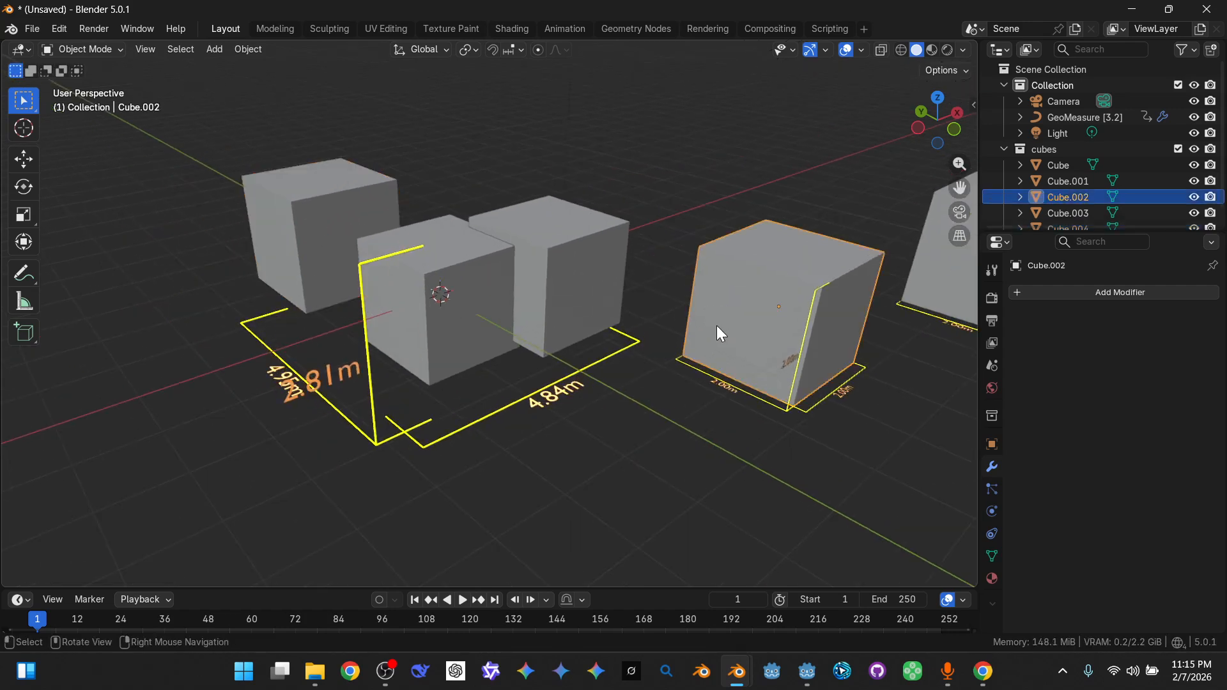
{"action": "key", "text": "g"}
{"action": "left_click", "coordinate": [471, 223]}
- Move the remaining separate cube, Cube.003, to the top of the stack so that it joins the group
{"action": "scroll", "coordinate": [469, 218], "scroll_direction": "down", "scroll_amount": 5}
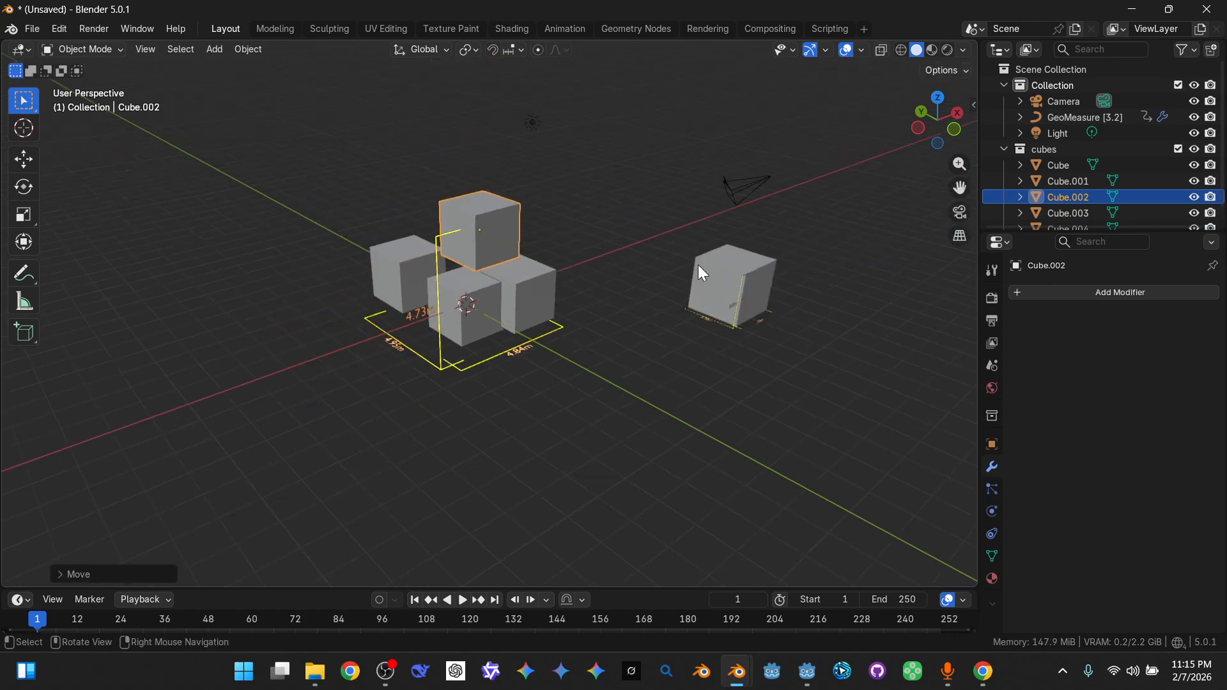
{"action": "left_click", "coordinate": [718, 274]}
{"action": "middle_click_drag", "start_coordinate": [718, 274], "coordinate": [630, 266]}
{"action": "key", "text": "g"}
{"action": "left_click", "coordinate": [451, 169]}
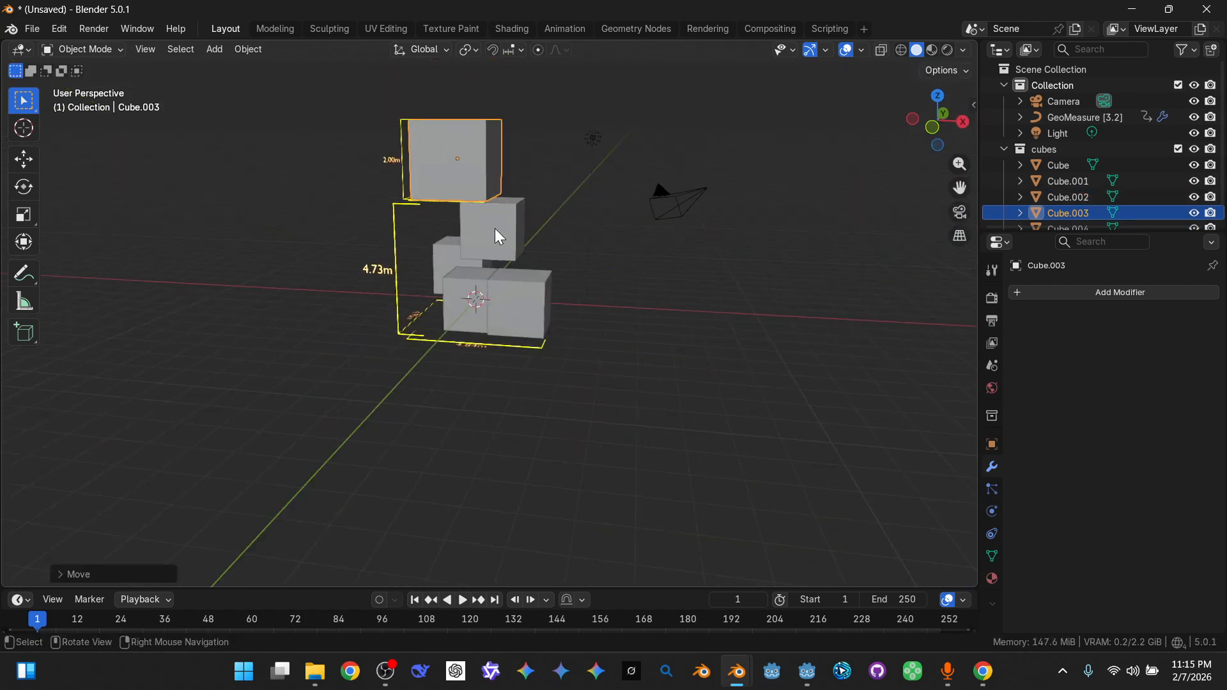
{"action": "middle_click_drag", "start_coordinate": [478, 223], "coordinate": [608, 236]}
{"action": "key", "text": "g"}
{"action": "left_click", "coordinate": [455, 264]}
{"action": "middle_click_drag", "start_coordinate": [455, 265], "coordinate": [496, 398]}
{"action": "key", "text": "g"}
{"action": "left_click", "coordinate": [489, 267]}
- Select the GeoMeasure ruler object and check the Collection Settings of its modifier
{"action": "scroll", "coordinate": [432, 292], "scroll_direction": "up", "scroll_amount": 2}
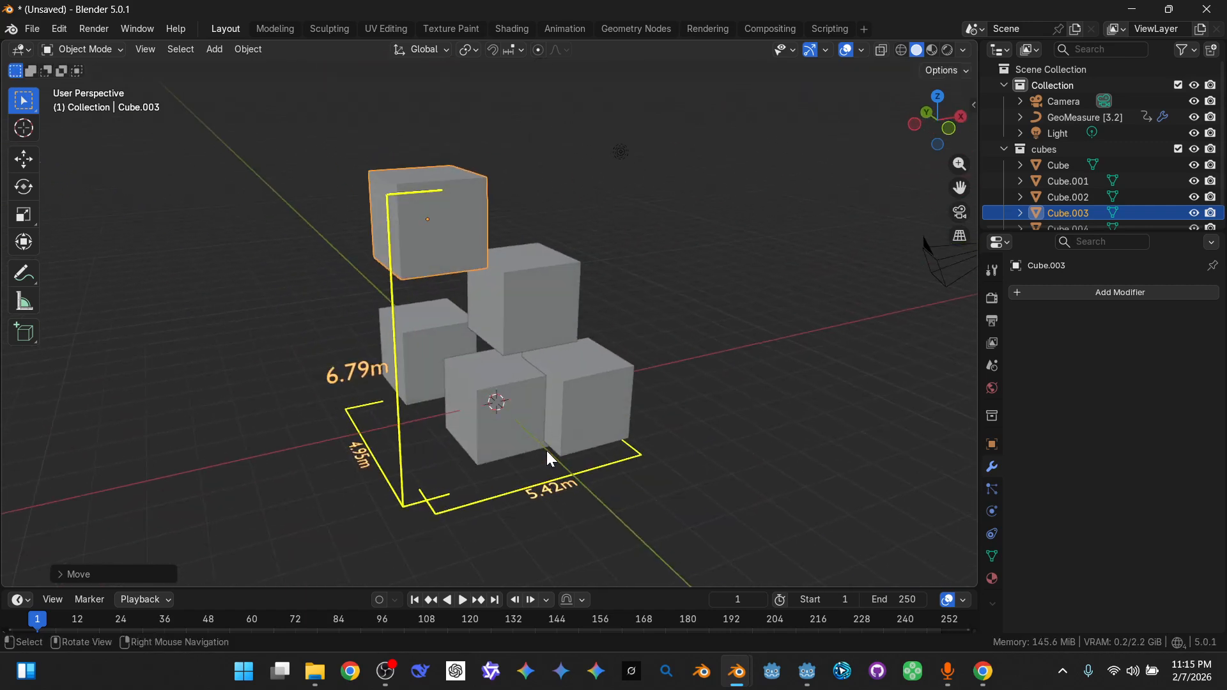
{"action": "left_click", "coordinate": [602, 463]}
{"action": "left_click", "coordinate": [856, 503]}
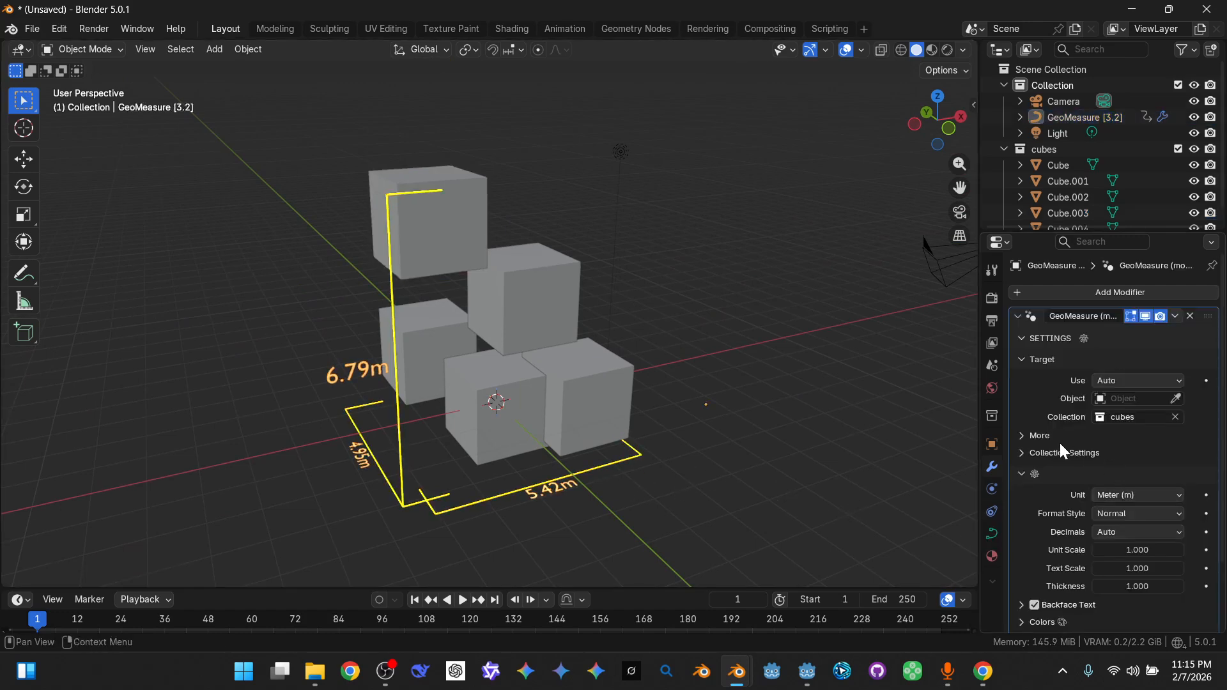
{"action": "left_click", "coordinate": [1077, 452]}
{"action": "scroll", "coordinate": [1076, 451], "scroll_direction": "down", "scroll_amount": 3}
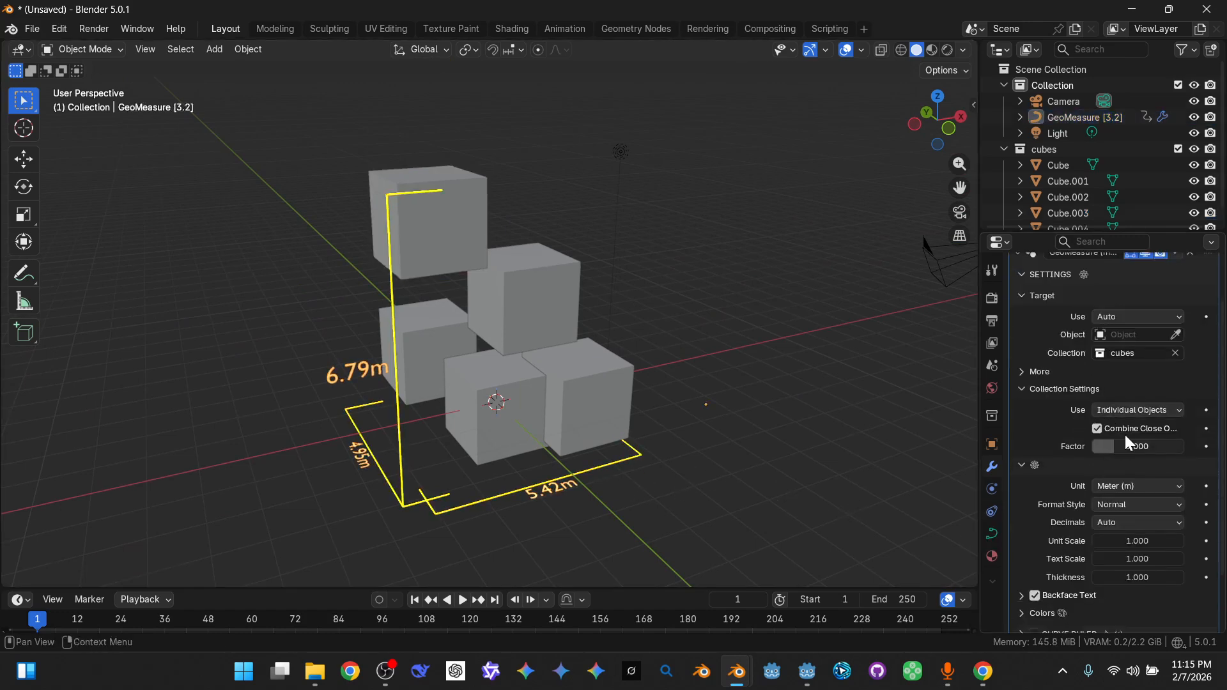
{"action": "left_click", "coordinate": [1063, 388]}
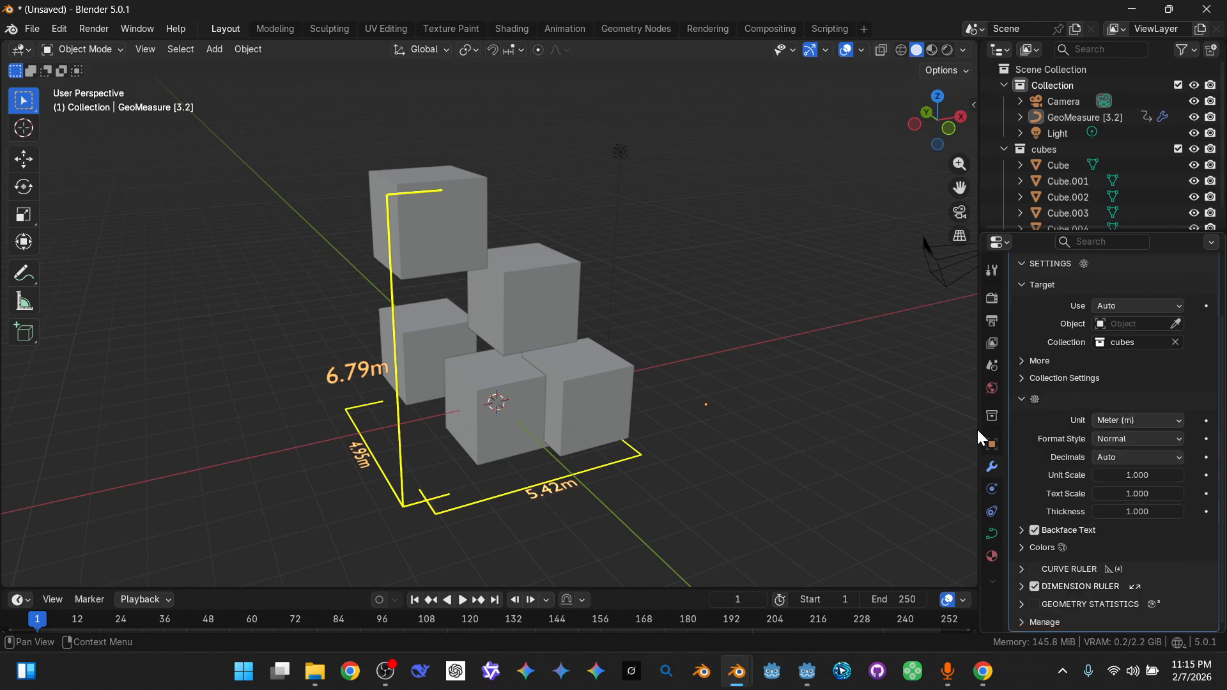
{"action": "scroll", "coordinate": [772, 428], "scroll_direction": "up", "scroll_amount": 2}
{"action": "scroll", "coordinate": [748, 447], "scroll_direction": "up", "scroll_amount": 2}
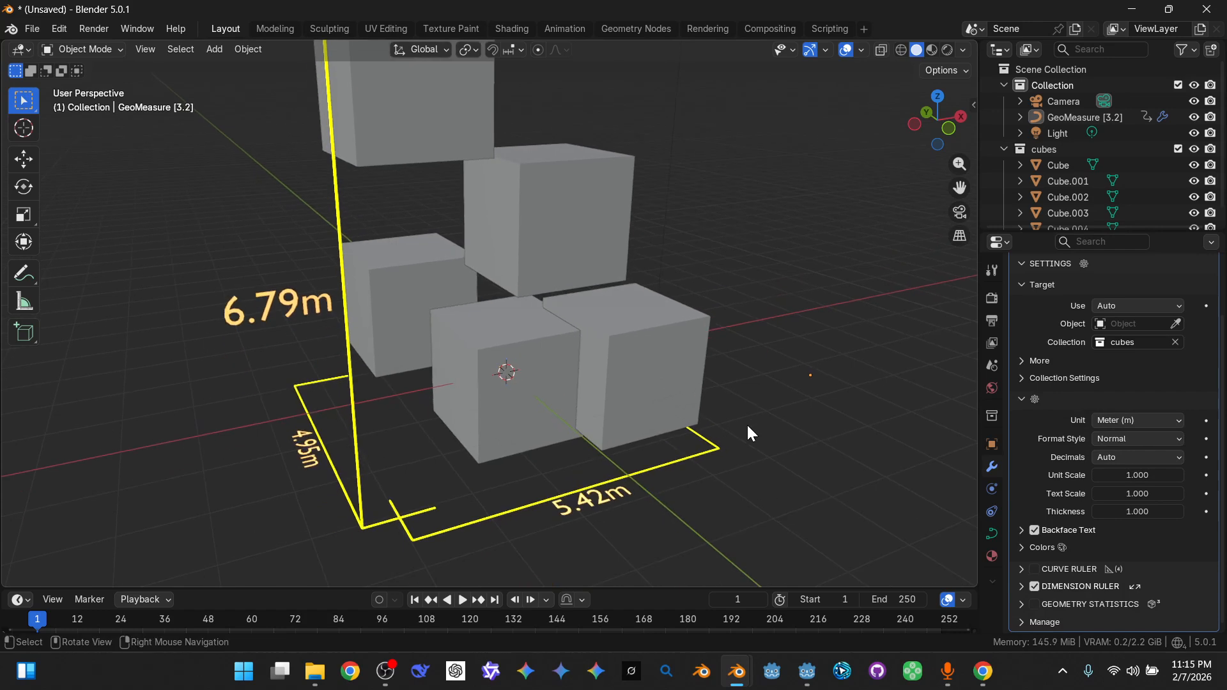
{"action": "scroll", "coordinate": [746, 423], "scroll_direction": "down", "scroll_amount": 1}
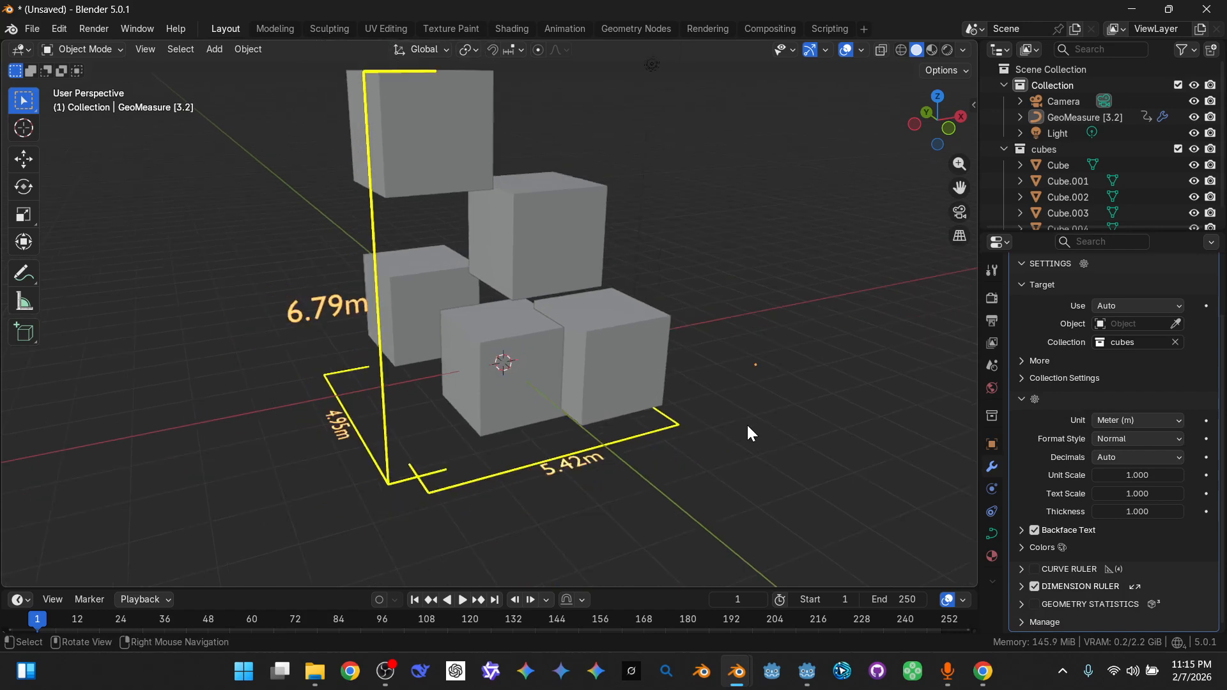
- Set the measurement unit of the GeoMeasure modifier to Millimeter (mm)
{"action": "left_click", "coordinate": [1130, 419]}
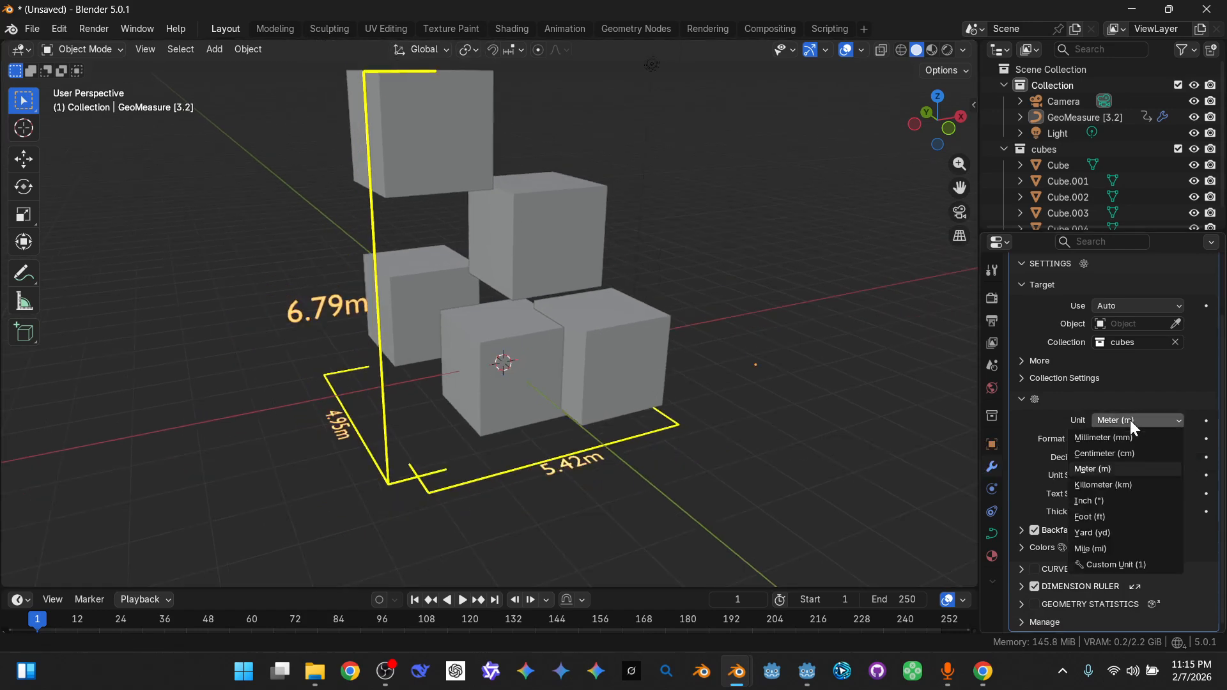
{"action": "left_click", "coordinate": [1130, 436]}
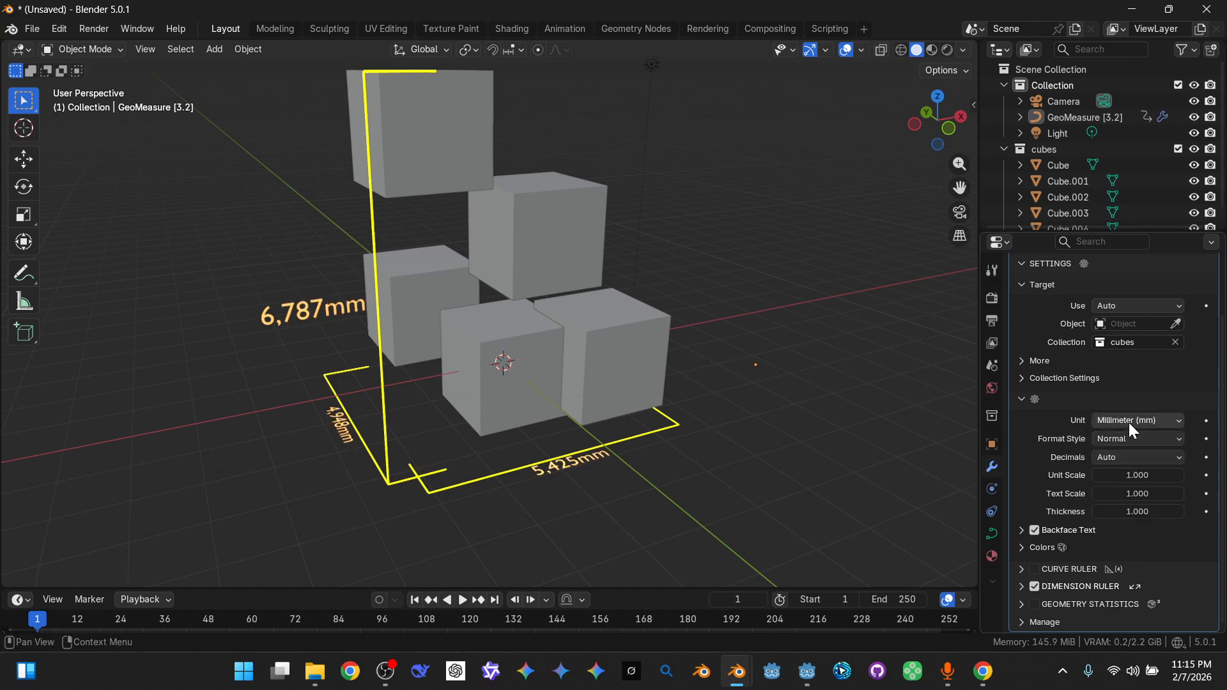
{"action": "scroll", "coordinate": [307, 319], "scroll_direction": "up", "scroll_amount": 3}
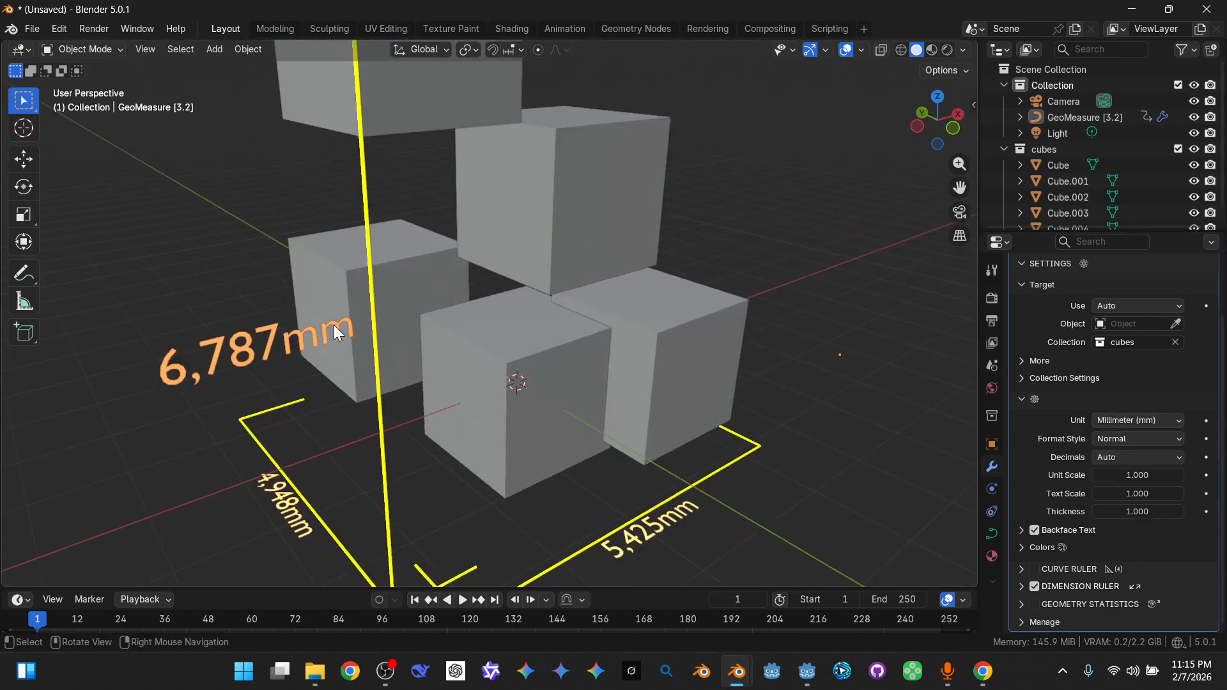
{"action": "scroll", "coordinate": [334, 324], "scroll_direction": "up", "scroll_amount": 2}
- Switch the measurement unit to Centimeter (cm) and back to Meter (m)
{"action": "left_click", "coordinate": [1152, 421]}
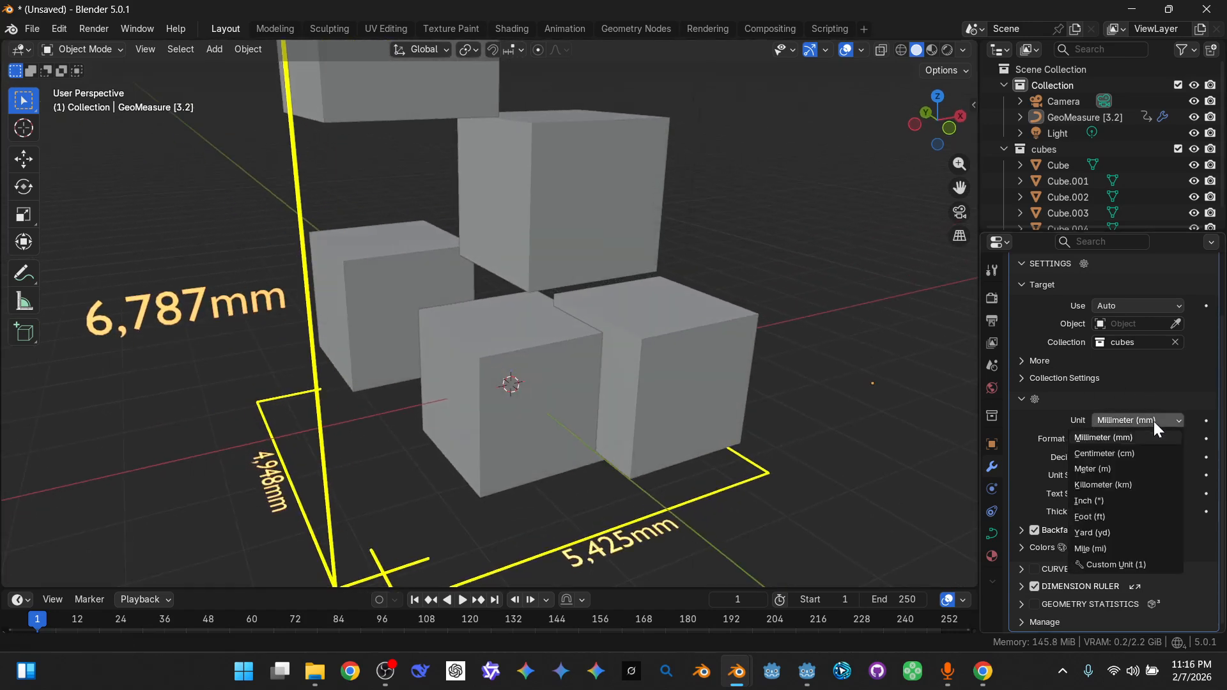
{"action": "left_click", "coordinate": [1133, 453]}
{"action": "left_click", "coordinate": [1125, 422]}
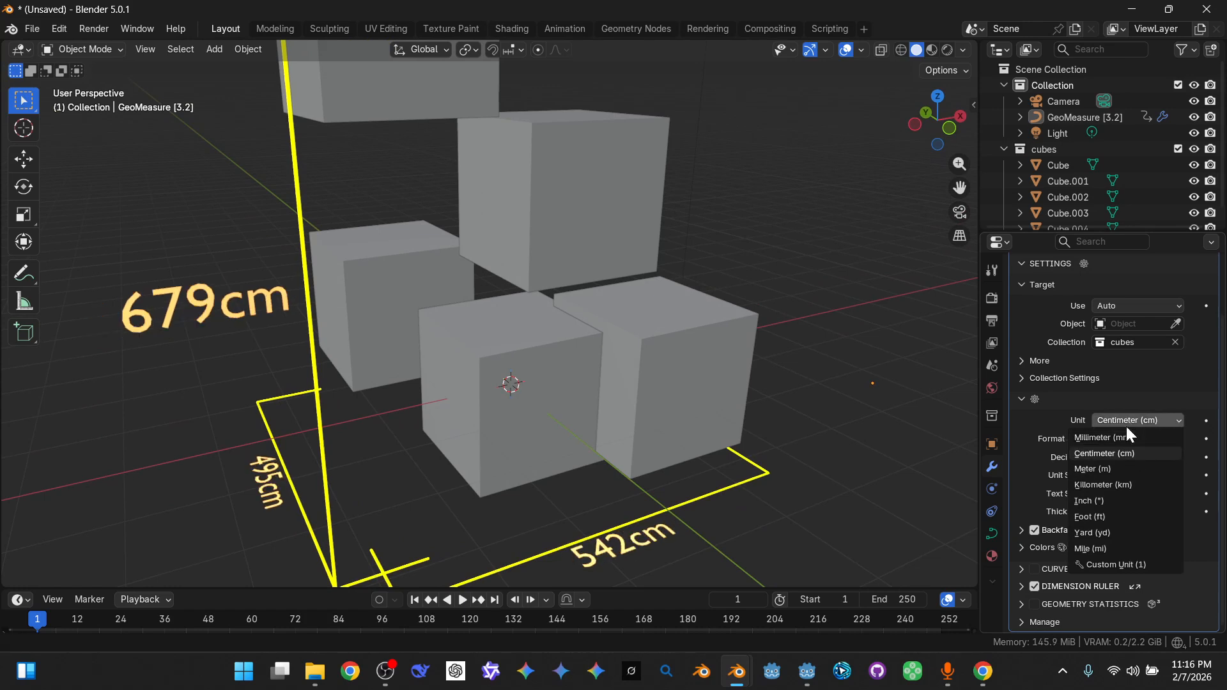
{"action": "left_click", "coordinate": [1129, 471]}
{"action": "left_click", "coordinate": [1129, 419]}
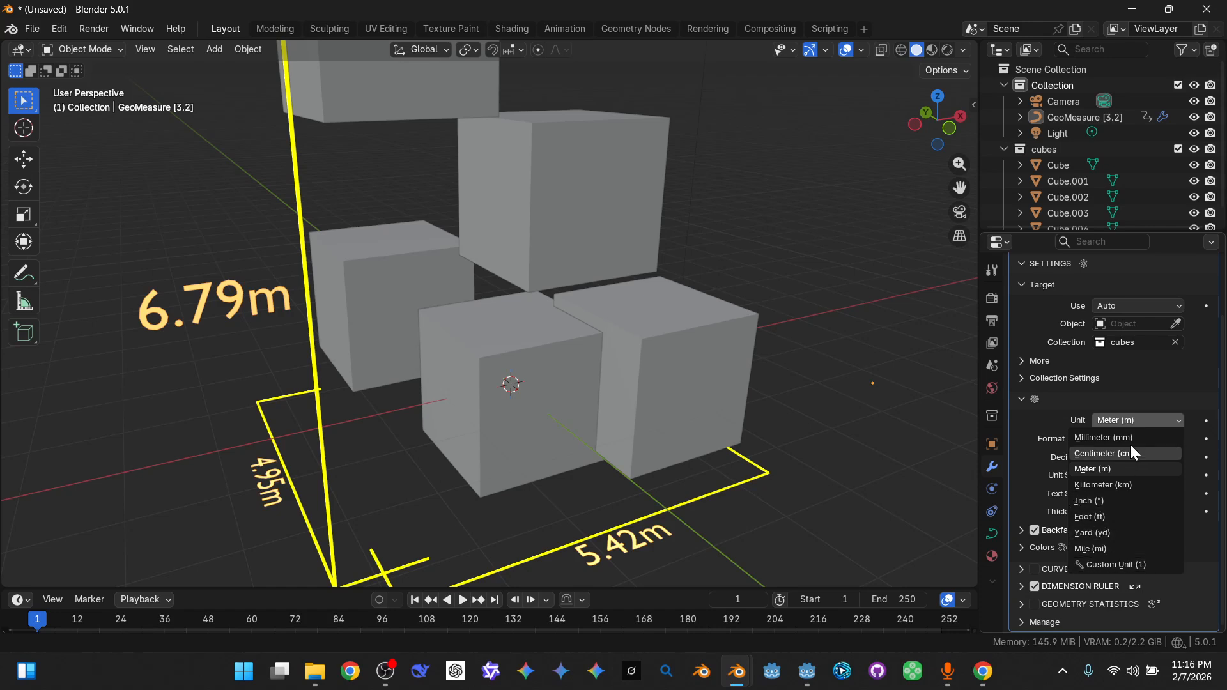
{"action": "left_click", "coordinate": [1121, 415]}
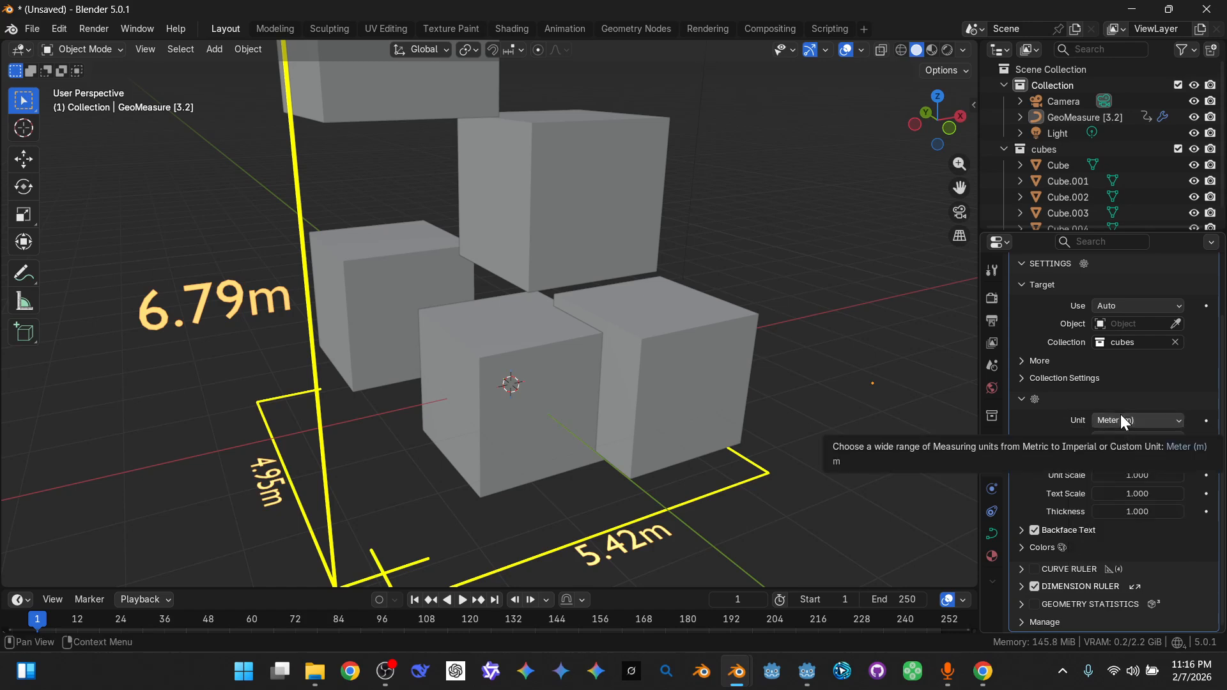
- Set the Format Style of the measurements to Mixed
{"action": "left_click", "coordinate": [1110, 440]}
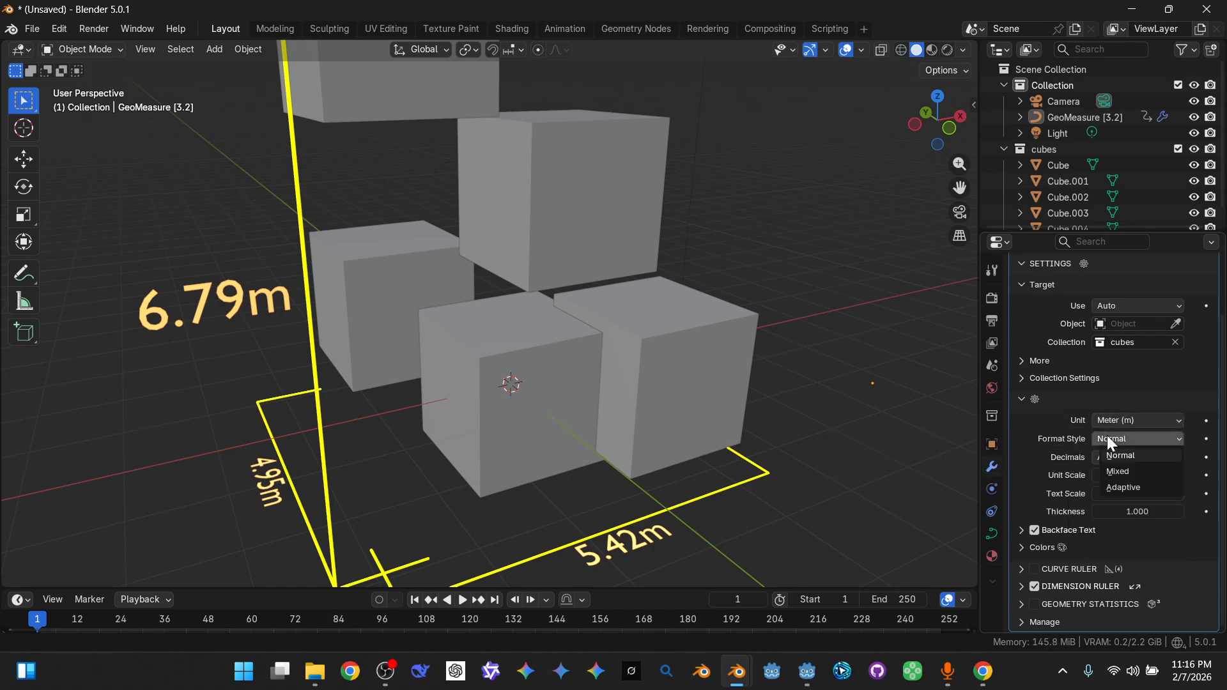
{"action": "left_click", "coordinate": [1124, 471]}
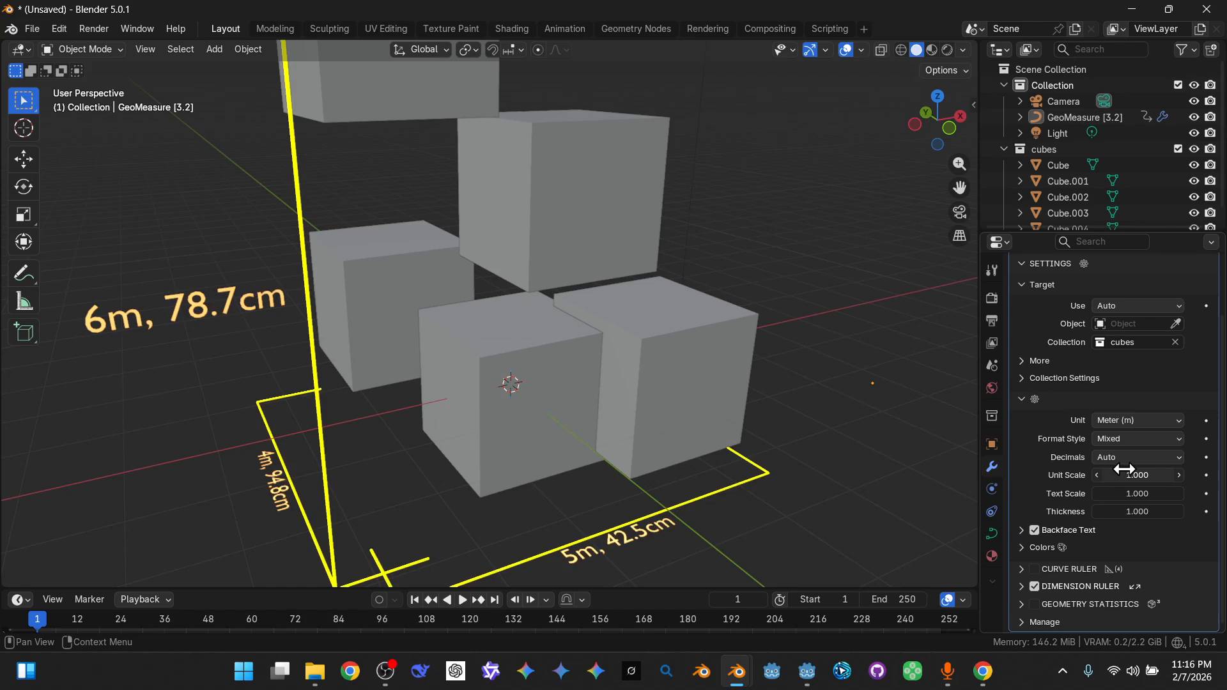
{"action": "middle_click_drag", "start_coordinate": [416, 423], "coordinate": [439, 409]}
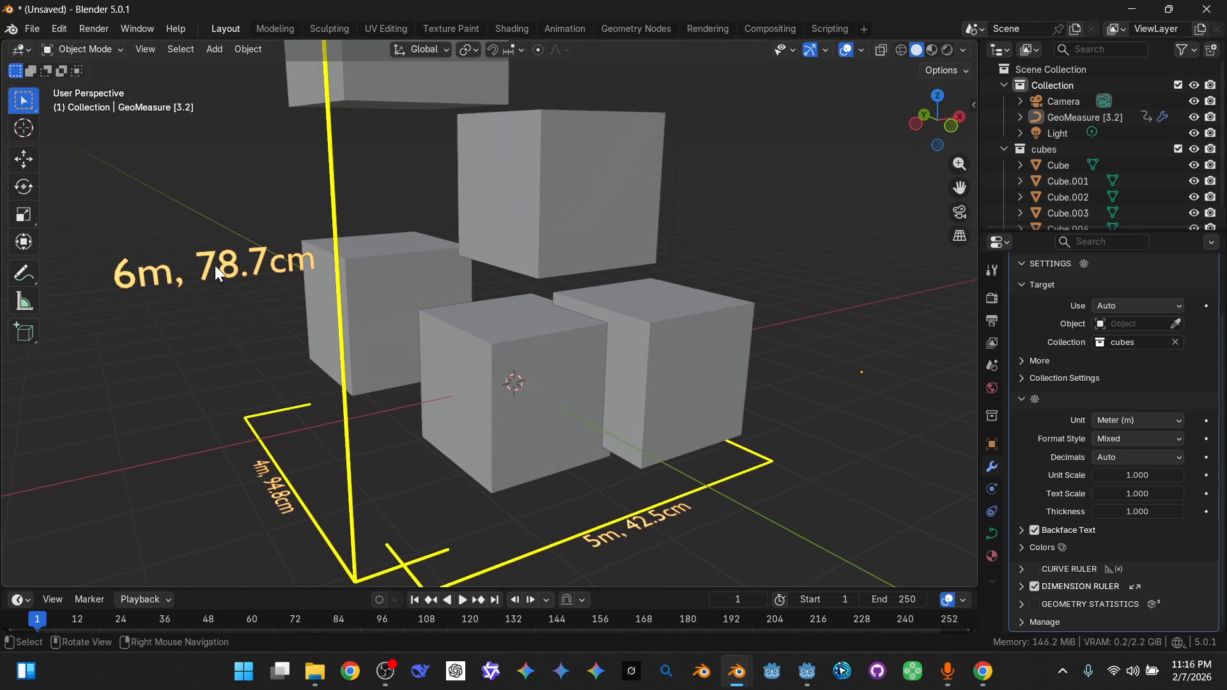
- Set the measurement unit to Foot (ft) and inspect the ruler labels around the cubes
{"action": "left_click", "coordinate": [1145, 420]}
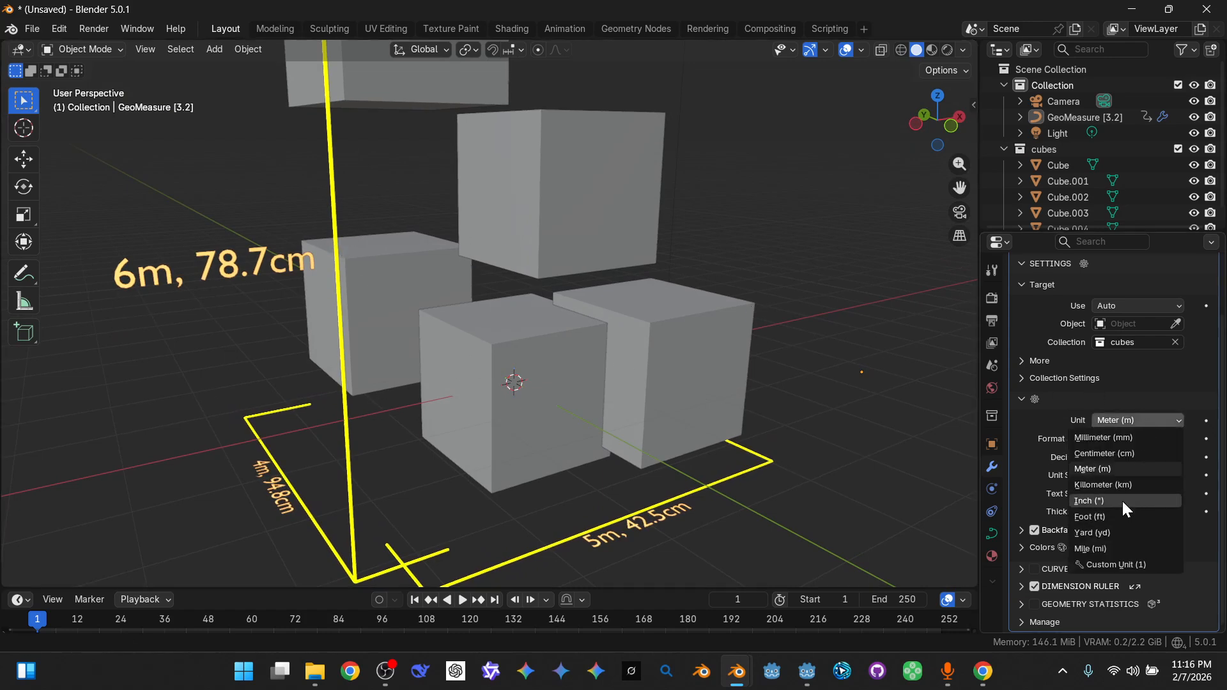
{"action": "left_click", "coordinate": [1122, 519]}
{"action": "middle_click_drag", "start_coordinate": [485, 347], "coordinate": [496, 353]}
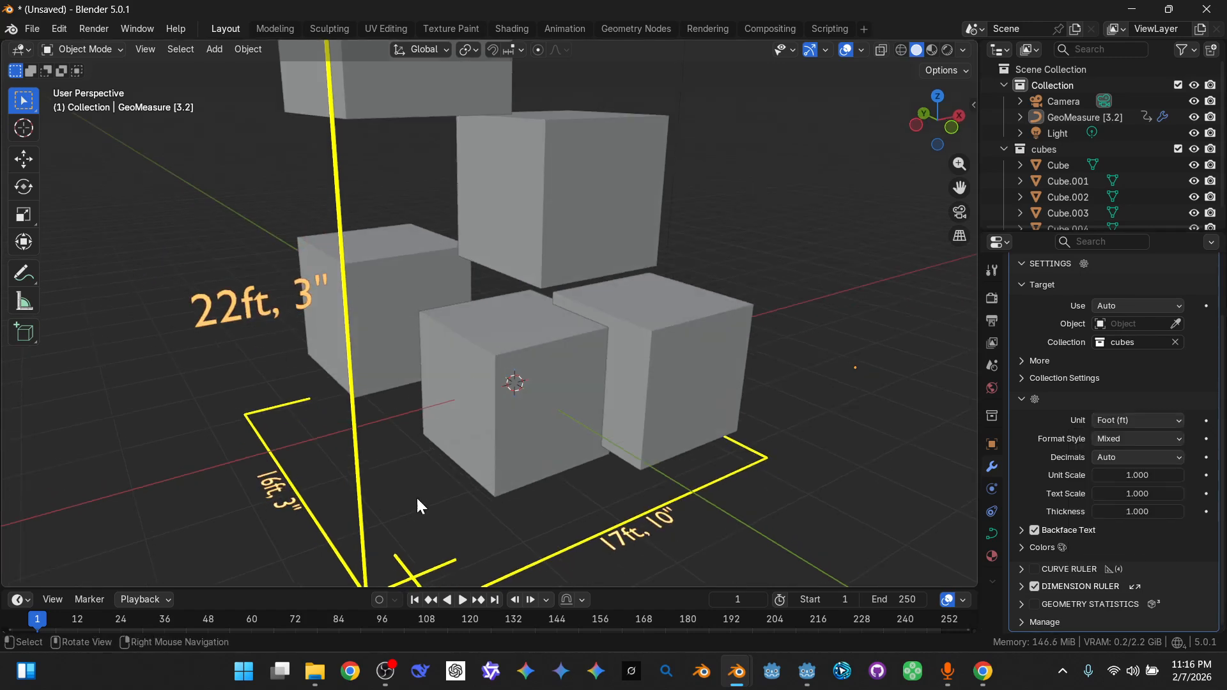
{"action": "middle_click_drag", "start_coordinate": [424, 208], "coordinate": [378, 254]}
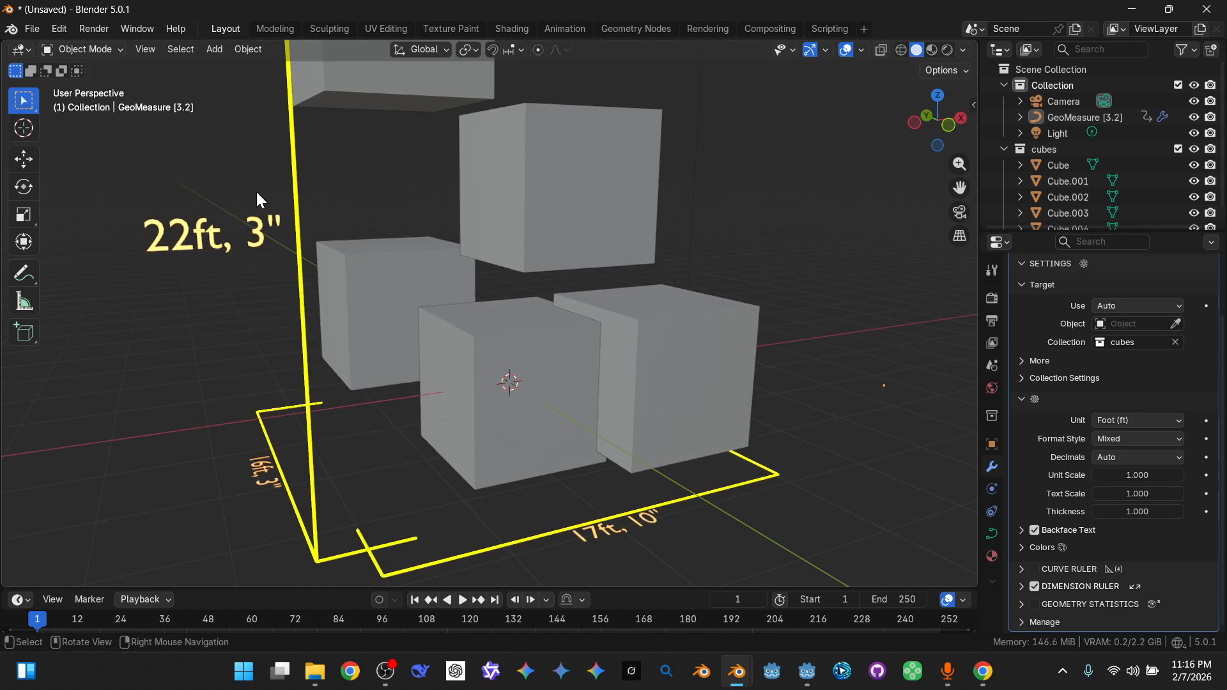
{"action": "middle_click_drag", "start_coordinate": [346, 281], "coordinate": [231, 332]}
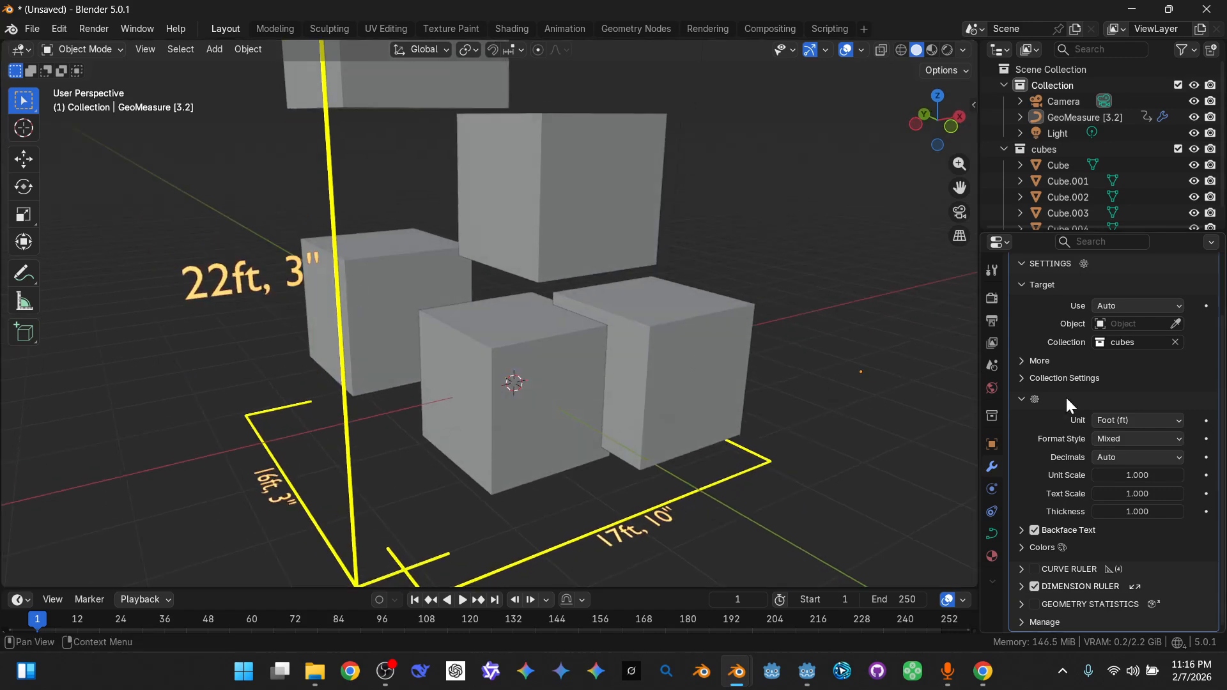
- Set the Format Style of the measurements to Adaptive
{"action": "left_click", "coordinate": [1104, 440]}
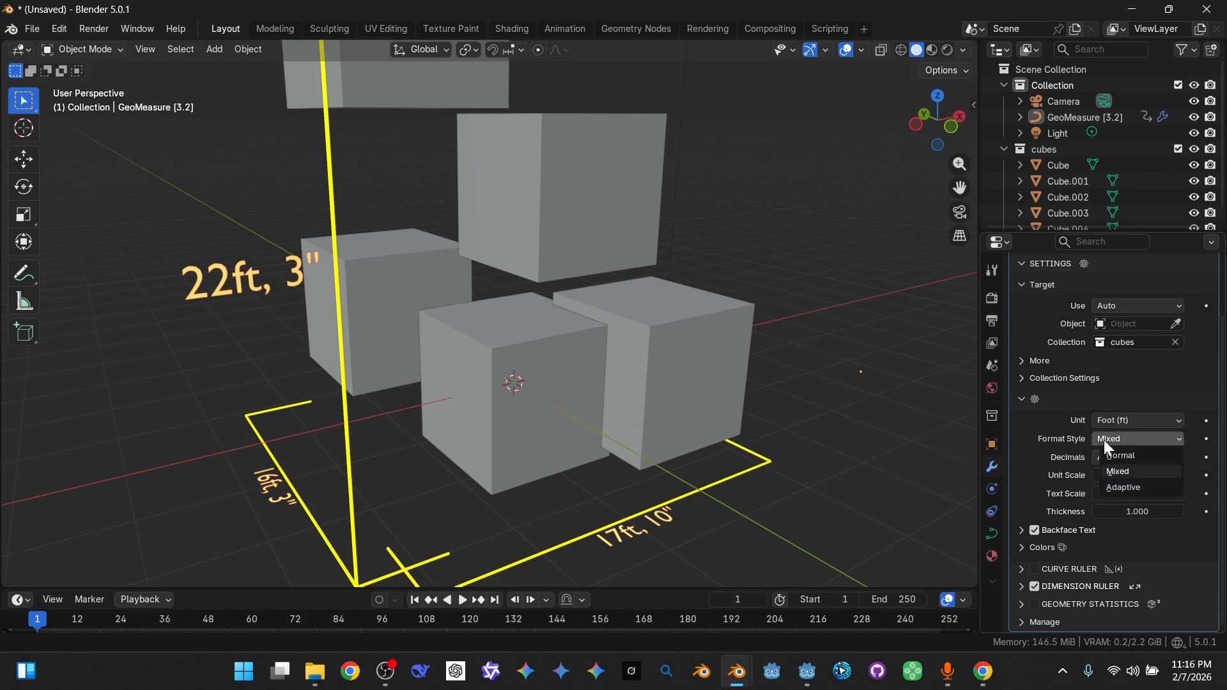
{"action": "left_click", "coordinate": [1111, 487]}
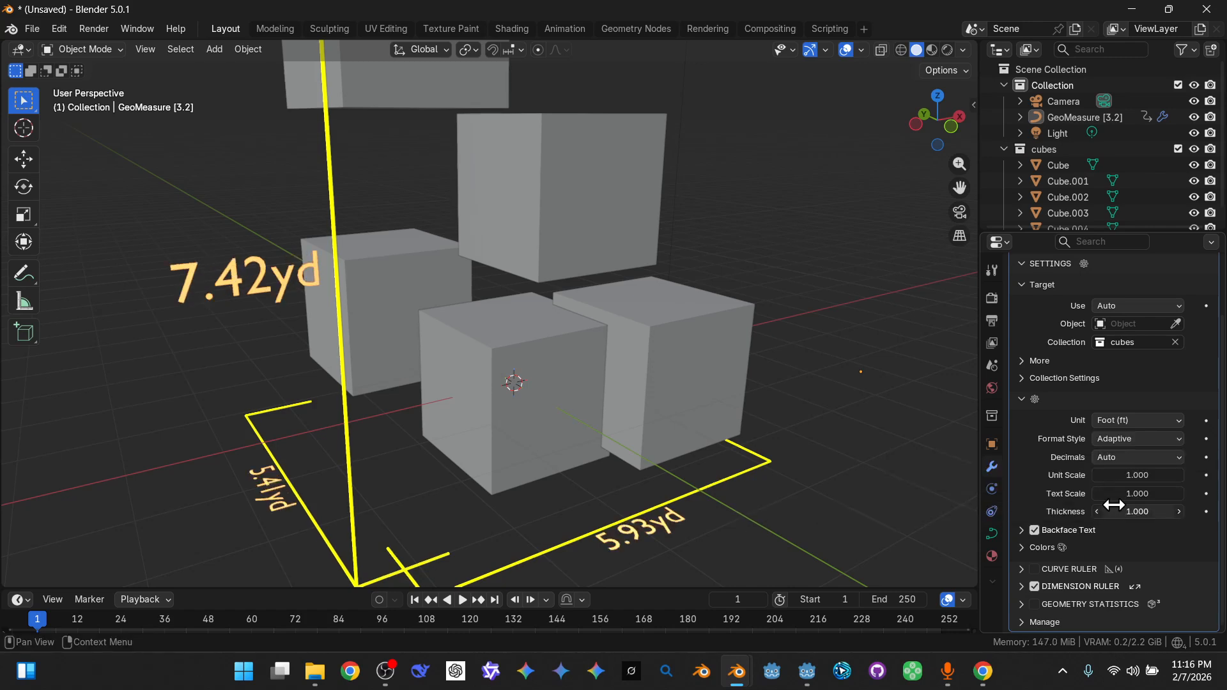
{"action": "left_click_drag", "start_coordinate": [1129, 474], "coordinate": [1214, 475]}
{"action": "key", "text": "Escape"}
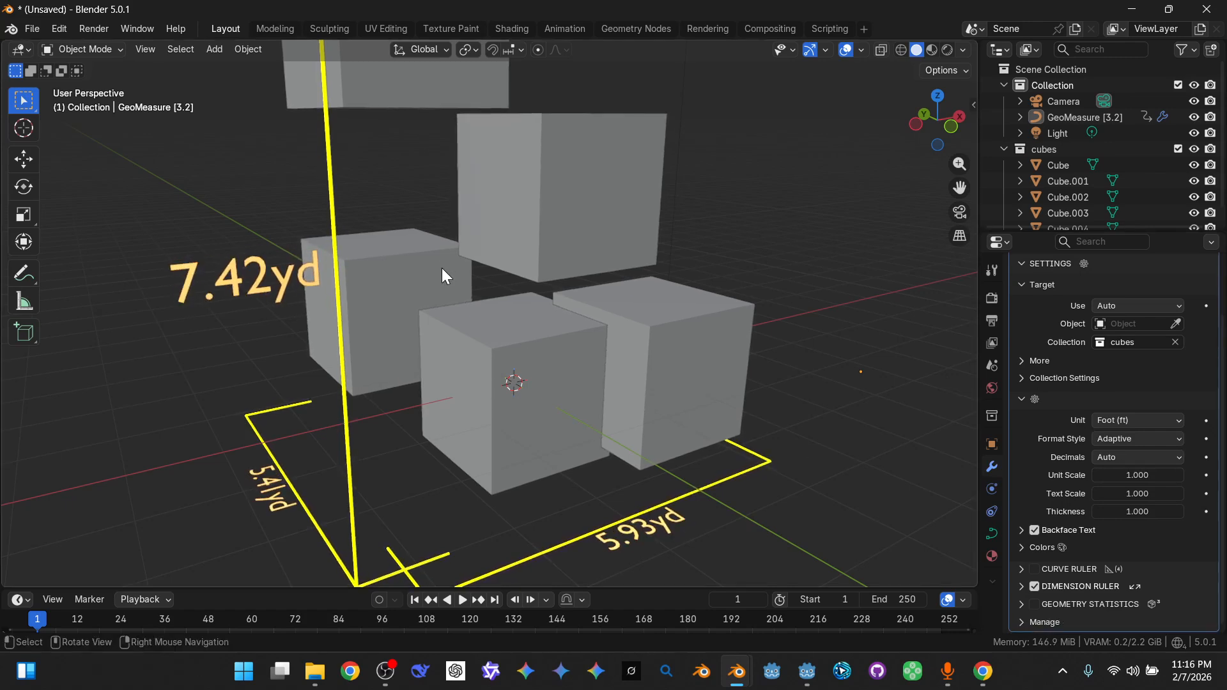
- Set the Format Style of the measurements back to Normal
{"action": "mouse_move", "coordinate": [528, 357]}
{"action": "middle_mouse_down"}
{"action": "mouse_move", "coordinate": [511, 357]}
{"action": "mouse_move", "coordinate": [530, 359]}
{"action": "middle_mouse_up"}
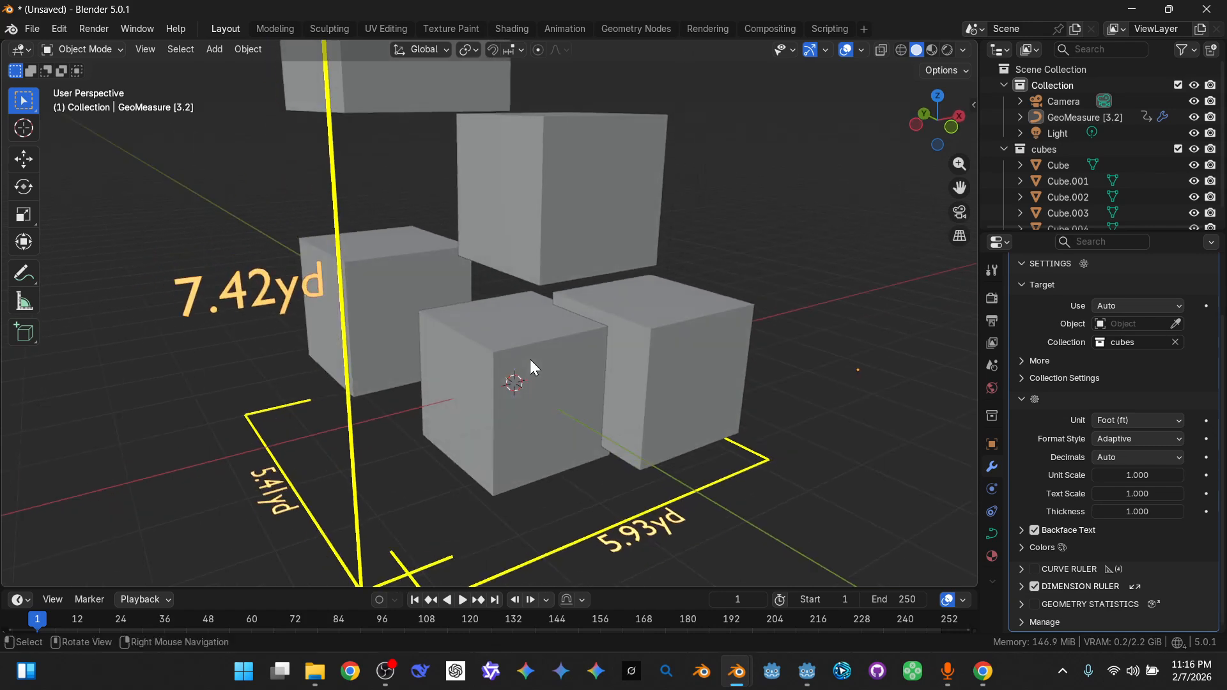
{"action": "left_click", "coordinate": [1141, 438]}
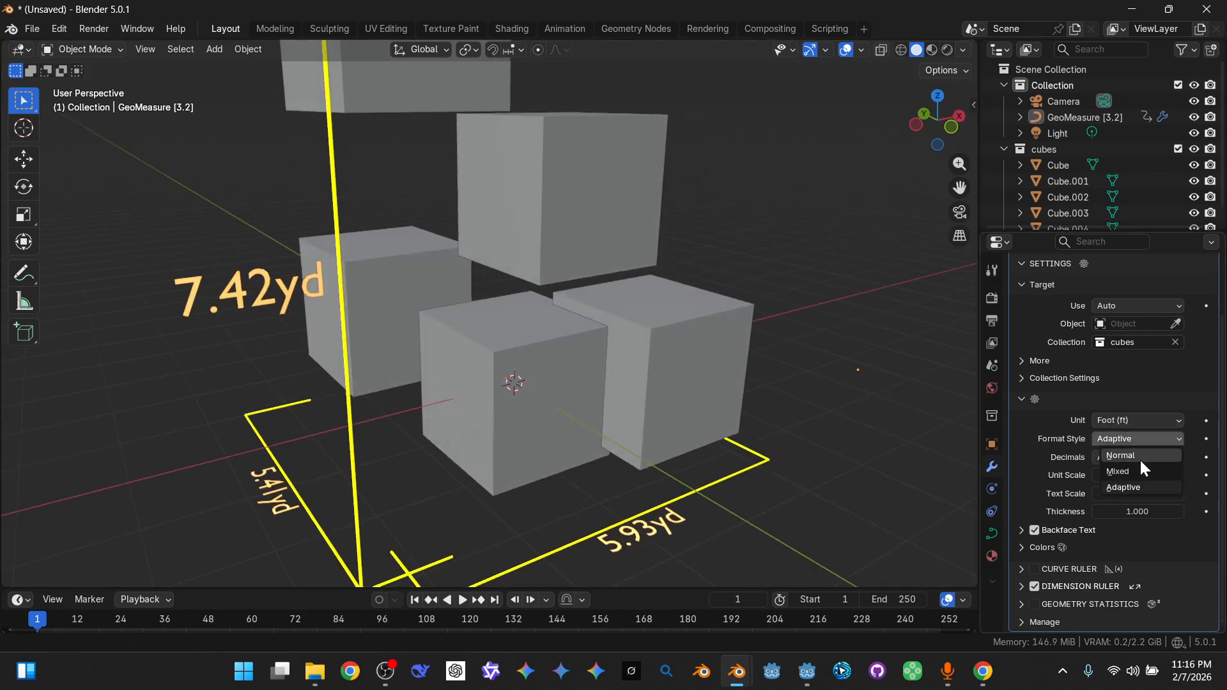
{"action": "left_click", "coordinate": [1137, 455]}
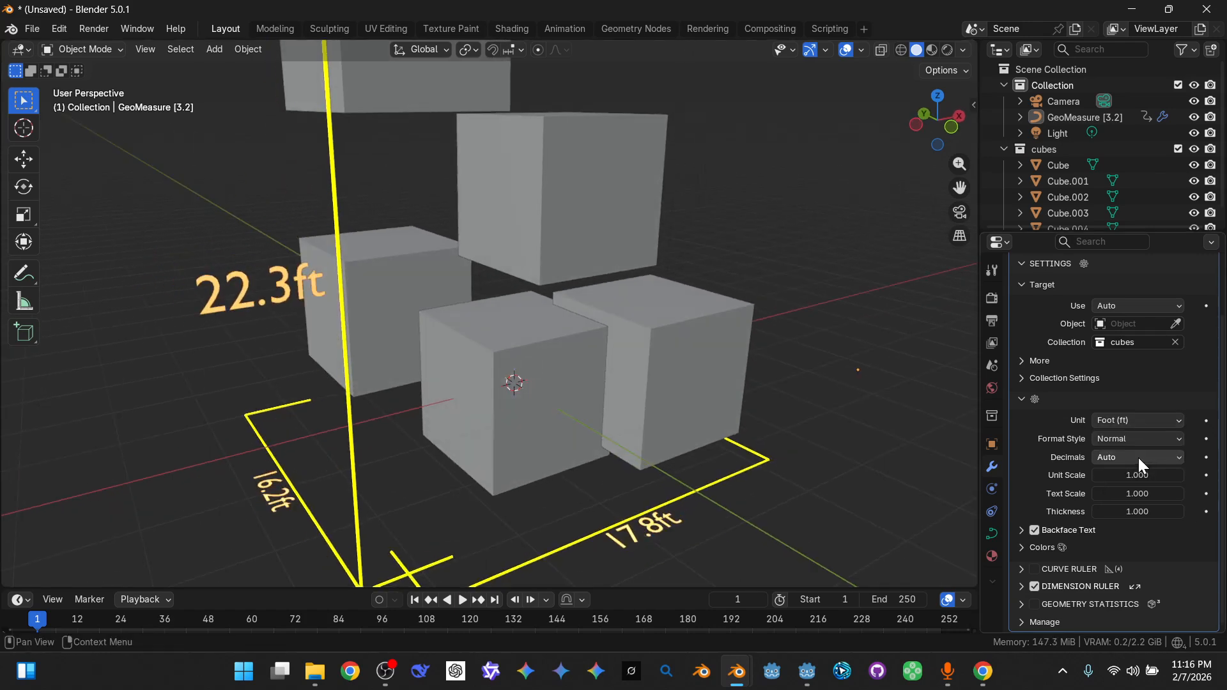
{"action": "mouse_move", "coordinate": [1112, 475]}
{"action": "left_mouse_down"}
{"action": "mouse_move", "coordinate": [1181, 475]}
{"action": "mouse_move", "coordinate": [1097, 475]}
{"action": "mouse_move", "coordinate": [1131, 474]}
{"action": "left_mouse_up"}
{"action": "key", "text": "Escape"}
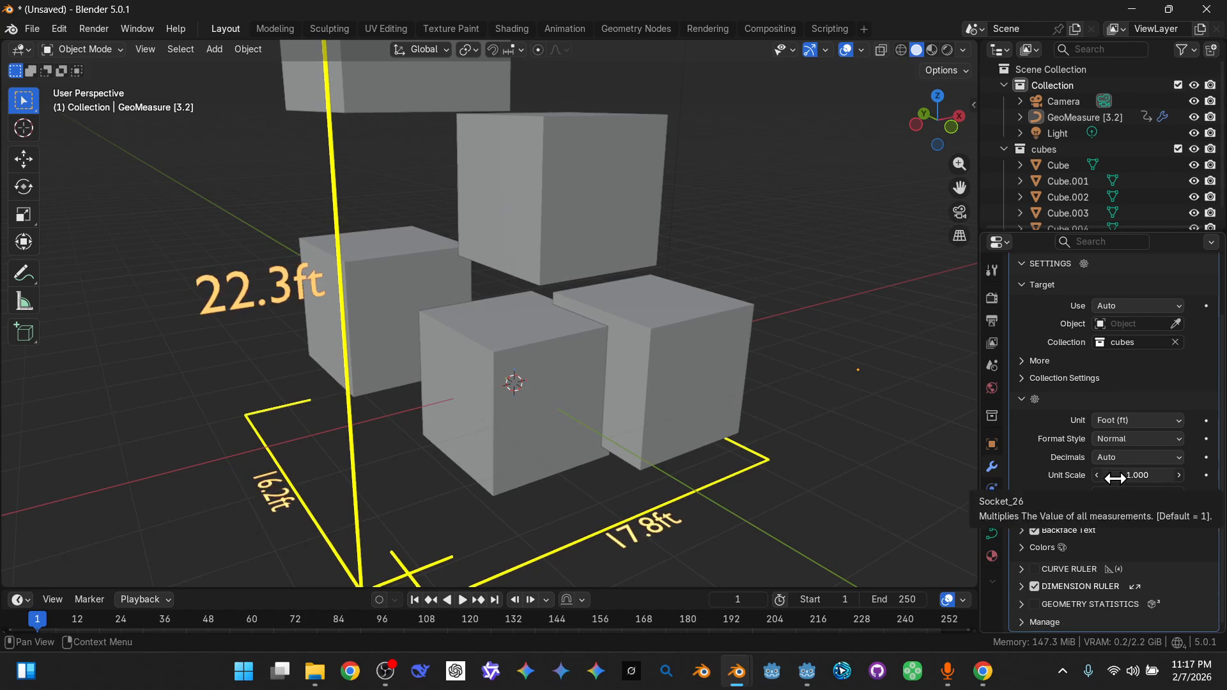
{"action": "scroll", "coordinate": [1089, 550], "scroll_direction": "up", "scroll_amount": 3}
{"action": "scroll", "coordinate": [1138, 550], "scroll_direction": "down", "scroll_amount": 3}
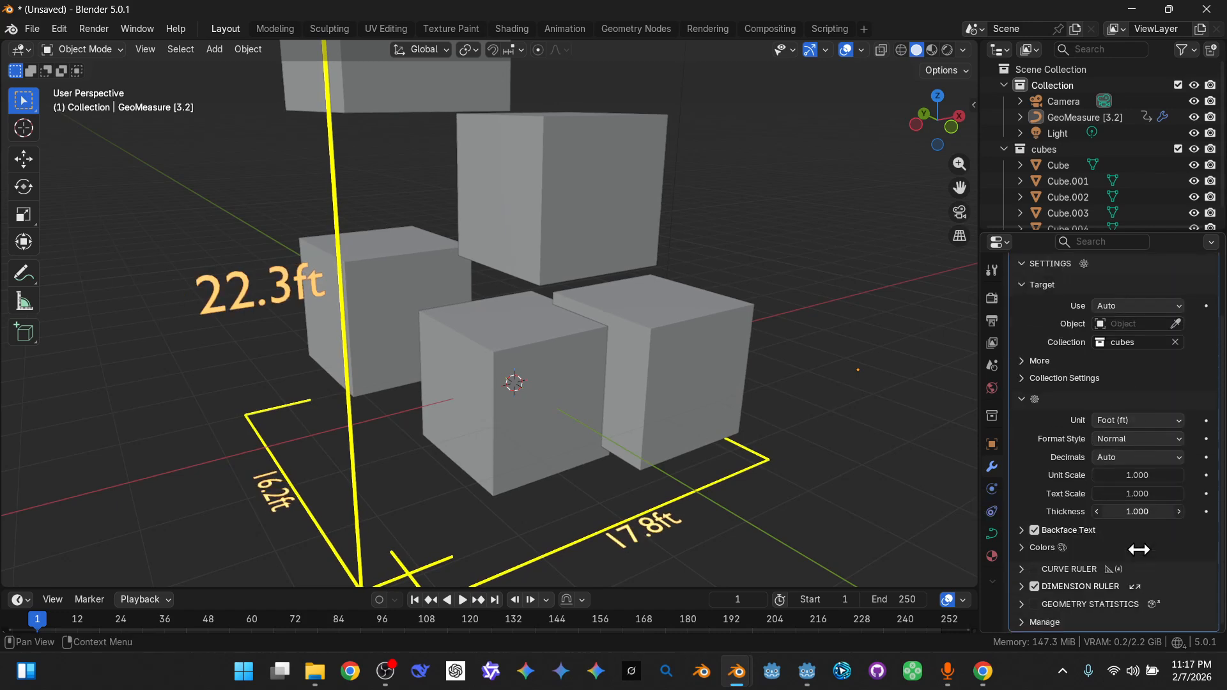
{"action": "left_click_drag", "start_coordinate": [1127, 497], "coordinate": [1086, 511]}
{"action": "key", "text": "Escape"}
{"action": "key", "text": "Escape"}
- Expand the Dimension Ruler settings to show the options for the X, Y and Z axis rulers
{"action": "left_click", "coordinate": [1022, 586]}
{"action": "scroll", "coordinate": [1026, 576], "scroll_direction": "down", "scroll_amount": 10}
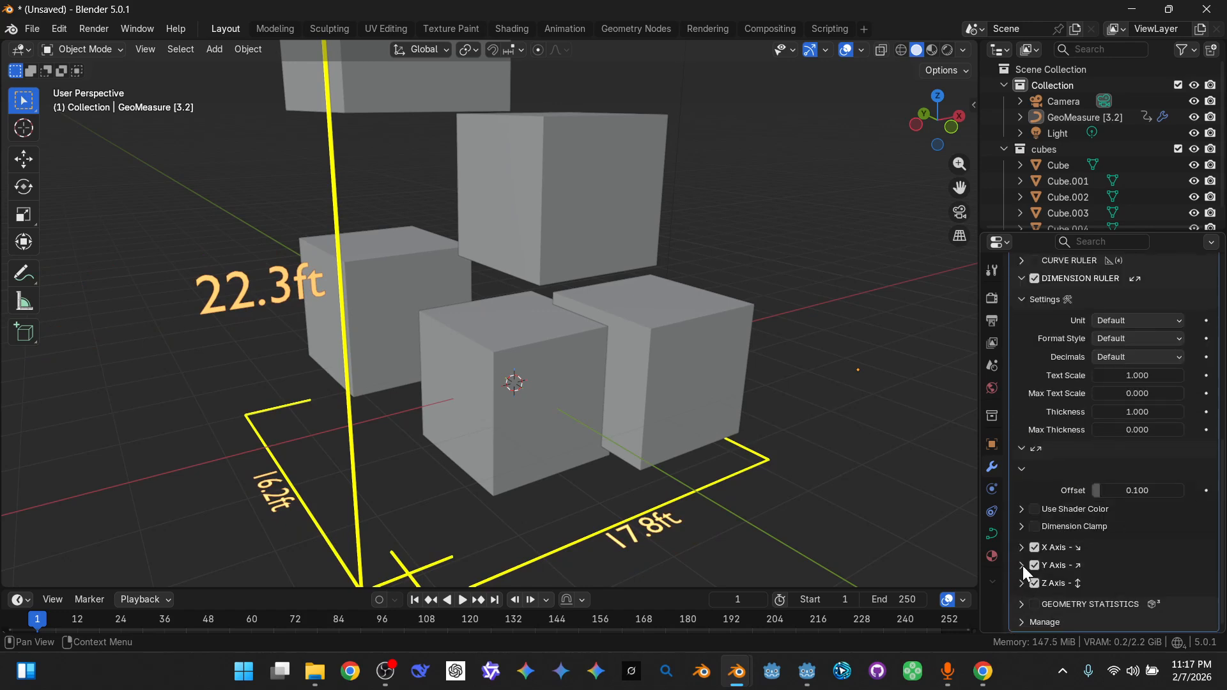
{"action": "scroll", "coordinate": [574, 450], "scroll_direction": "down", "scroll_amount": 1}
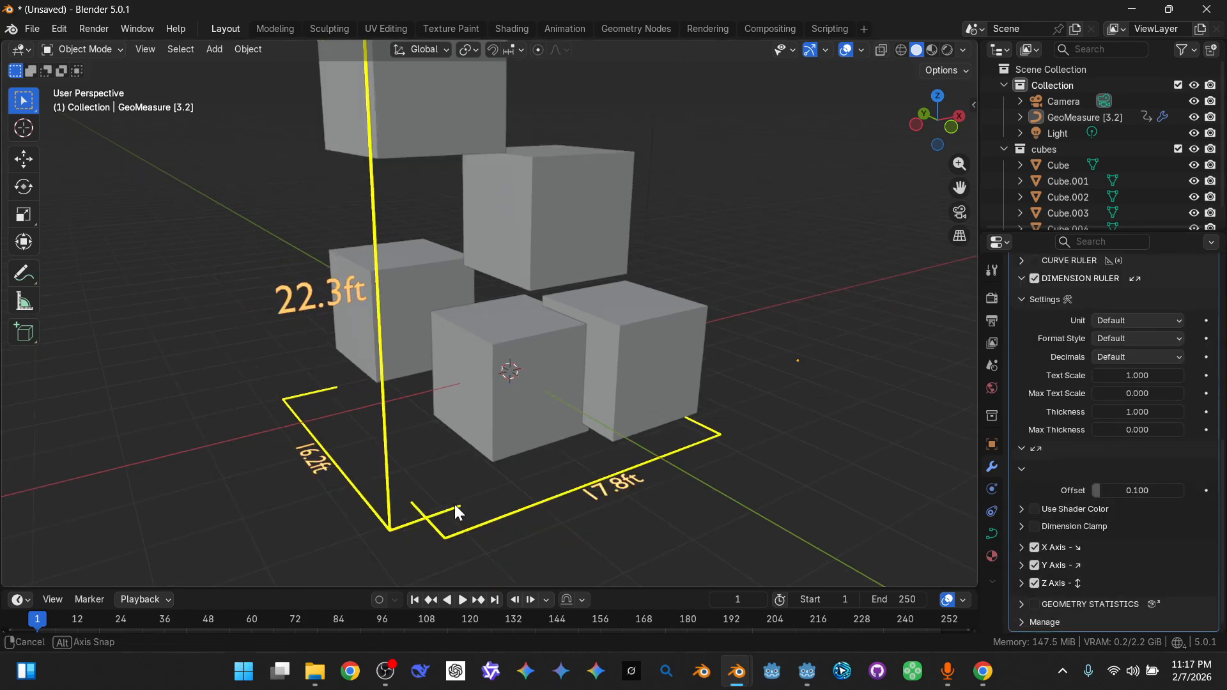
{"action": "middle_click_drag", "start_coordinate": [454, 504], "coordinate": [617, 519]}
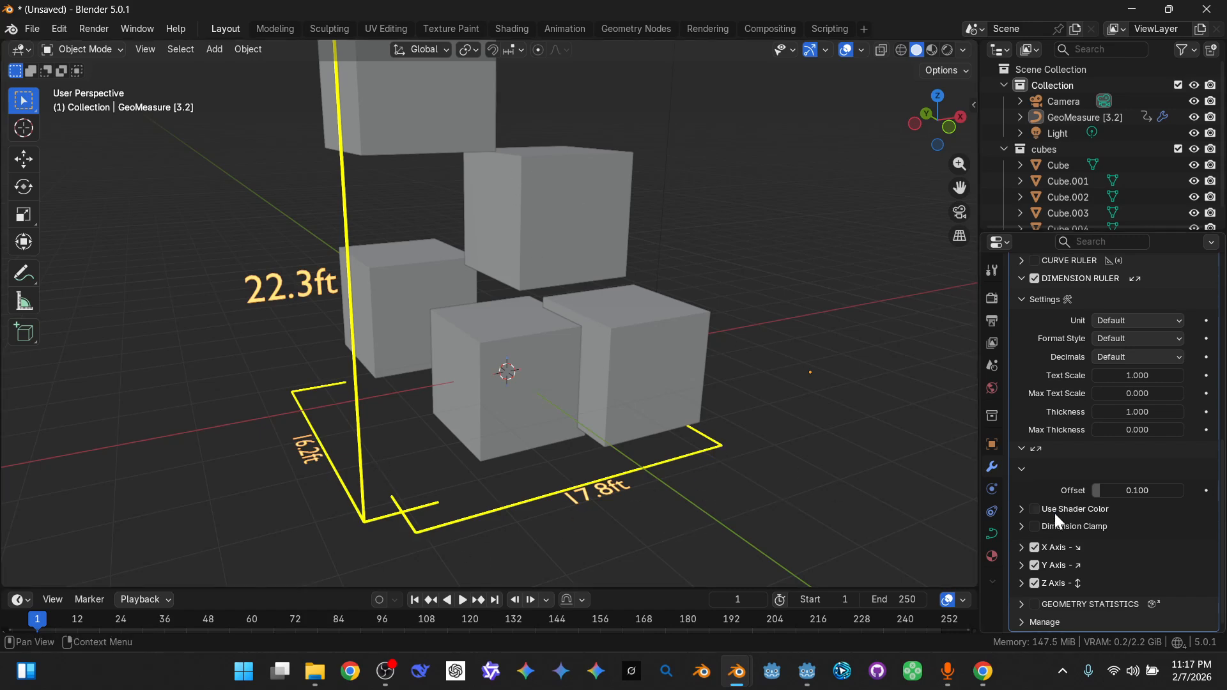
- Switch the X, Y and Z axis rulers off and back on, one axis at a time
{"action": "left_click", "coordinate": [1034, 548]}
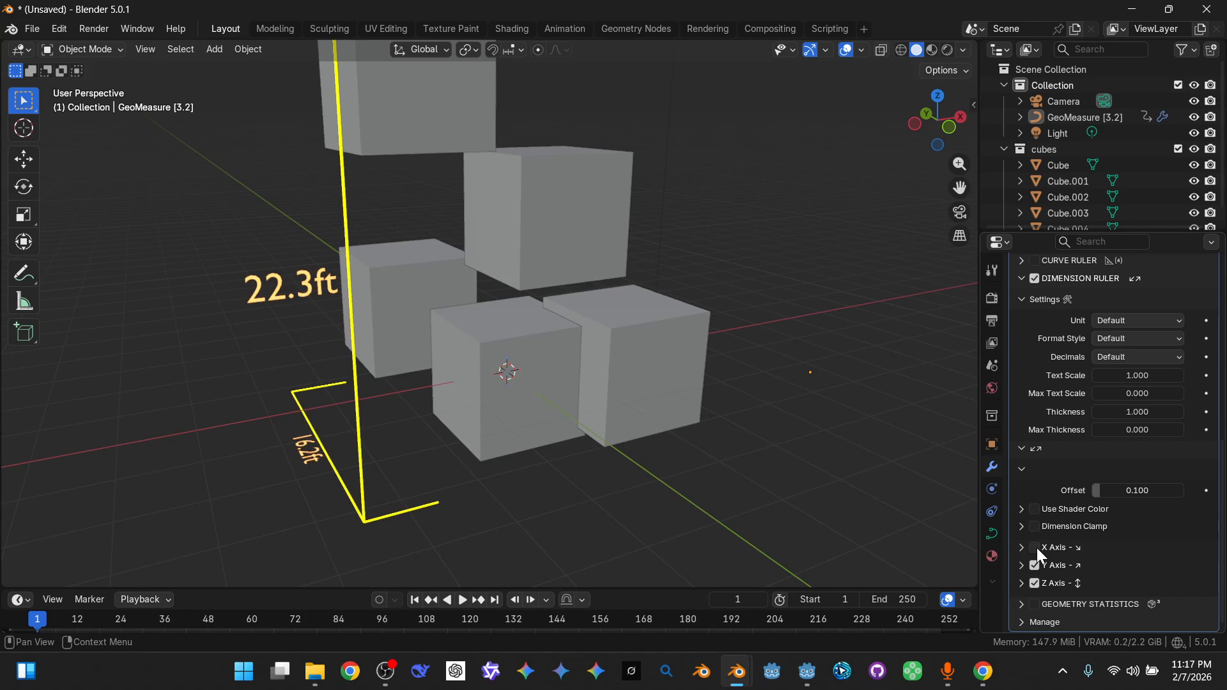
{"action": "left_click", "coordinate": [1035, 548]}
{"action": "left_click", "coordinate": [1032, 567]}
{"action": "left_click", "coordinate": [1032, 567]}
{"action": "left_click", "coordinate": [1034, 584]}
{"action": "left_click", "coordinate": [1033, 584]}
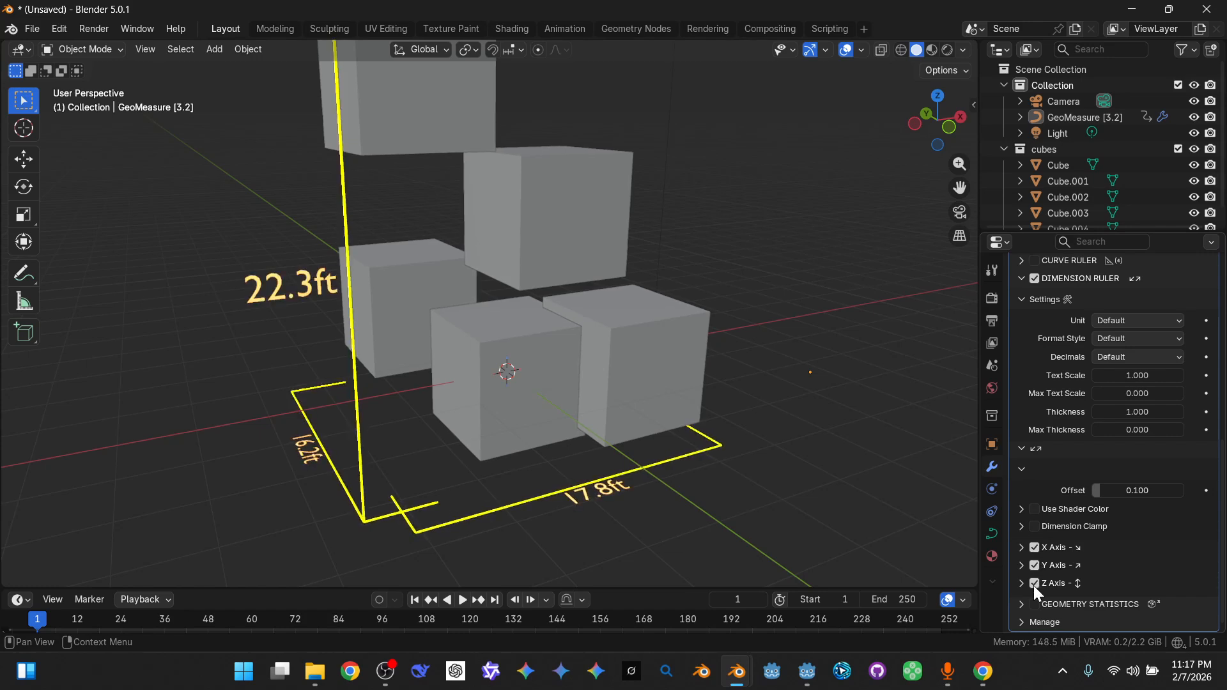
- Expand the Y Axis ruler settings and set the ruler's Location to 3
{"action": "left_click", "coordinate": [1019, 563]}
{"action": "scroll", "coordinate": [1032, 566], "scroll_direction": "down", "scroll_amount": 3}
{"action": "left_click_drag", "start_coordinate": [1140, 492], "coordinate": [1157, 493]}
{"action": "middle_click_drag", "start_coordinate": [649, 339], "coordinate": [506, 346]}
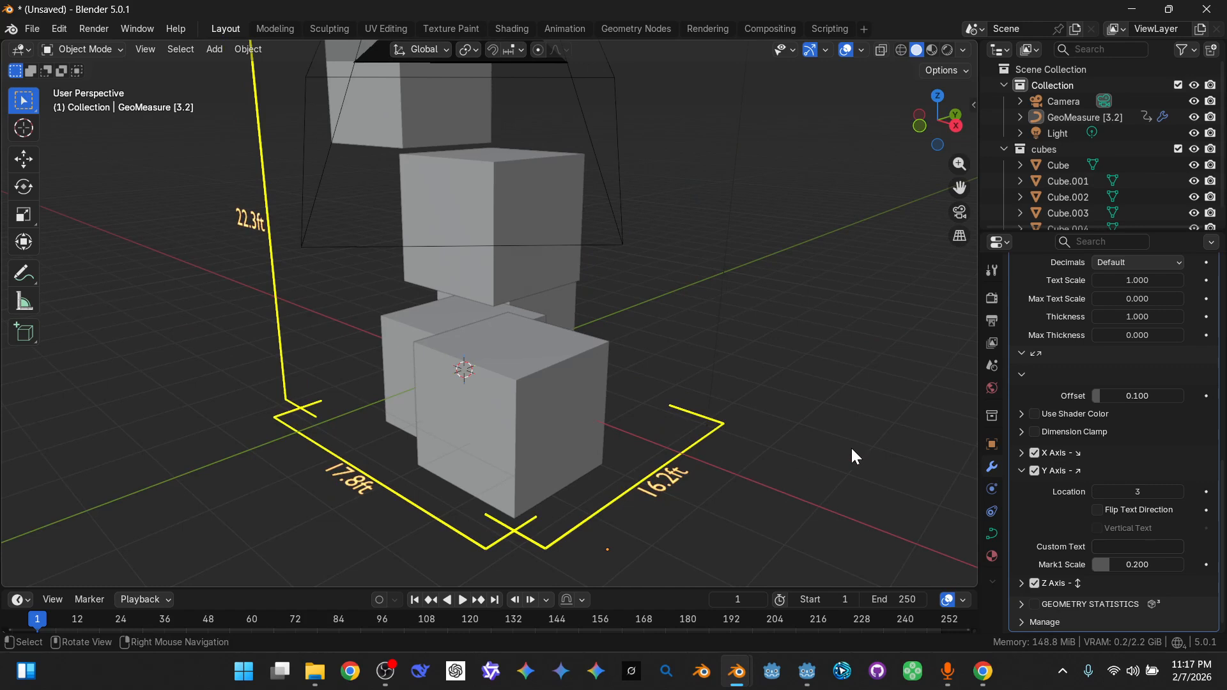
- Set the Y Axis ruler's Location to 1 and turn on Flip Text Direction
{"action": "left_click_drag", "start_coordinate": [1136, 494], "coordinate": [1122, 494]}
{"action": "middle_click_drag", "start_coordinate": [519, 468], "coordinate": [876, 512]}
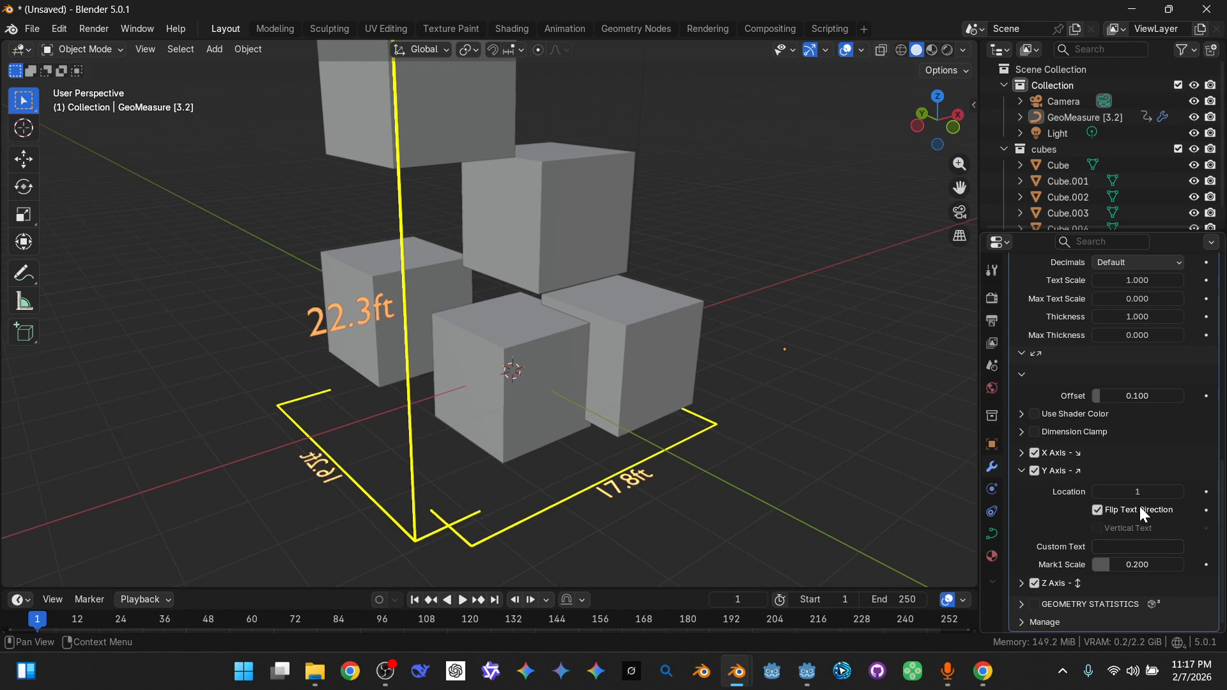
- Try "tete" as the Y Axis ruler's Custom Text and undo it
{"action": "left_click", "coordinate": [1108, 547]}
{"action": "type", "text": "tete"}
{"action": "key", "text": "Return"}
{"action": "key", "text": "ctrl+z"}
- Try adjusting the Y Axis ruler's Mark1 Scale, then collapse the Y Axis and Dimension Ruler settings
{"action": "mouse_move", "coordinate": [1125, 564]}
{"action": "left_mouse_down"}
{"action": "mouse_move", "coordinate": [1186, 564]}
{"action": "mouse_move", "coordinate": [1112, 564]}
{"action": "left_mouse_up"}
{"action": "left_click", "coordinate": [1020, 468]}
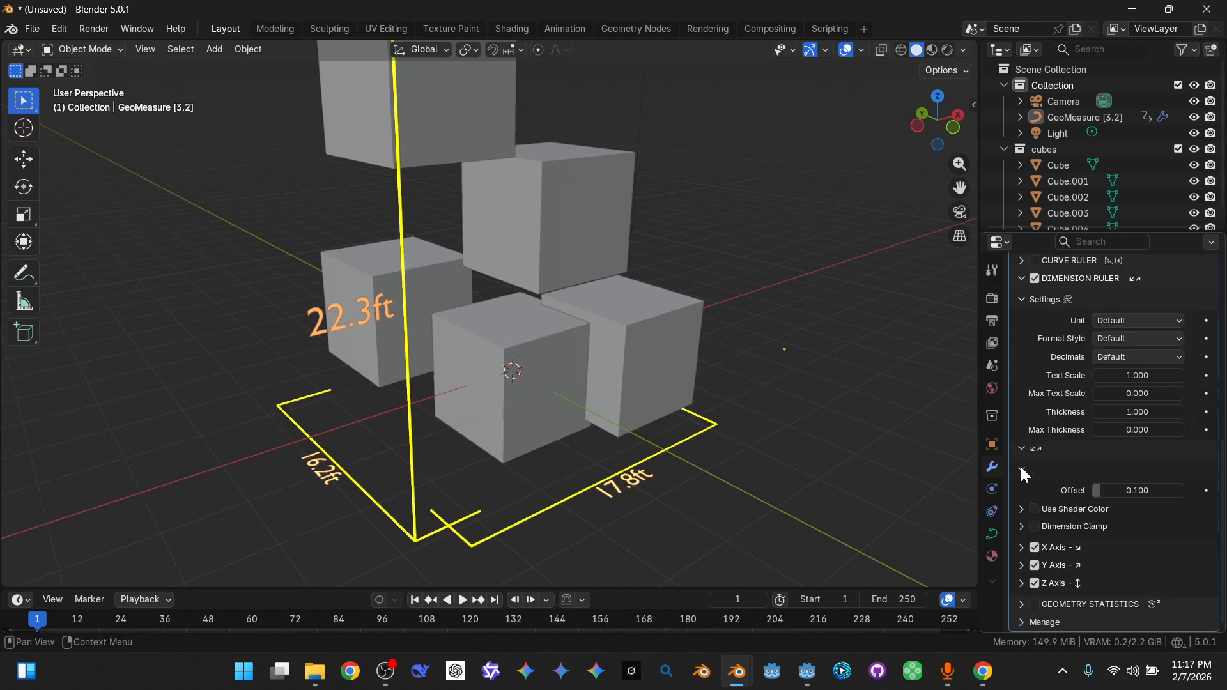
{"action": "mouse_move", "coordinate": [1124, 375]}
{"action": "left_mouse_down"}
{"action": "mouse_move", "coordinate": [1161, 375]}
{"action": "mouse_move", "coordinate": [1123, 375]}
{"action": "left_mouse_up"}
{"action": "left_click", "coordinate": [1021, 278]}
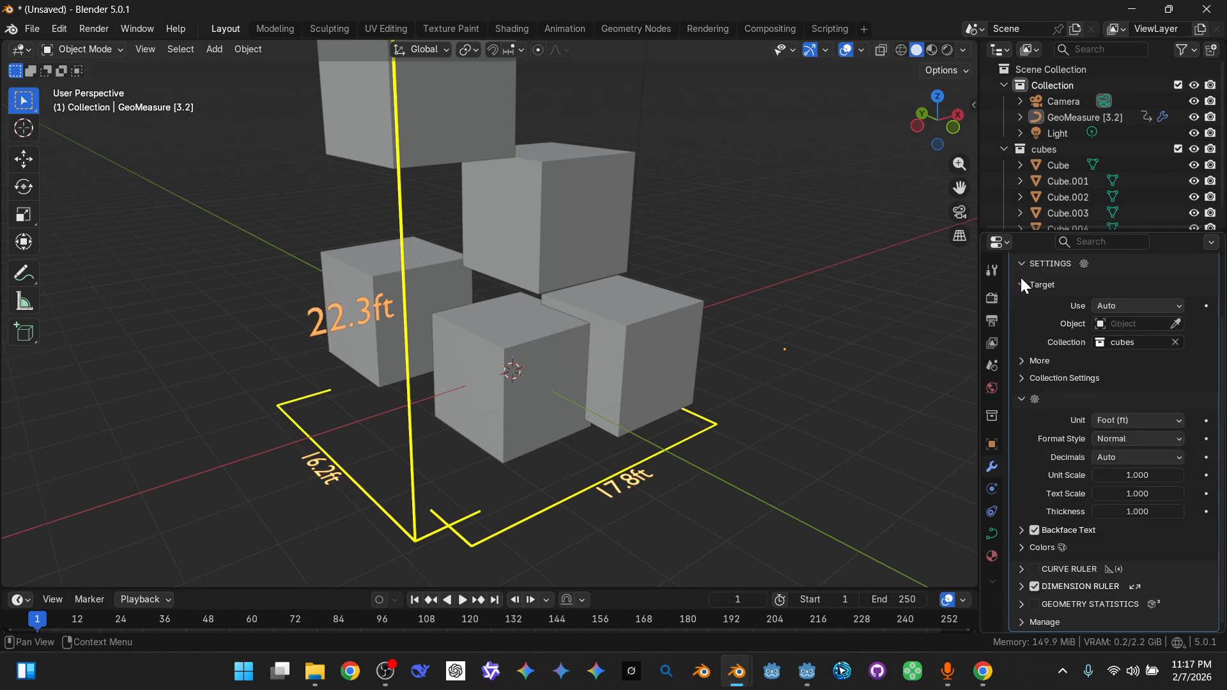
- Turn off the Dimension Ruler and turn on Geometry Statistics for the cubes collection
{"action": "left_click", "coordinate": [1033, 585]}
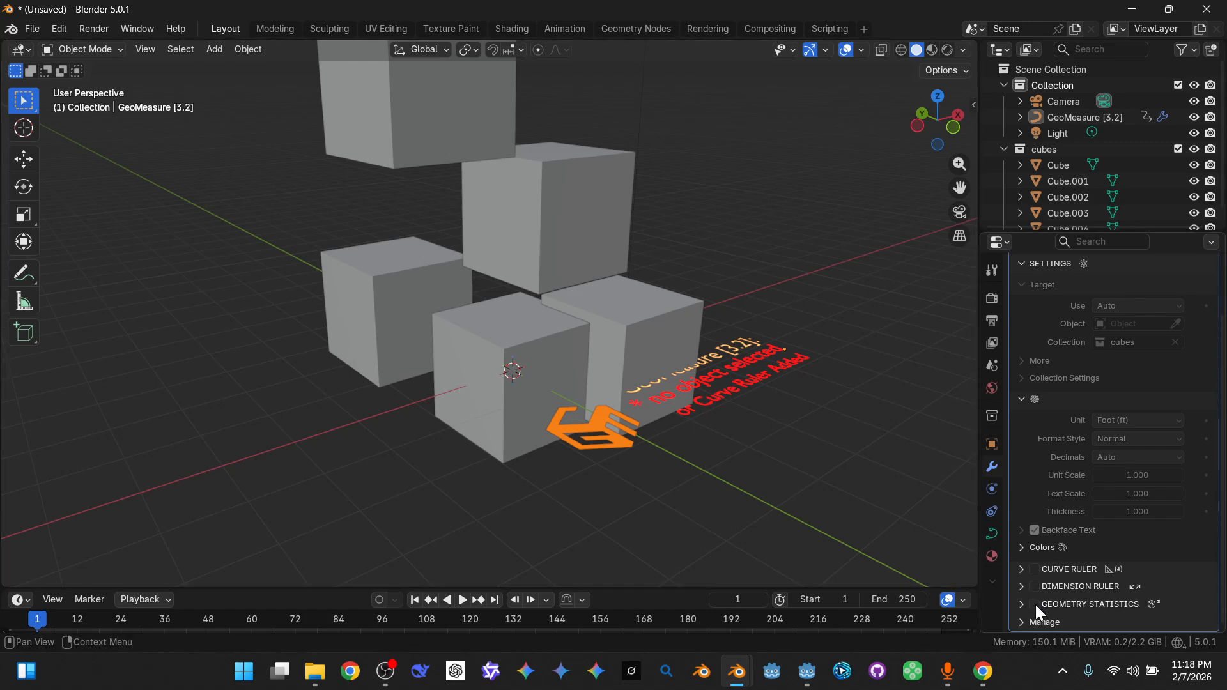
{"action": "left_click", "coordinate": [1034, 604]}
{"action": "middle_click_drag", "start_coordinate": [682, 393], "coordinate": [637, 207]}
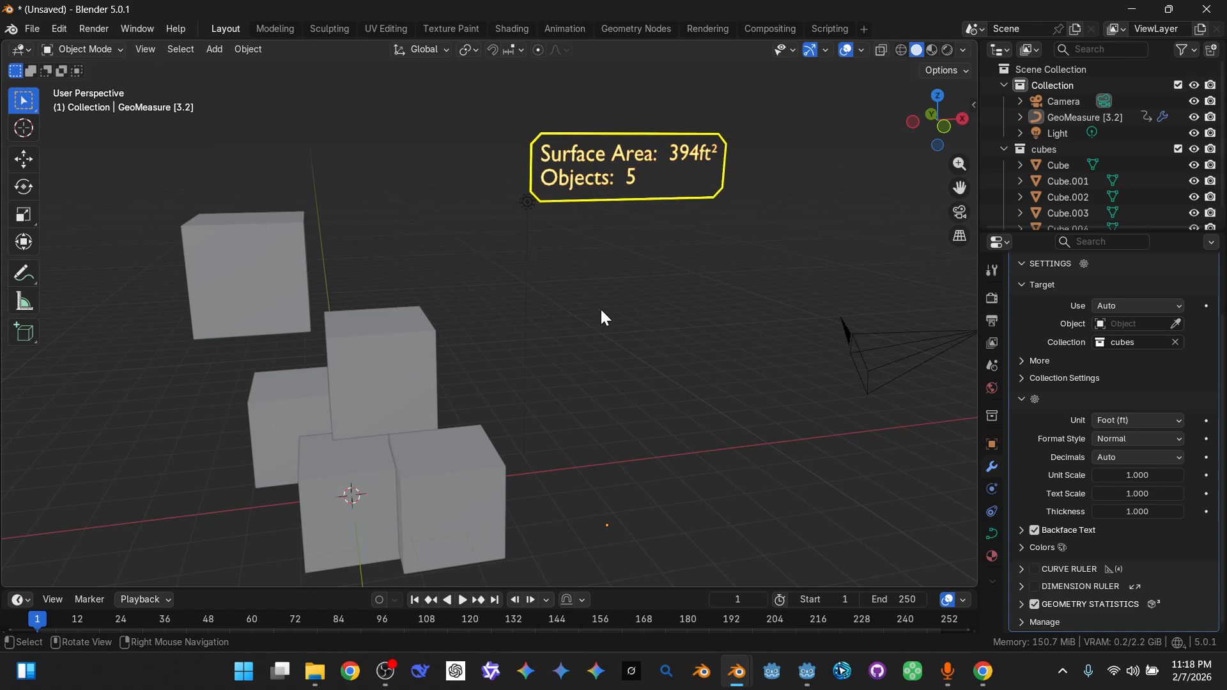
{"action": "scroll", "coordinate": [600, 306], "scroll_direction": "up", "scroll_amount": 2}
- Set the GeoMeasure modifier's general Unit to Meter (m)
{"action": "scroll", "coordinate": [1189, 378], "scroll_direction": "up", "scroll_amount": 3}
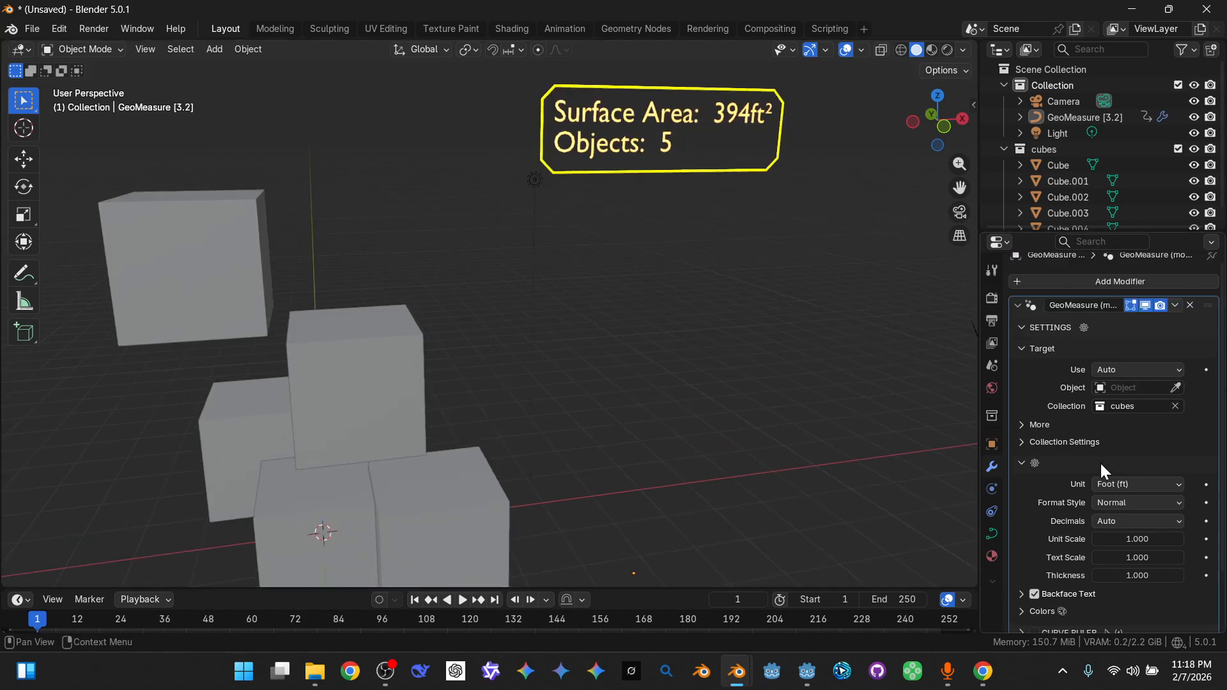
{"action": "left_click", "coordinate": [1113, 485]}
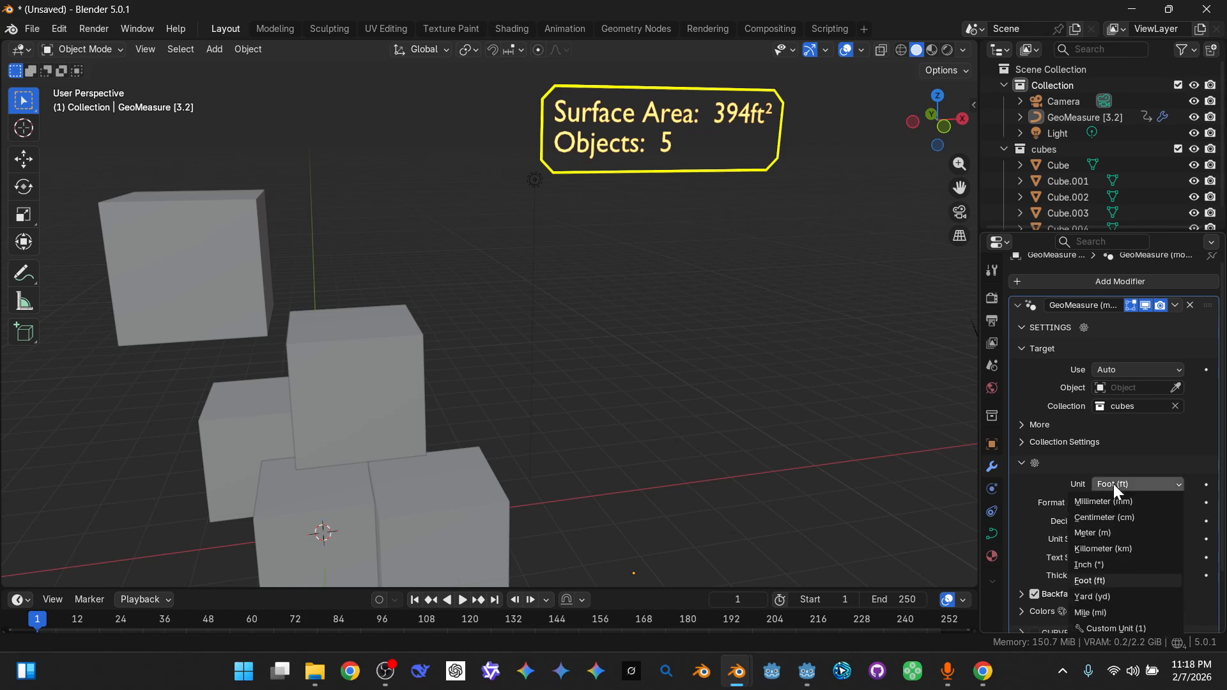
{"action": "left_click", "coordinate": [1111, 533]}
{"action": "scroll", "coordinate": [1111, 527], "scroll_direction": "down", "scroll_amount": 3}
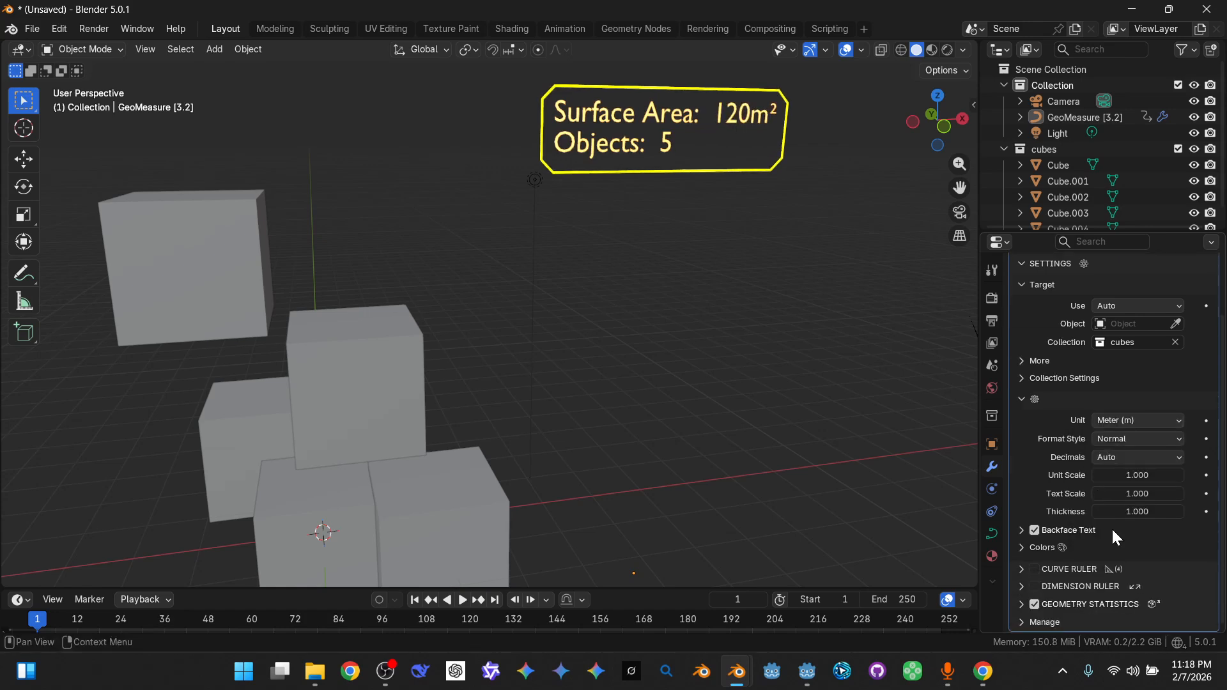
{"action": "scroll", "coordinate": [599, 179], "scroll_direction": "down", "scroll_amount": 2}
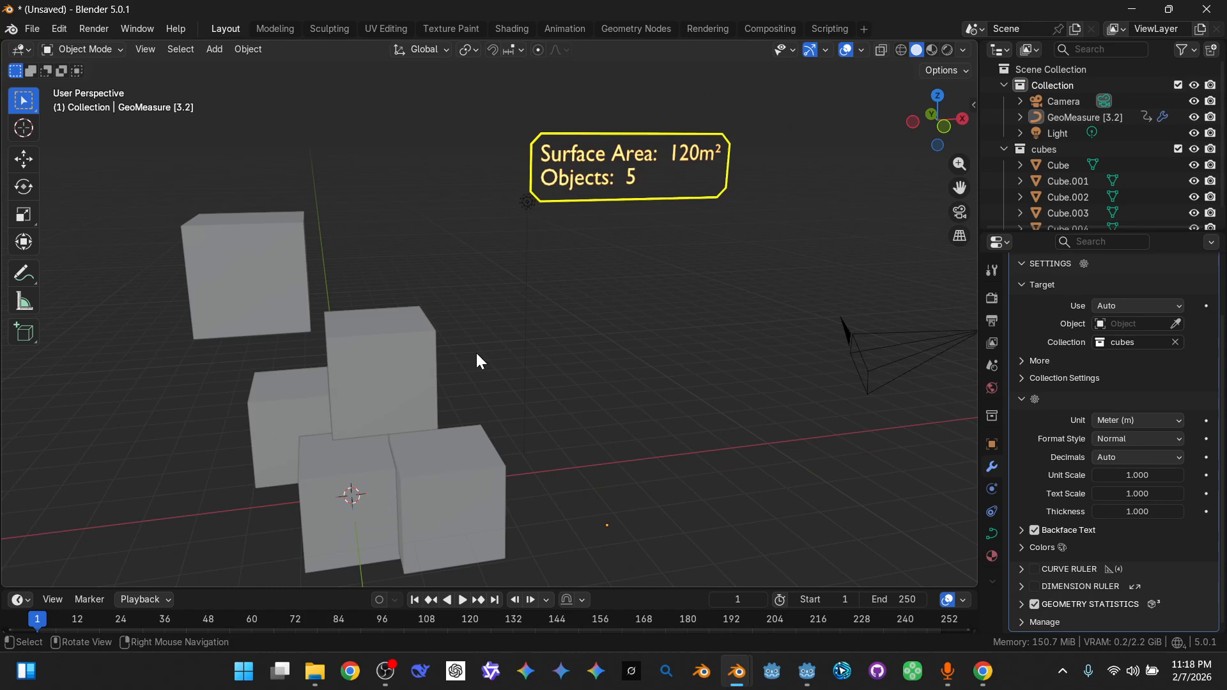
- Duplicate the upper middle cube and its copies five times in all, spreading the copies around the stack
{"action": "left_click", "coordinate": [391, 370]}
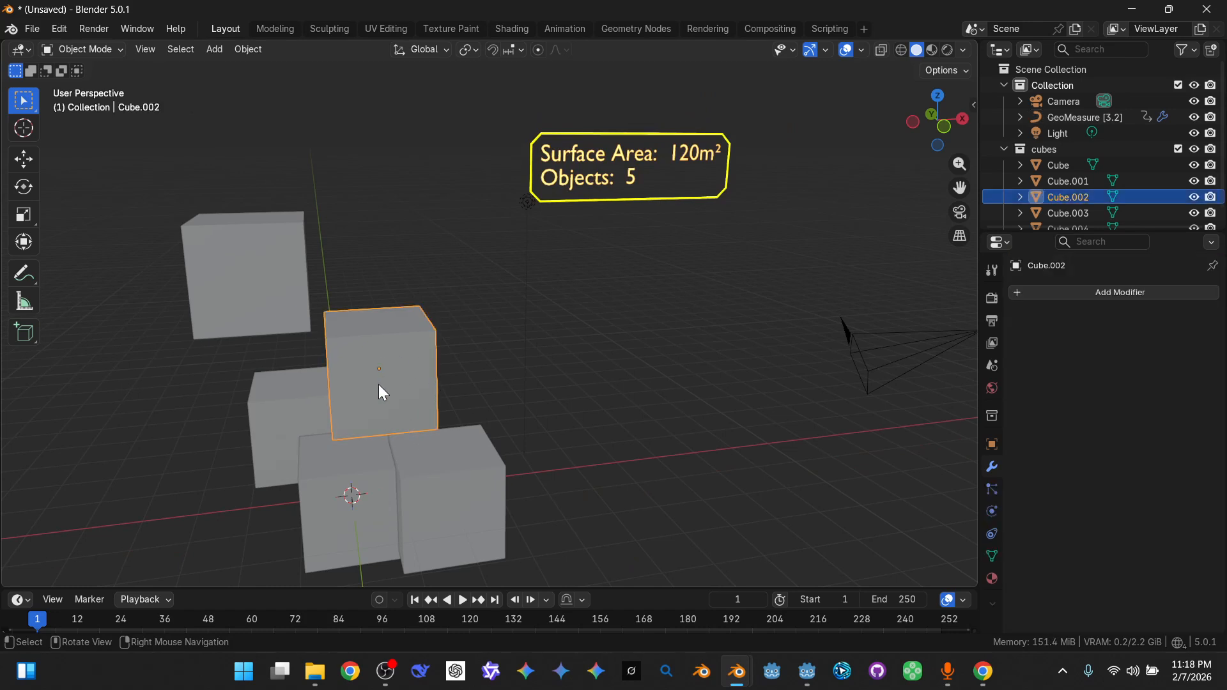
{"action": "key", "text": "shift+d"}
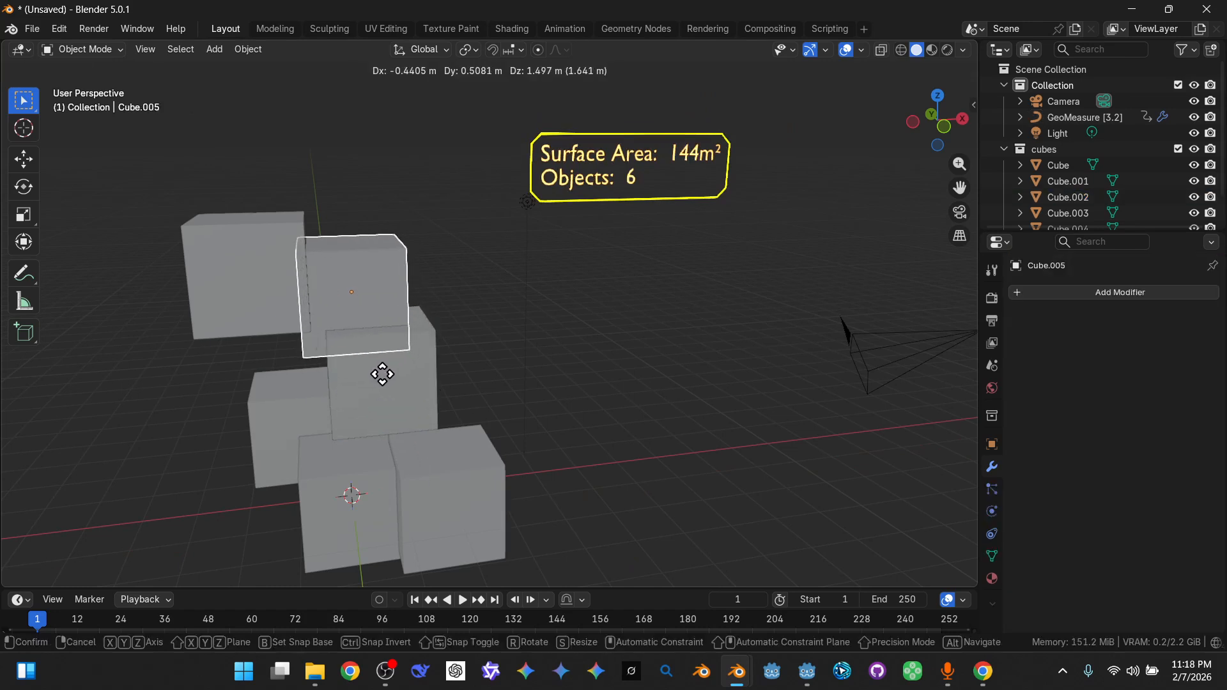
{"action": "left_click", "coordinate": [361, 373]}
{"action": "key", "text": "shift+d"}
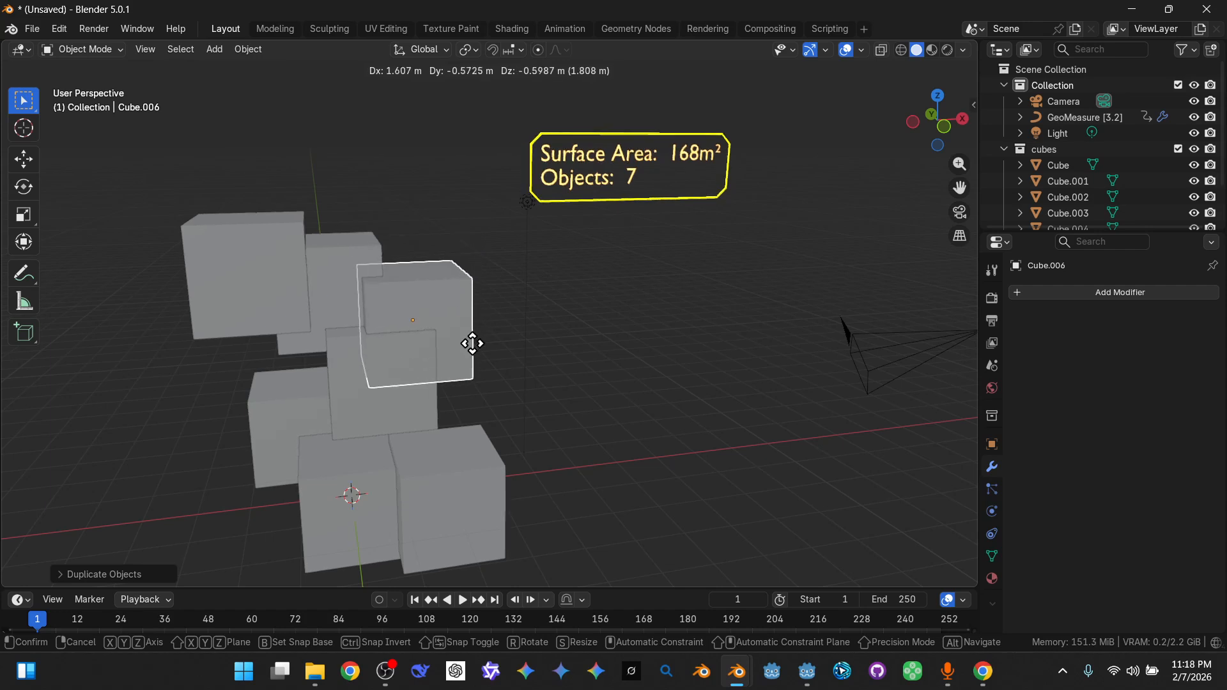
{"action": "left_click", "coordinate": [469, 348]}
{"action": "key", "text": "shift+d"}
{"action": "left_click", "coordinate": [351, 323]}
{"action": "key", "text": "shift+d"}
{"action": "left_click", "coordinate": [407, 362]}
{"action": "key", "text": "shift+d"}
{"action": "left_click", "coordinate": [444, 384]}
{"action": "middle_click_drag", "start_coordinate": [611, 287], "coordinate": [444, 345]}
{"action": "key", "text": "shift+d"}
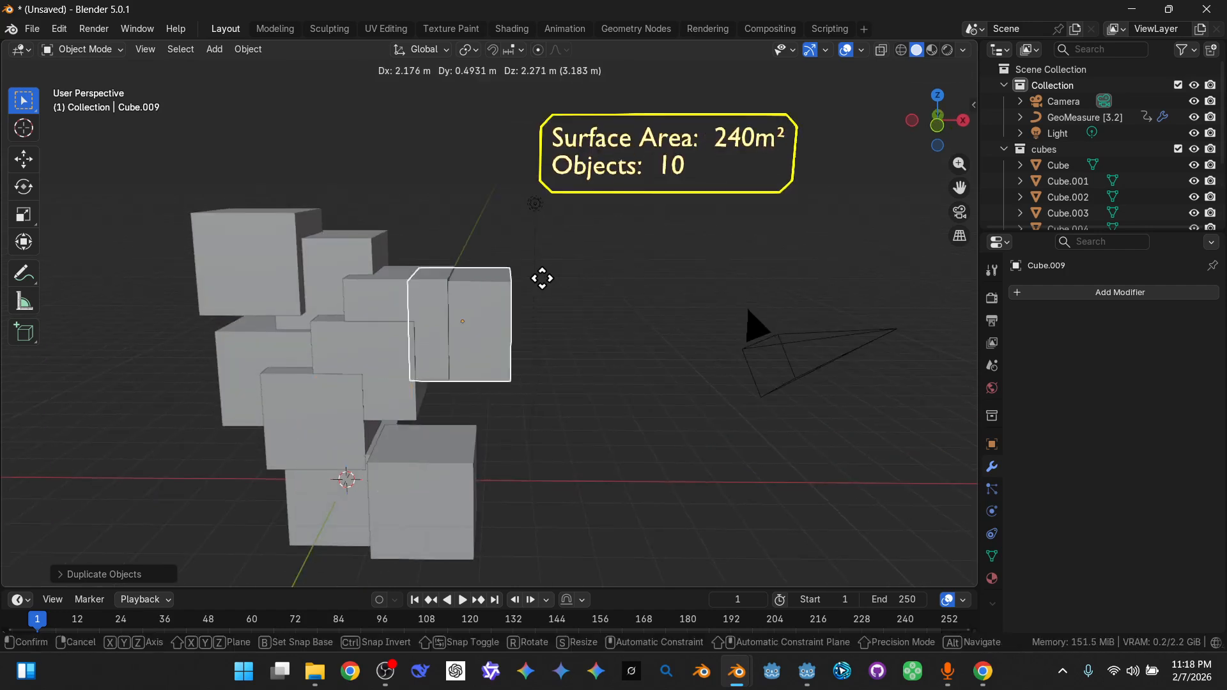
{"action": "right_click", "coordinate": [418, 292]}
{"action": "middle_click_drag", "start_coordinate": [684, 179], "coordinate": [477, 339]}
- Select the GeoMeasure object, expand its Geometry Statistics settings and turn on Volume (V³)
{"action": "left_click", "coordinate": [672, 162]}
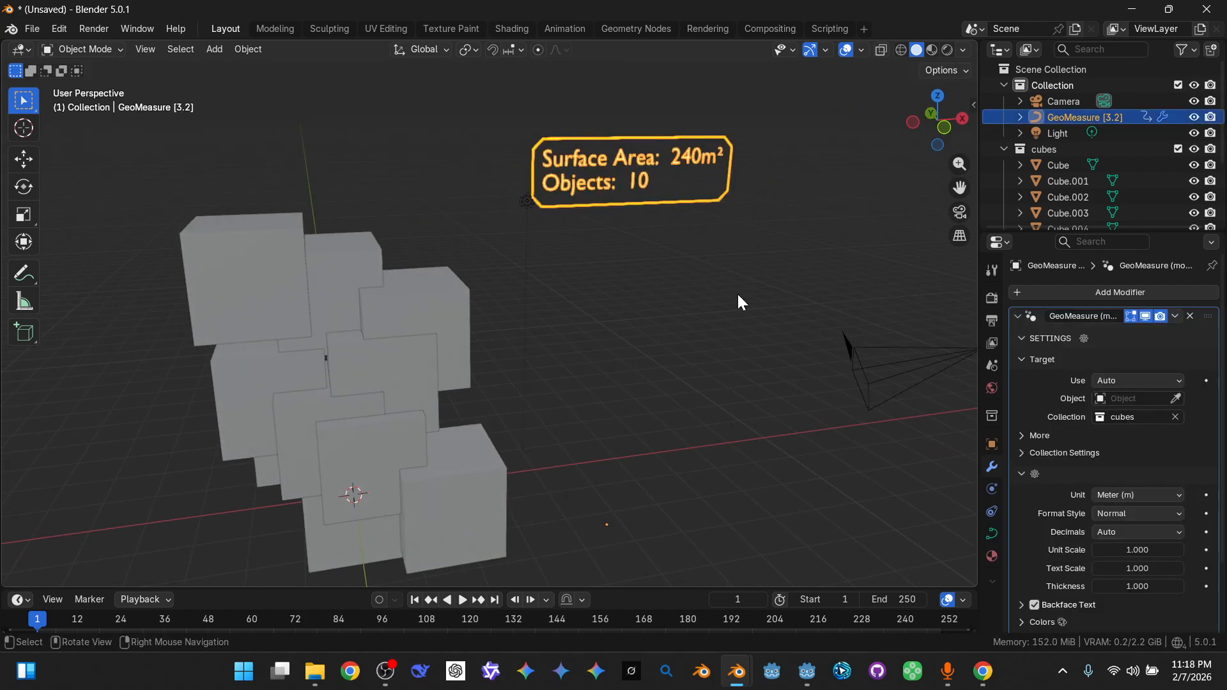
{"action": "left_click", "coordinate": [729, 381]}
{"action": "scroll", "coordinate": [1100, 532], "scroll_direction": "down", "scroll_amount": 3}
{"action": "left_click", "coordinate": [1016, 606]}
{"action": "scroll", "coordinate": [1048, 573], "scroll_direction": "down", "scroll_amount": 12}
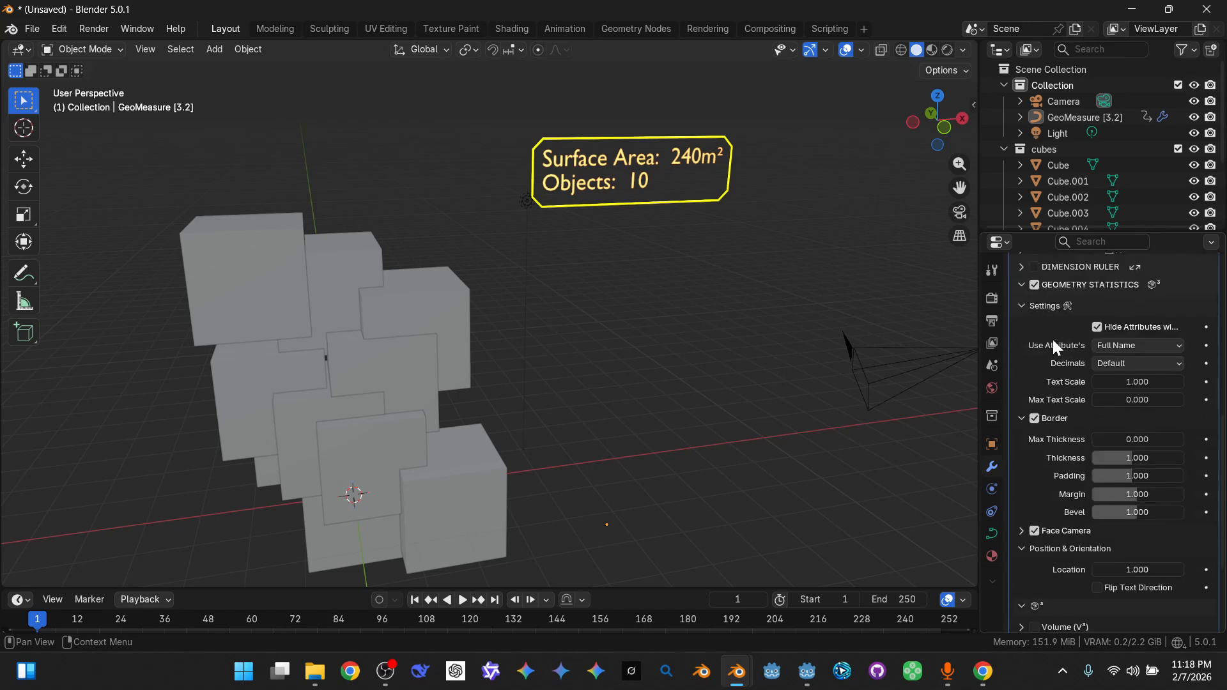
{"action": "scroll", "coordinate": [1071, 496], "scroll_direction": "down", "scroll_amount": 5}
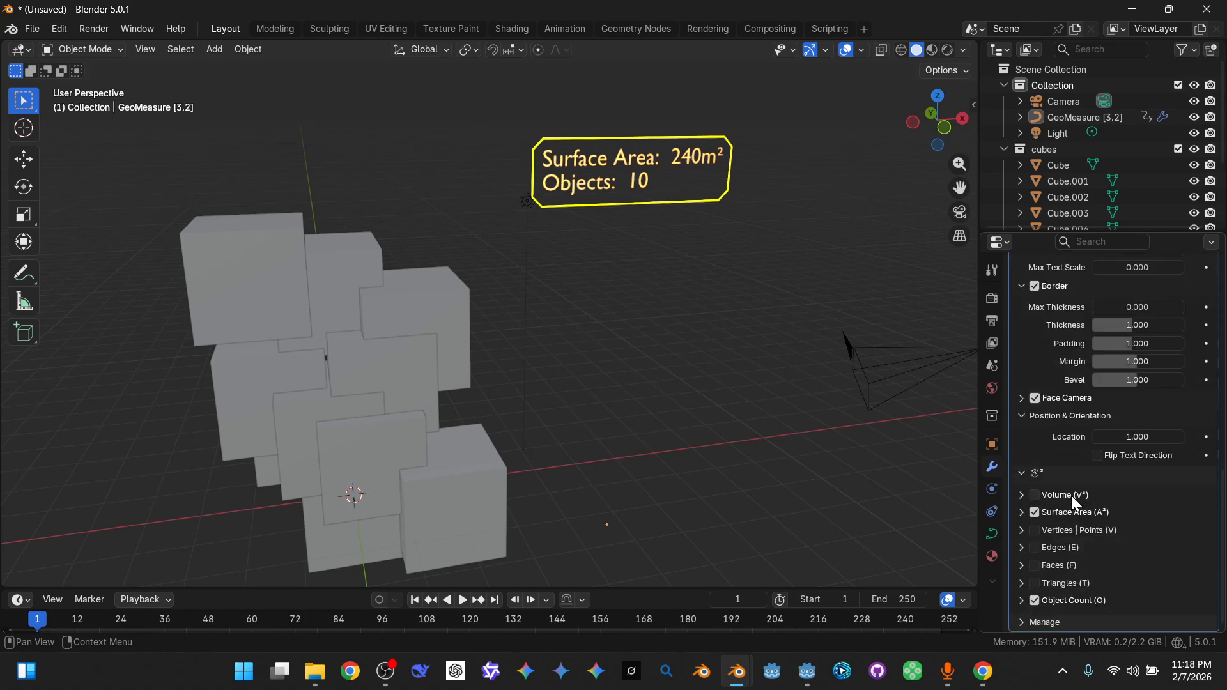
{"action": "left_click", "coordinate": [1035, 494]}
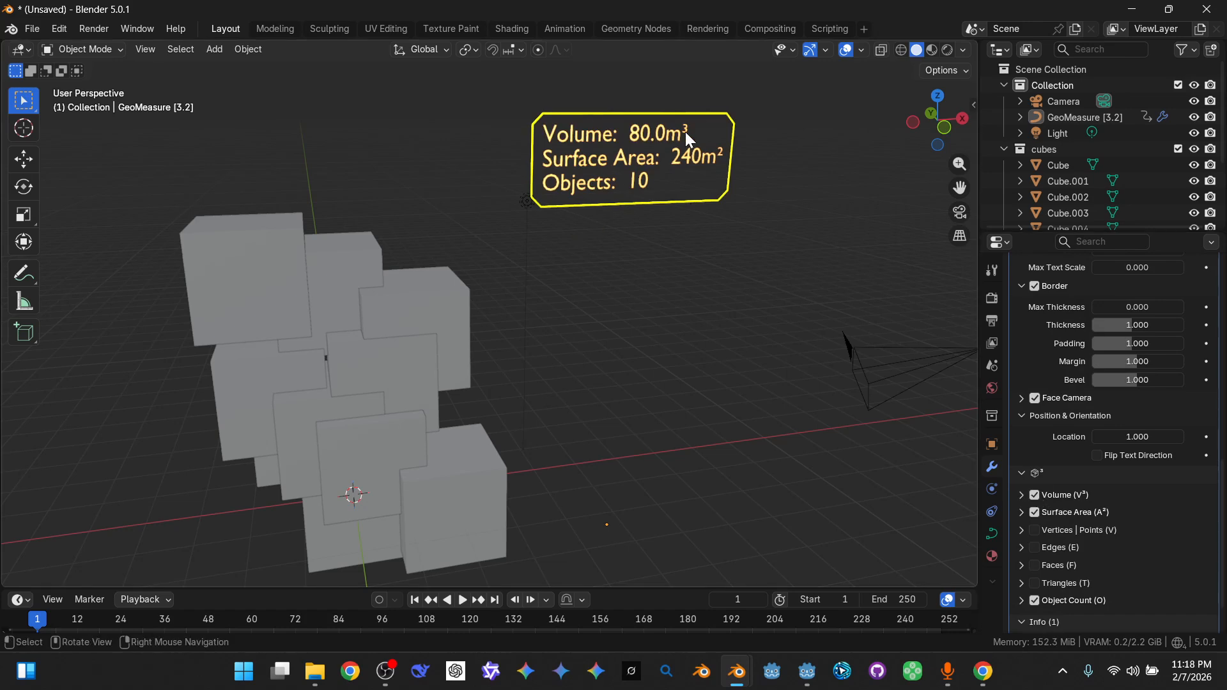
- Move the outermost upper cube away from the stack, rotate it freehand and scale it up
{"action": "left_click", "coordinate": [457, 316]}
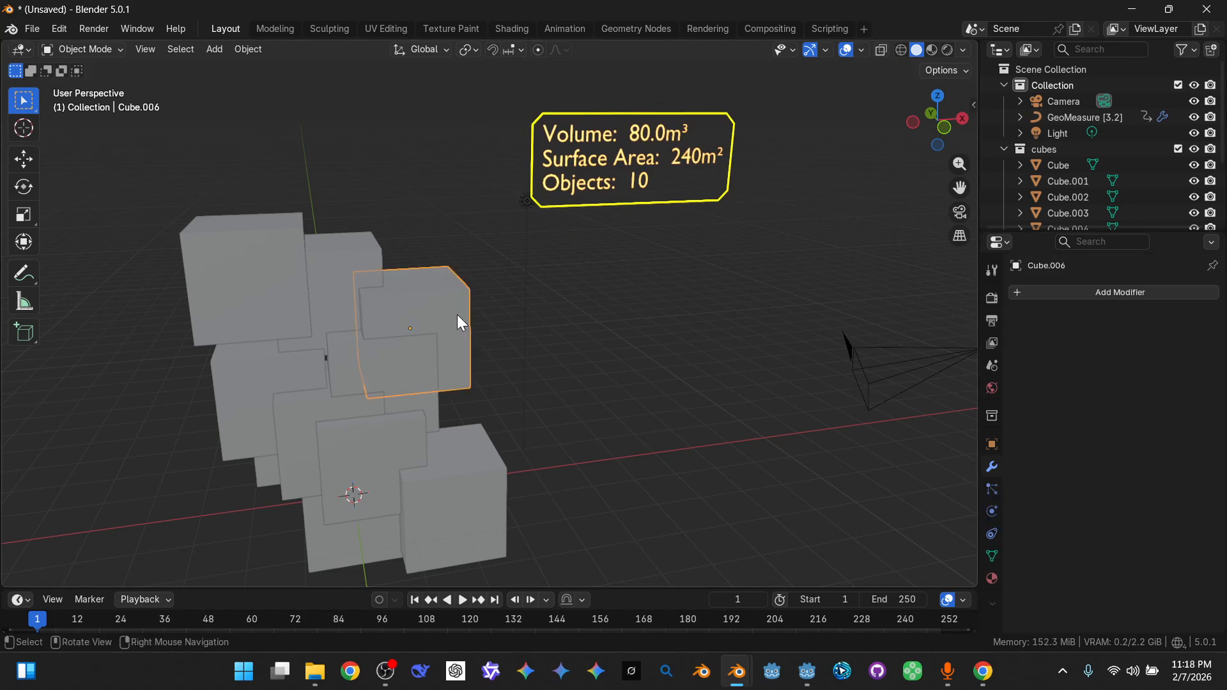
{"action": "key", "text": "g"}
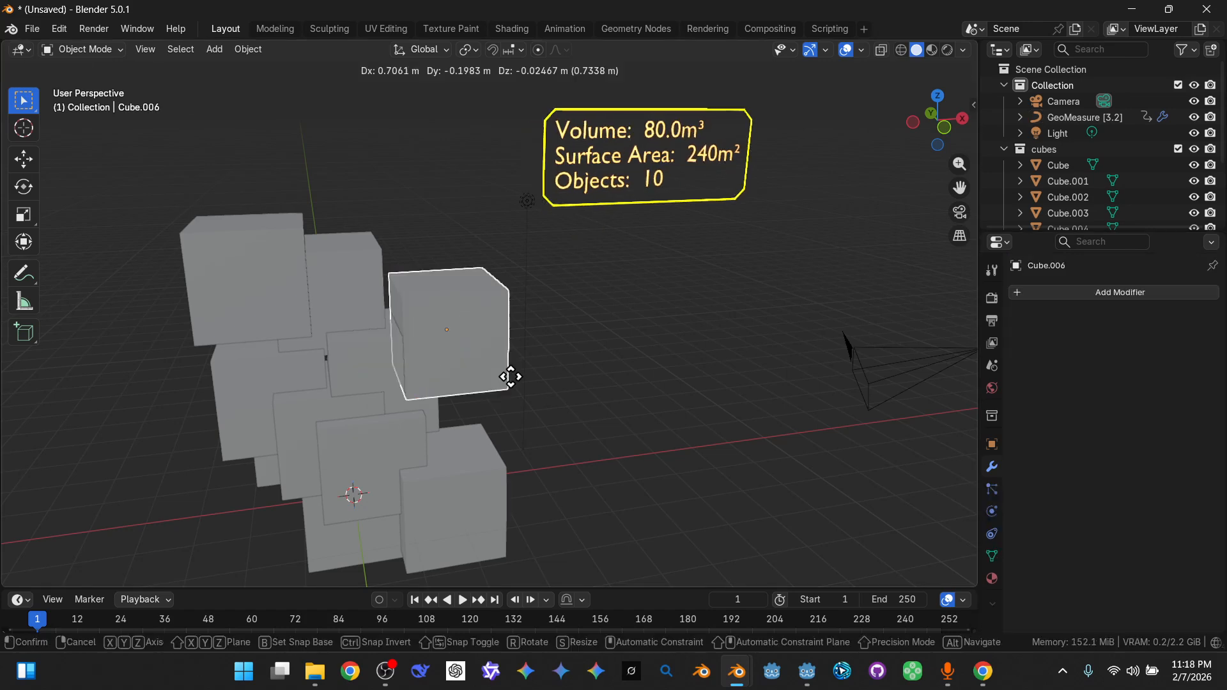
{"action": "left_click", "coordinate": [563, 392]}
{"action": "key", "text": "r"}
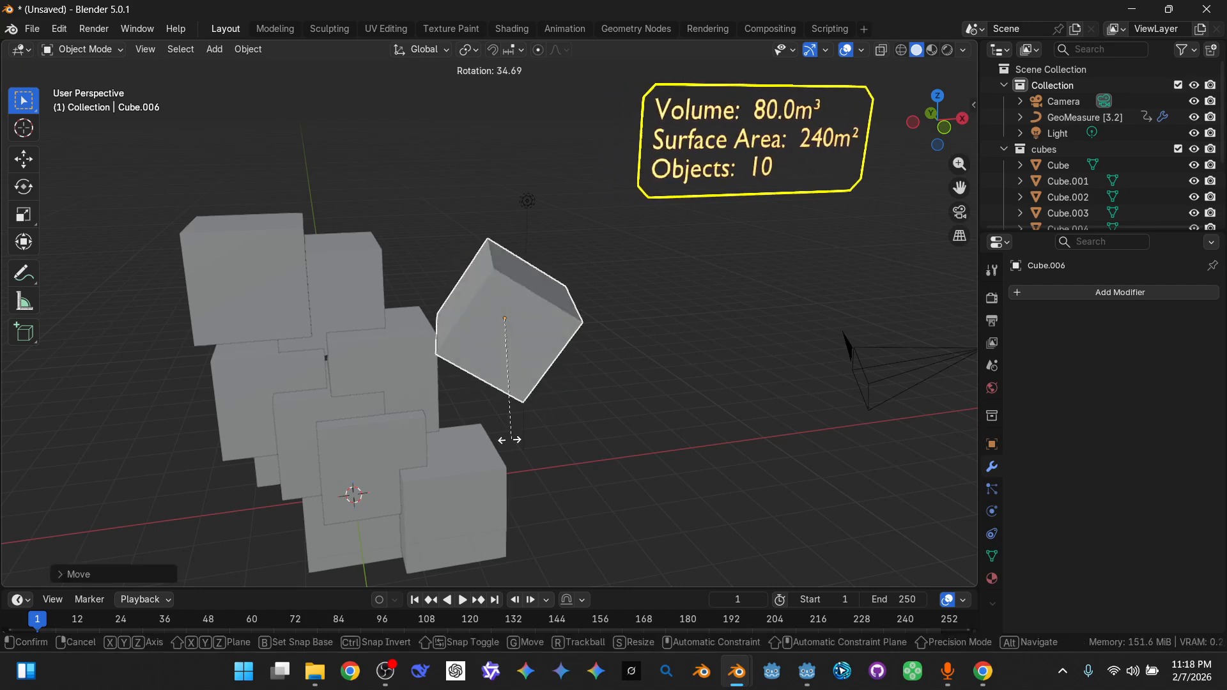
{"action": "left_click", "coordinate": [537, 447]}
{"action": "key", "text": "s"}
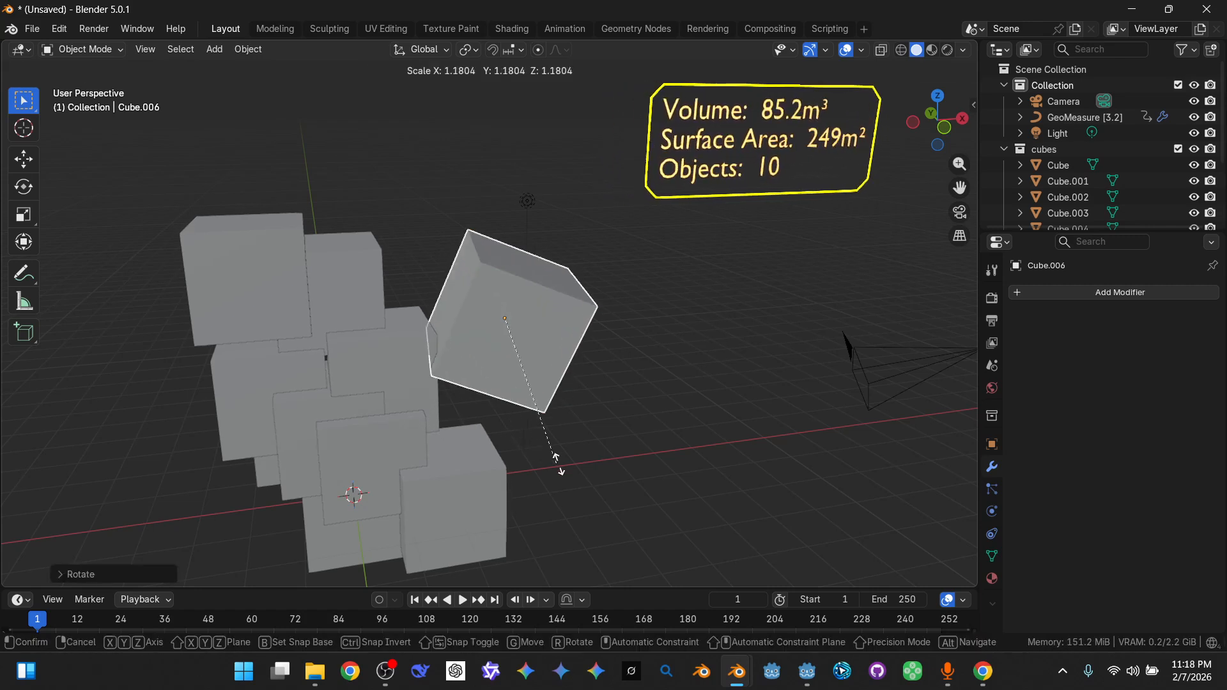
{"action": "left_click", "coordinate": [577, 462]}
{"action": "middle_click_drag", "start_coordinate": [578, 463], "coordinate": [458, 369]}
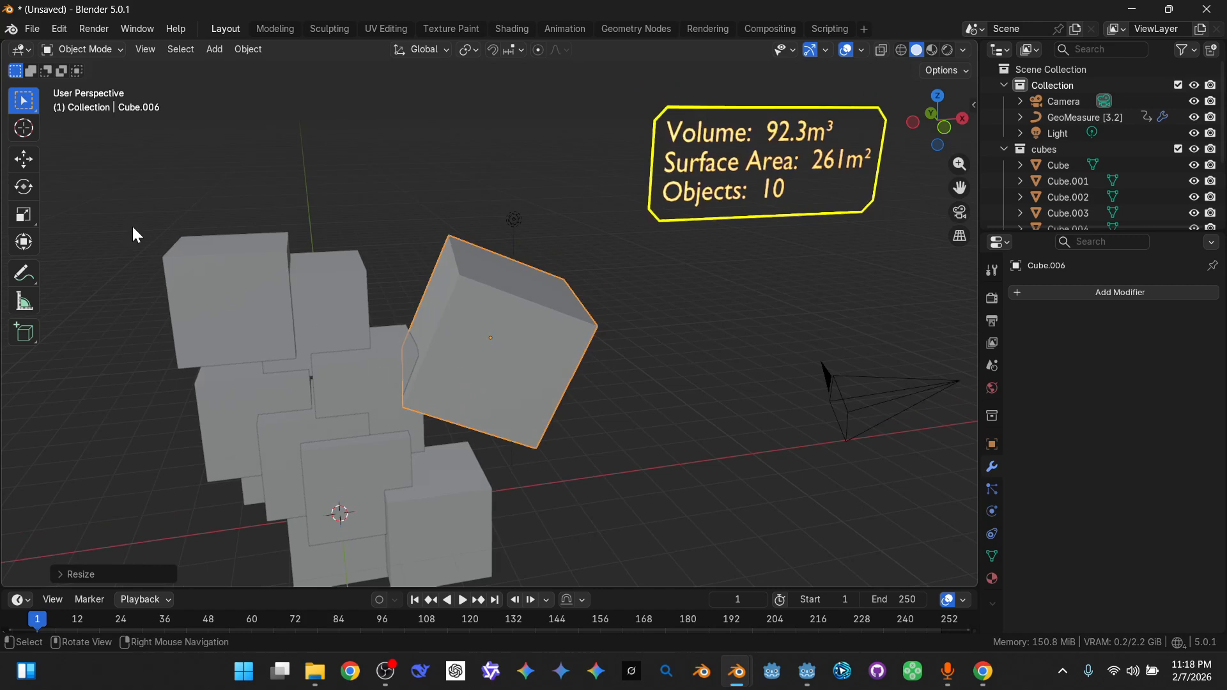
- Delete the nine stacked cubes, keeping only the enlarged, rotated cube
{"action": "scroll", "coordinate": [132, 231], "scroll_direction": "down", "scroll_amount": 2}
{"action": "left_click_drag", "start_coordinate": [250, 232], "coordinate": [450, 470]}
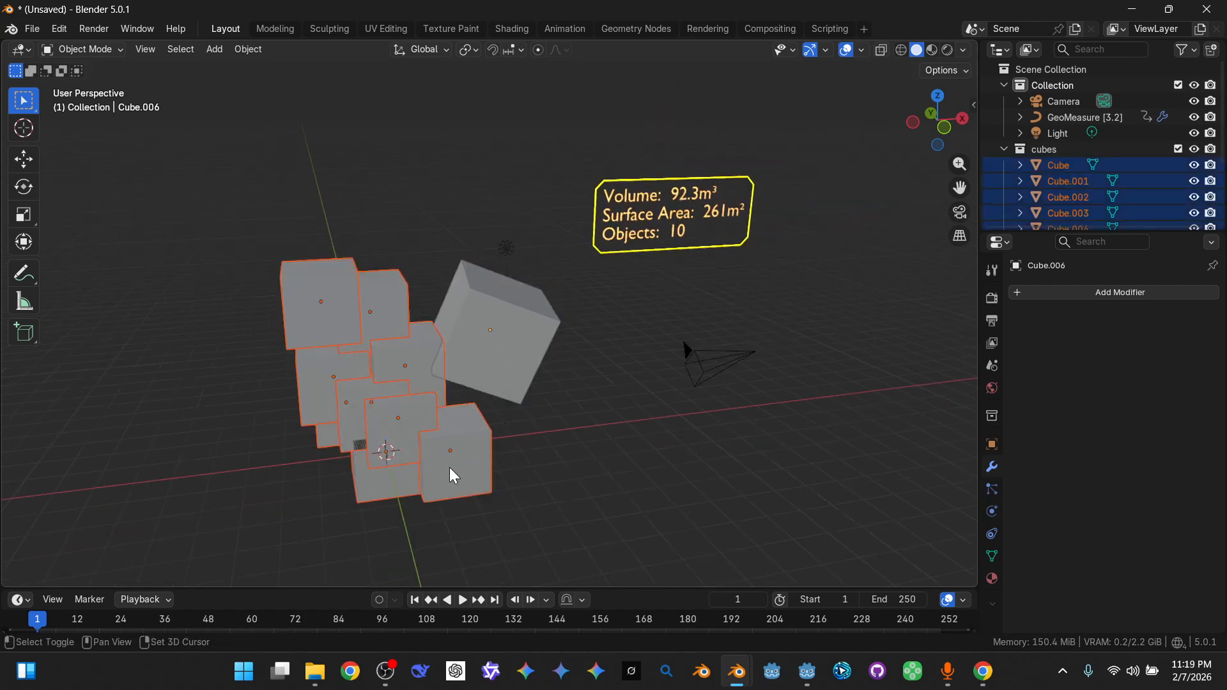
{"action": "key", "text": "x"}
{"action": "left_click", "coordinate": [575, 440]}
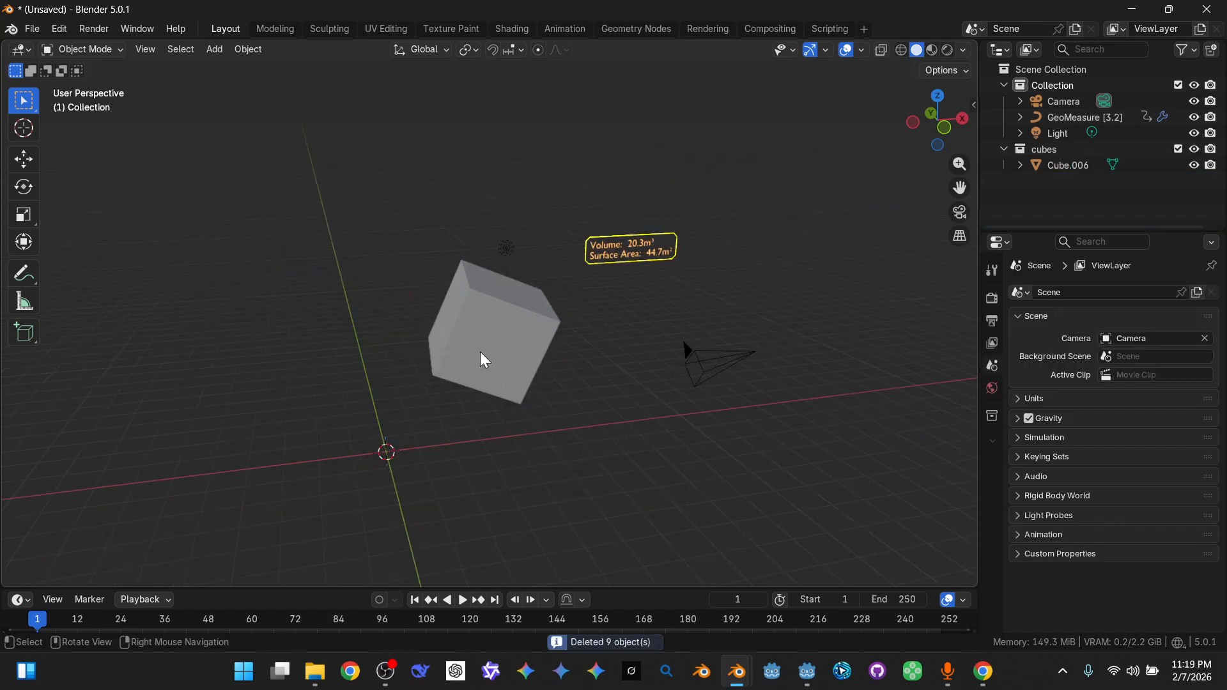
- Clear the remaining cube's rotation, scale and location
{"action": "left_click", "coordinate": [482, 357]}
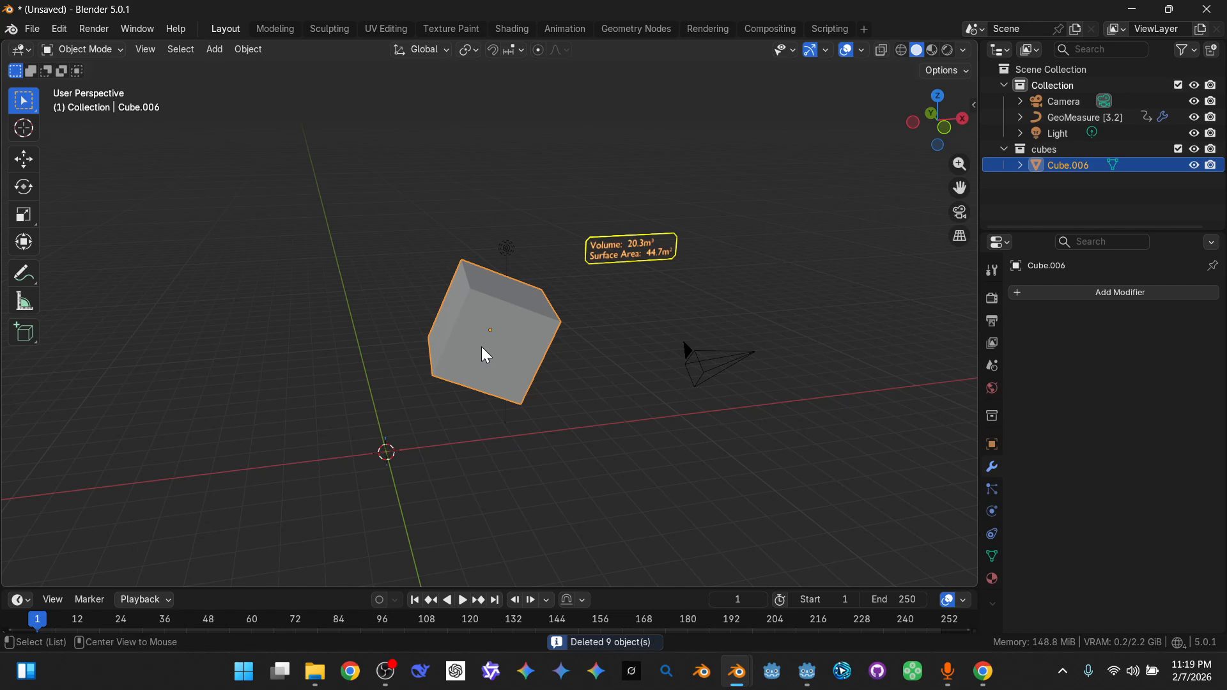
{"action": "key", "text": "alt+r"}
{"action": "key", "text": "alt+s"}
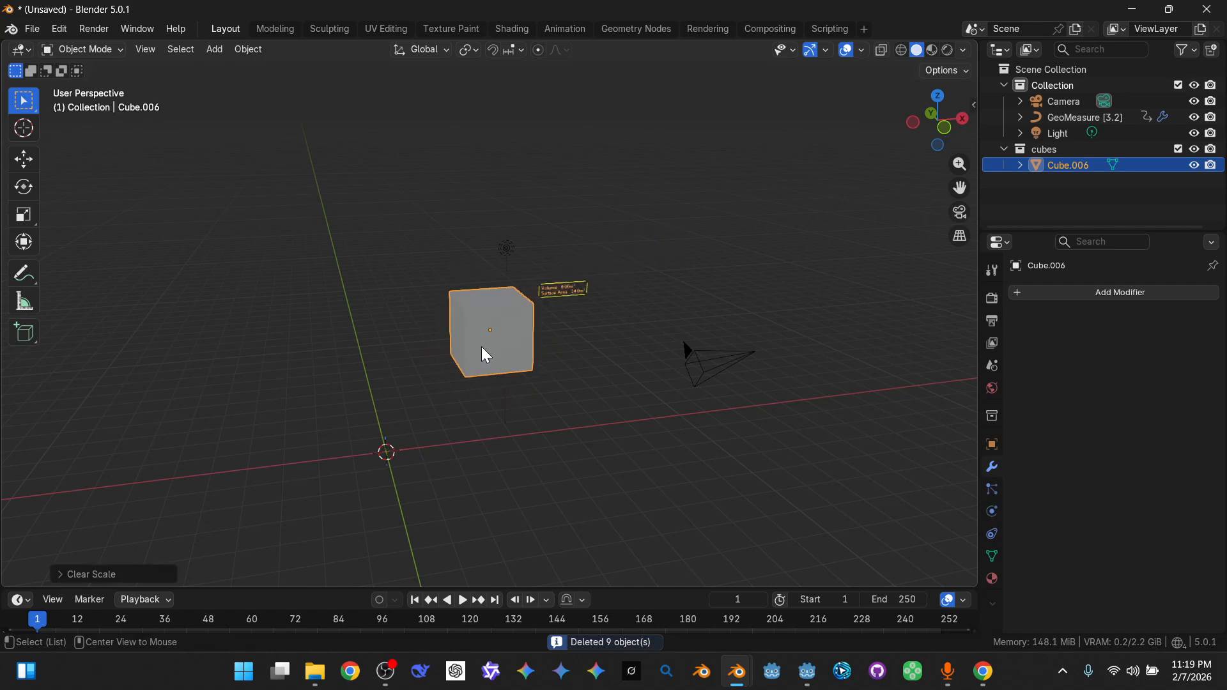
{"action": "key", "text": "alt+g"}
- Examine the cube's Volume and Surface Area label up close from several viewing angles
{"action": "key", "text": "q"}
{"action": "left_click", "coordinate": [481, 347]}
{"action": "scroll", "coordinate": [509, 382], "scroll_direction": "down", "scroll_amount": 5}
{"action": "middle_click_drag", "start_coordinate": [556, 375], "coordinate": [573, 327]}
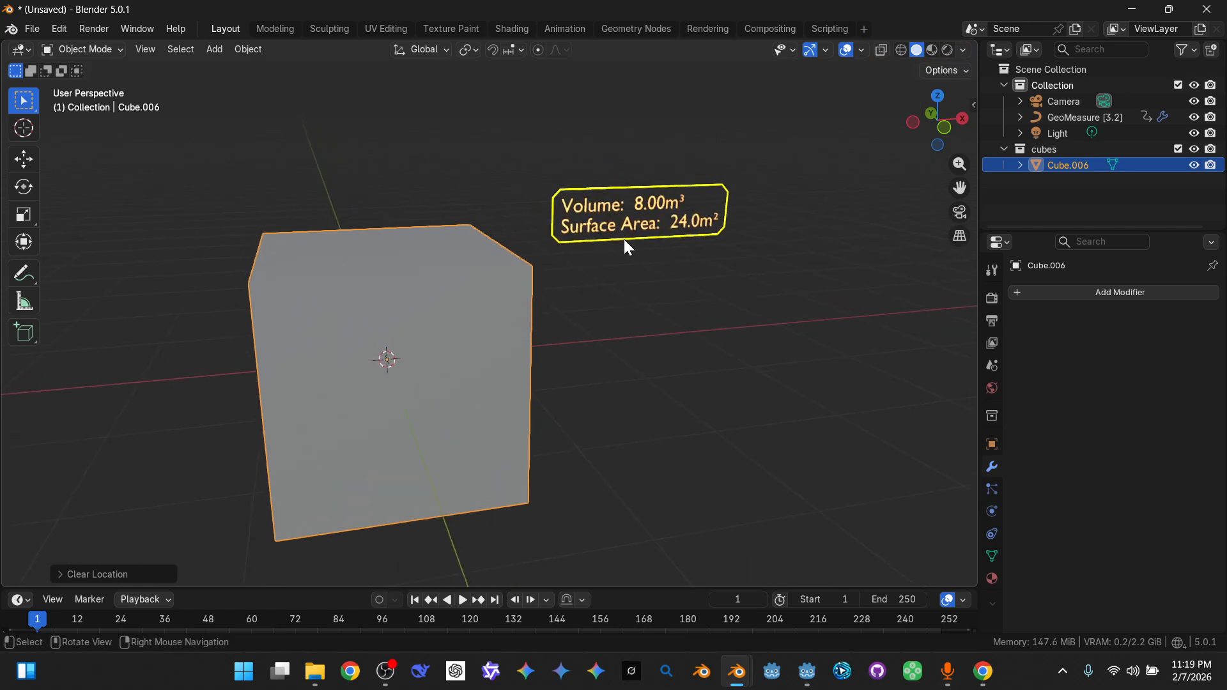
{"action": "middle_click_drag", "start_coordinate": [567, 302], "coordinate": [519, 312]}
{"action": "scroll", "coordinate": [484, 292], "scroll_direction": "up", "scroll_amount": 2}
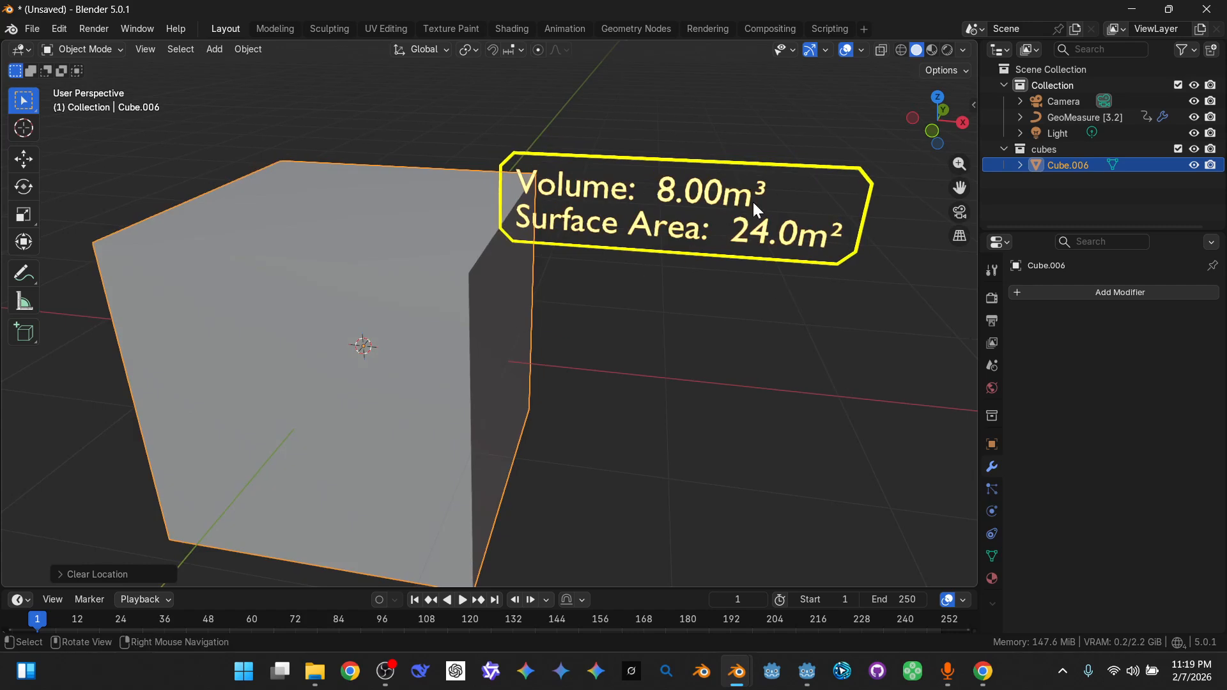
{"action": "middle_click_drag", "start_coordinate": [513, 249], "coordinate": [589, 258]}
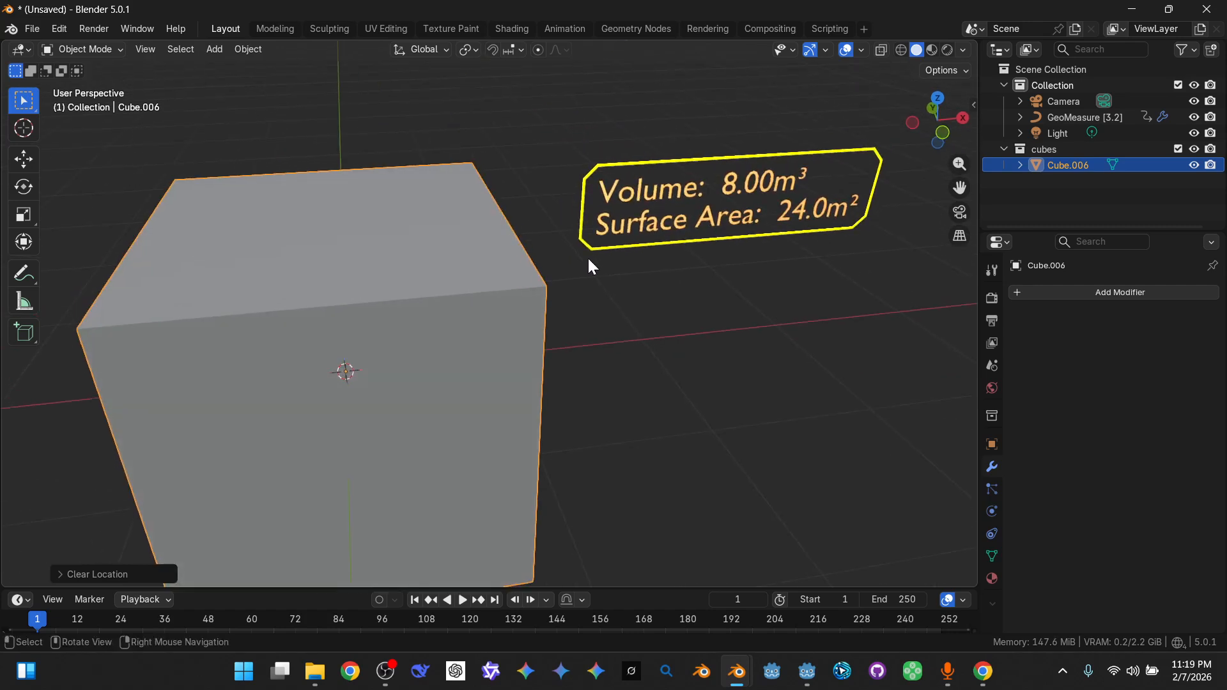
{"action": "middle_click_drag", "start_coordinate": [572, 270], "coordinate": [543, 296]}
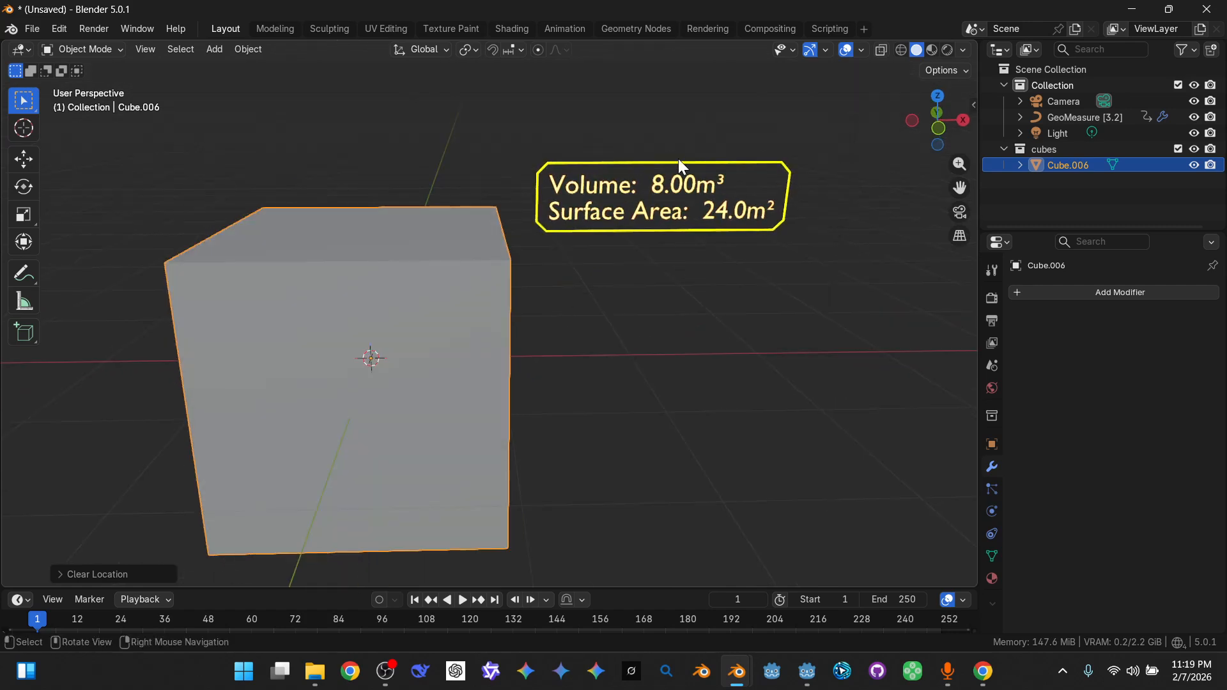
{"action": "middle_click_drag", "start_coordinate": [549, 186], "coordinate": [727, 182]}
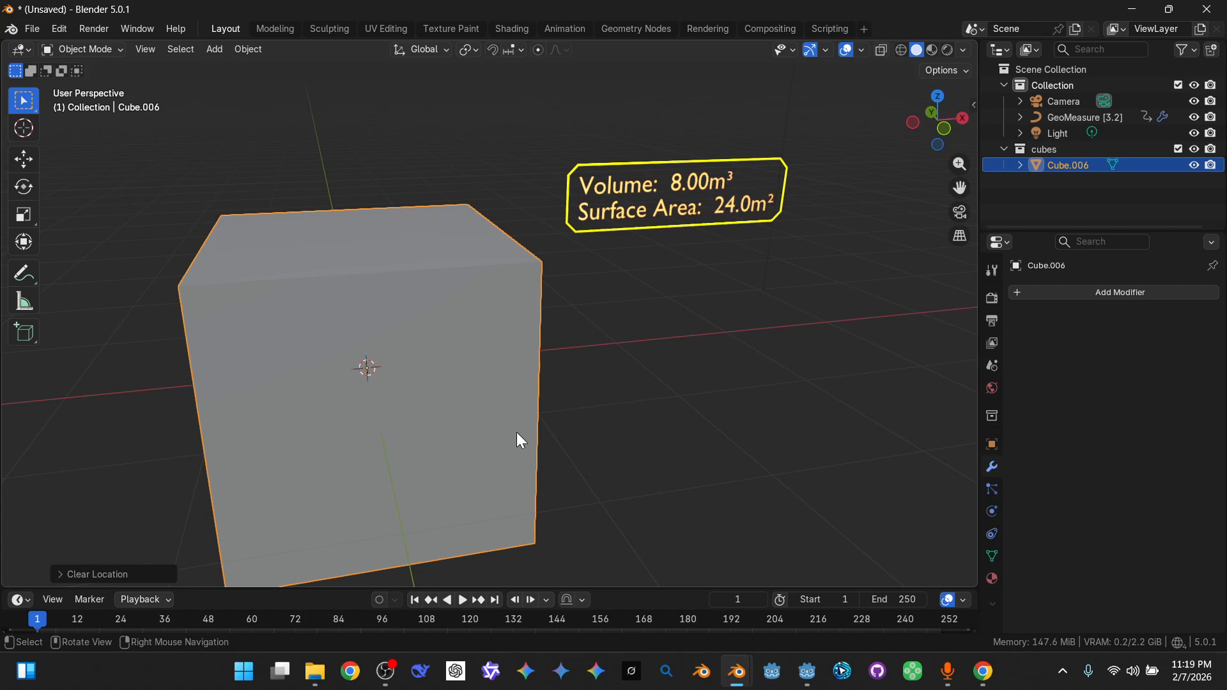
{"action": "middle_click_drag", "start_coordinate": [516, 432], "coordinate": [486, 429]}
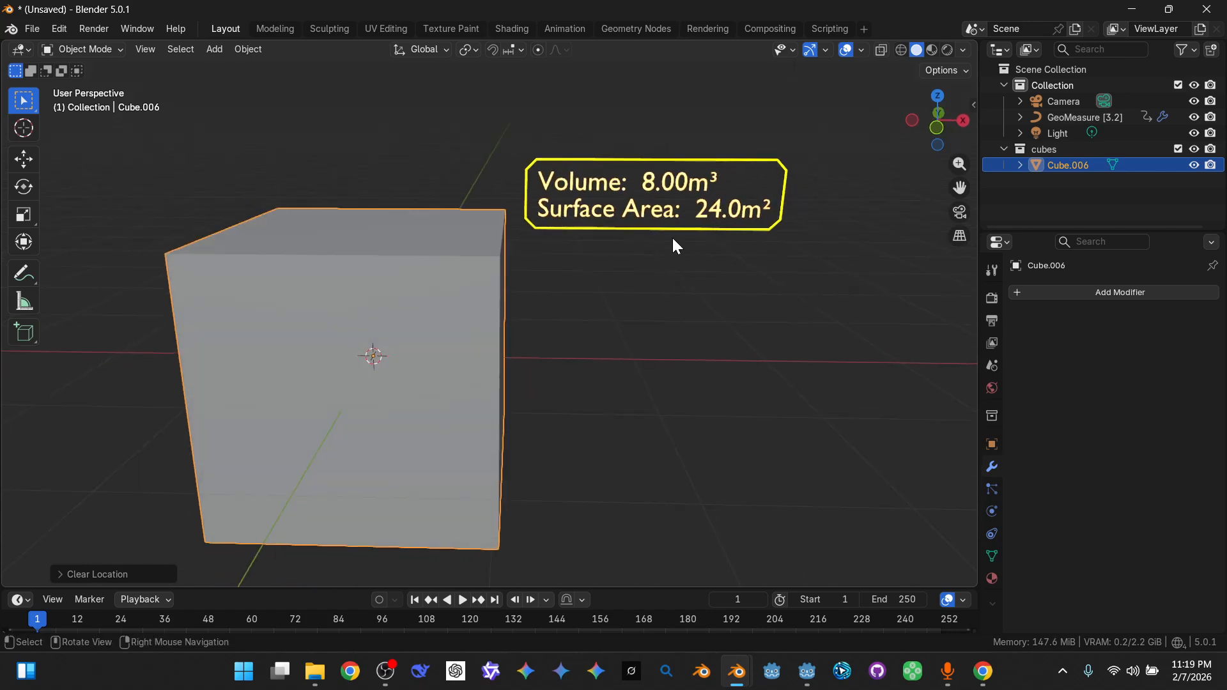
- Switch the GeoMeasure Surface Area (A²) statistic off and back on, and turn on Vertices | Points (V)
{"action": "left_click", "coordinate": [661, 222]}
{"action": "scroll", "coordinate": [1152, 458], "scroll_direction": "down", "scroll_amount": 10}
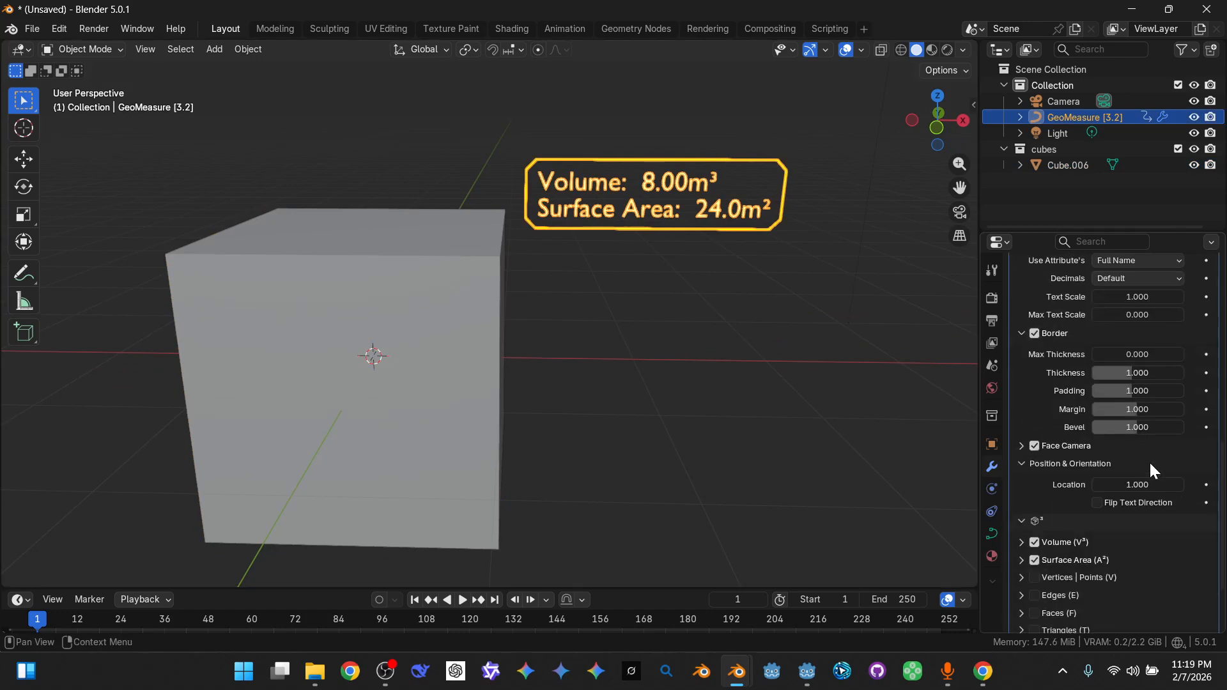
{"action": "scroll", "coordinate": [1150, 470], "scroll_direction": "down", "scroll_amount": 2}
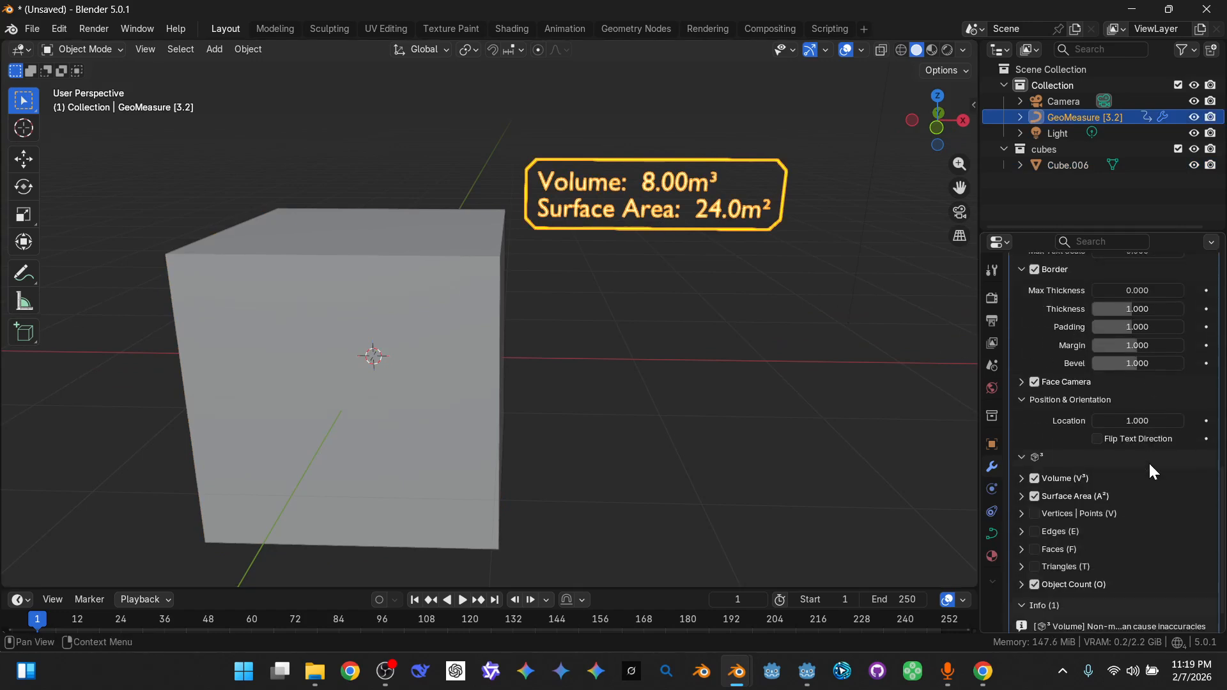
{"action": "left_click", "coordinate": [1033, 496]}
{"action": "left_click", "coordinate": [1033, 496]}
{"action": "left_click", "coordinate": [1034, 513]}
{"action": "scroll", "coordinate": [653, 430], "scroll_direction": "down", "scroll_amount": 3}
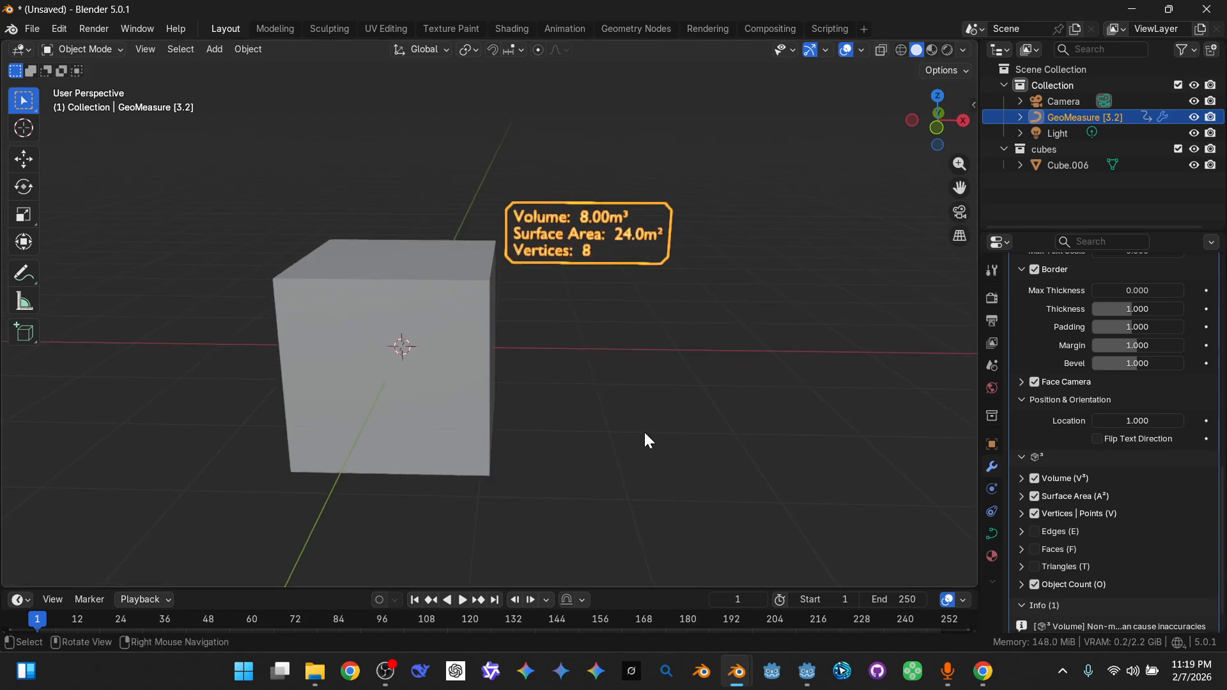
{"action": "left_click", "coordinate": [643, 430]}
{"action": "scroll", "coordinate": [594, 409], "scroll_direction": "up", "scroll_amount": 2}
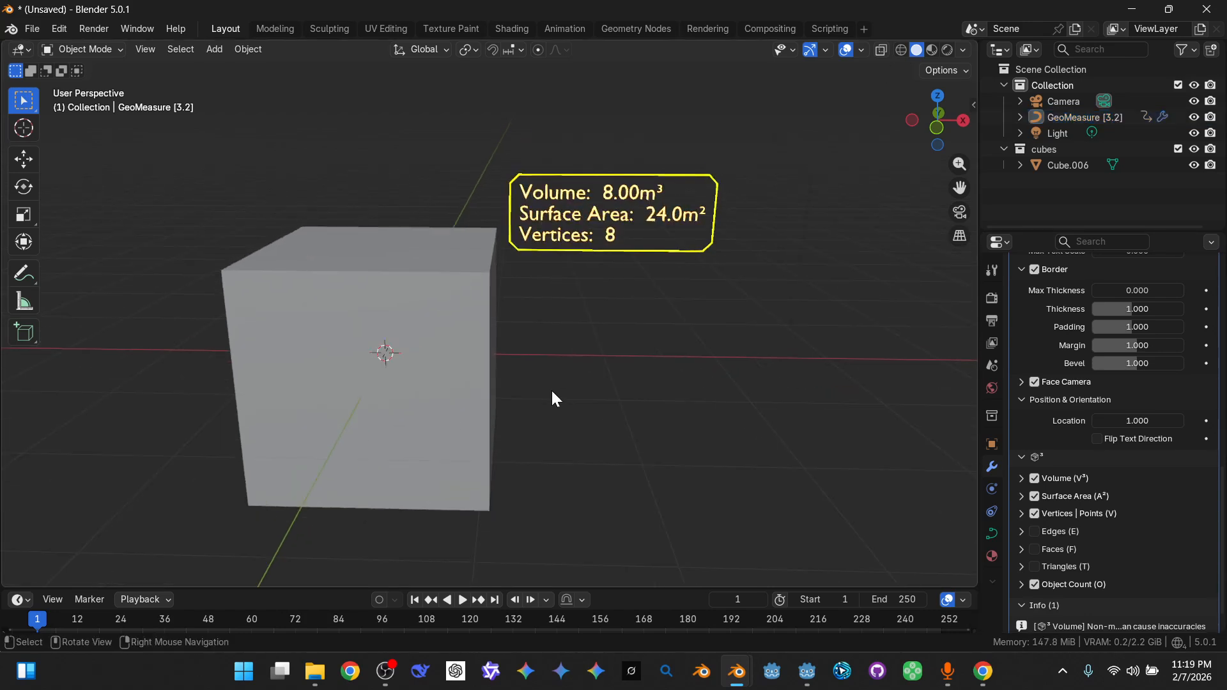
- Turn on the Edges (E), Faces (F) and Triangles (T) statistics for the cube's label
{"action": "left_click", "coordinate": [1034, 531]}
{"action": "left_click", "coordinate": [1035, 549]}
{"action": "left_click", "coordinate": [1034, 566]}
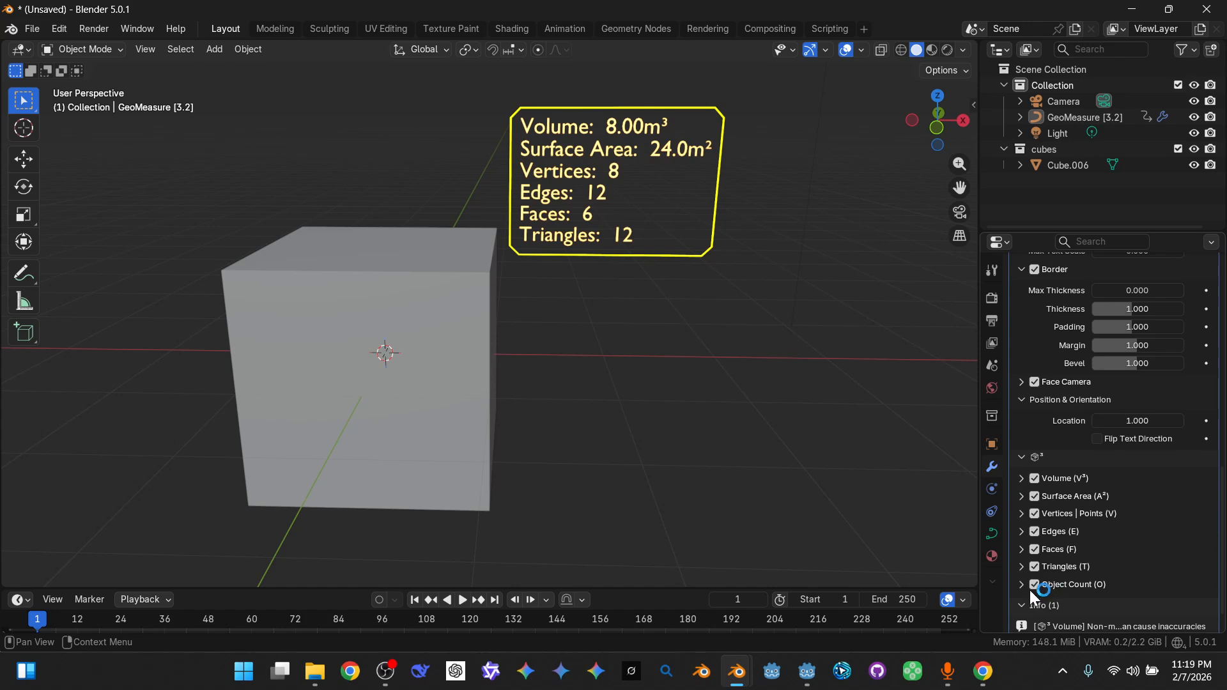
- Examine the unit, format style and tolerance options of the Surface Area (A²) and Volume (V³) statistics
{"action": "left_click", "coordinate": [1021, 495]}
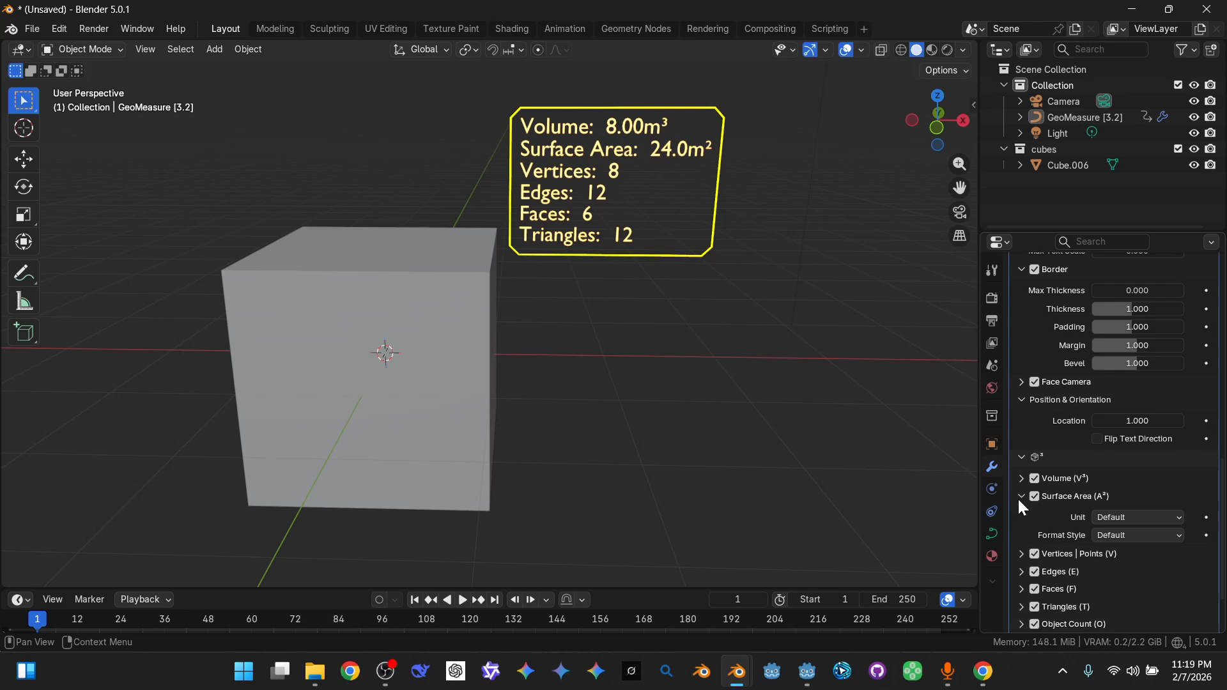
{"action": "scroll", "coordinate": [1017, 497], "scroll_direction": "down", "scroll_amount": 1}
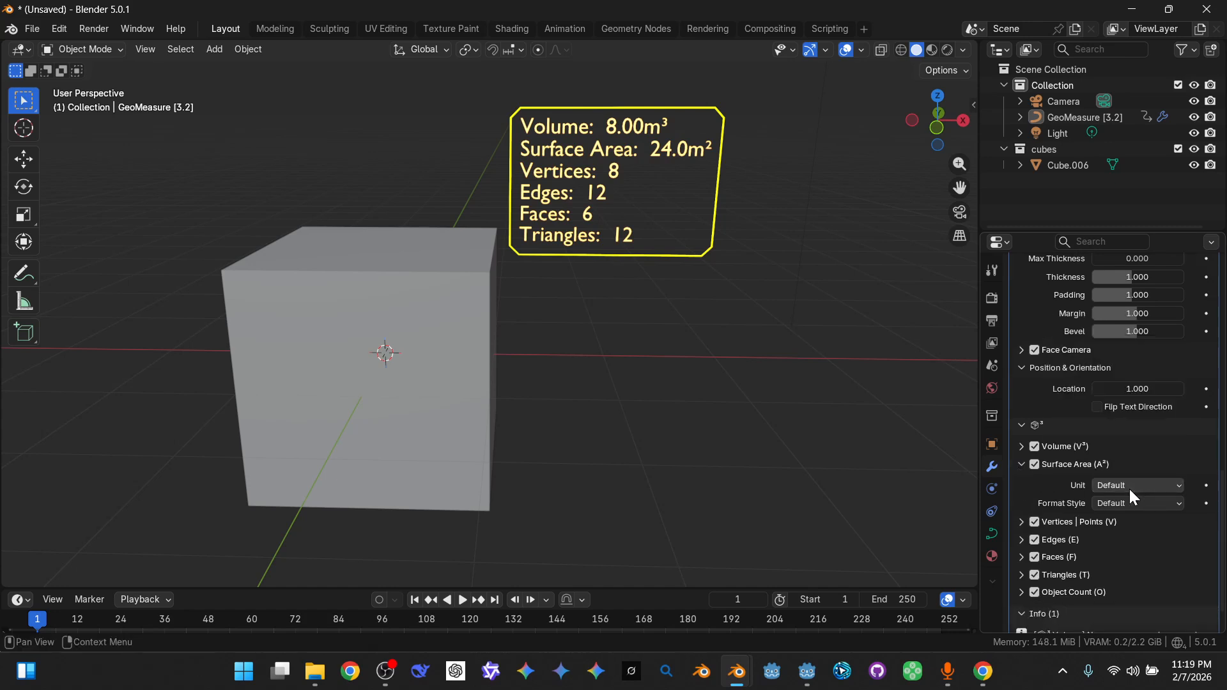
{"action": "left_click", "coordinate": [1021, 466]}
{"action": "scroll", "coordinate": [1091, 473], "scroll_direction": "up", "scroll_amount": 2}
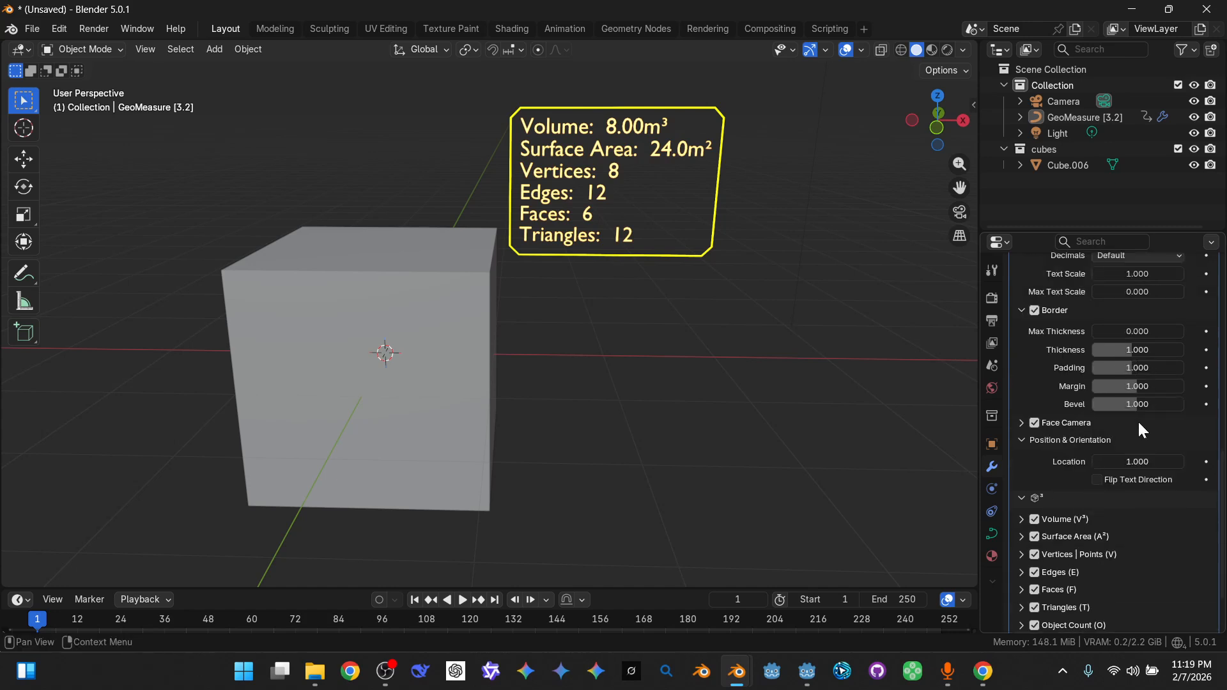
{"action": "scroll", "coordinate": [1028, 579], "scroll_direction": "down", "scroll_amount": 2}
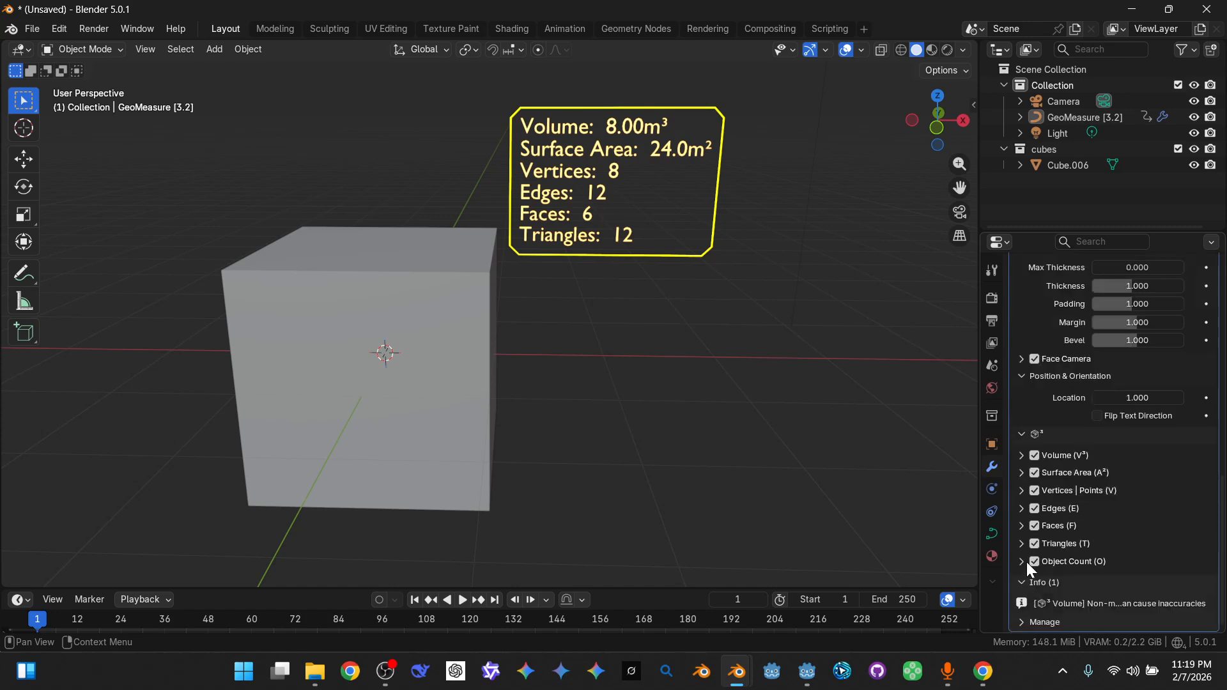
{"action": "left_click", "coordinate": [1021, 455]}
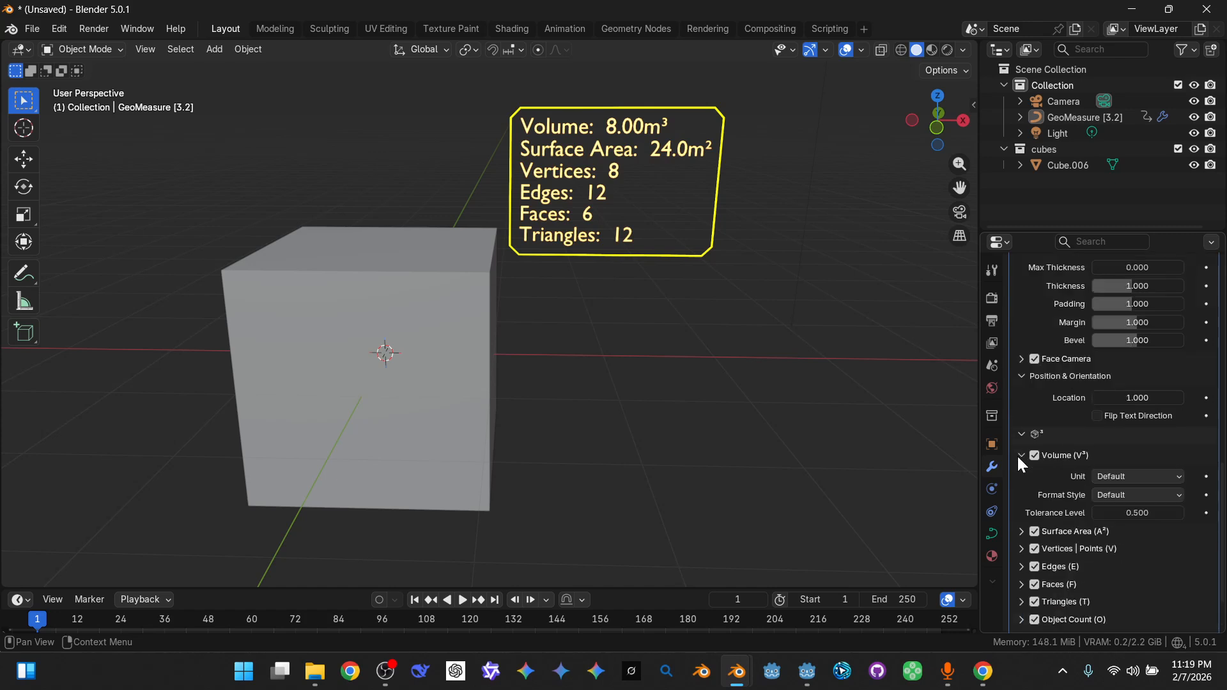
{"action": "left_click", "coordinate": [1018, 455]}
{"action": "scroll", "coordinate": [1042, 470], "scroll_direction": "up", "scroll_amount": 4}
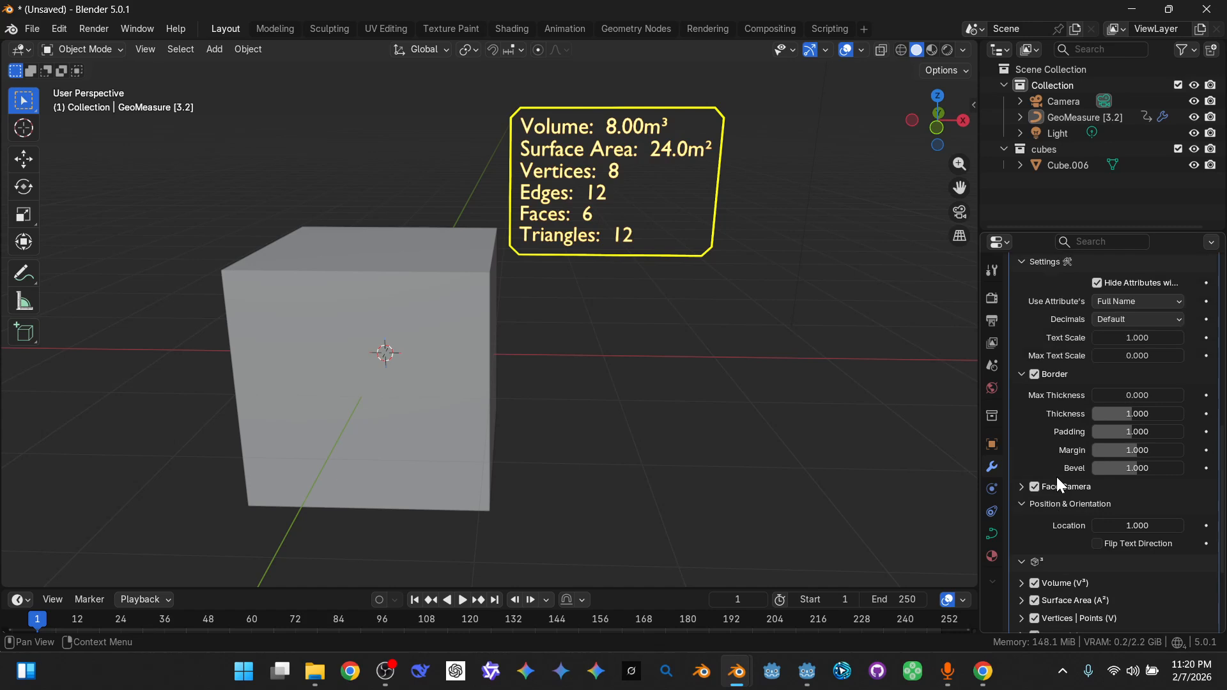
- Try different values for the statistics label's border settings, reset them to their defaults, and toggle the border off and on
{"action": "left_click_drag", "start_coordinate": [1117, 392], "coordinate": [1183, 468]}
{"action": "right_click", "coordinate": [1182, 413]}
{"action": "right_click", "coordinate": [1182, 432]}
{"action": "right_click", "coordinate": [1183, 468]}
{"action": "left_click", "coordinate": [1031, 371]}
{"action": "left_click", "coordinate": [1031, 372]}
{"action": "left_click", "coordinate": [1030, 371]}
{"action": "left_click", "coordinate": [1030, 372]}
{"action": "scroll", "coordinate": [1067, 393], "scroll_direction": "up", "scroll_amount": 2}
{"action": "scroll", "coordinate": [1086, 409], "scroll_direction": "up", "scroll_amount": 5}
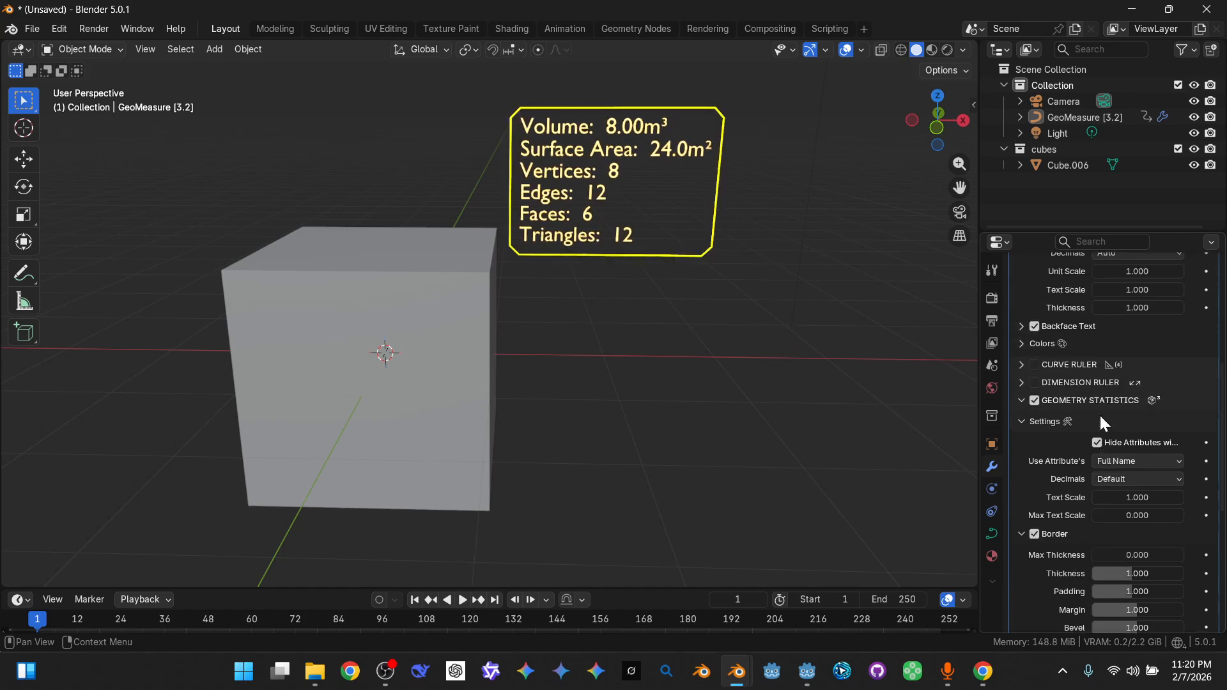
- Turn off Geometry Statistics and enable Curve Ruler in the GeoMeasure modifier
{"action": "left_click", "coordinate": [1026, 399]}
{"action": "left_click", "coordinate": [1034, 565]}
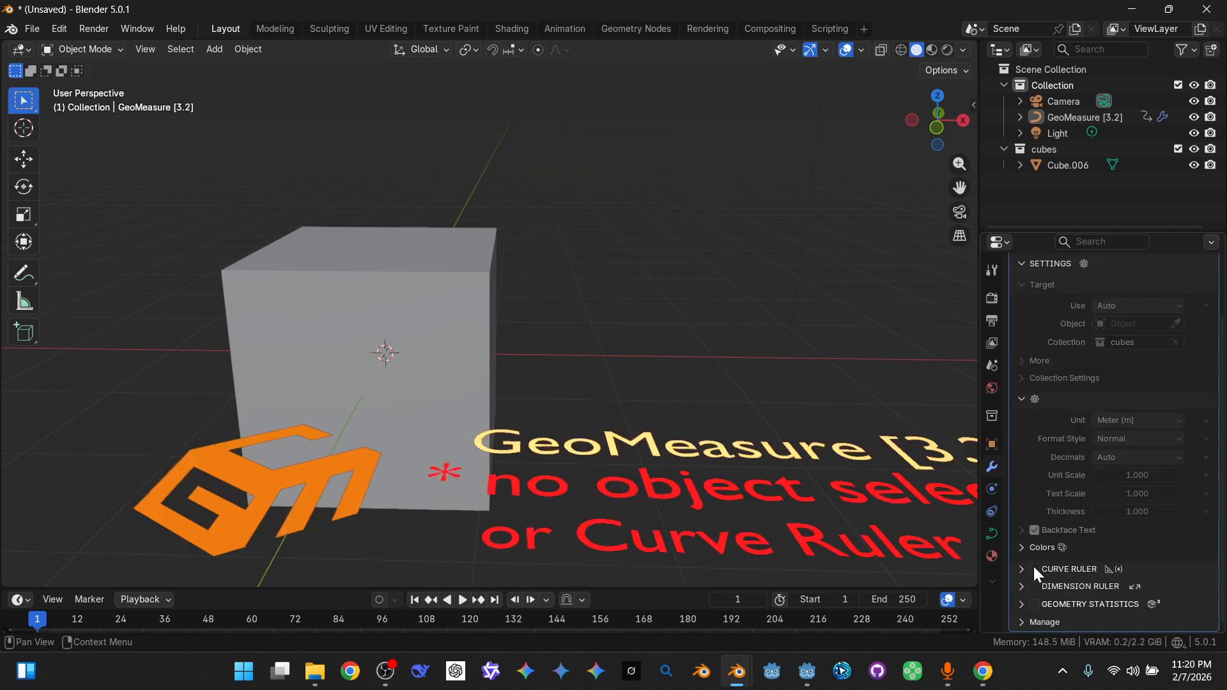
{"action": "left_click", "coordinate": [1033, 565]}
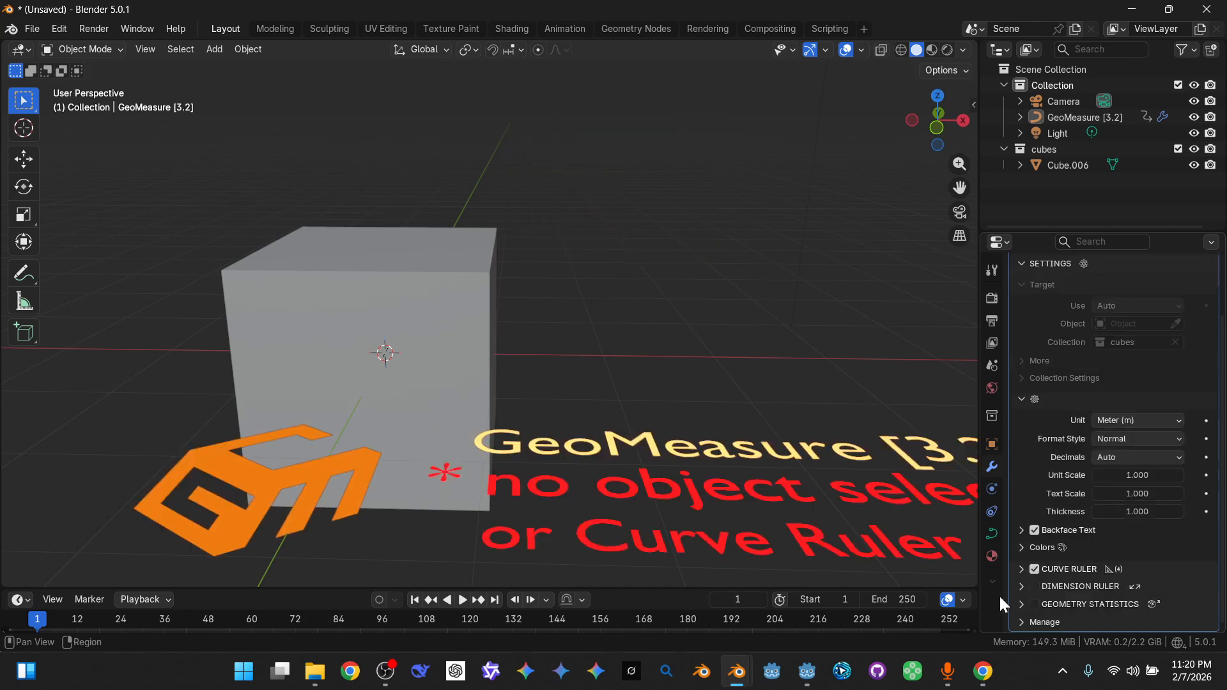
- Examine the GeoMeasure placeholder text beside the cube from different distances and angles
{"action": "scroll", "coordinate": [837, 477], "scroll_direction": "down", "scroll_amount": 3}
{"action": "middle_click_drag", "start_coordinate": [686, 423], "coordinate": [623, 430]}
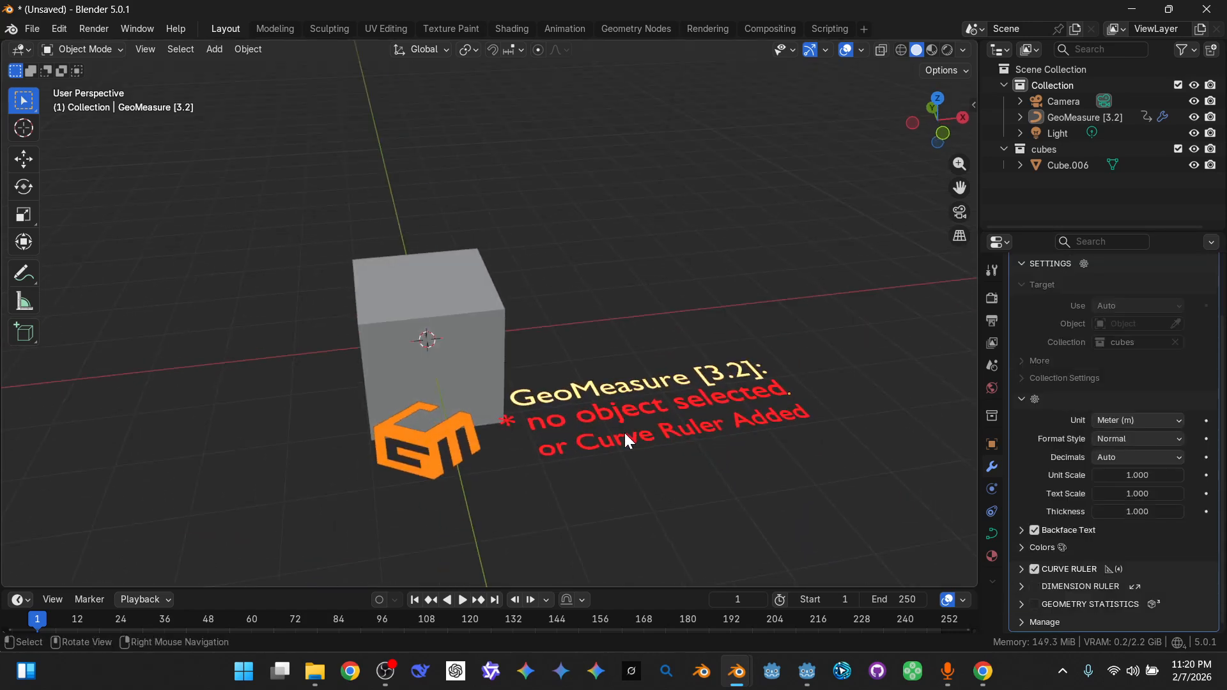
{"action": "left_click", "coordinate": [609, 418]}
{"action": "key", "text": "q"}
{"action": "left_click", "coordinate": [609, 419]}
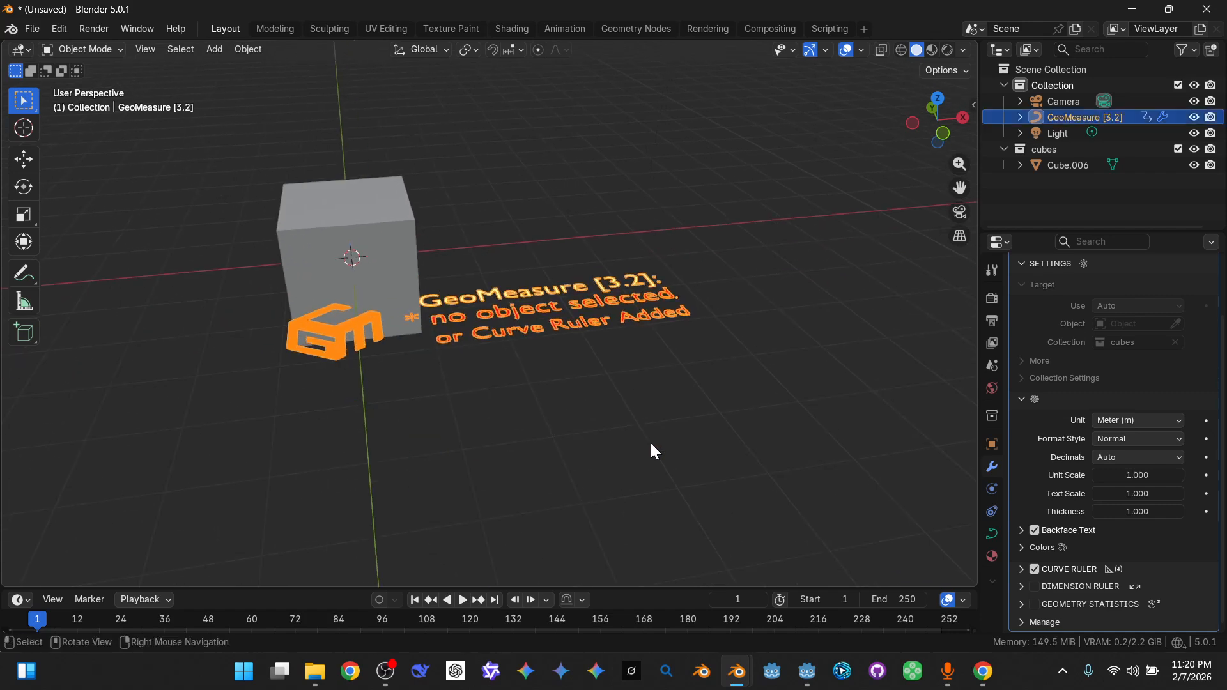
{"action": "scroll", "coordinate": [622, 423], "scroll_direction": "up", "scroll_amount": 1}
{"action": "scroll", "coordinate": [632, 424], "scroll_direction": "up", "scroll_amount": 5}
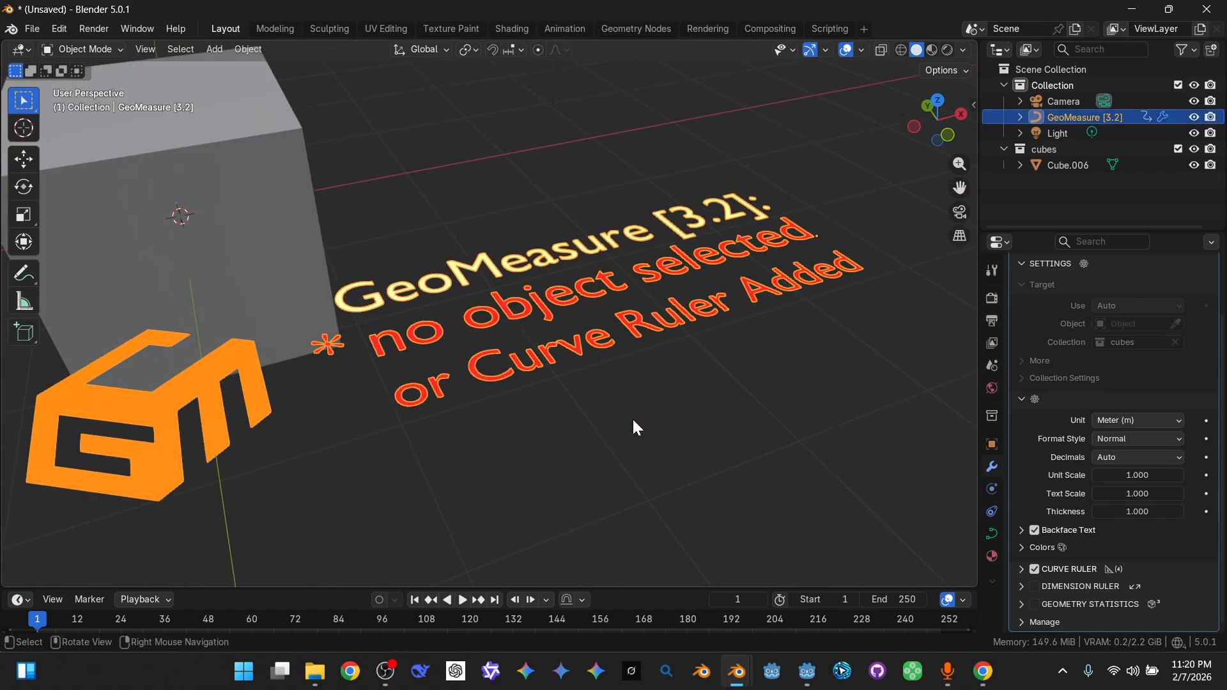
{"action": "left_click", "coordinate": [607, 415]}
{"action": "scroll", "coordinate": [578, 412], "scroll_direction": "down", "scroll_amount": 5}
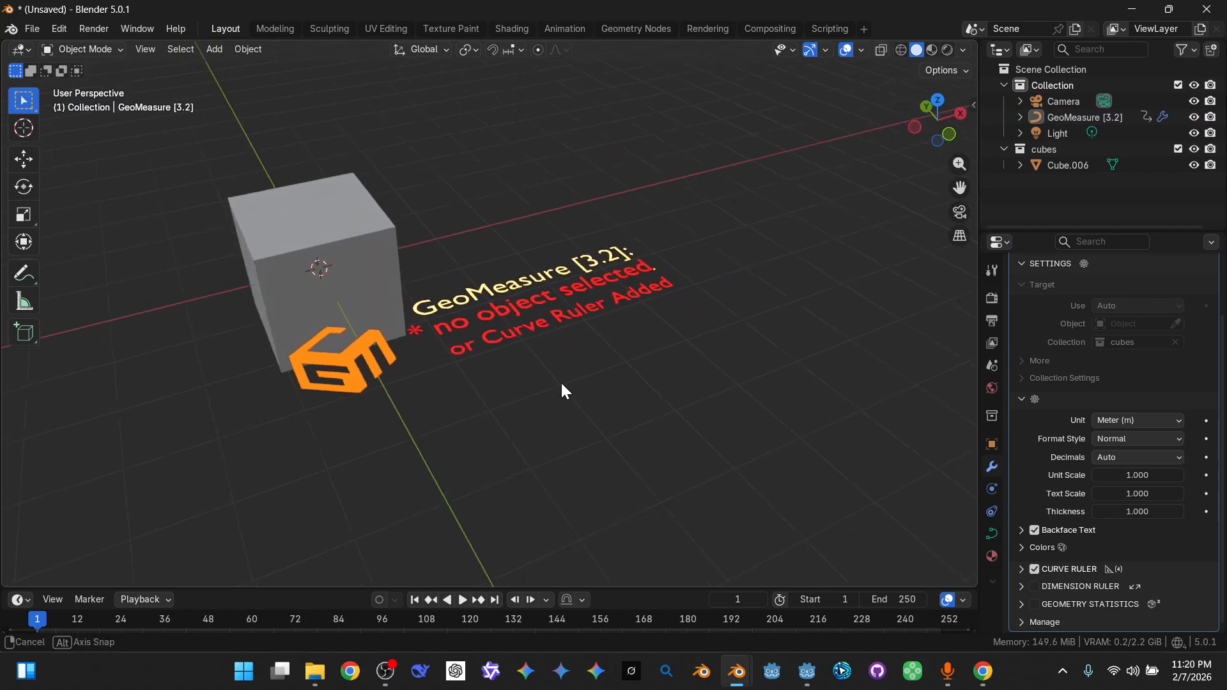
- Select the GeoMeasure object and switch it to Edit Mode
{"action": "left_click", "coordinate": [484, 313]}
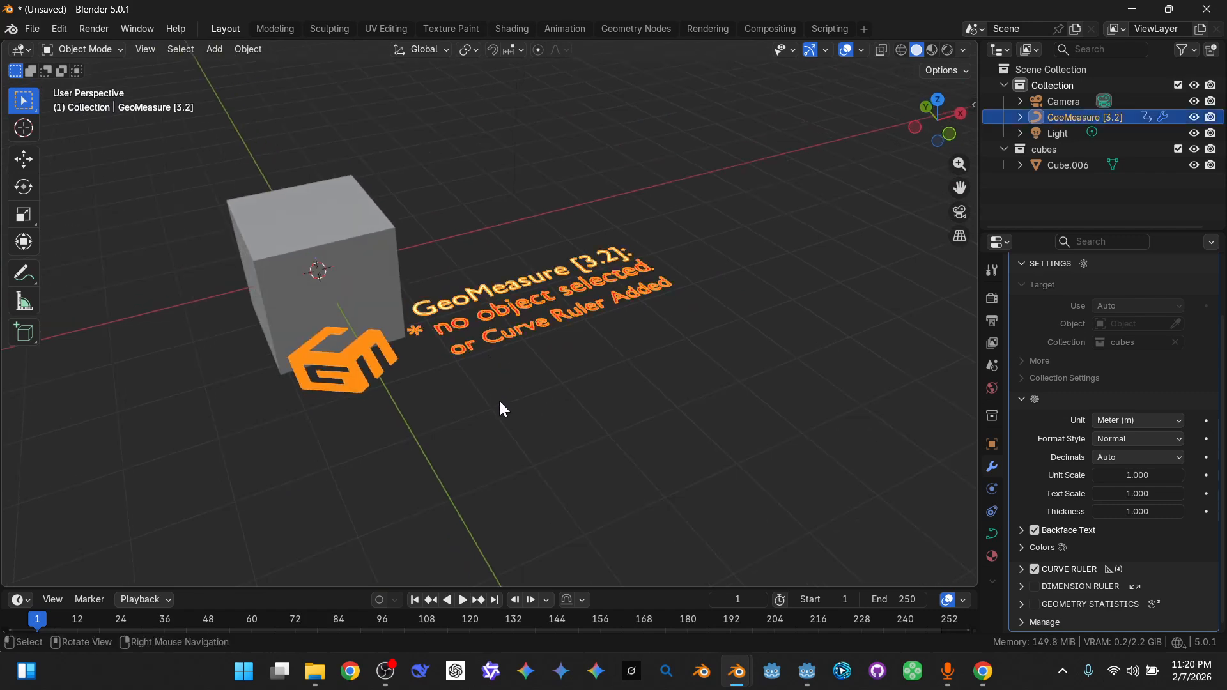
{"action": "key", "text": "ctrl+Tab"}
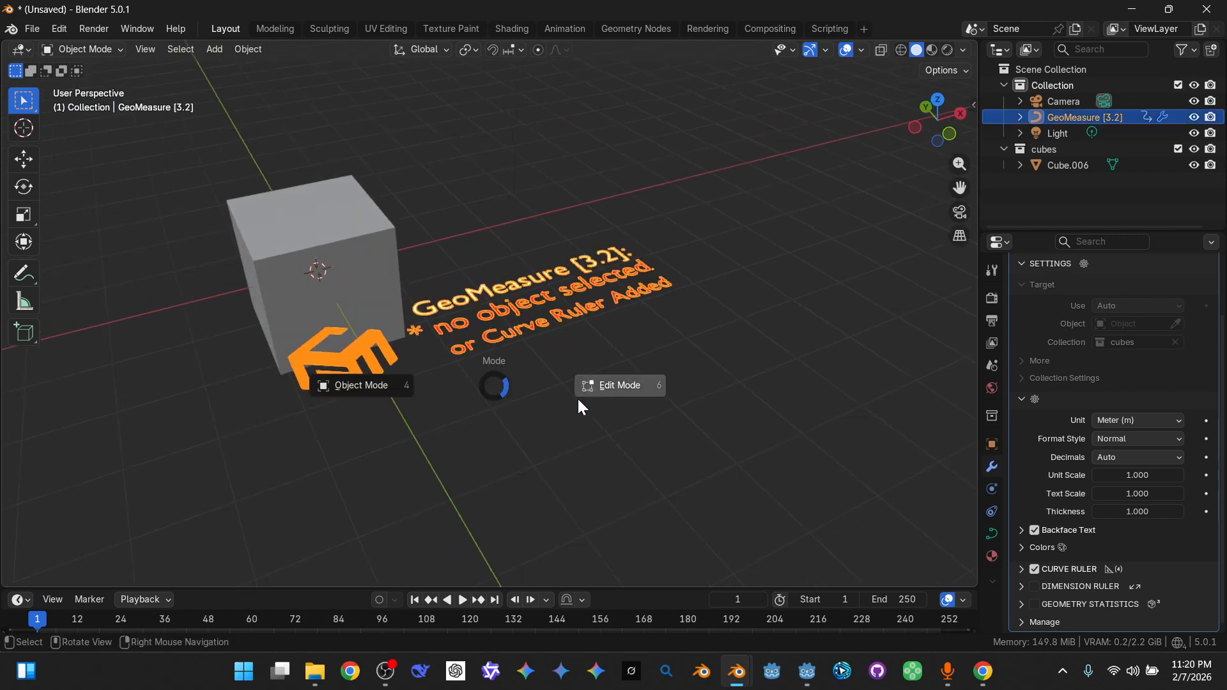
{"action": "left_click", "coordinate": [84, 49]}
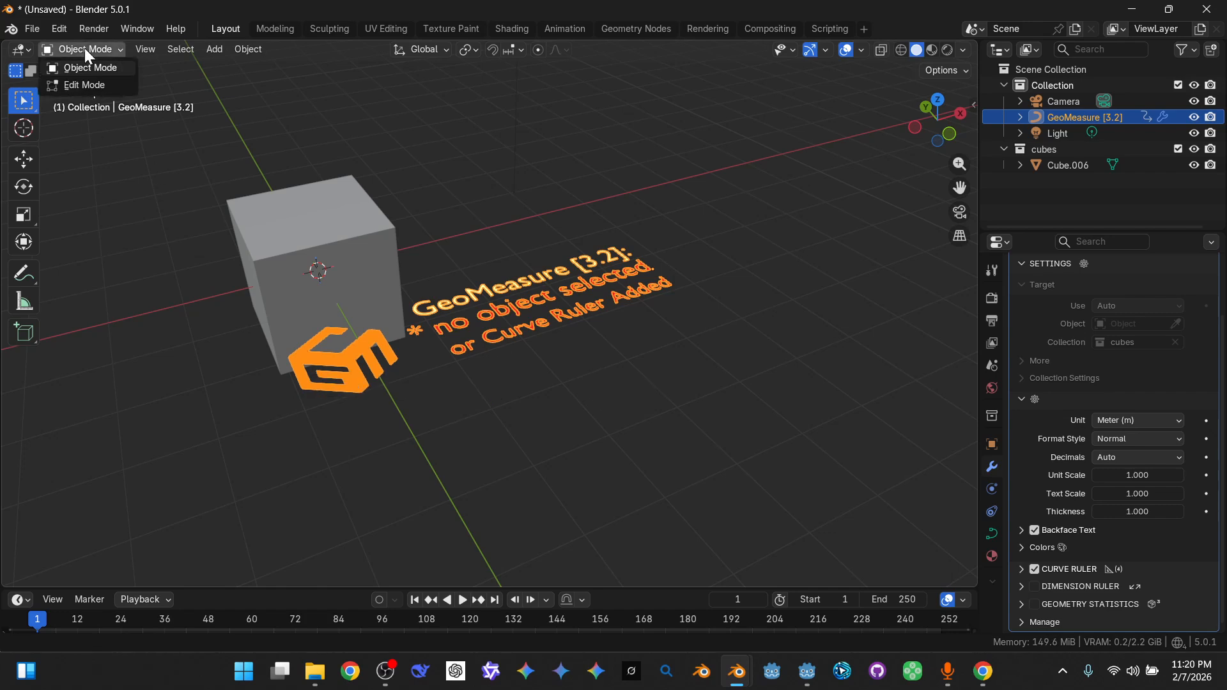
{"action": "left_click", "coordinate": [84, 85]}
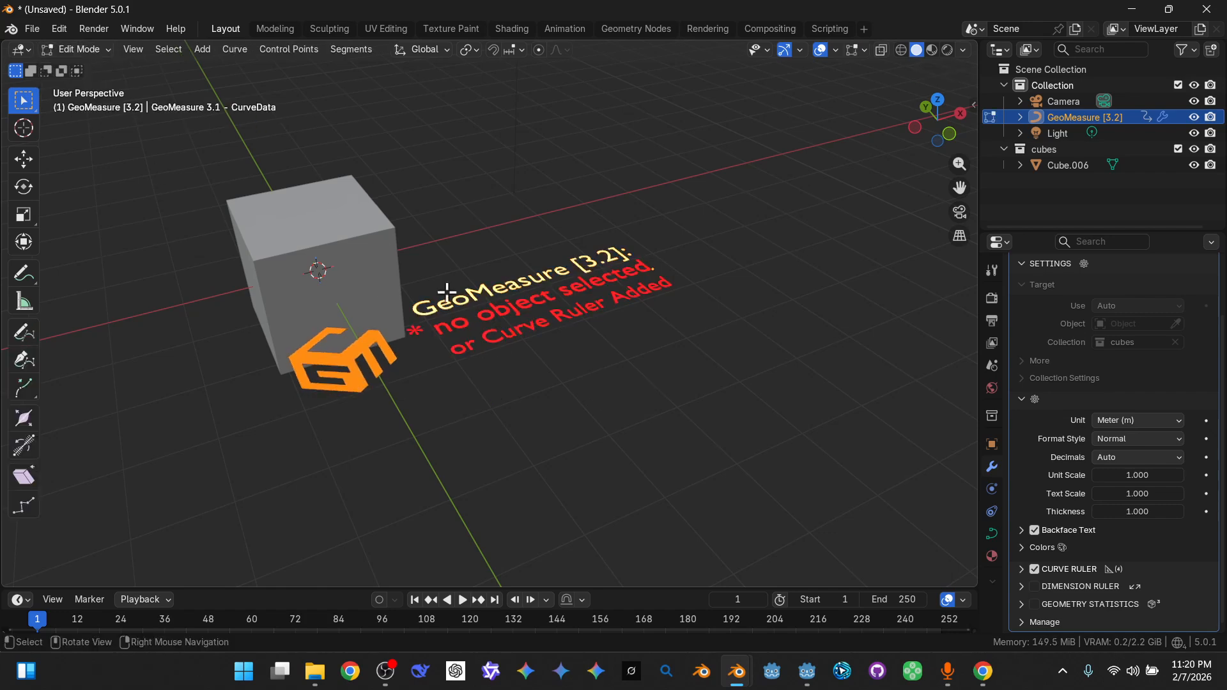
- Add a Bézier curve inside the GeoMeasure object and move it along the Y axis to in front of the cube
{"action": "key", "text": "shift"}
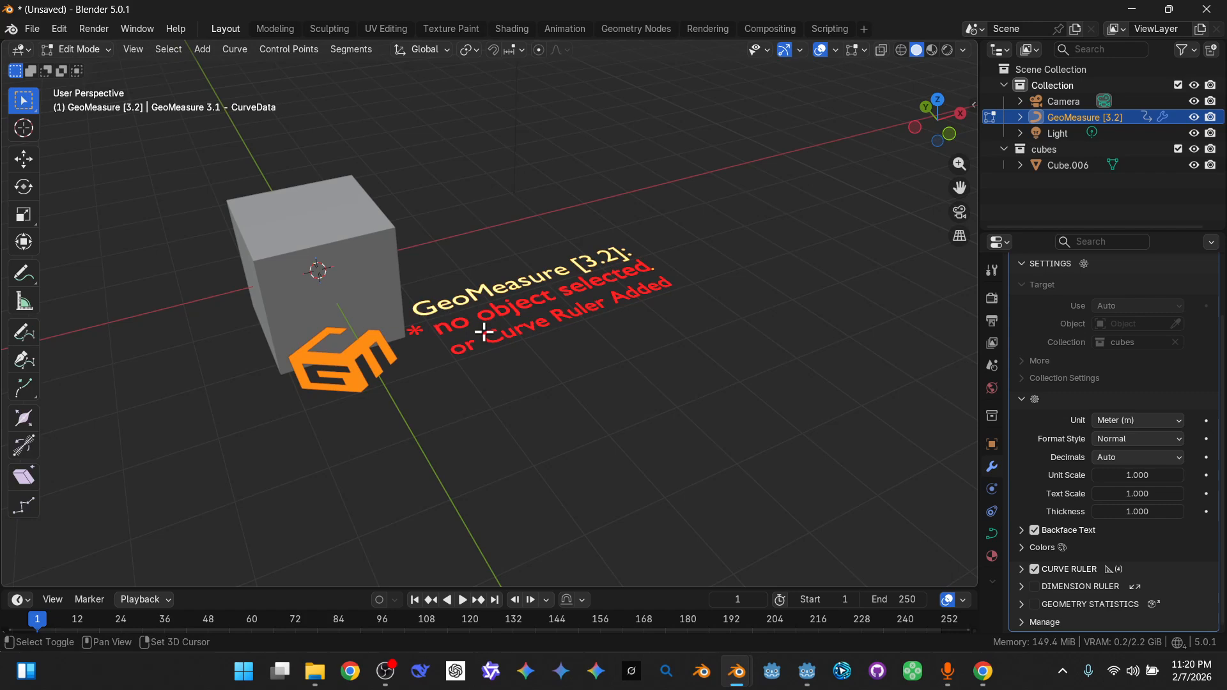
{"action": "key", "text": "shift+a"}
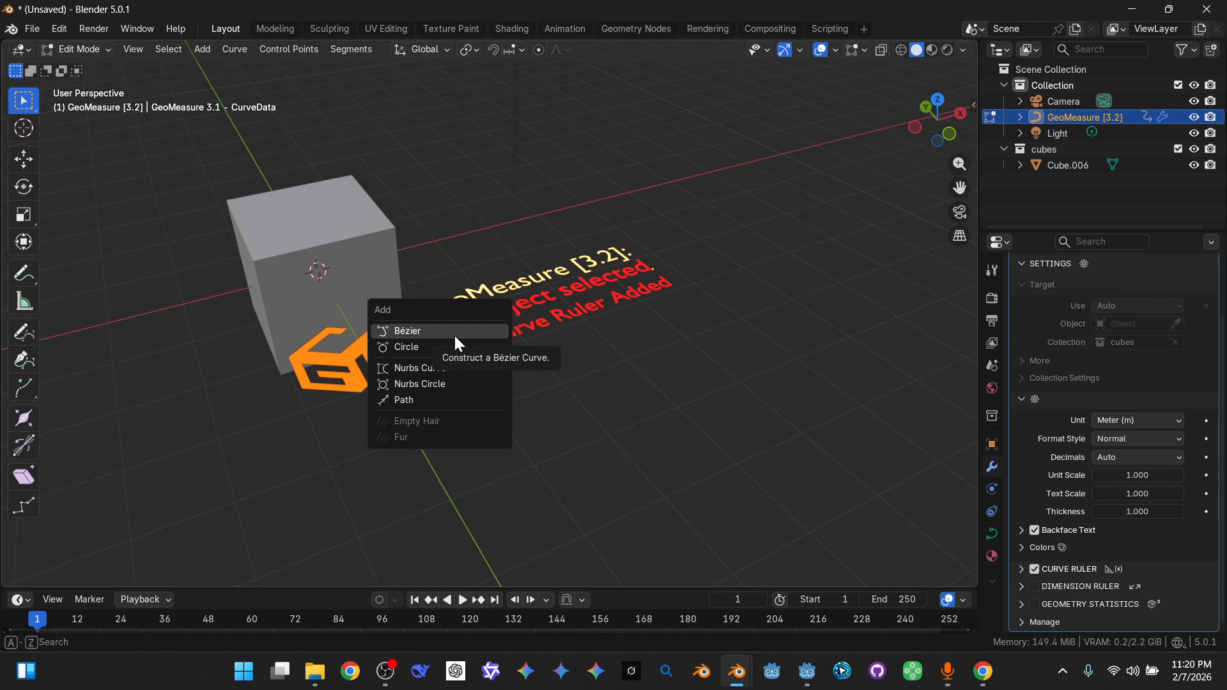
{"action": "left_click", "coordinate": [454, 333]}
{"action": "key", "text": "g"}
{"action": "key", "text": "x"}
{"action": "key", "text": "y"}
{"action": "left_click", "coordinate": [518, 372]}
{"action": "key", "text": "q"}
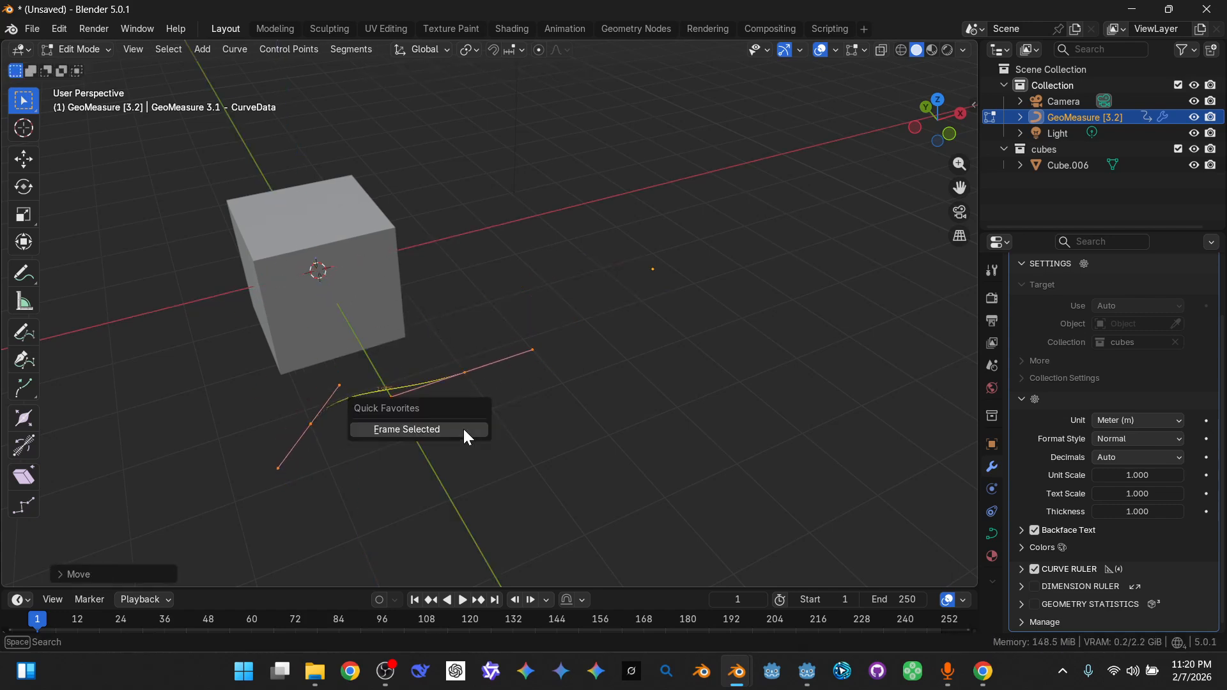
{"action": "left_click", "coordinate": [465, 430]}
{"action": "middle_click_drag", "start_coordinate": [471, 366], "coordinate": [445, 397]}
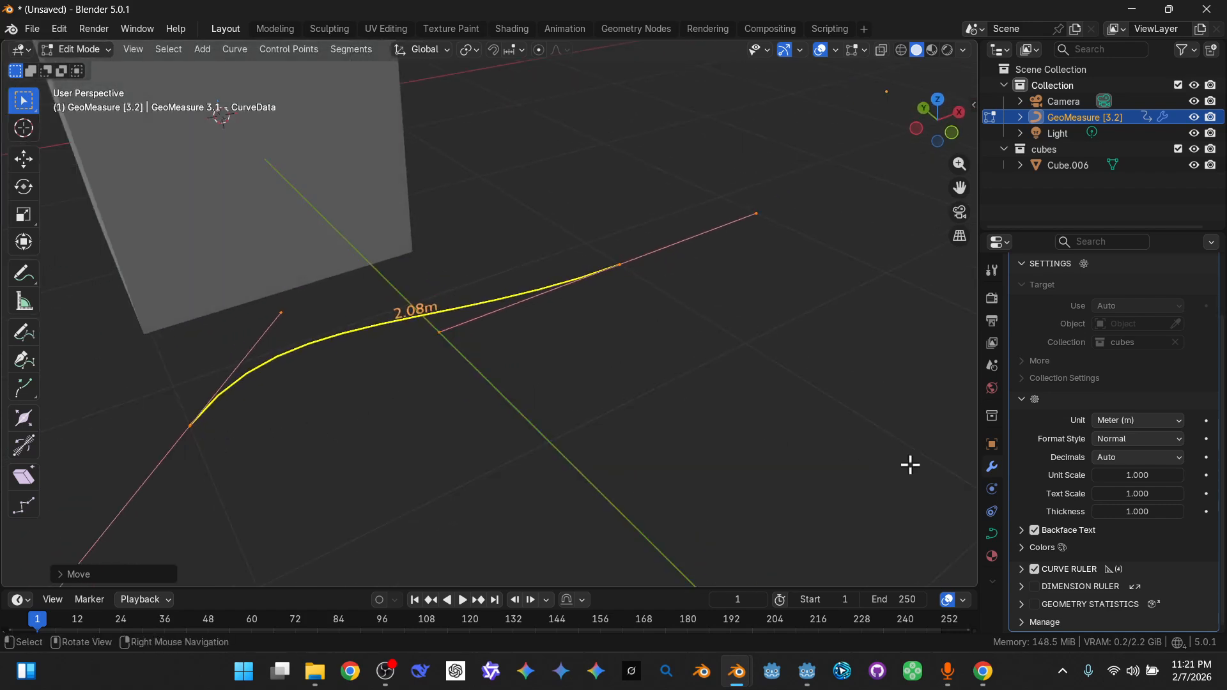
- Expand the Curve Ruler's Bézier Ruler settings and switch its Enable option off and back on
{"action": "left_click", "coordinate": [1021, 569]}
{"action": "scroll", "coordinate": [1078, 498], "scroll_direction": "down", "scroll_amount": 6}
{"action": "scroll", "coordinate": [1078, 498], "scroll_direction": "down", "scroll_amount": 1}
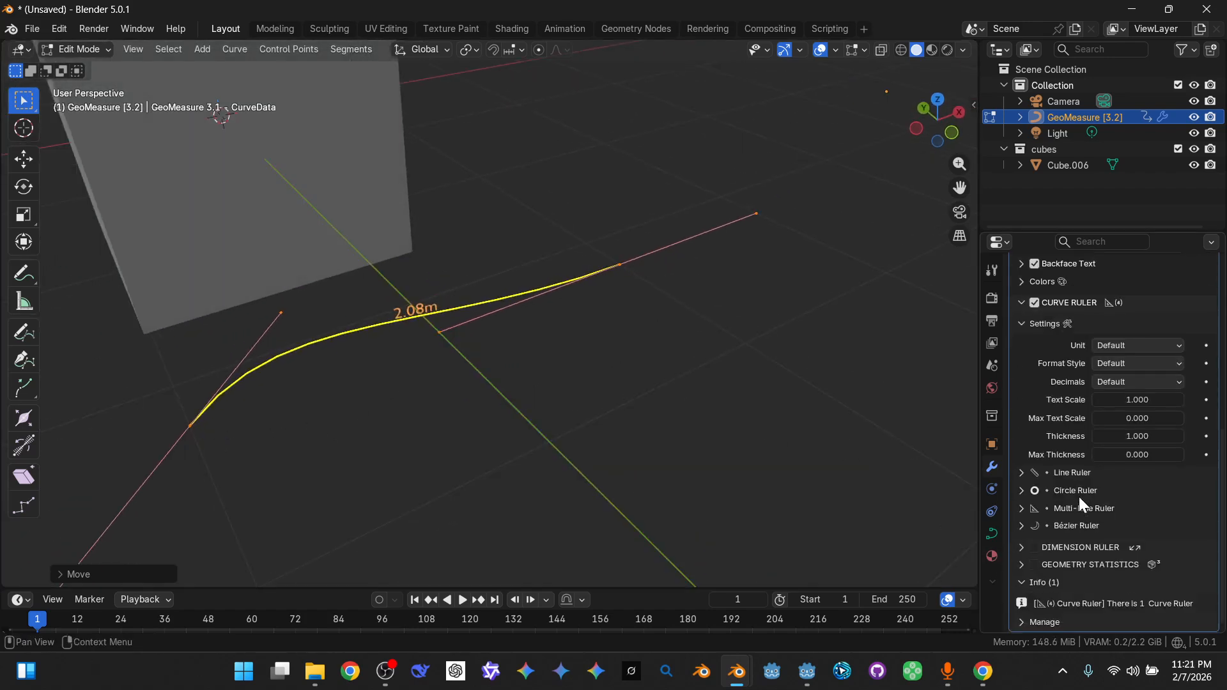
{"action": "left_click", "coordinate": [1021, 525]}
{"action": "scroll", "coordinate": [1086, 486], "scroll_direction": "down", "scroll_amount": 3}
{"action": "left_click", "coordinate": [1099, 416]}
{"action": "left_click", "coordinate": [1099, 416]}
{"action": "left_click", "coordinate": [1098, 416]}
{"action": "left_click", "coordinate": [1099, 417]}
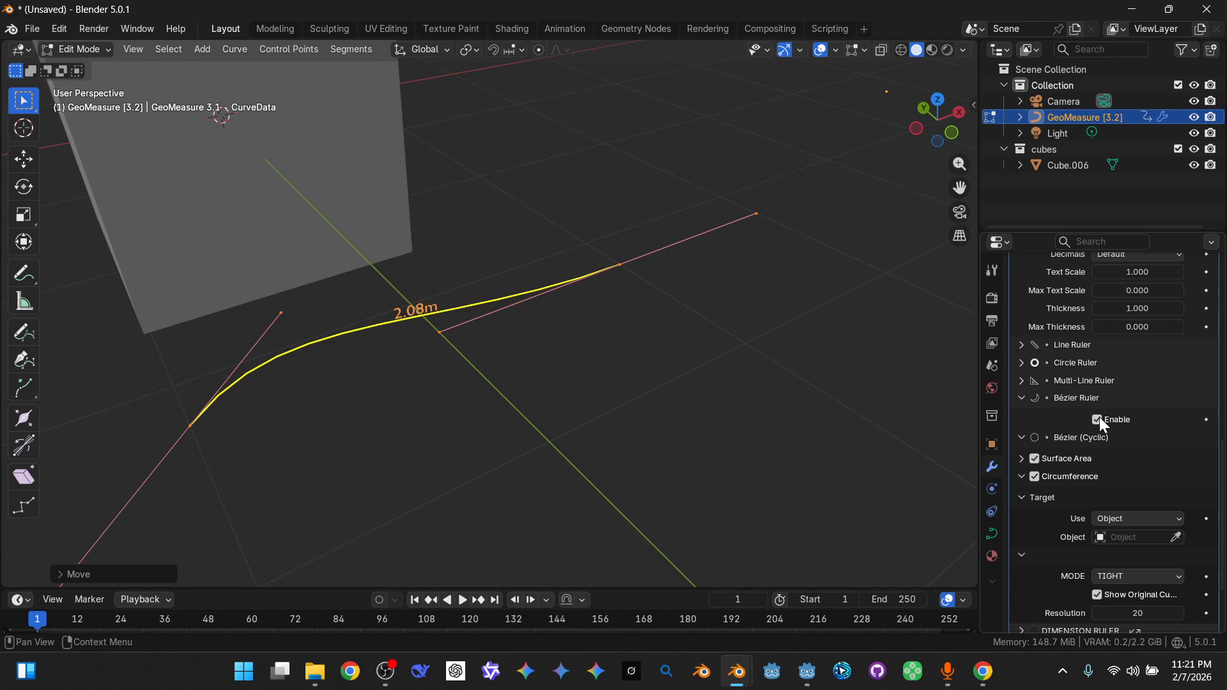
{"action": "left_click", "coordinate": [1099, 417]}
{"action": "scroll", "coordinate": [821, 417], "scroll_direction": "up", "scroll_amount": 3}
{"action": "left_click", "coordinate": [1106, 423]}
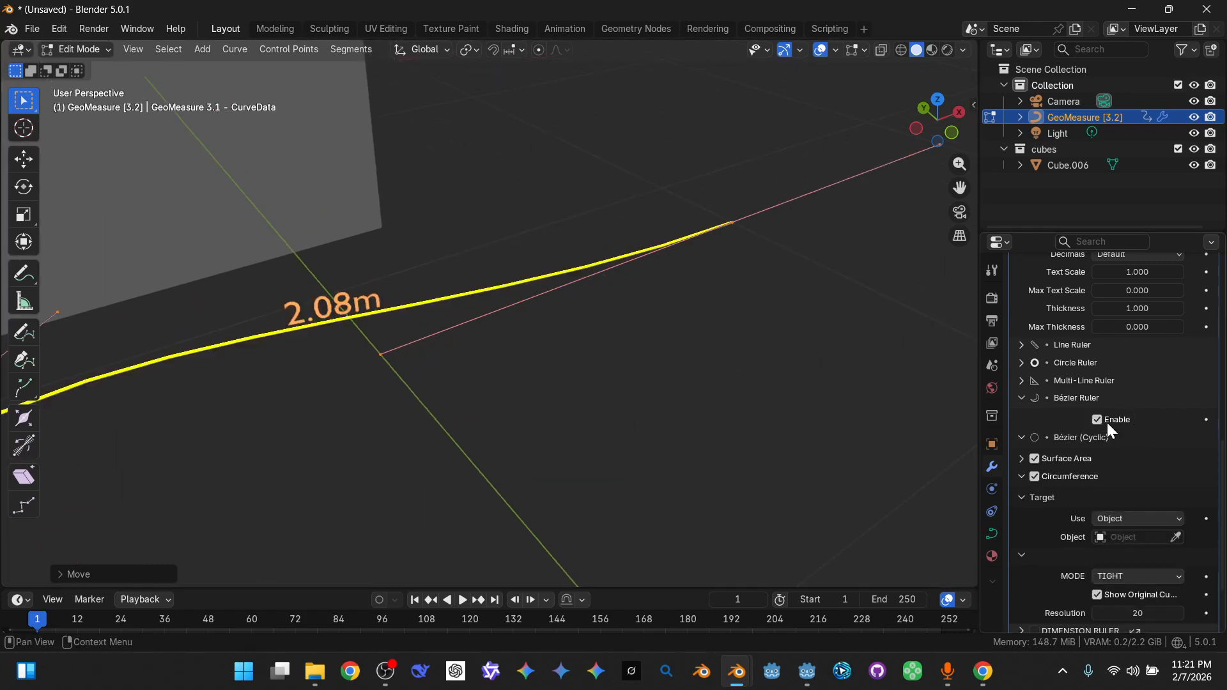
{"action": "left_click", "coordinate": [1106, 423]}
{"action": "left_click", "coordinate": [1106, 421]}
- Set the curve's spline type to Poly so it becomes a straight line ruler
{"action": "middle_click_drag", "start_coordinate": [635, 422], "coordinate": [420, 401]}
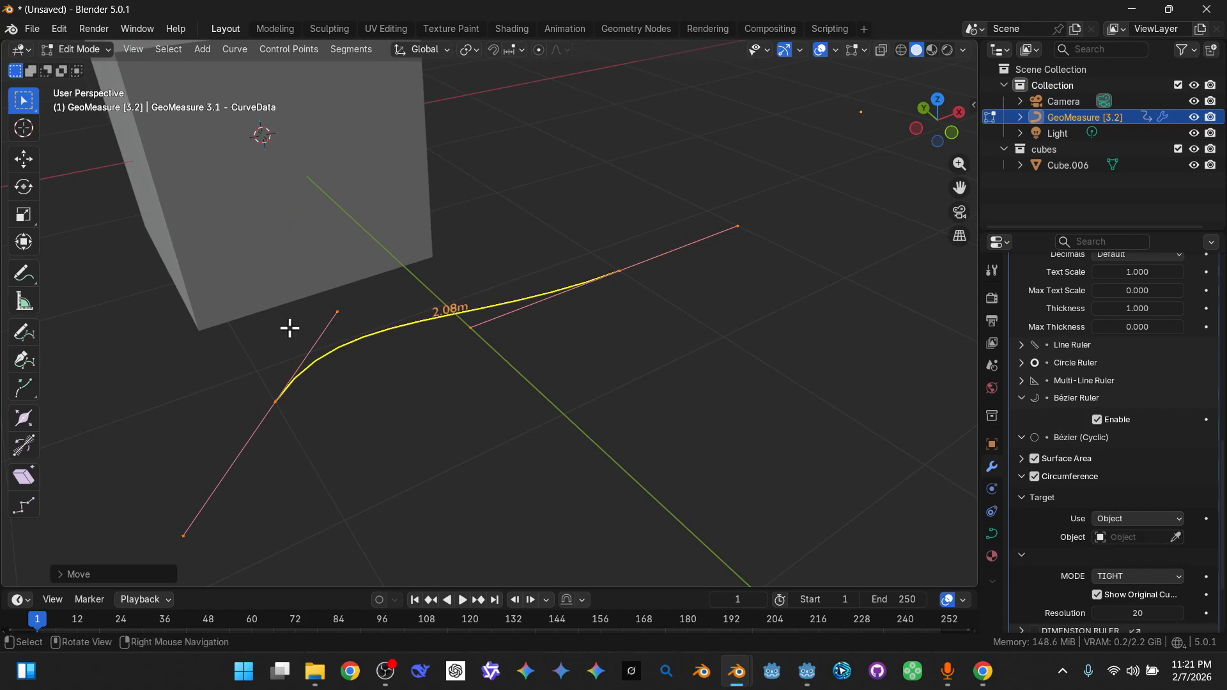
{"action": "left_click", "coordinate": [304, 50]}
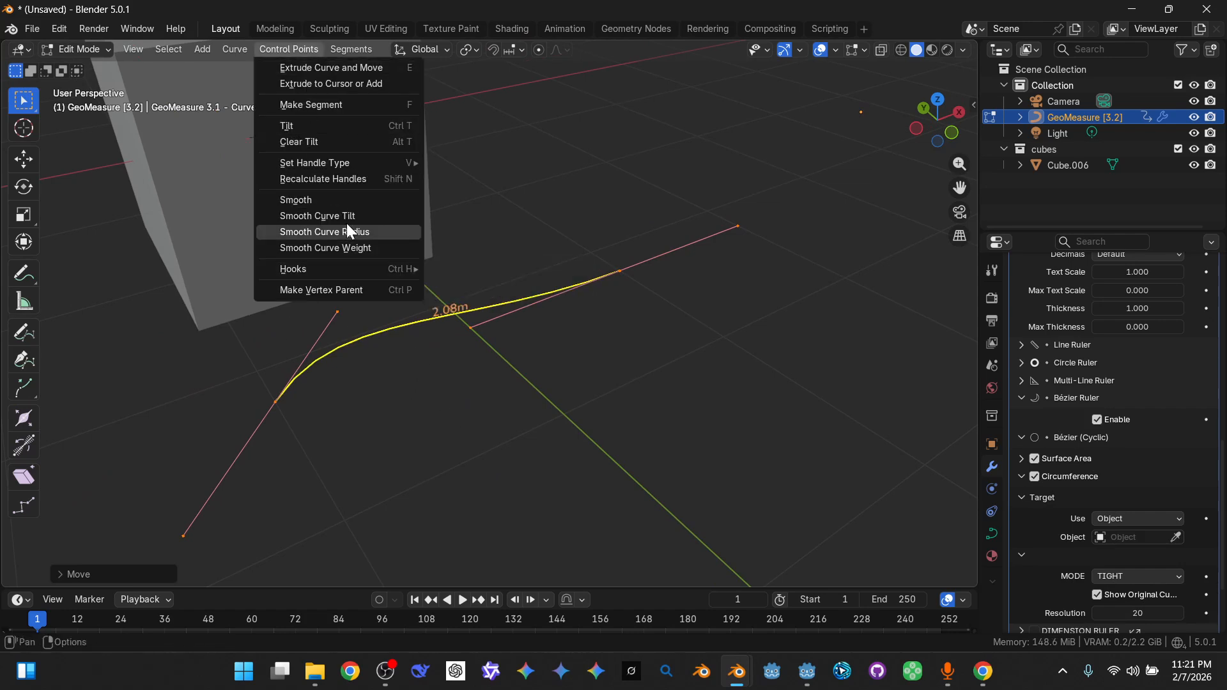
{"action": "mouse_move", "coordinate": [359, 167]}
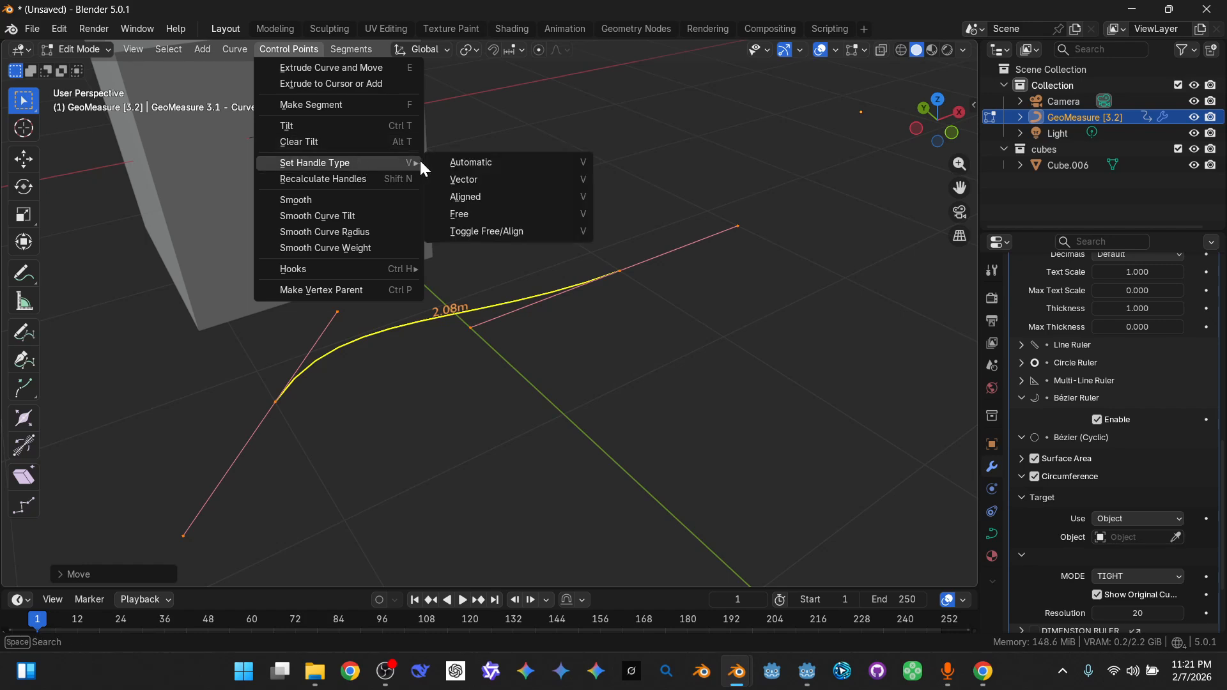
{"action": "left_click", "coordinate": [228, 46]}
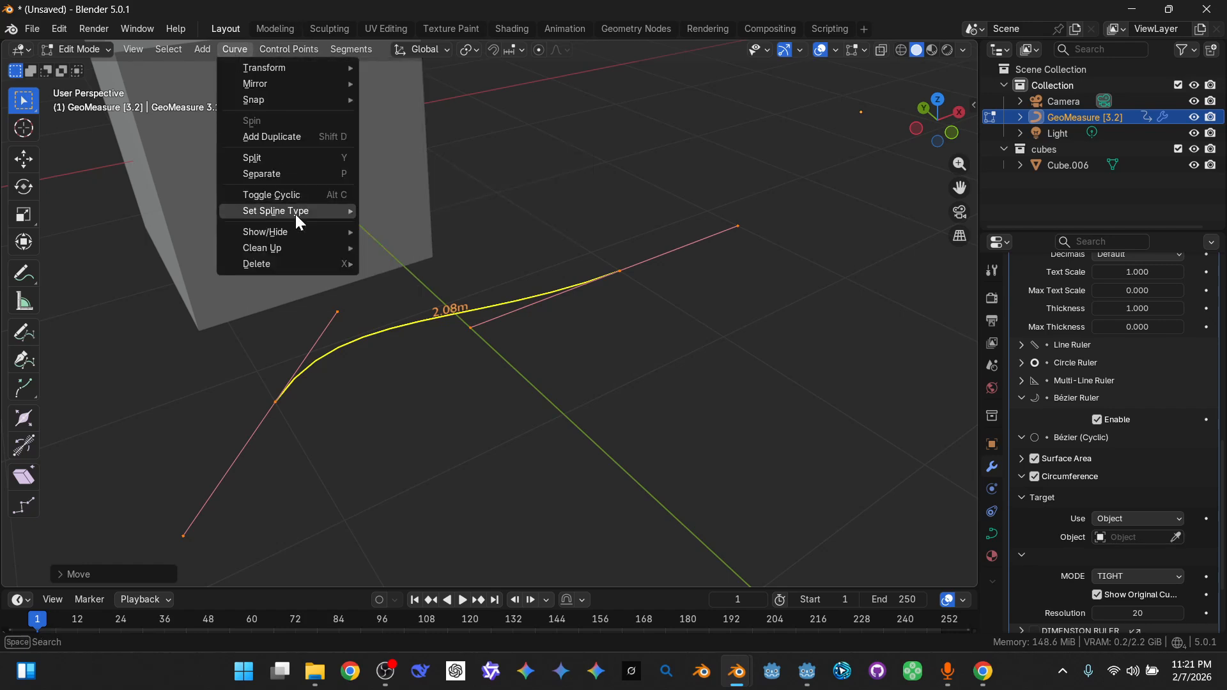
{"action": "mouse_move", "coordinate": [299, 211]}
{"action": "left_click", "coordinate": [395, 213]}
{"action": "scroll", "coordinate": [438, 307], "scroll_direction": "up", "scroll_amount": 1}
{"action": "middle_click_drag", "start_coordinate": [439, 306], "coordinate": [394, 287]}
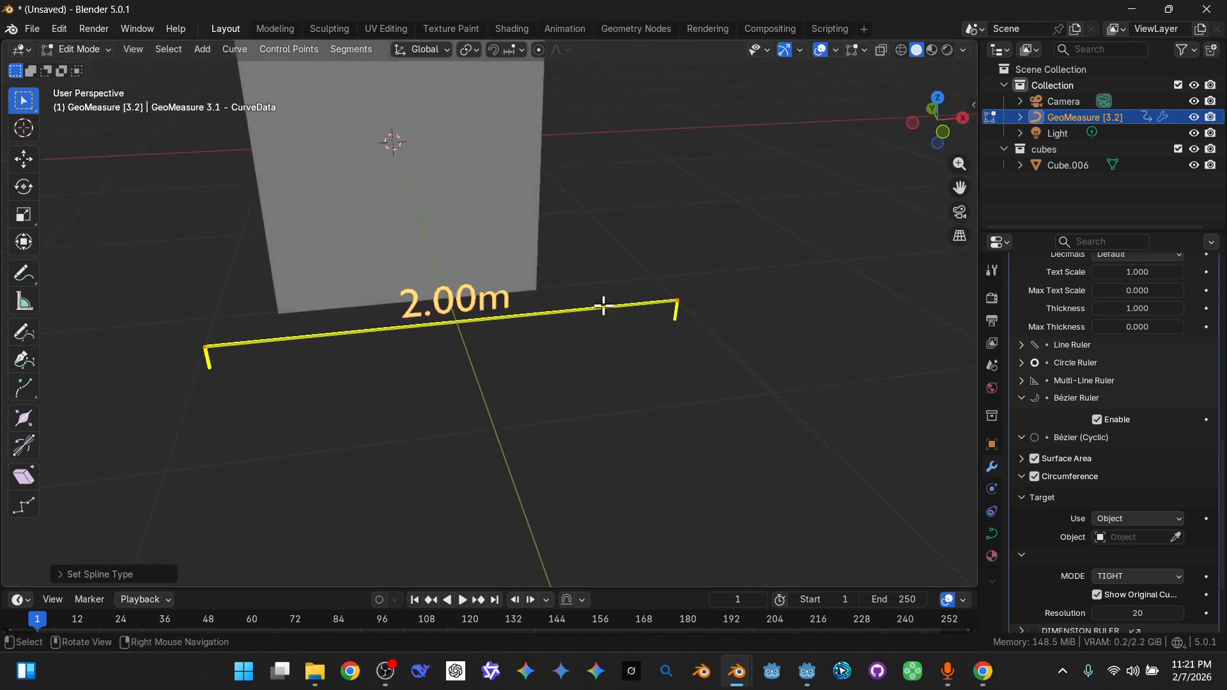
- Move the line ruler's end point away from the cube, stretching the ruler to about 5.17 m
{"action": "left_click", "coordinate": [669, 304]}
{"action": "key", "text": "g"}
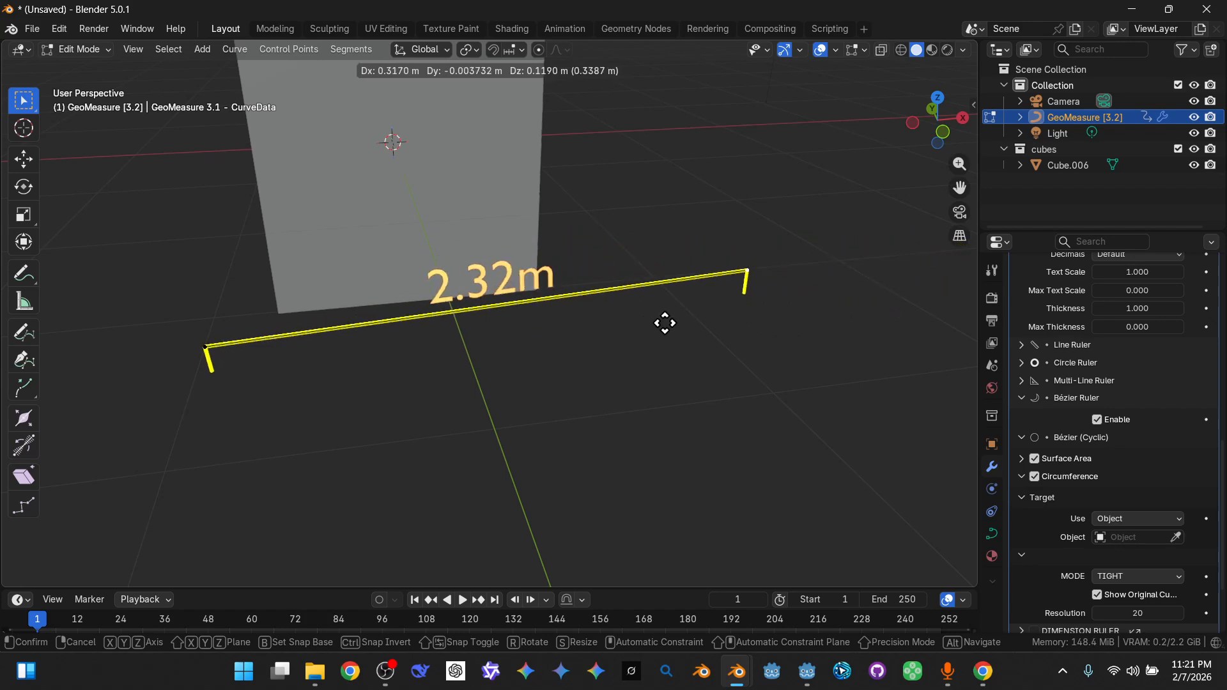
{"action": "right_click", "coordinate": [665, 322]}
{"action": "scroll", "coordinate": [665, 323], "scroll_direction": "down", "scroll_amount": 4}
{"action": "scroll", "coordinate": [545, 349], "scroll_direction": "up", "scroll_amount": 1}
{"action": "key", "text": "g"}
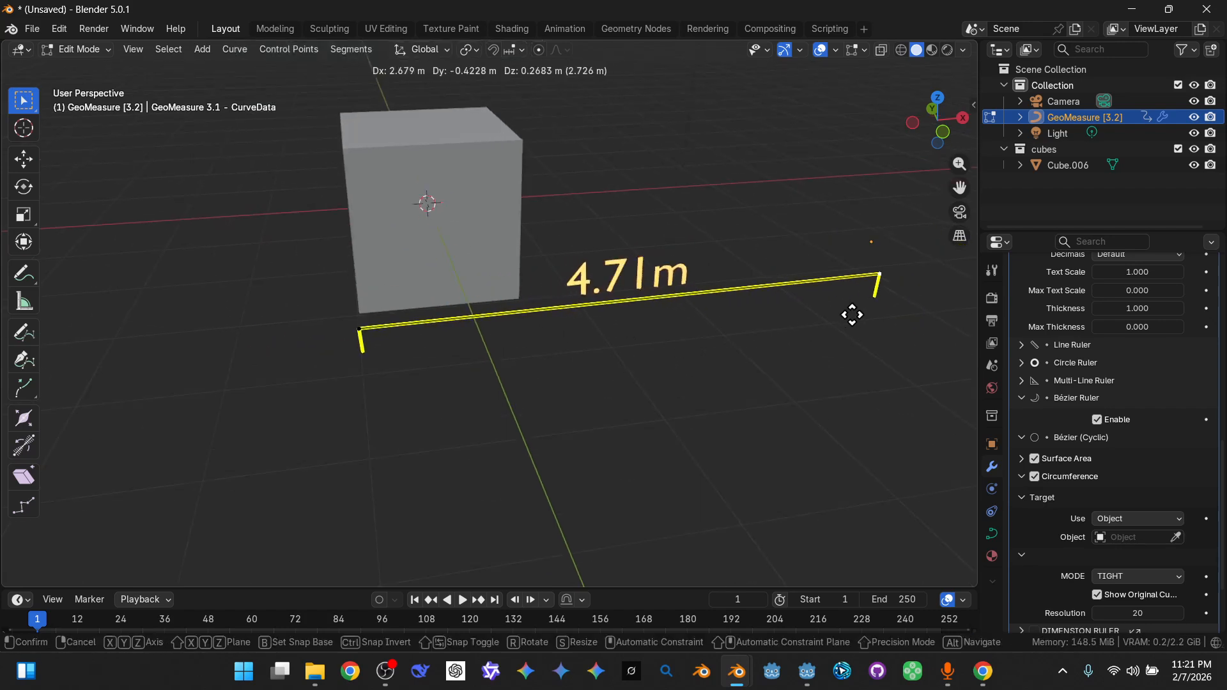
{"action": "left_click", "coordinate": [893, 304]}
- Set the Curve Ruler's Max Text Scale to 2.200 and Max Thickness to 2.840
{"action": "scroll", "coordinate": [1047, 412], "scroll_direction": "up", "scroll_amount": 3}
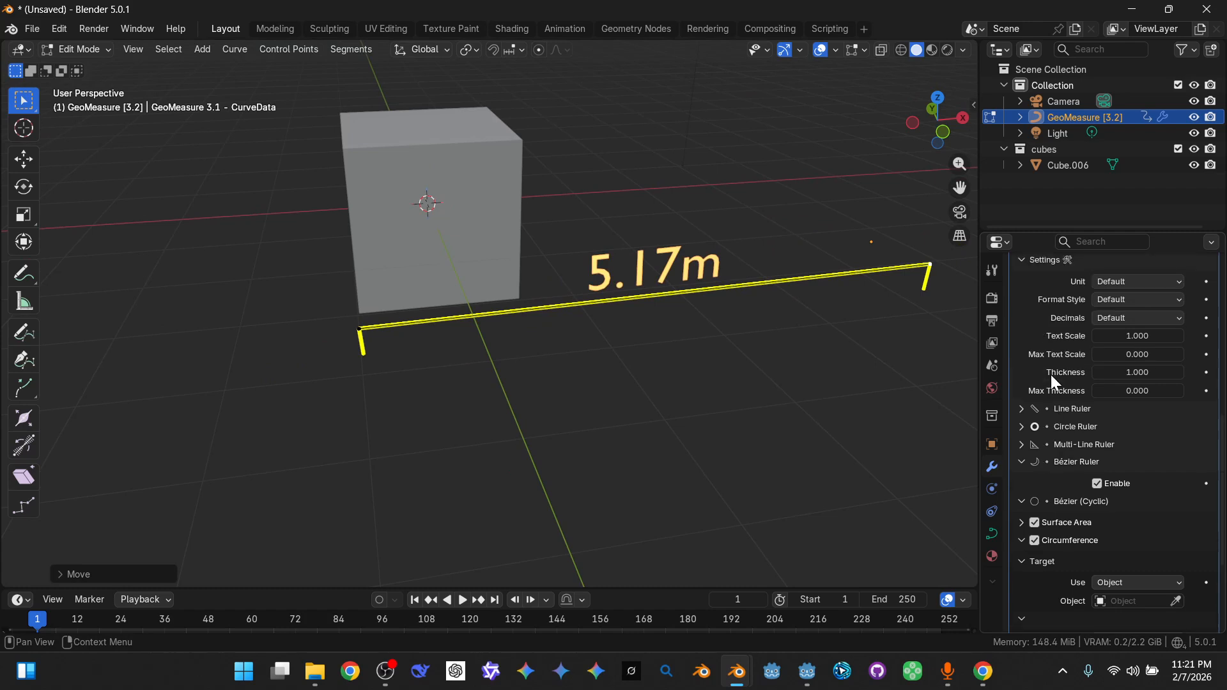
{"action": "left_click_drag", "start_coordinate": [1140, 390], "coordinate": [1201, 390]}
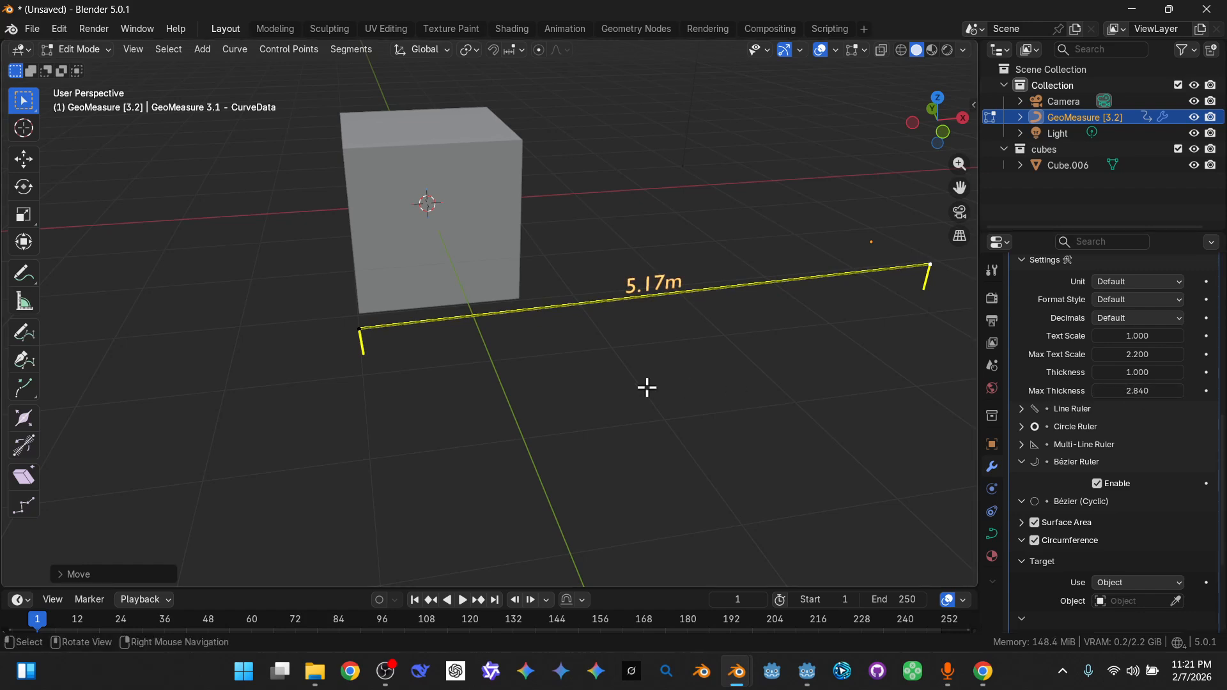
- Try to stretch the line ruler by moving its start point away from the cube, then cancel the move
{"action": "left_click", "coordinate": [359, 329]}
{"action": "scroll", "coordinate": [471, 370], "scroll_direction": "down", "scroll_amount": 4}
{"action": "key", "text": "g"}
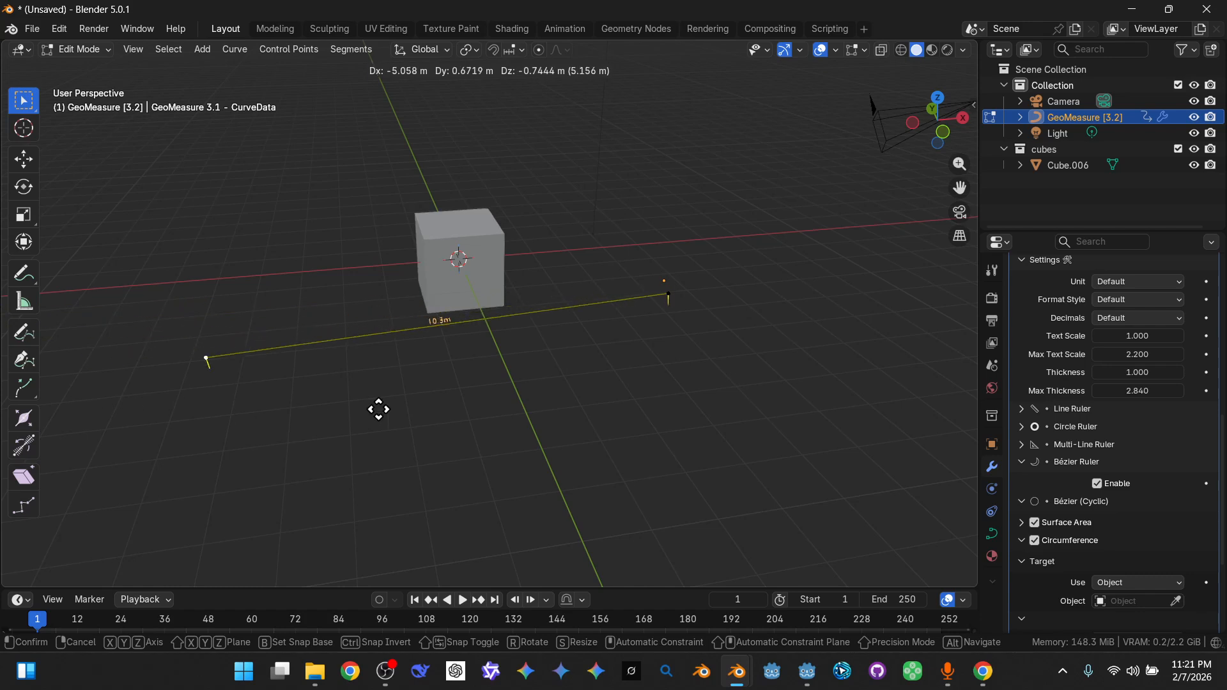
{"action": "left_click", "coordinate": [479, 377]}
{"action": "scroll", "coordinate": [479, 376], "scroll_direction": "up", "scroll_amount": 4}
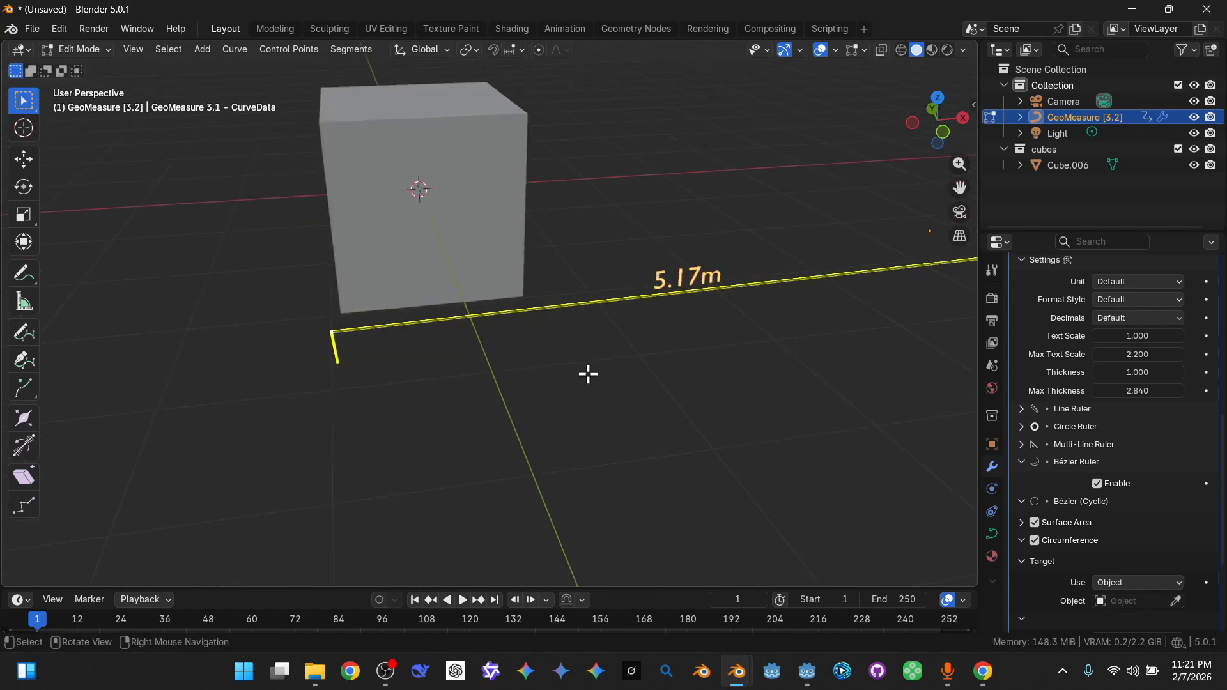
- Keep the curve in Edit Mode and reset the Curve Ruler's Max Text Scale to 0.000
{"action": "key", "text": "ctrl+Tab"}
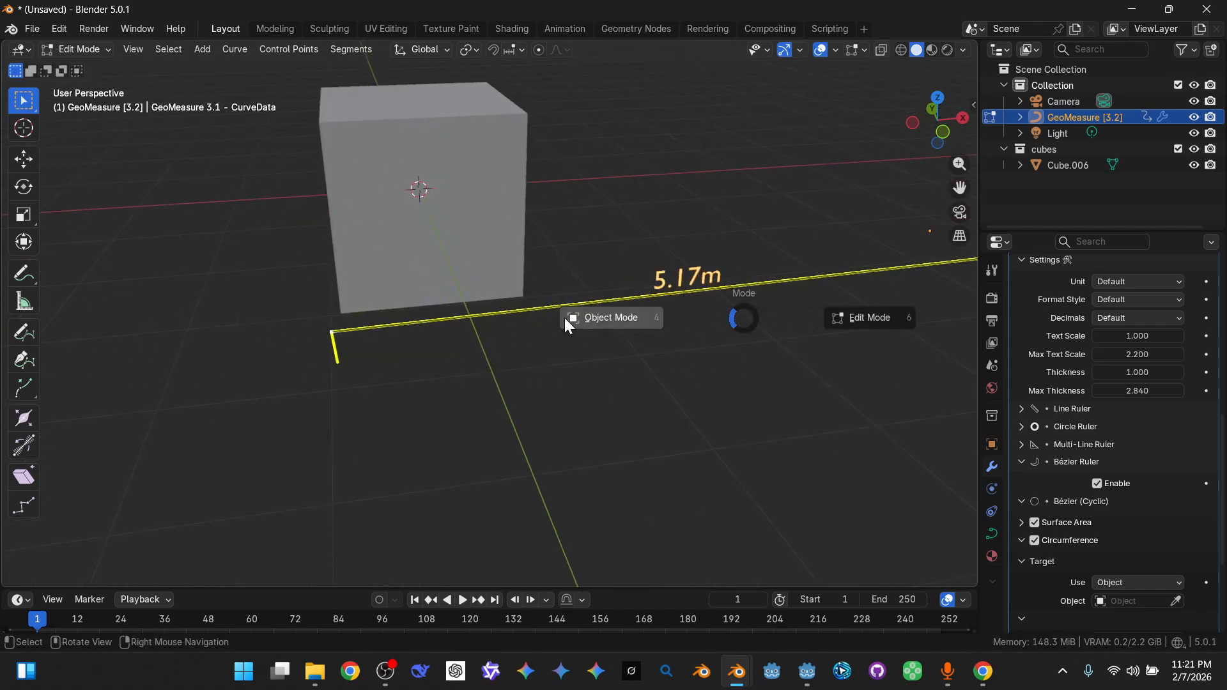
{"action": "left_click", "coordinate": [836, 324]}
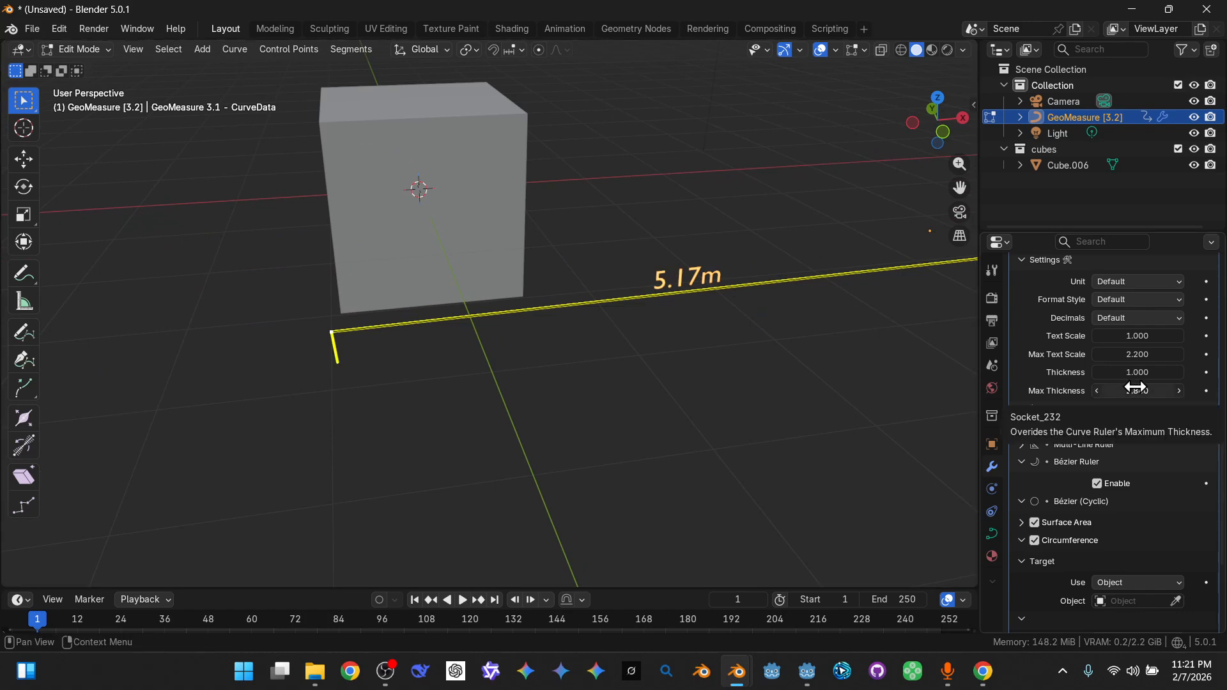
{"action": "key", "text": "BackSpace"}
- Try to stretch the line ruler far past the cube to test its text scaling, then cancel the move
{"action": "scroll", "coordinate": [509, 365], "scroll_direction": "down", "scroll_amount": 6}
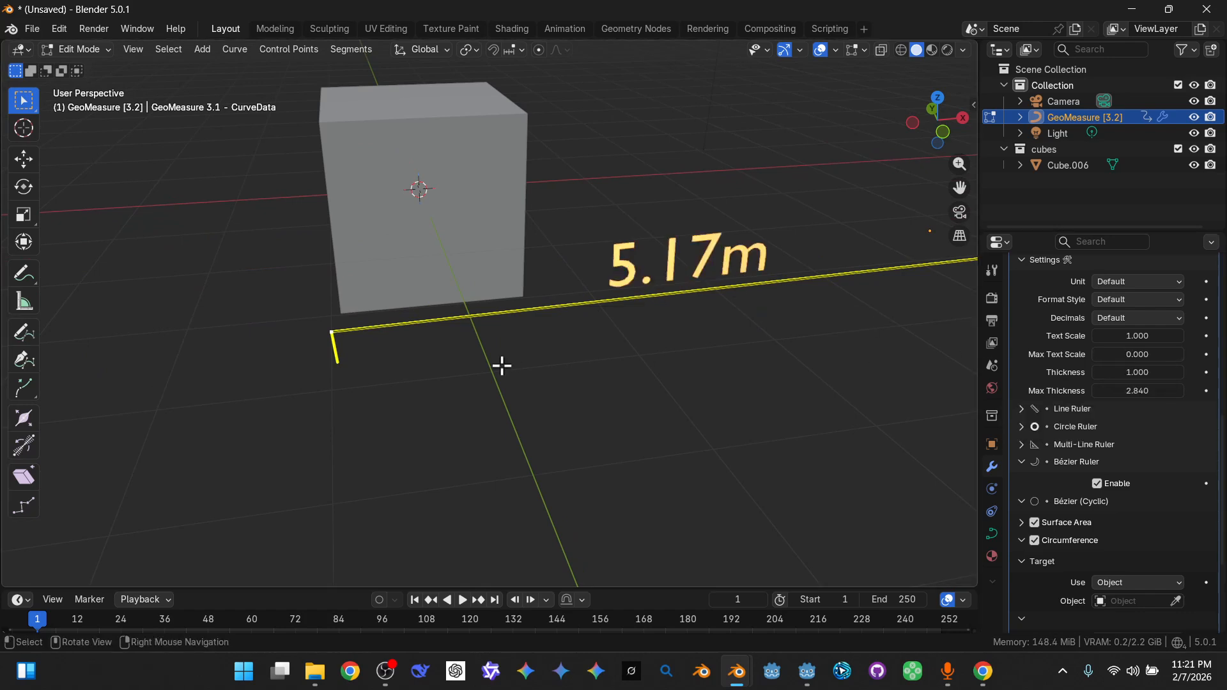
{"action": "key", "text": "g"}
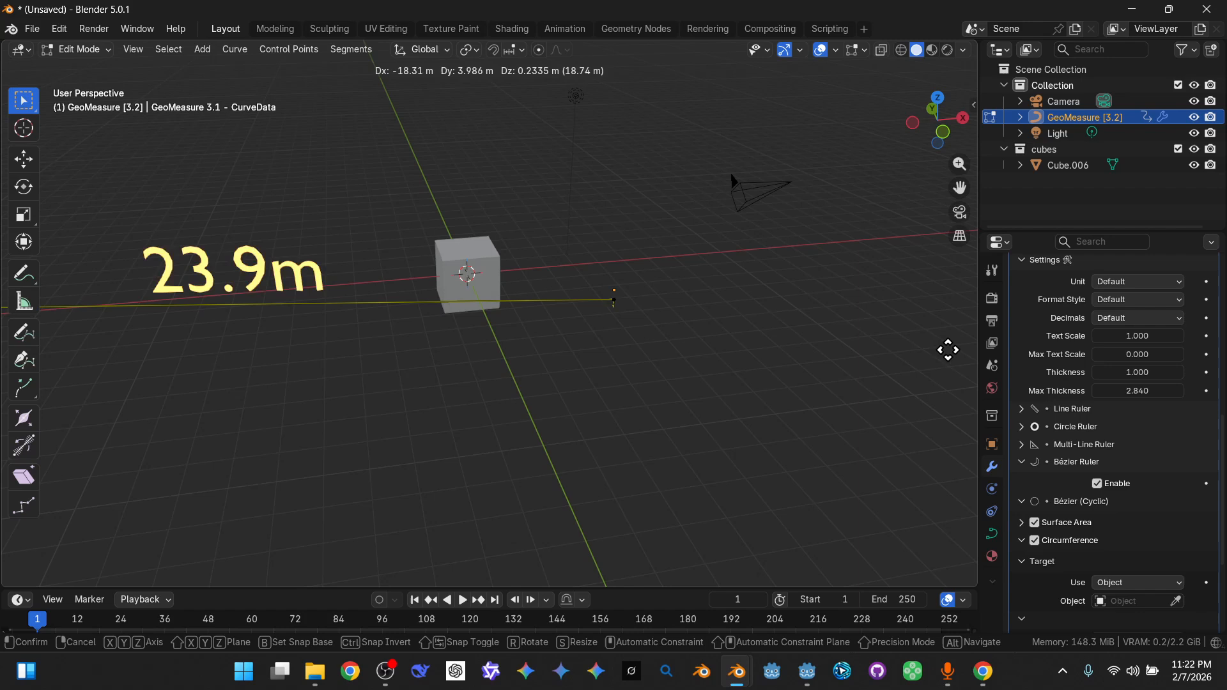
{"action": "left_click", "coordinate": [464, 363]}
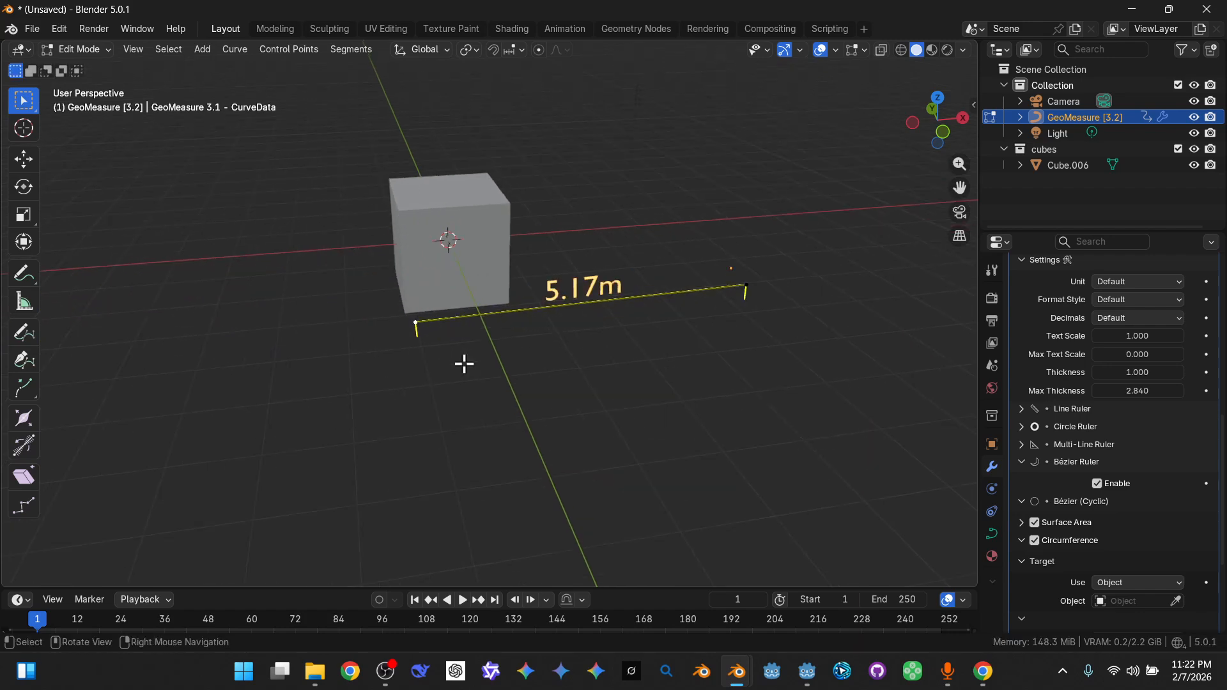
- Select both ends of the line ruler and duplicate it along the Y axis, away from the cube
{"action": "scroll", "coordinate": [462, 361], "scroll_direction": "up", "scroll_amount": 5}
{"action": "middle_click_drag", "start_coordinate": [463, 362], "coordinate": [684, 293]}
{"action": "left_click", "coordinate": [797, 225], "text": "shift"}
{"action": "middle_click_drag", "start_coordinate": [577, 326], "coordinate": [588, 334]}
{"action": "key", "text": "shift+d"}
{"action": "key", "text": "y"}
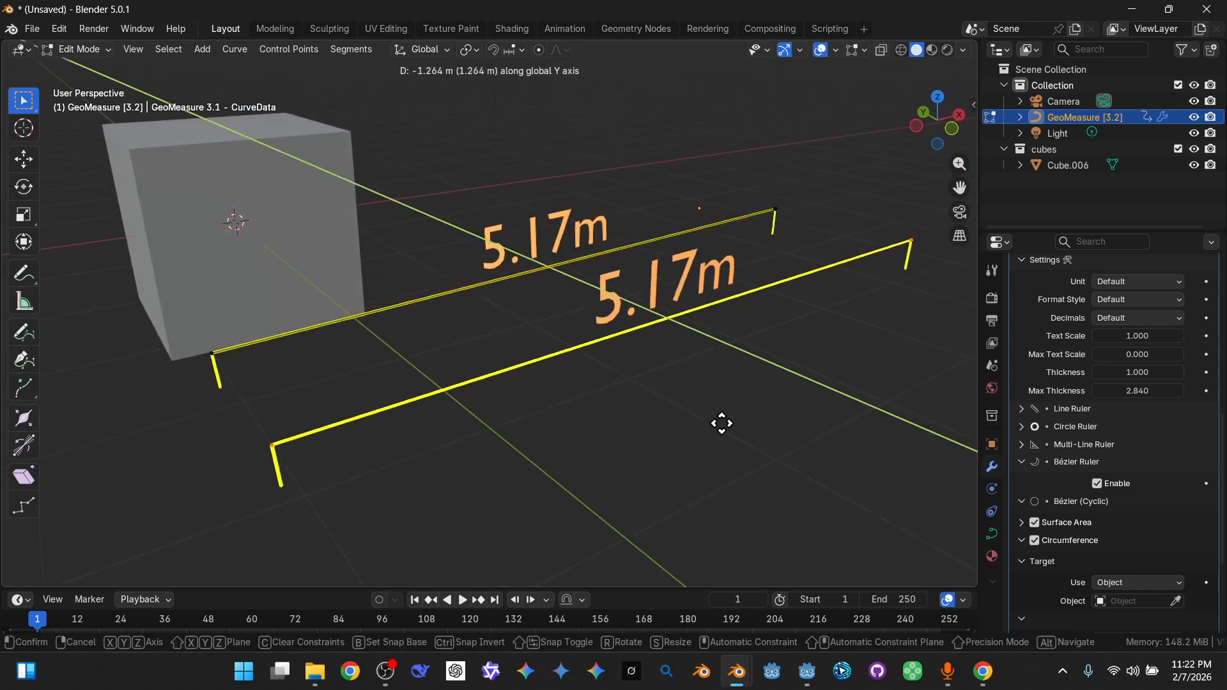
{"action": "left_click", "coordinate": [756, 451]}
{"action": "middle_click_drag", "start_coordinate": [756, 452], "coordinate": [560, 346]}
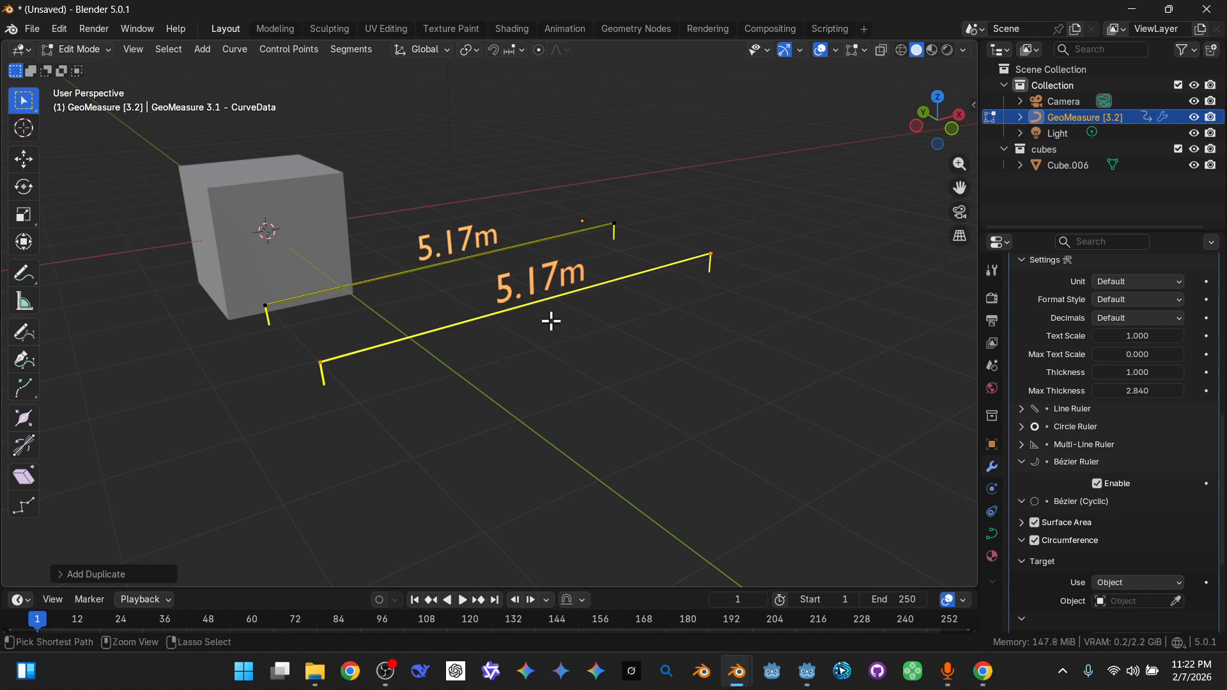
- Make the duplicated line cyclic so it becomes a circle ruler, and scale it down to about 1.11 m in diameter
{"action": "key", "text": "alt+c"}
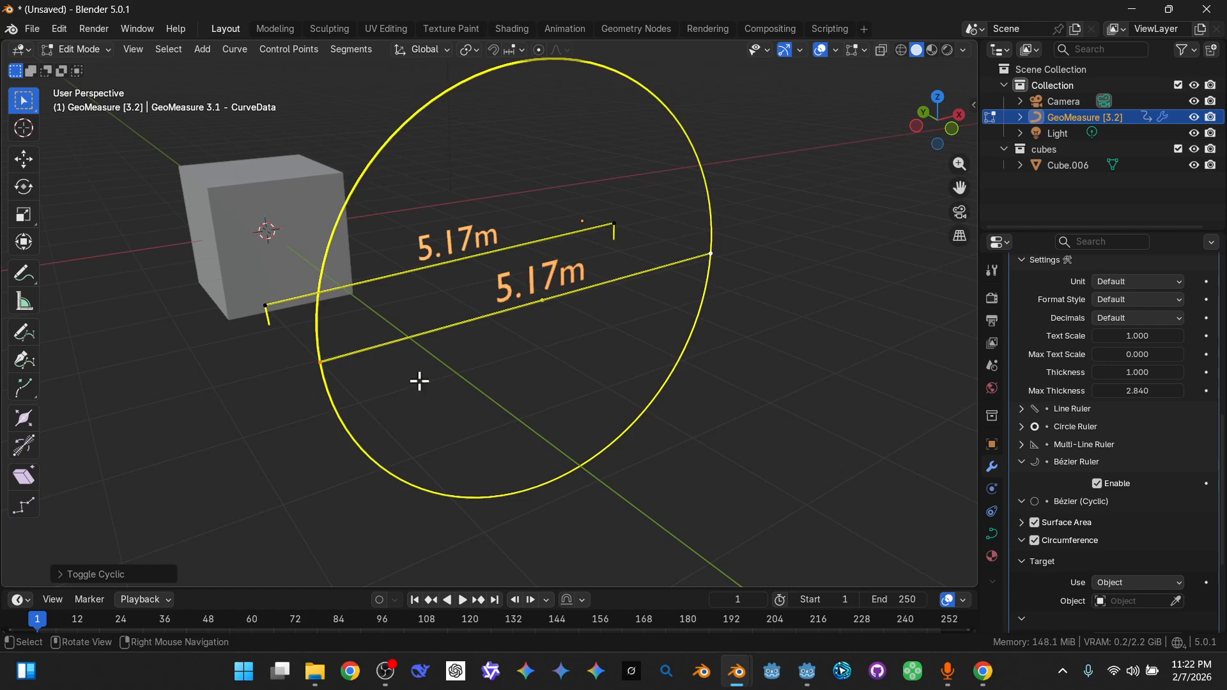
{"action": "middle_click_drag", "start_coordinate": [541, 307], "coordinate": [588, 311]}
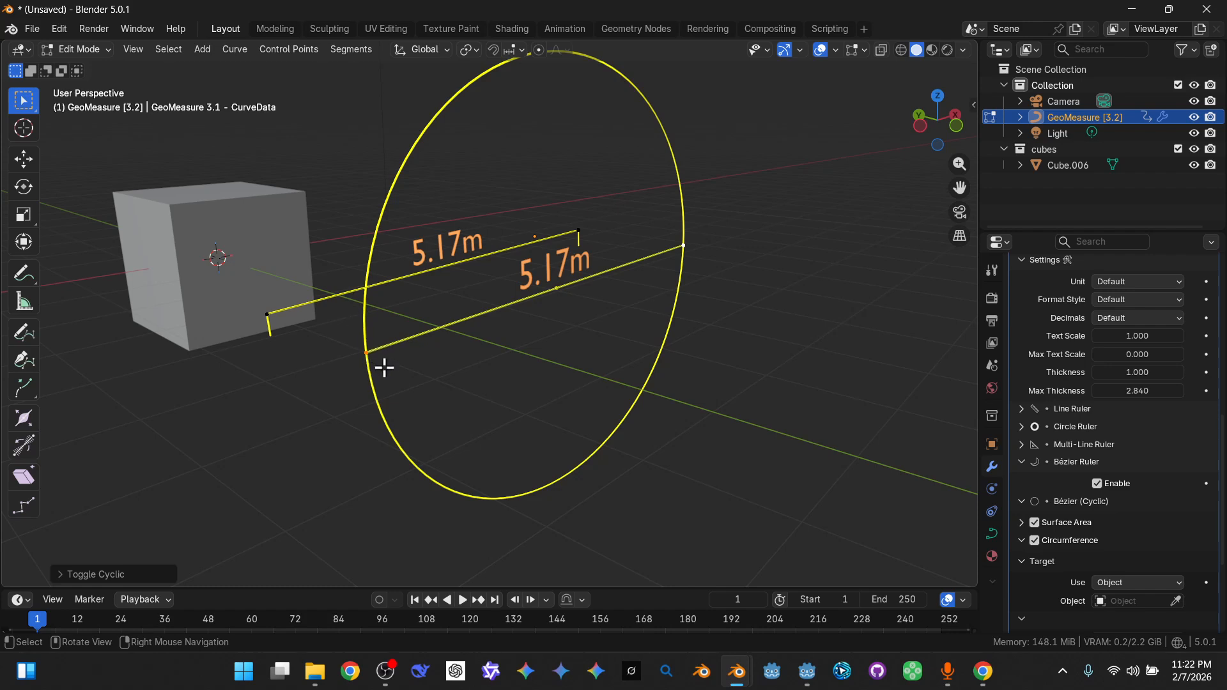
{"action": "mouse_move", "coordinate": [502, 373]}
{"action": "middle_mouse_down"}
{"action": "mouse_move", "coordinate": [542, 370]}
{"action": "mouse_move", "coordinate": [436, 356]}
{"action": "mouse_move", "coordinate": [507, 419]}
{"action": "mouse_move", "coordinate": [552, 405]}
{"action": "mouse_move", "coordinate": [523, 394]}
{"action": "mouse_move", "coordinate": [520, 373]}
{"action": "middle_mouse_up"}
{"action": "key", "text": "s"}
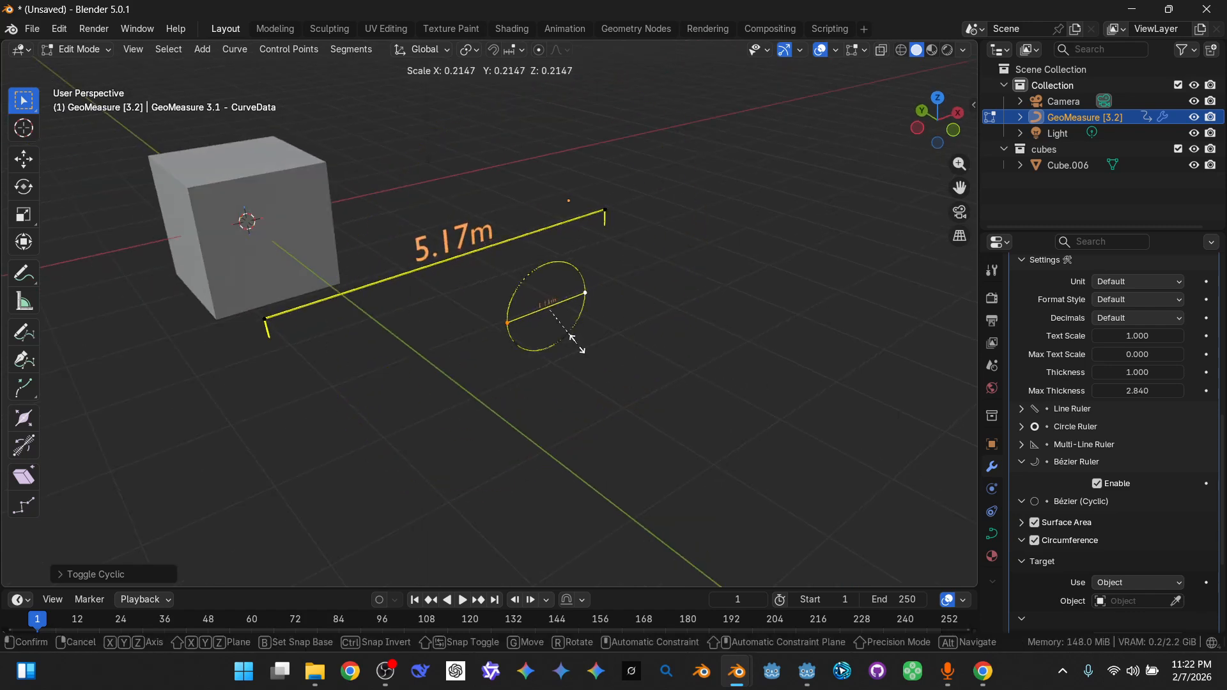
{"action": "left_click", "coordinate": [579, 346]}
{"action": "scroll", "coordinate": [577, 345], "scroll_direction": "up", "scroll_amount": 3}
{"action": "key", "text": "q"}
{"action": "left_click", "coordinate": [577, 346]}
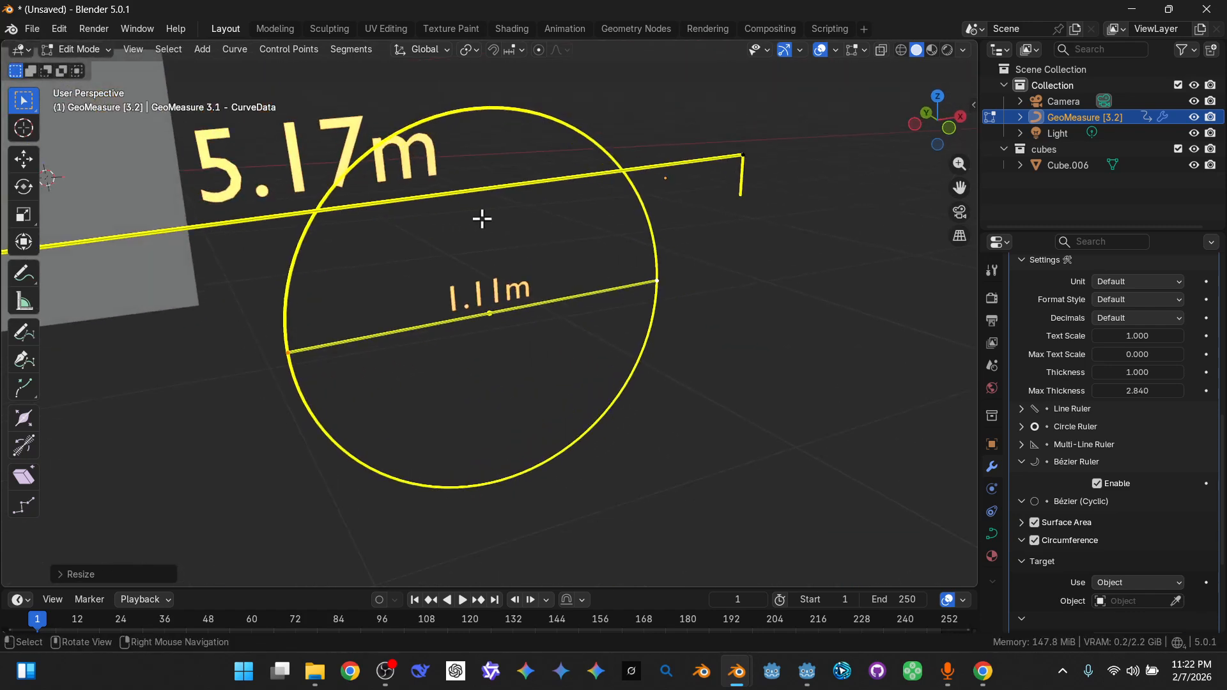
{"action": "mouse_move", "coordinate": [553, 358]}
{"action": "middle_mouse_down"}
{"action": "mouse_move", "coordinate": [534, 394]}
{"action": "mouse_move", "coordinate": [562, 376]}
{"action": "middle_mouse_up"}
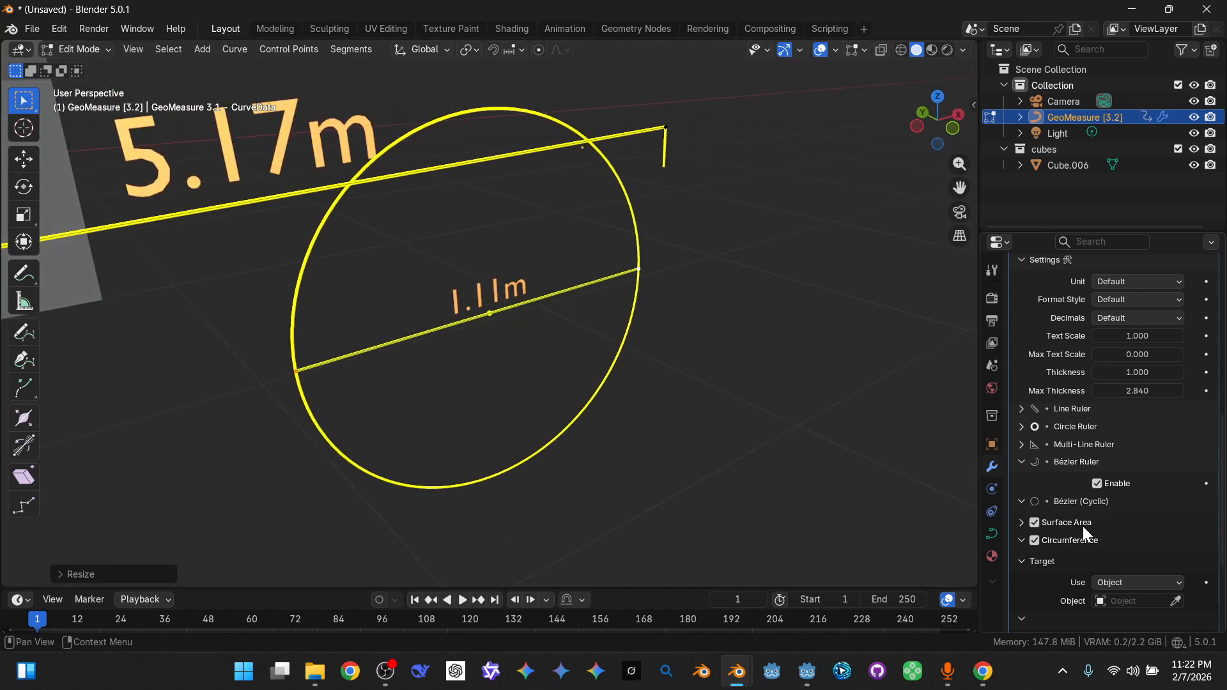
- Expand the Circle Ruler settings and set its Display to Radius only
{"action": "middle_click_drag", "start_coordinate": [705, 376], "coordinate": [471, 358]}
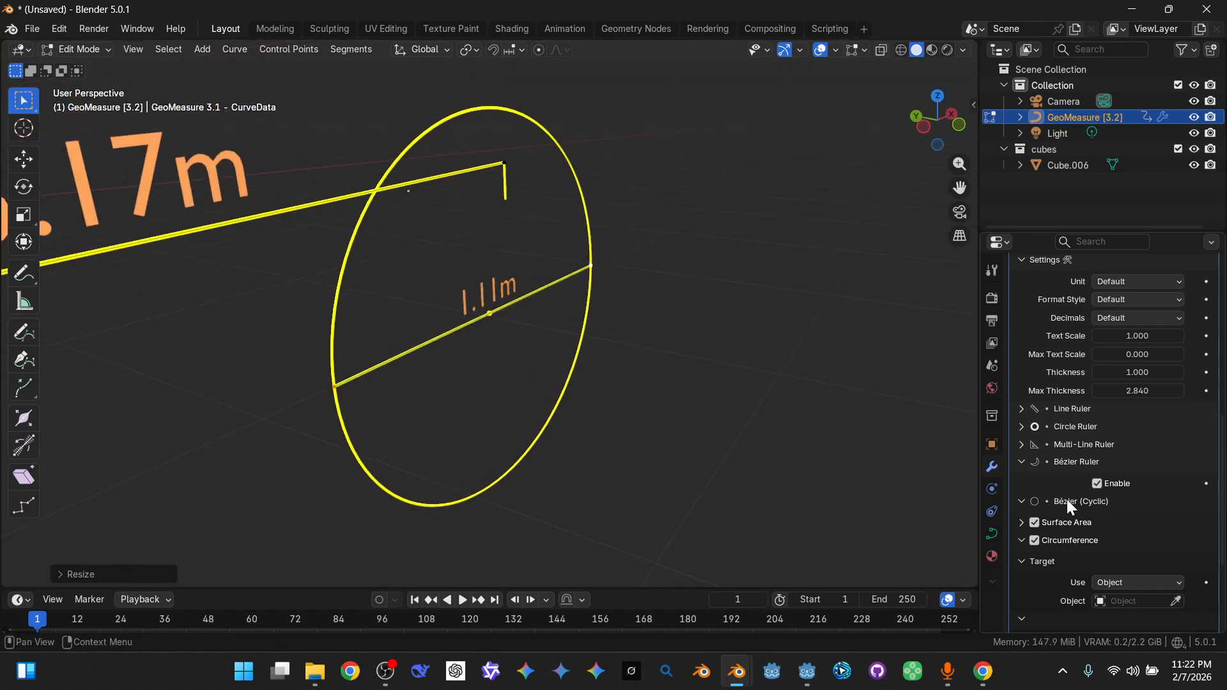
{"action": "left_click", "coordinate": [1041, 426]}
{"action": "scroll", "coordinate": [1050, 449], "scroll_direction": "down", "scroll_amount": 3}
{"action": "left_click", "coordinate": [1115, 370]}
{"action": "left_click", "coordinate": [1110, 402]}
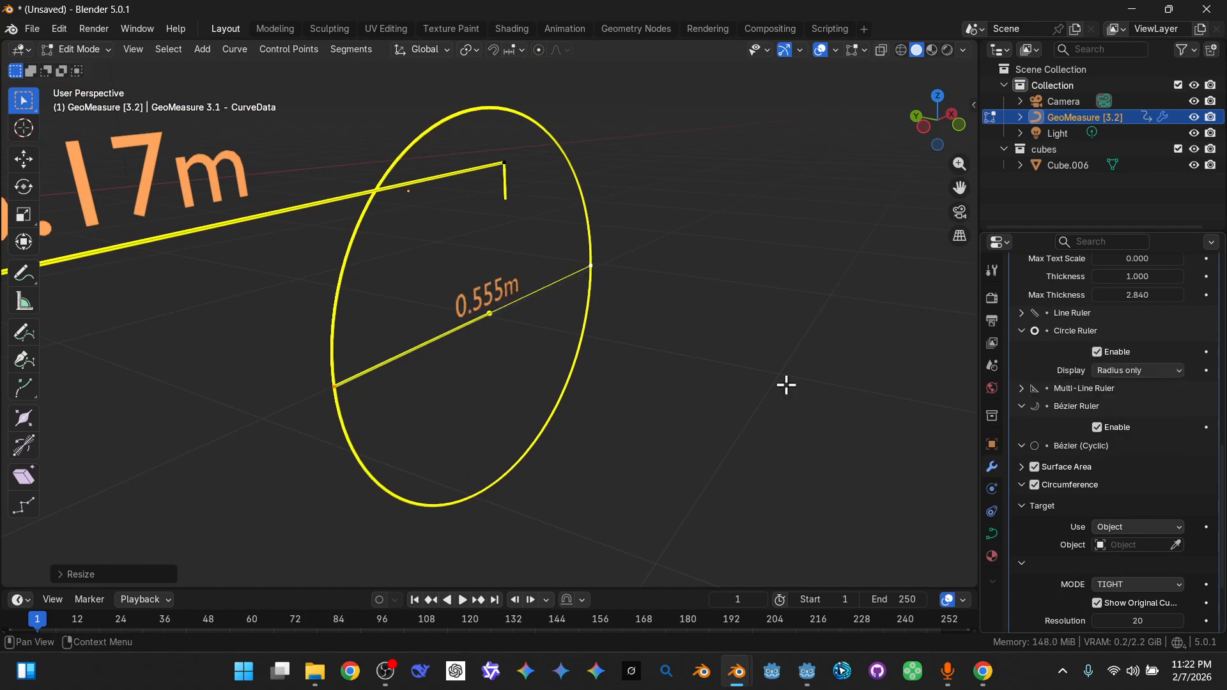
- Switch to Object Mode and set the Circle Ruler's Display to Circumference only
{"action": "middle_click_drag", "start_coordinate": [786, 384], "coordinate": [624, 353]}
{"action": "key", "text": "ctrl+Tab"}
{"action": "left_click", "coordinate": [611, 419]}
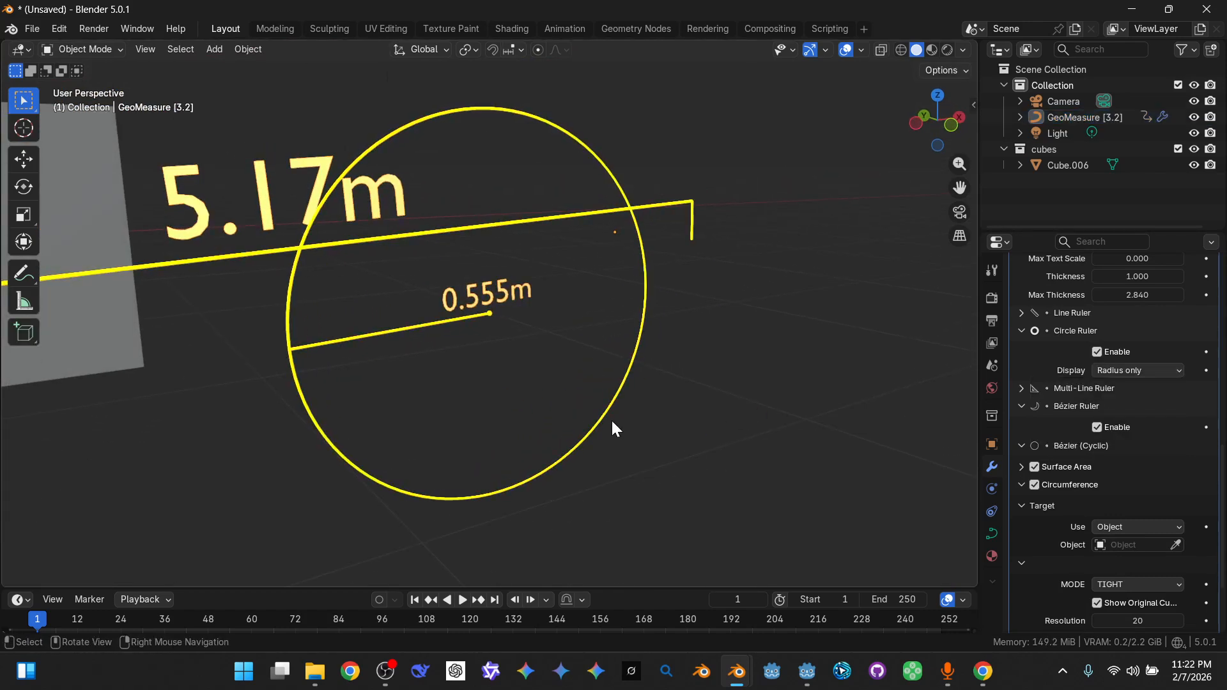
{"action": "scroll", "coordinate": [612, 422], "scroll_direction": "up", "scroll_amount": 1}
{"action": "middle_click_drag", "start_coordinate": [612, 427], "coordinate": [601, 422]}
{"action": "left_click", "coordinate": [1117, 369]}
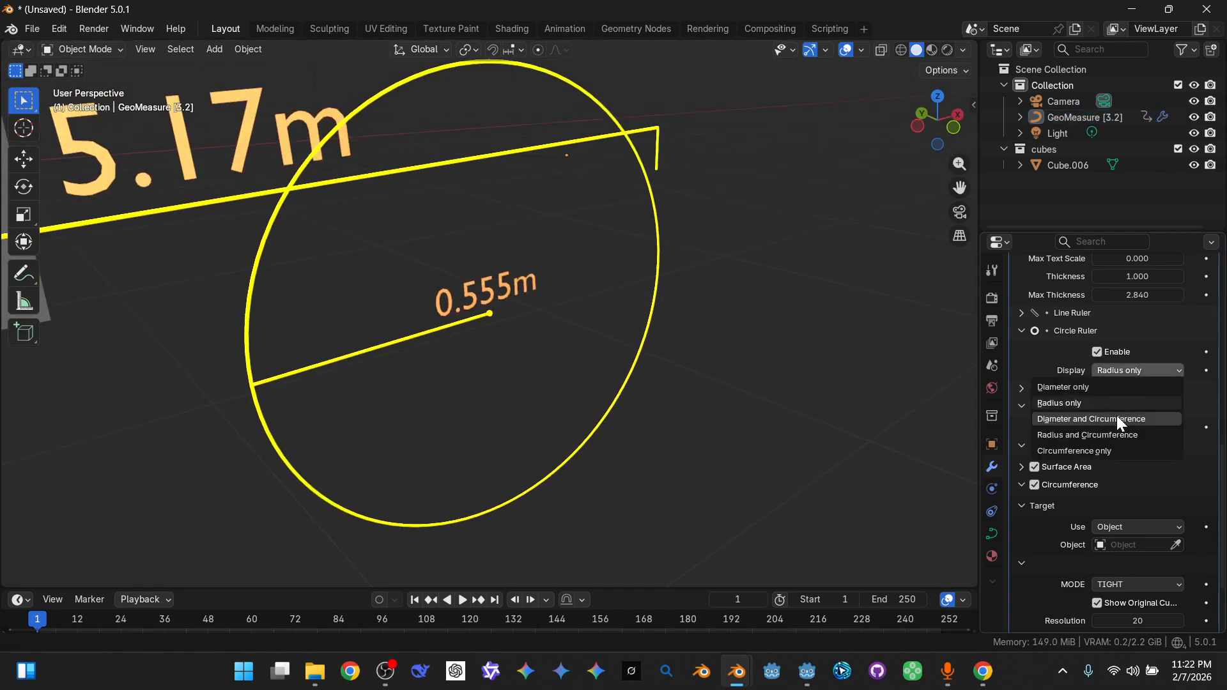
{"action": "left_click", "coordinate": [1109, 451]}
- Set the Circle Ruler's Display to Diameter and Circumference and collapse its settings
{"action": "left_click", "coordinate": [1117, 371]}
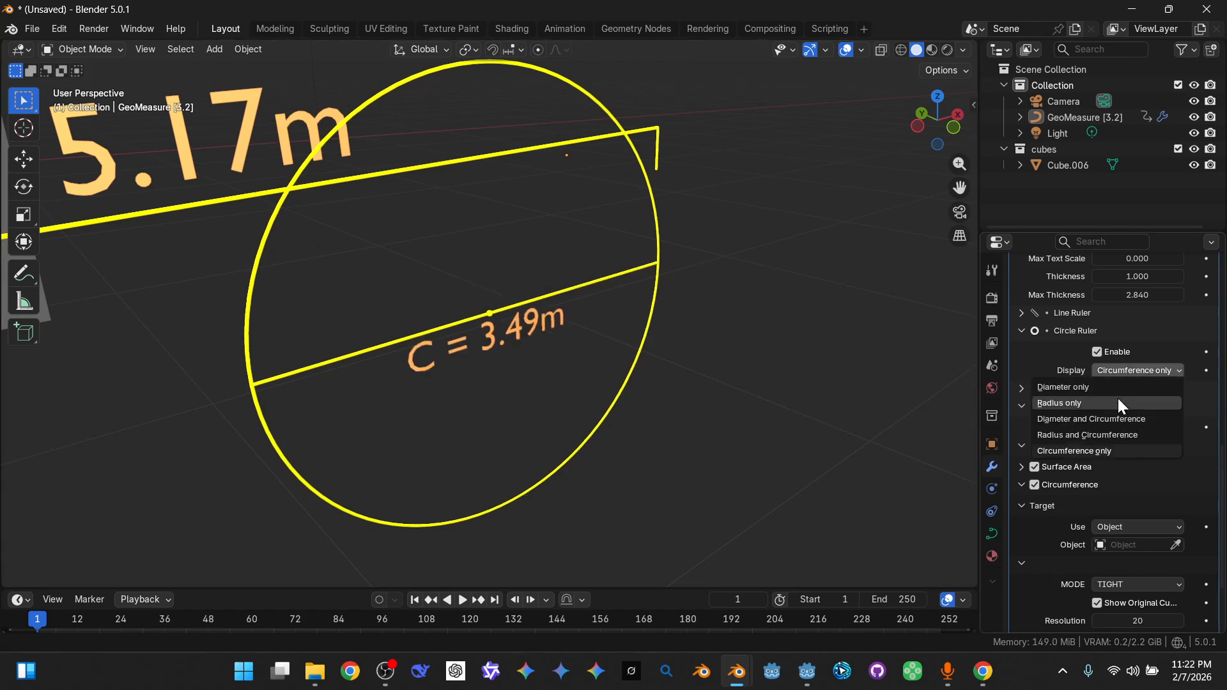
{"action": "left_click", "coordinate": [1110, 418]}
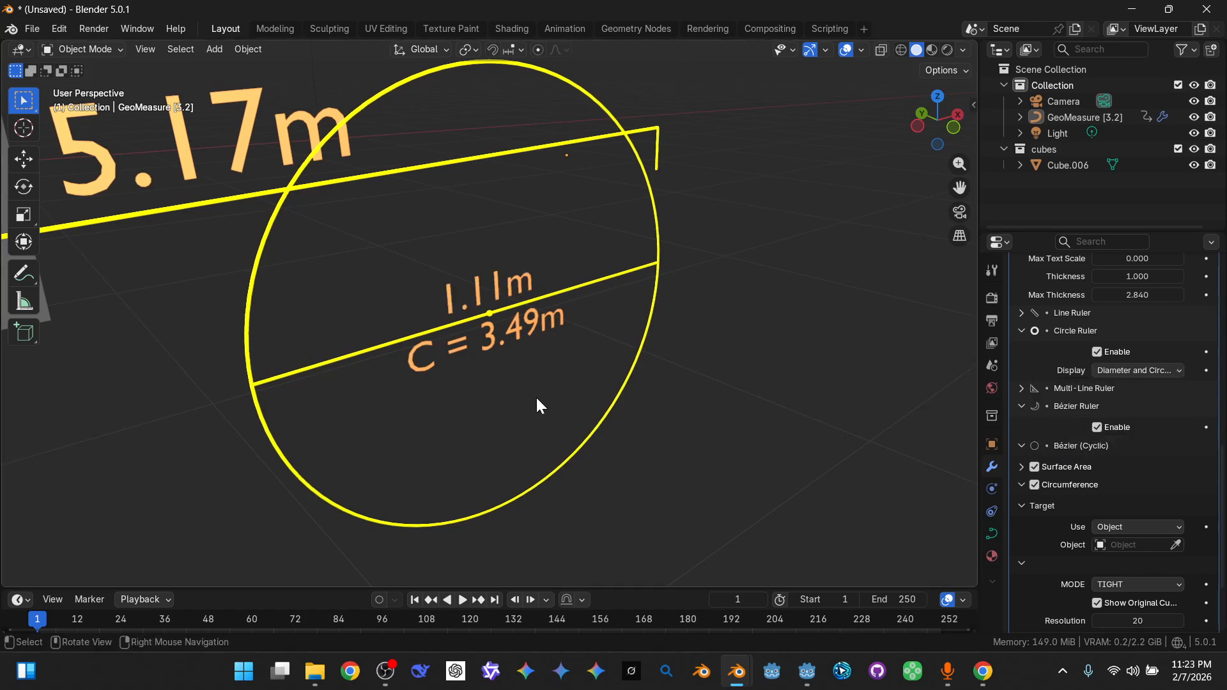
{"action": "left_click", "coordinate": [1021, 331]}
{"action": "scroll", "coordinate": [678, 425], "scroll_direction": "down", "scroll_amount": 5}
{"action": "middle_click_drag", "start_coordinate": [677, 424], "coordinate": [419, 413]}
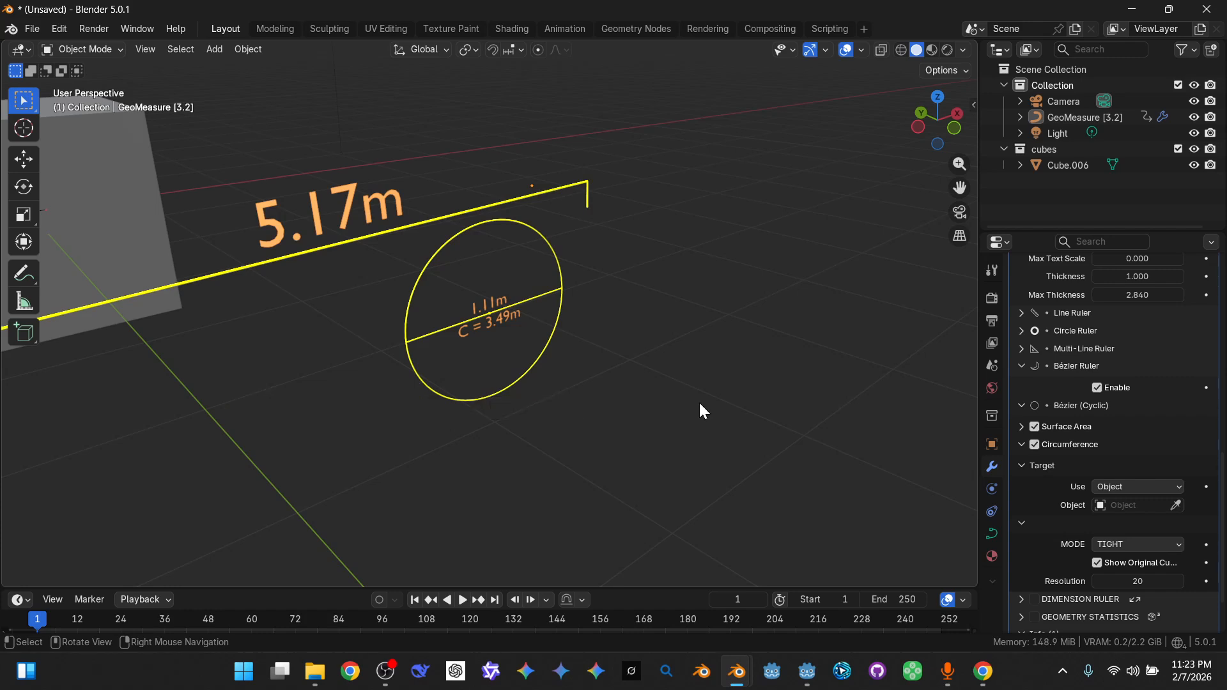
{"action": "key", "text": "Tab"}
{"action": "scroll", "coordinate": [342, 447], "scroll_direction": "down", "scroll_amount": 3}
{"action": "left_click", "coordinate": [160, 329]}
{"action": "key", "text": "ctrl+Tab"}
{"action": "left_click", "coordinate": [178, 280]}
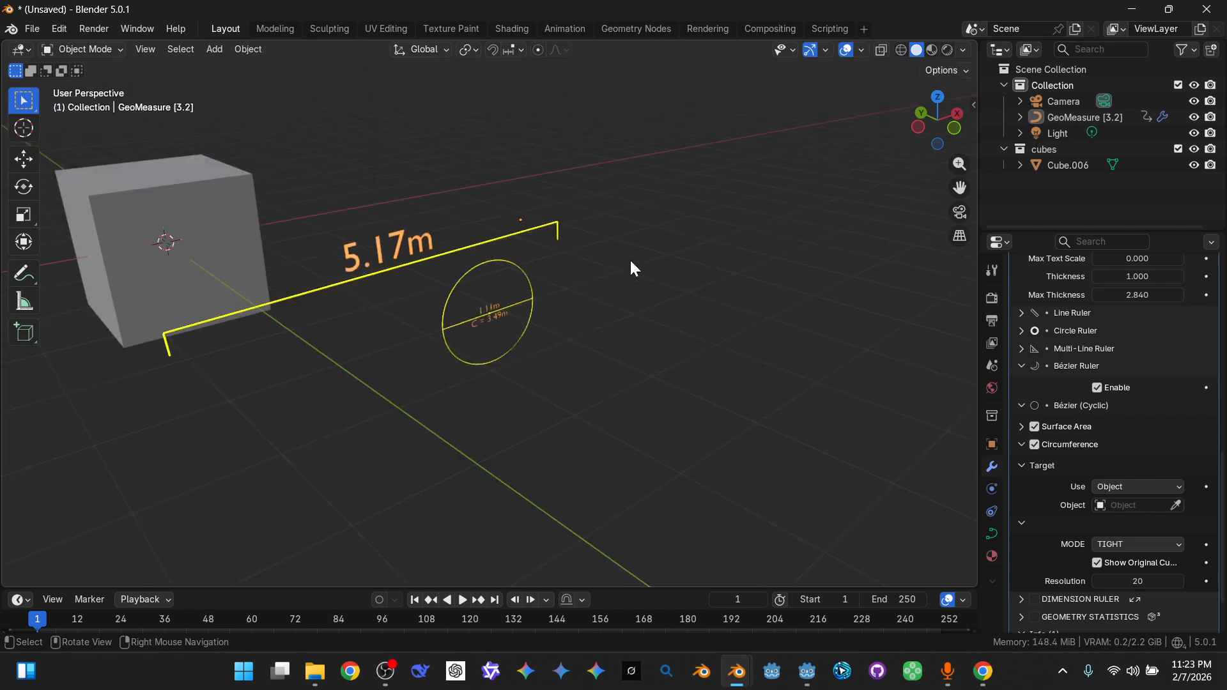
- Return to Edit Mode and duplicate the original line ruler along the Y axis, placing the copy in front of the circle ruler
{"action": "left_click", "coordinate": [163, 332]}
{"action": "key", "text": "ctrl+Tab"}
{"action": "left_click", "coordinate": [175, 333]}
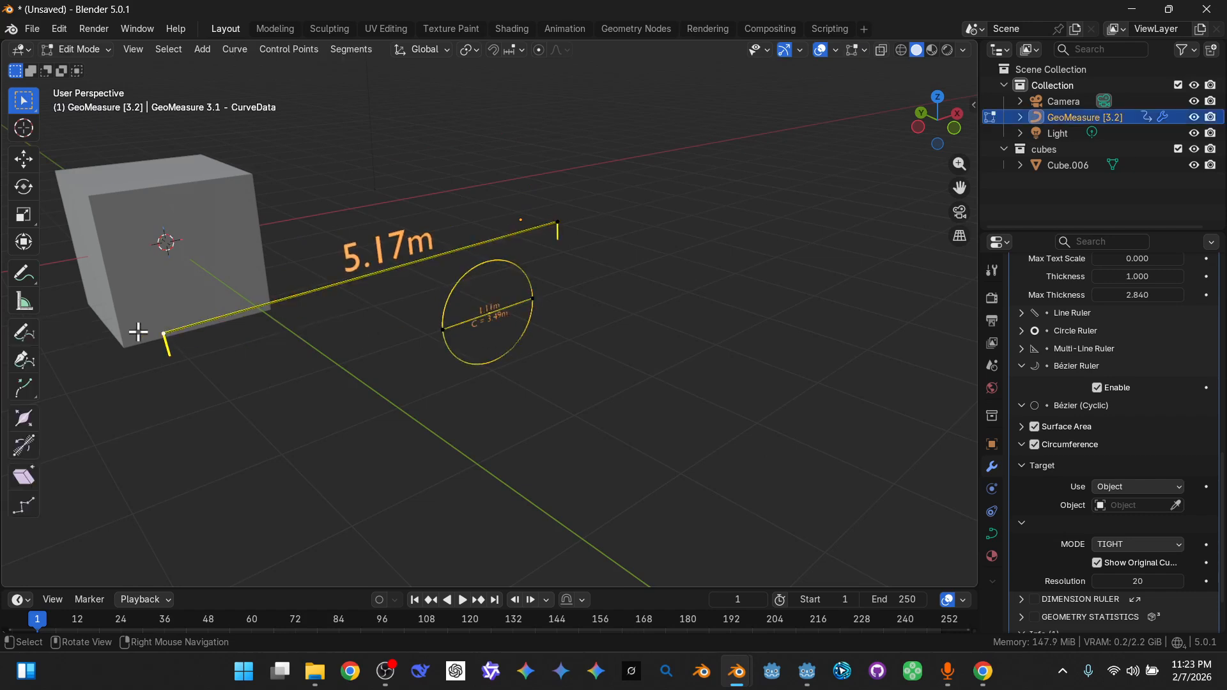
{"action": "left_click_drag", "start_coordinate": [538, 185], "coordinate": [577, 248]}
{"action": "key", "text": "shift+d"}
{"action": "key", "text": "y"}
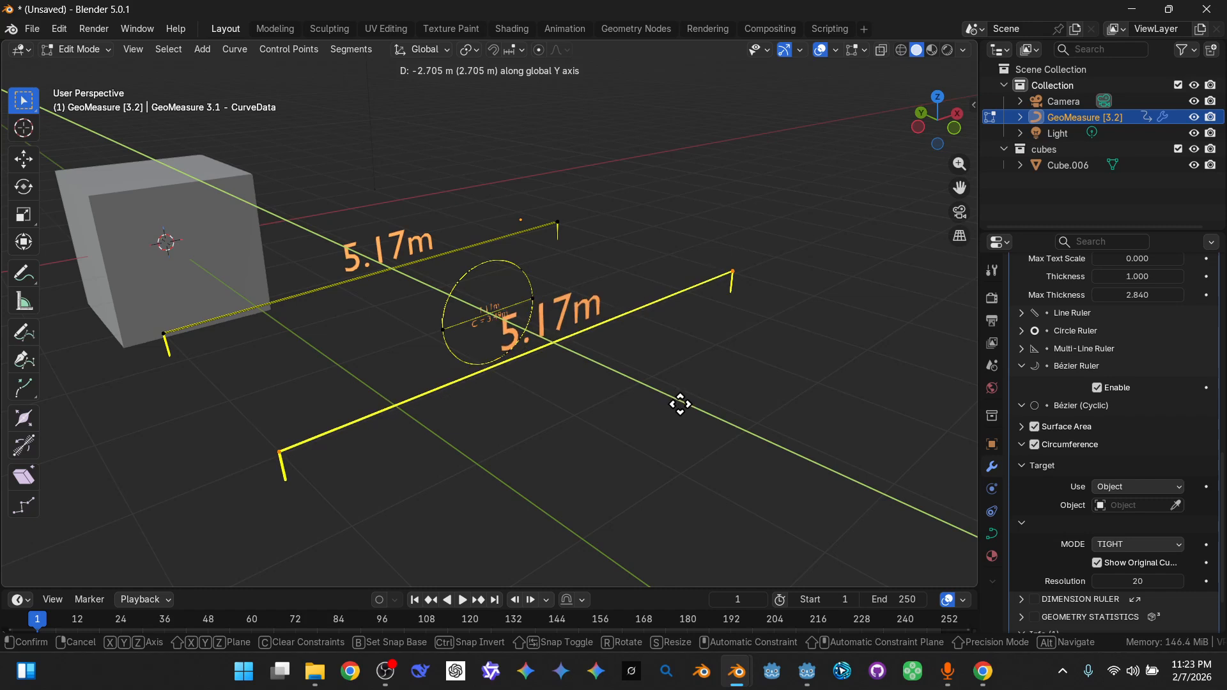
{"action": "left_click", "coordinate": [693, 416]}
{"action": "middle_click_drag", "start_coordinate": [591, 433], "coordinate": [551, 388], "text": "shift"}
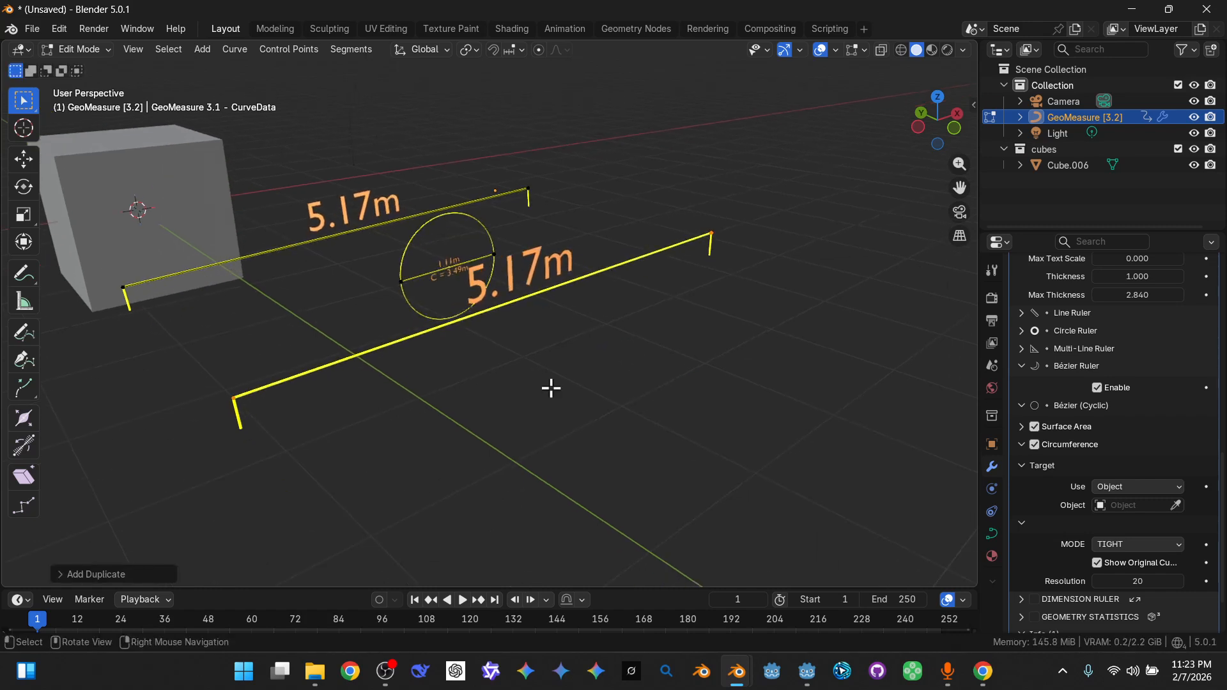
- Select both ends of the duplicated line ruler and scale it down to about 0.92 m long
{"action": "left_click", "coordinate": [708, 284]}
{"action": "middle_click_drag", "start_coordinate": [707, 288], "coordinate": [562, 304]}
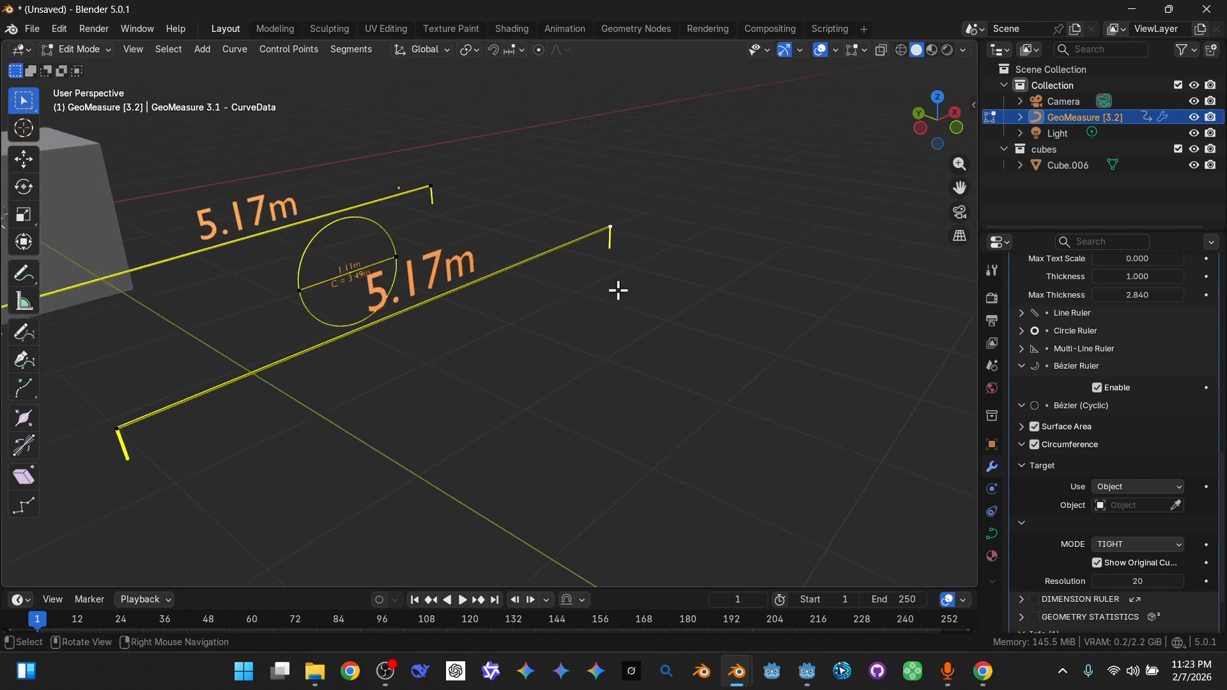
{"action": "left_click", "coordinate": [138, 429]}
{"action": "key", "text": "s"}
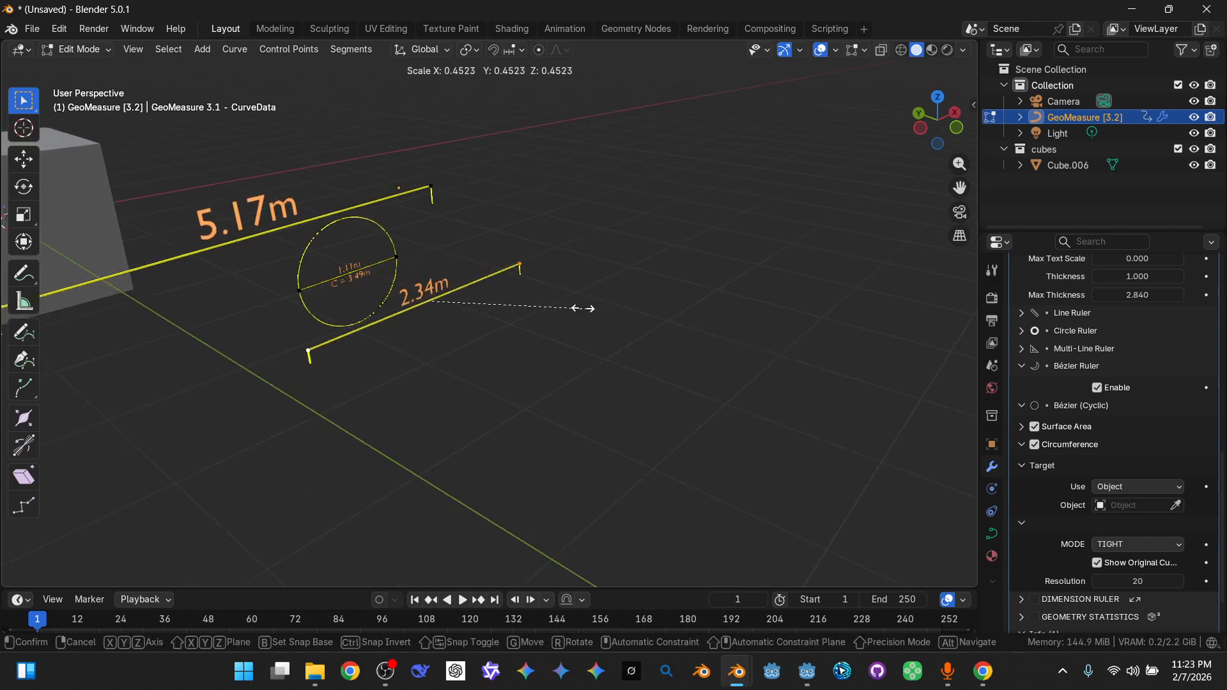
{"action": "left_click", "coordinate": [488, 304]}
{"action": "mouse_move", "coordinate": [487, 304]}
{"action": "middle_mouse_down", "text": "ctrl"}
{"action": "mouse_move", "coordinate": [517, 315]}
{"action": "mouse_move", "coordinate": [503, 313]}
{"action": "middle_mouse_up", "text": "ctrl"}
{"action": "scroll", "coordinate": [526, 329], "scroll_direction": "up", "scroll_amount": 1}
- Extrude a second segment about 1.17 m long from the short ruler's far end, forming a multi-line ruler with an angle of about 142°
{"action": "left_click", "coordinate": [665, 261]}
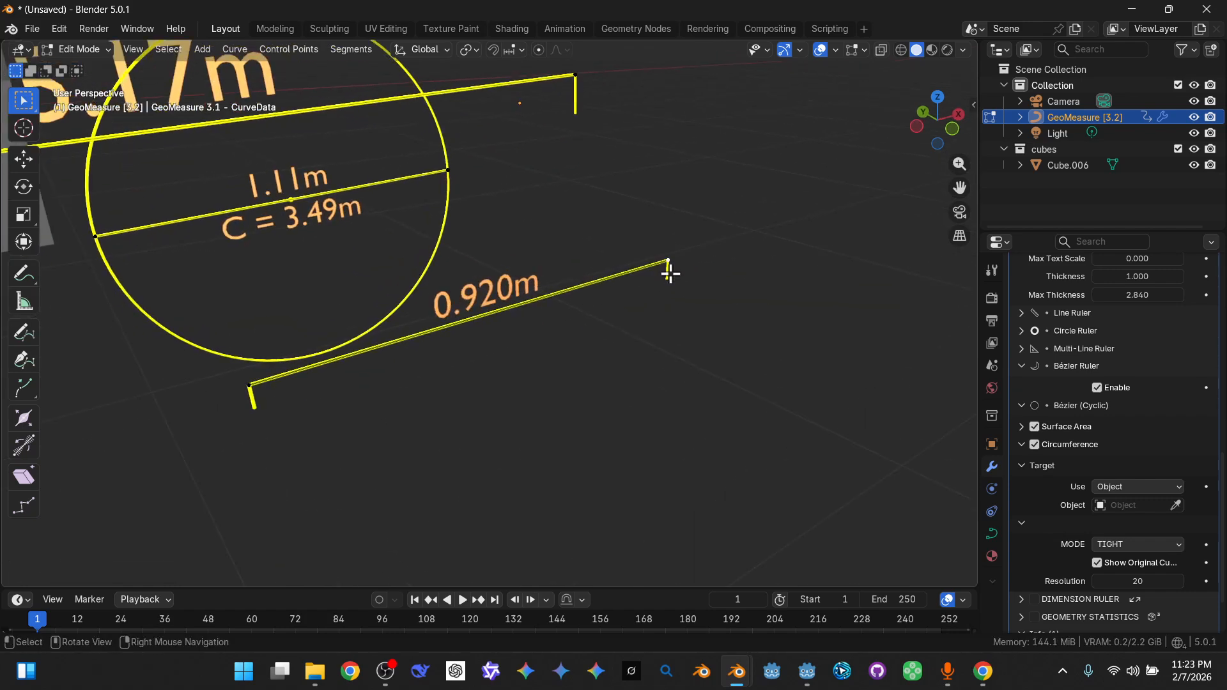
{"action": "key", "text": "e"}
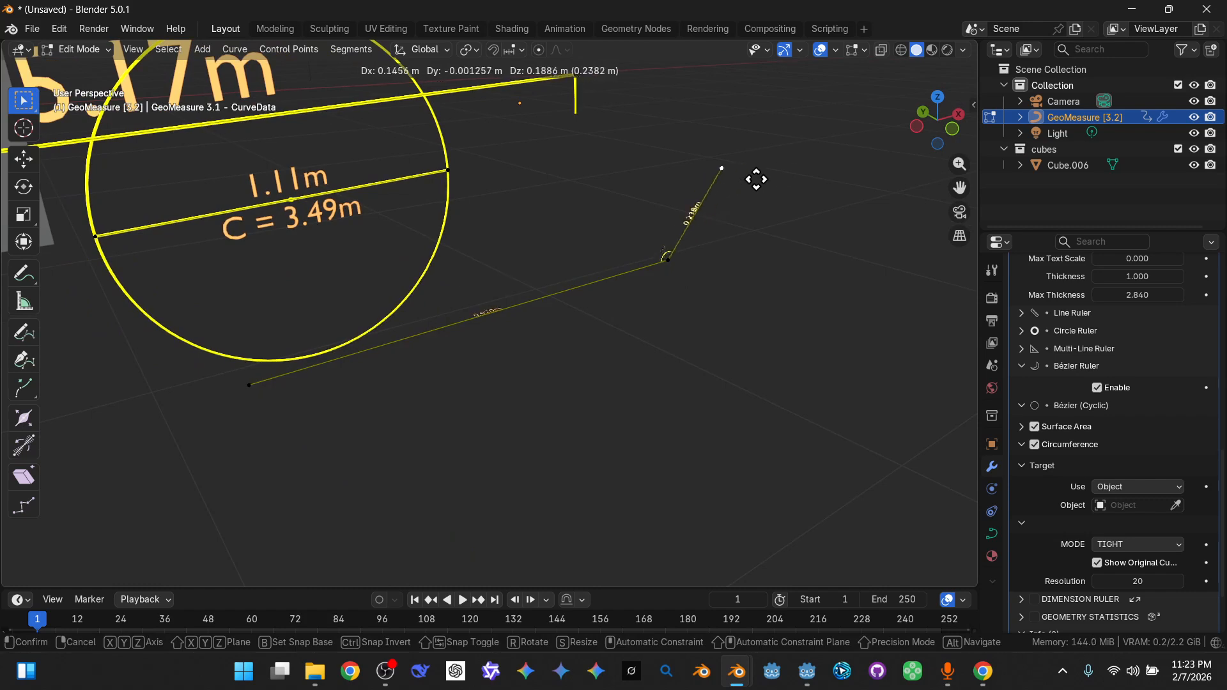
{"action": "left_click", "coordinate": [348, 358]}
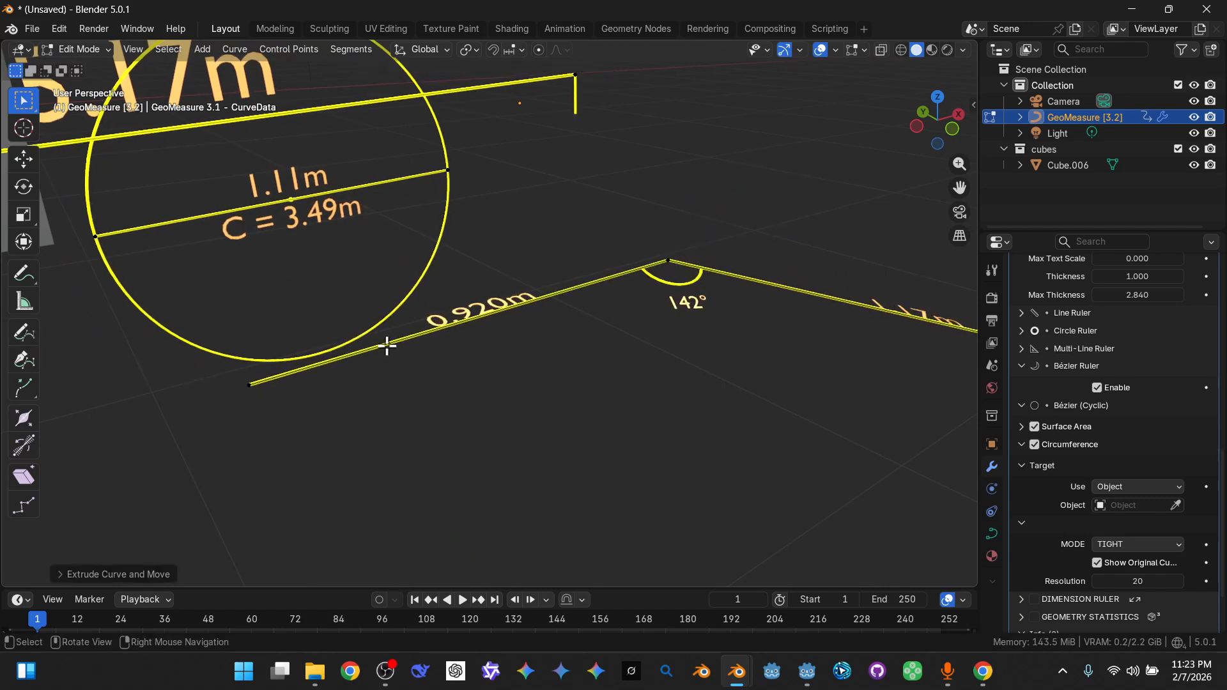
{"action": "middle_click_drag", "start_coordinate": [458, 331], "coordinate": [372, 308]}
{"action": "scroll", "coordinate": [373, 308], "scroll_direction": "down", "scroll_amount": 2}
{"action": "middle_click_drag", "start_coordinate": [501, 329], "coordinate": [504, 386]}
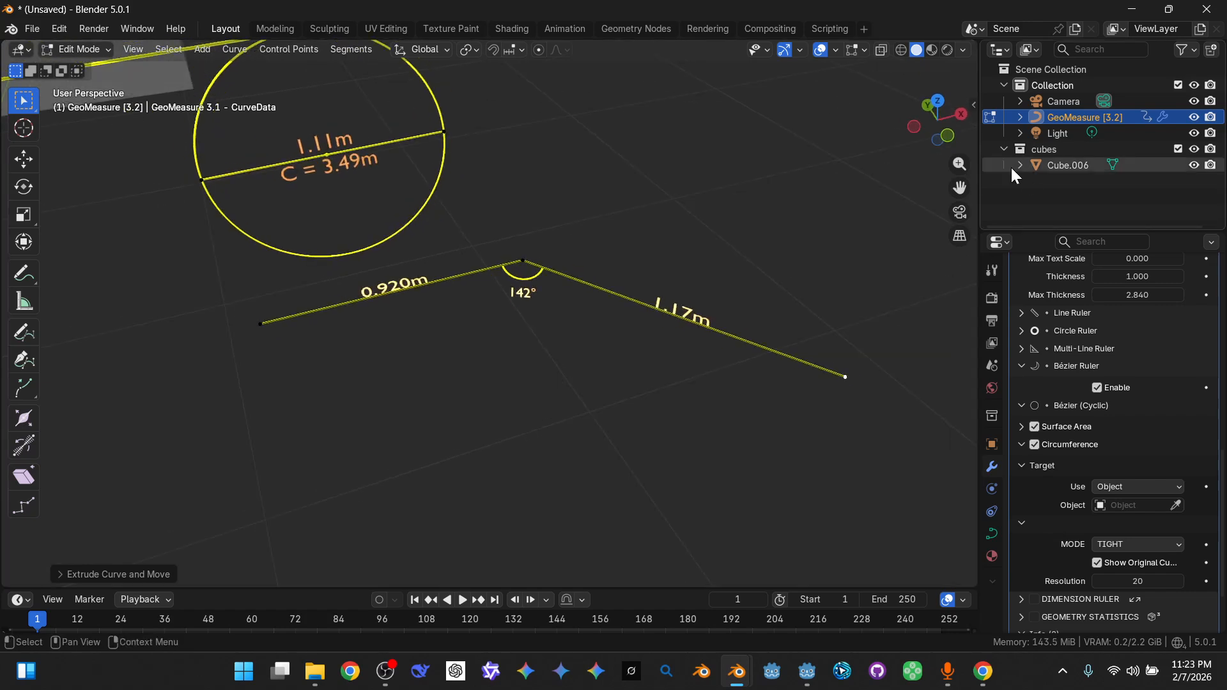
- In front view, raise the multi-line ruler's end point so the second segment is about 1.12 m at about 144°
{"action": "left_click", "coordinate": [946, 139]}
{"action": "key", "text": "g"}
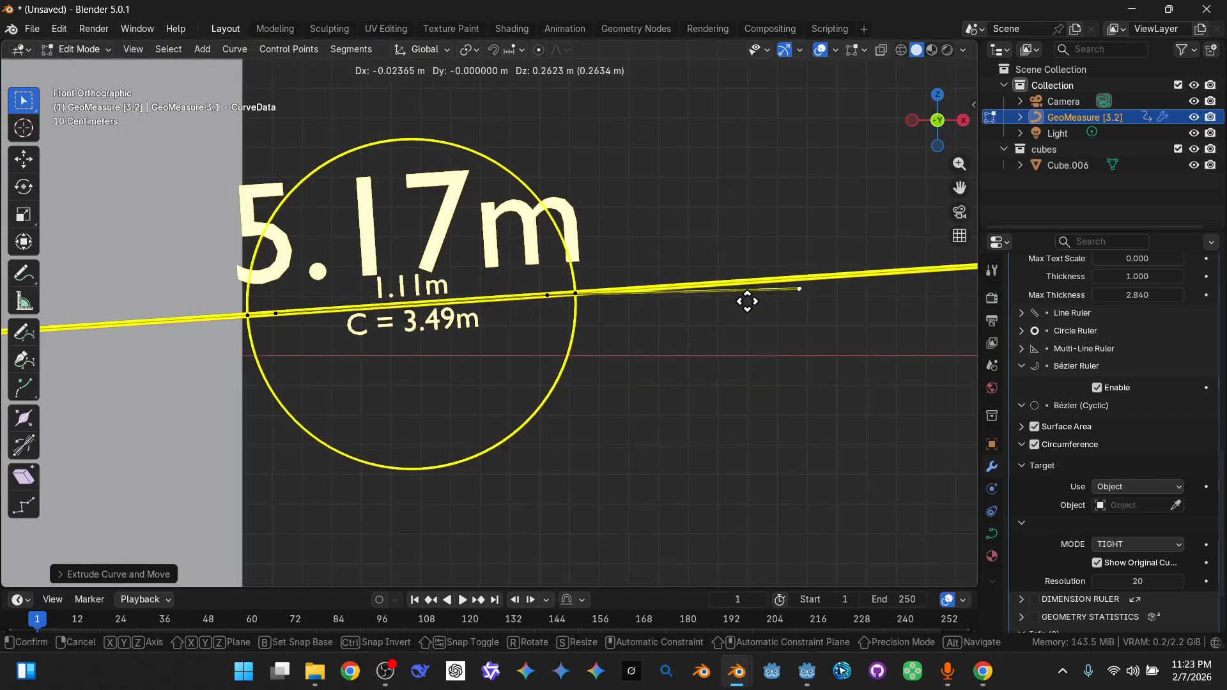
{"action": "left_click", "coordinate": [745, 301]}
{"action": "middle_click_drag", "start_coordinate": [644, 304], "coordinate": [754, 426]}
{"action": "scroll", "coordinate": [731, 392], "scroll_direction": "up", "scroll_amount": 2}
{"action": "middle_click_drag", "start_coordinate": [729, 383], "coordinate": [735, 362]}
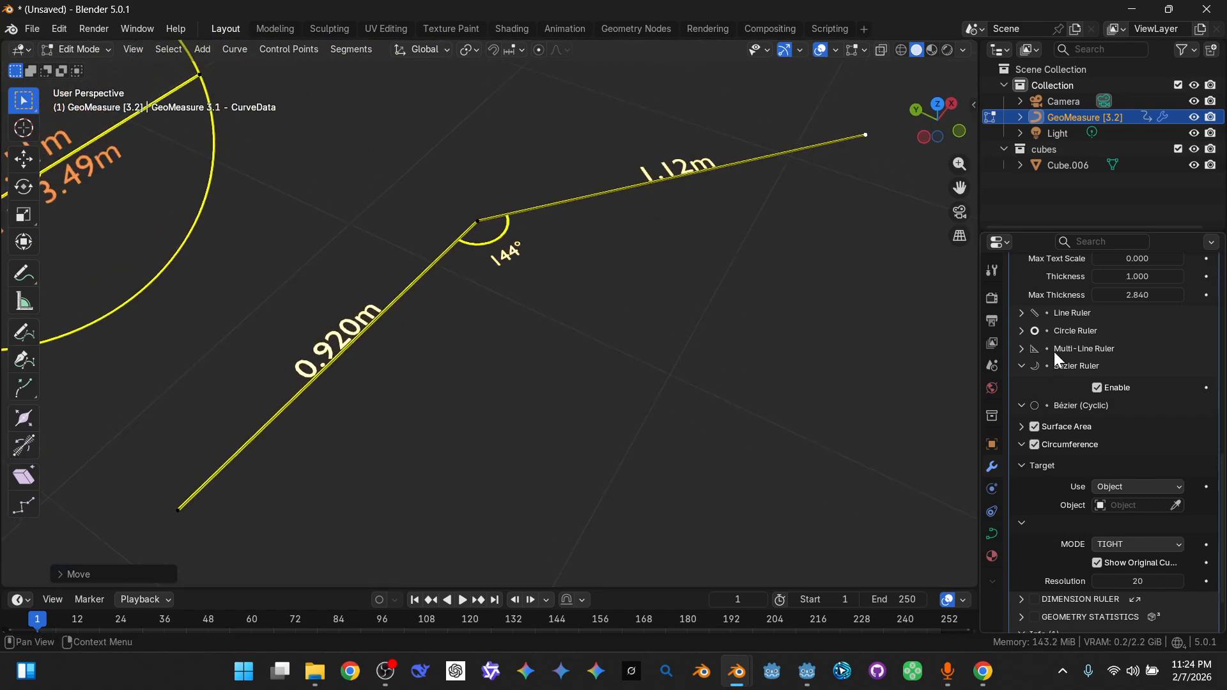
- Widen the Properties editor and expand the Multi-Line Ruler settings
{"action": "middle_click_drag", "start_coordinate": [1049, 365], "coordinate": [1052, 326], "text": "ctrl"}
{"action": "left_click_drag", "start_coordinate": [977, 362], "coordinate": [874, 357]}
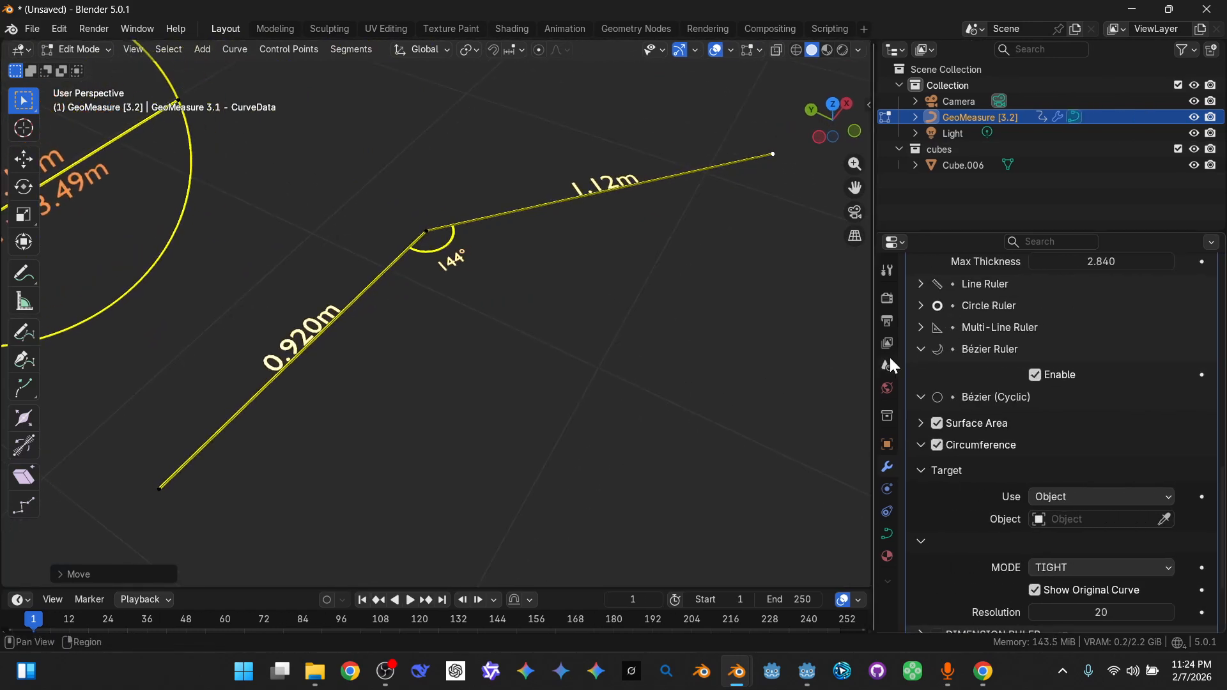
{"action": "left_click", "coordinate": [984, 324]}
- Switch the Multi-Line Ruler's Enable and Length options off and back on
{"action": "left_click", "coordinate": [1045, 349]}
{"action": "left_click", "coordinate": [1044, 347]}
{"action": "left_click", "coordinate": [1043, 372]}
{"action": "left_click", "coordinate": [1042, 370]}
{"action": "middle_click_drag", "start_coordinate": [528, 367], "coordinate": [499, 351]}
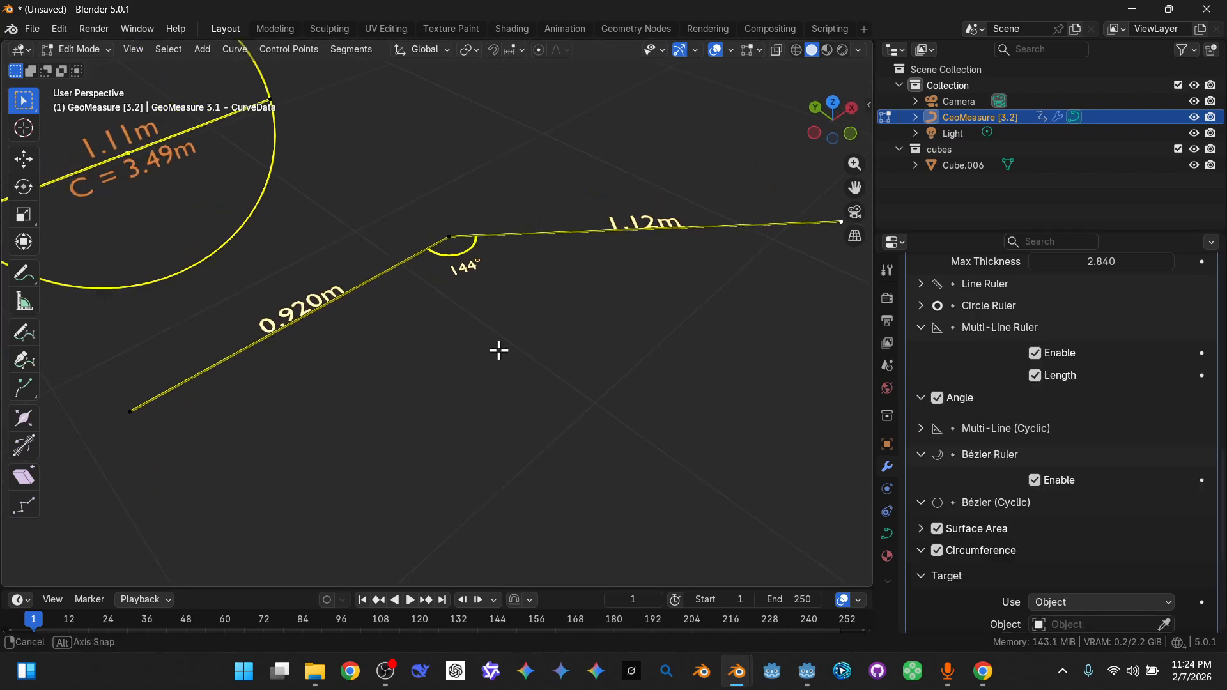
- Extrude a third segment about 1.09 m long along the Y axis from the multi-line ruler's free starting point
{"action": "key", "text": "ctrl+Tab"}
{"action": "key", "text": "Escape"}
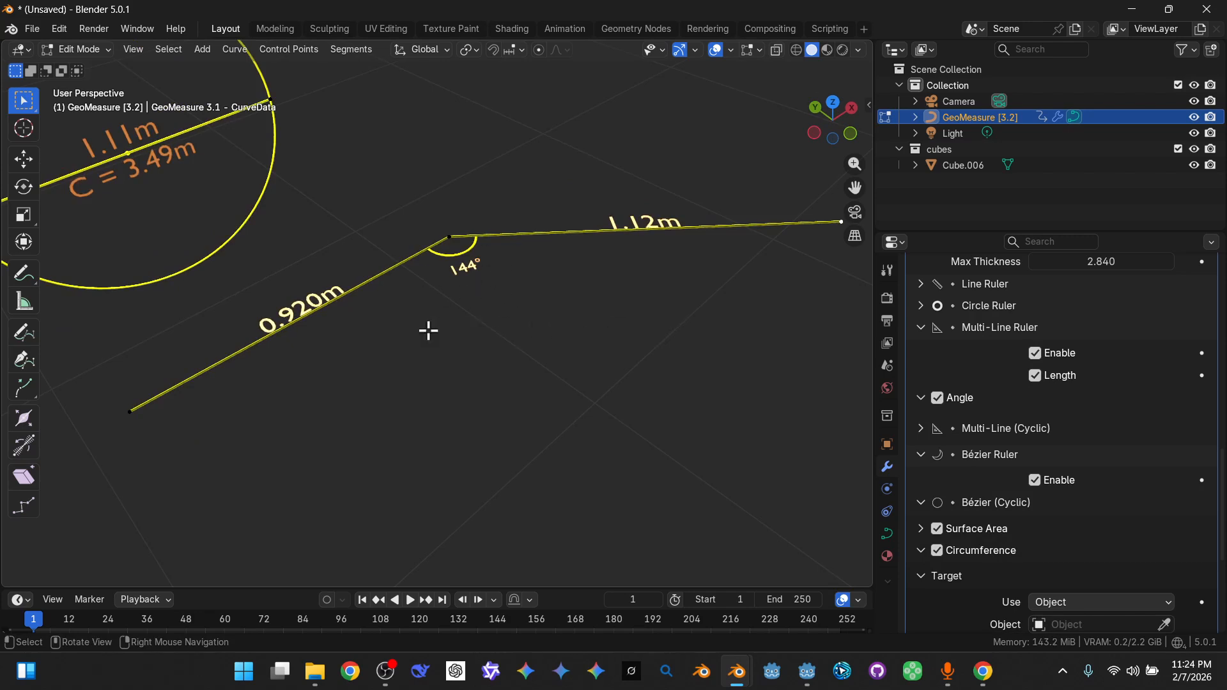
{"action": "left_click", "coordinate": [126, 420]}
{"action": "scroll", "coordinate": [198, 445], "scroll_direction": "down", "scroll_amount": 2}
{"action": "middle_click_drag", "start_coordinate": [243, 458], "coordinate": [307, 476]}
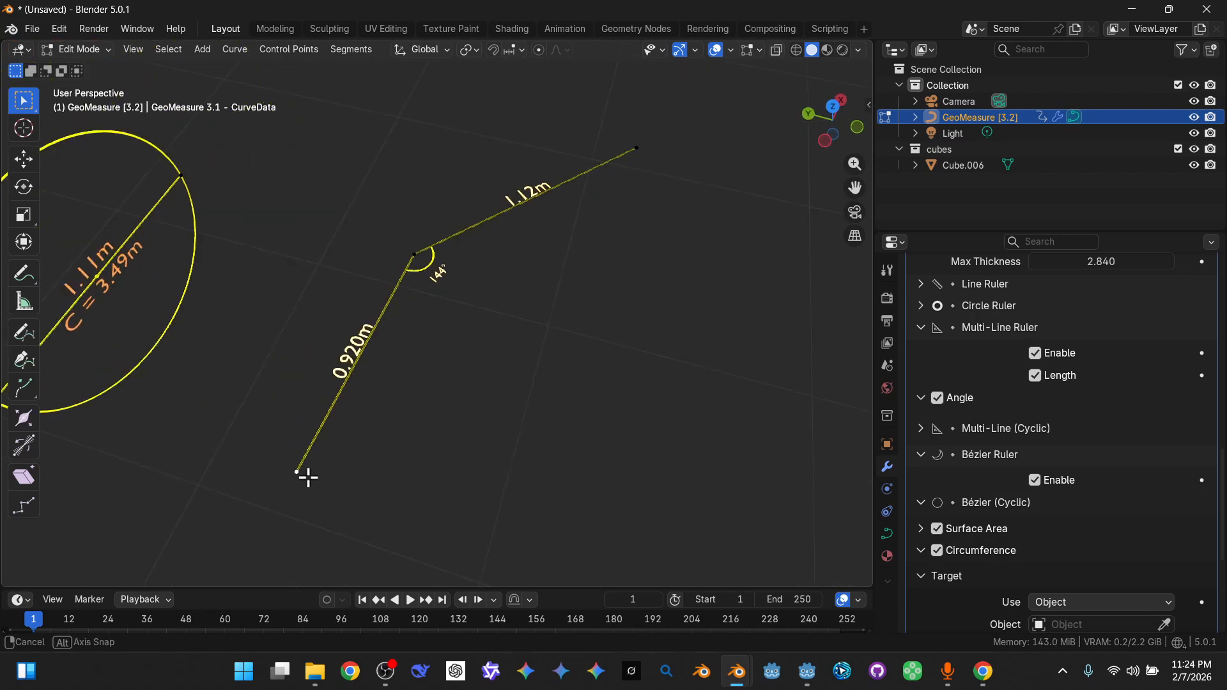
{"action": "key", "text": "g"}
{"action": "middle_click_drag", "start_coordinate": [402, 495], "coordinate": [421, 502]}
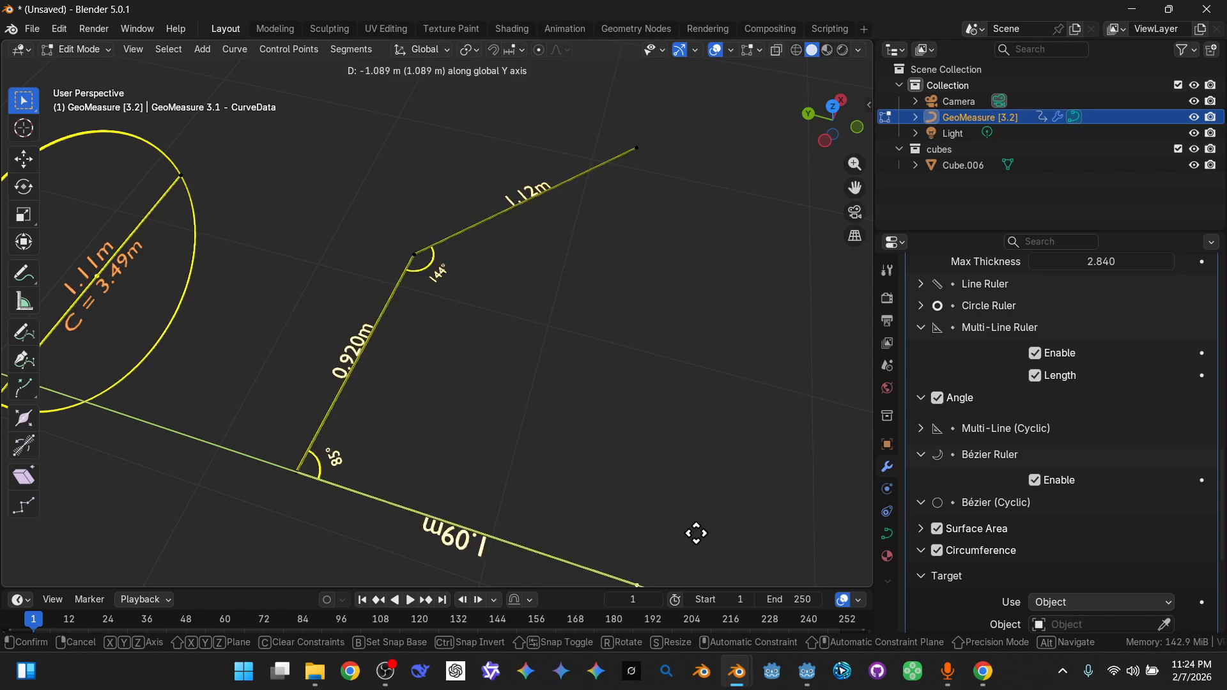
{"action": "left_click", "coordinate": [677, 547]}
{"action": "middle_click_drag", "start_coordinate": [565, 487], "coordinate": [509, 397]}
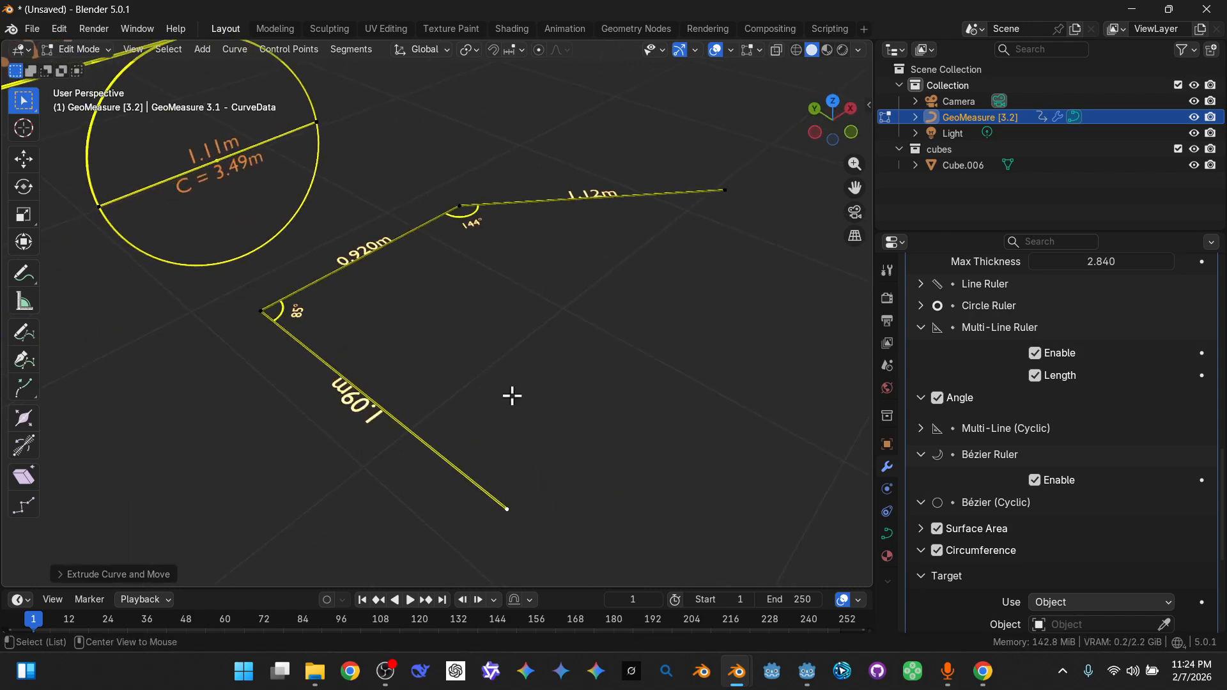
- Close the multi-line ruler into a cyclic four-sided shape and inspect its lengths and angles
{"action": "key", "text": "alt+c"}
{"action": "middle_click_drag", "start_coordinate": [457, 373], "coordinate": [406, 380]}
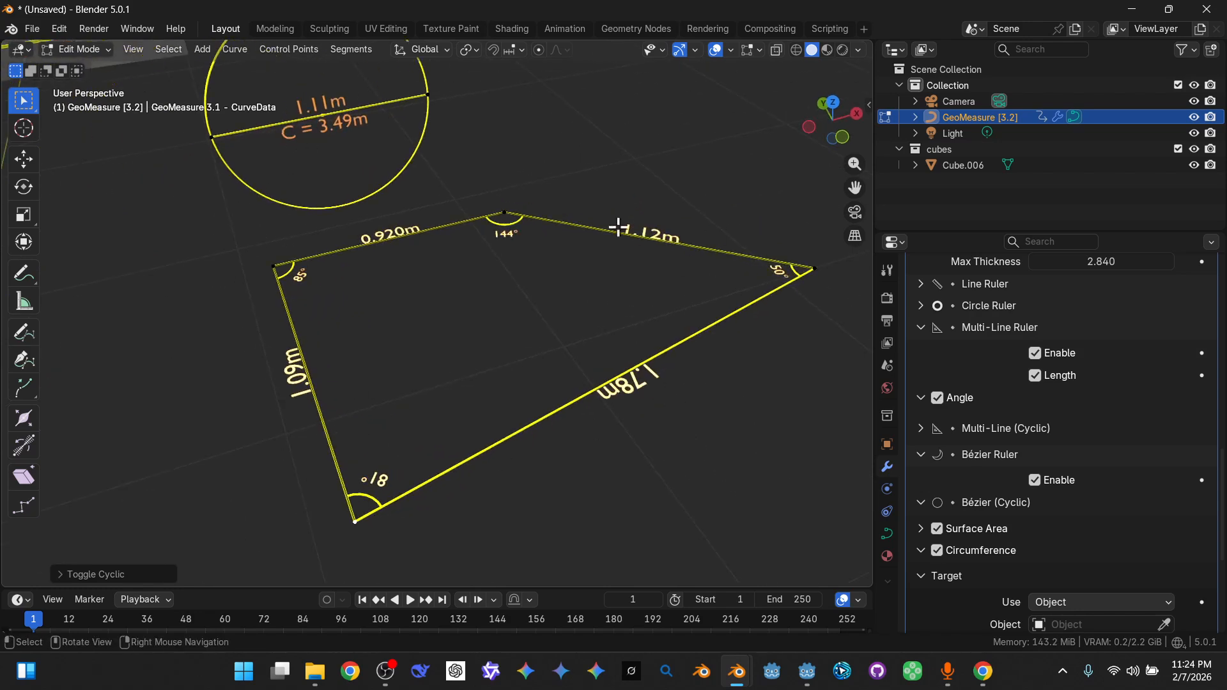
{"action": "middle_click_drag", "start_coordinate": [563, 208], "coordinate": [536, 315]}
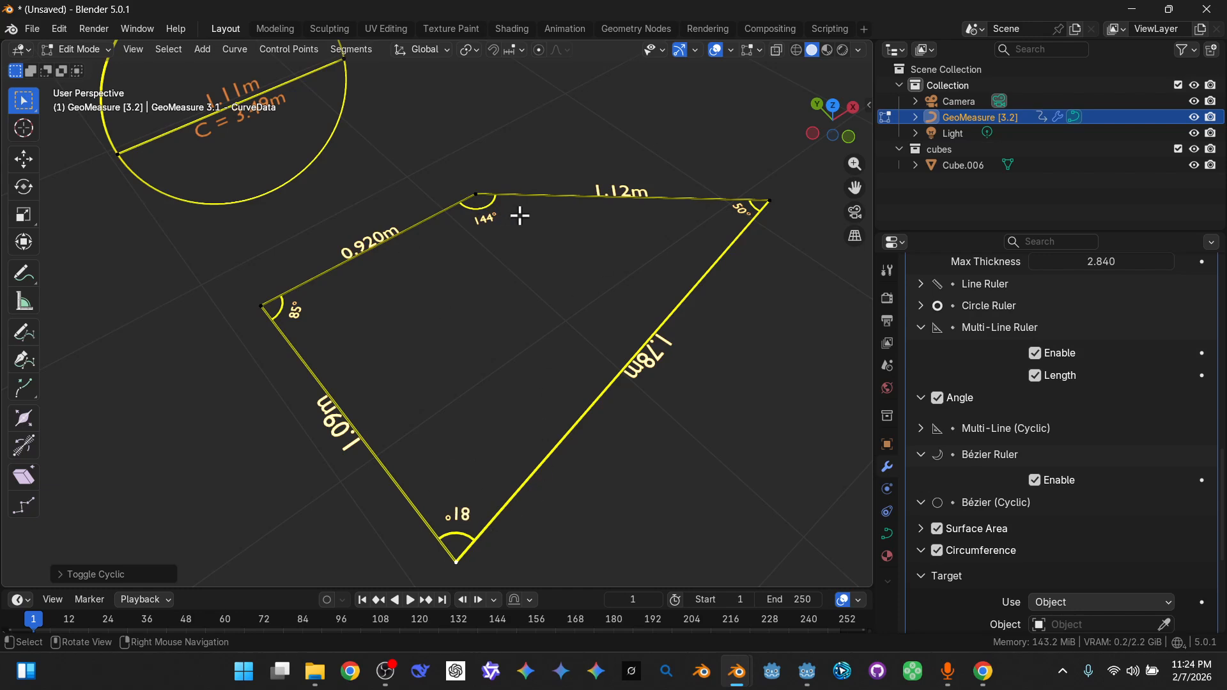
{"action": "middle_click_drag", "start_coordinate": [451, 432], "coordinate": [298, 321]}
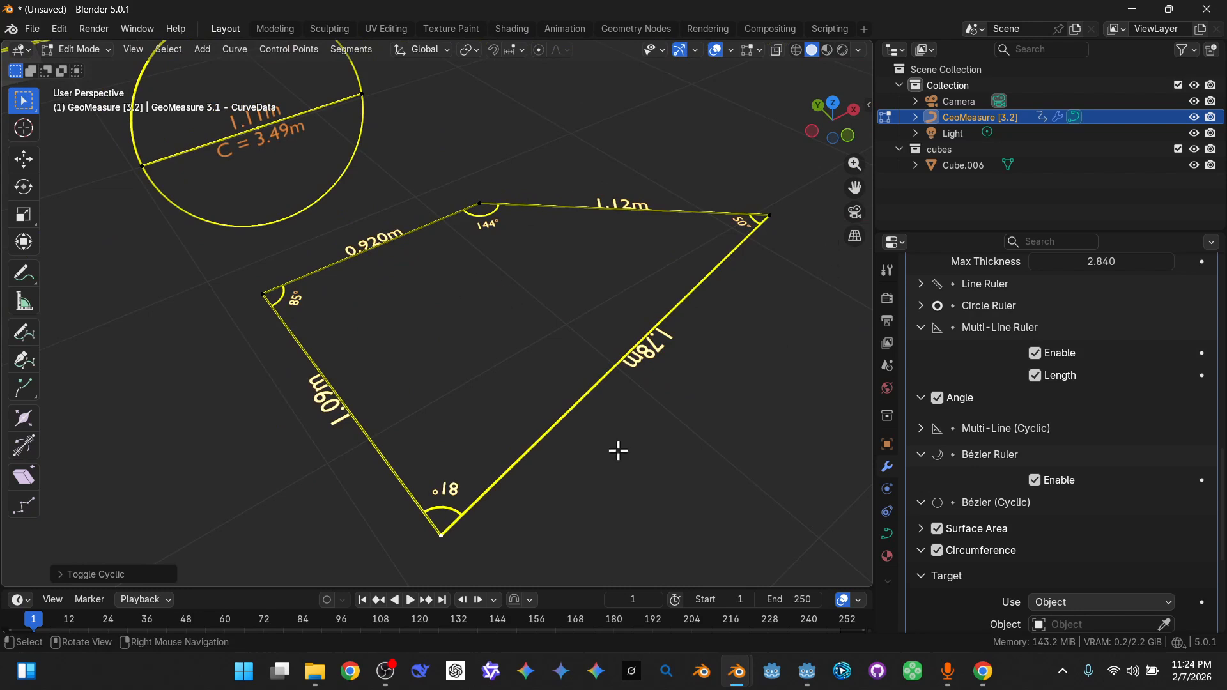
{"action": "middle_click_drag", "start_coordinate": [480, 470], "coordinate": [498, 442]}
{"action": "key", "text": "ctrl+Tab"}
{"action": "key", "text": "ctrl+Tab"}
{"action": "left_click", "coordinate": [640, 404]}
- Add a Bézier circle to the ruler curve and move it along the Y axis, clear of the other rulers
{"action": "scroll", "coordinate": [563, 389], "scroll_direction": "down", "scroll_amount": 5}
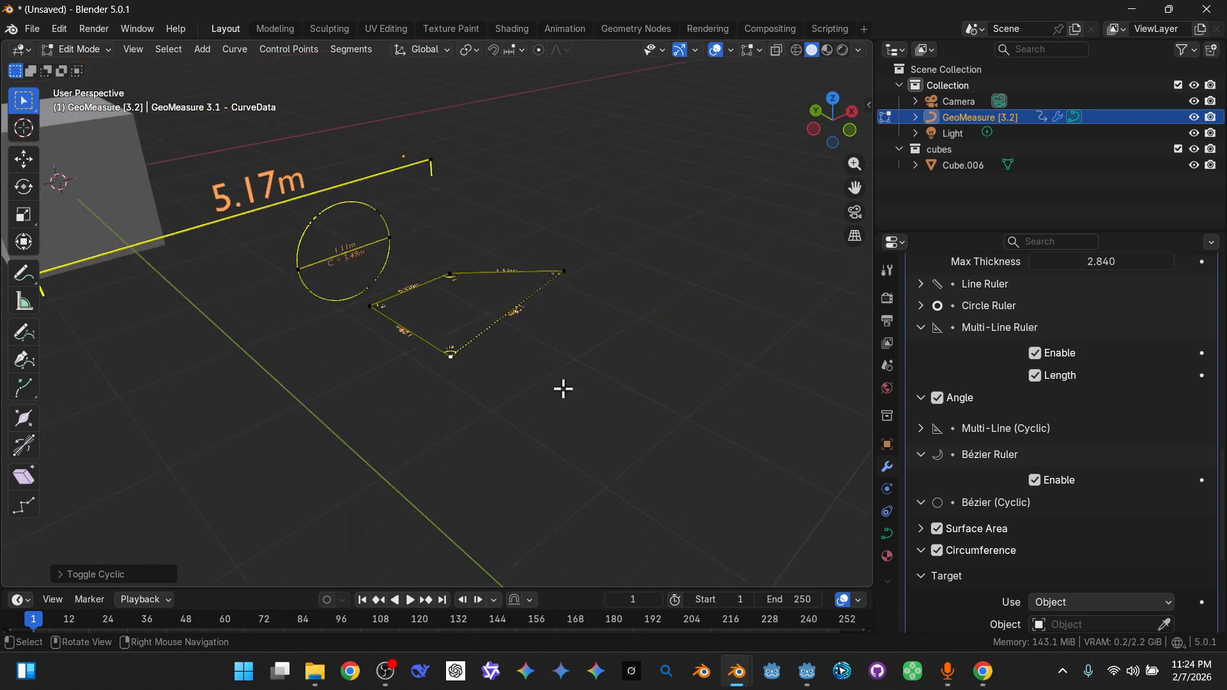
{"action": "key", "text": "shift+a"}
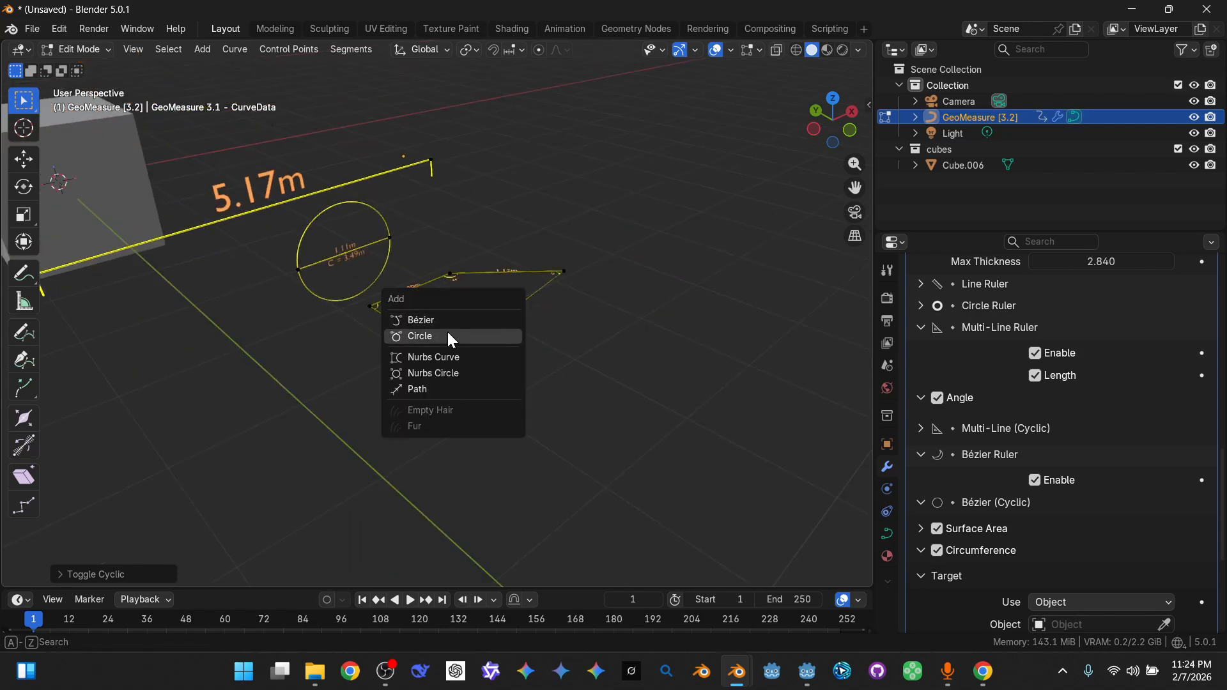
{"action": "left_click", "coordinate": [448, 334]}
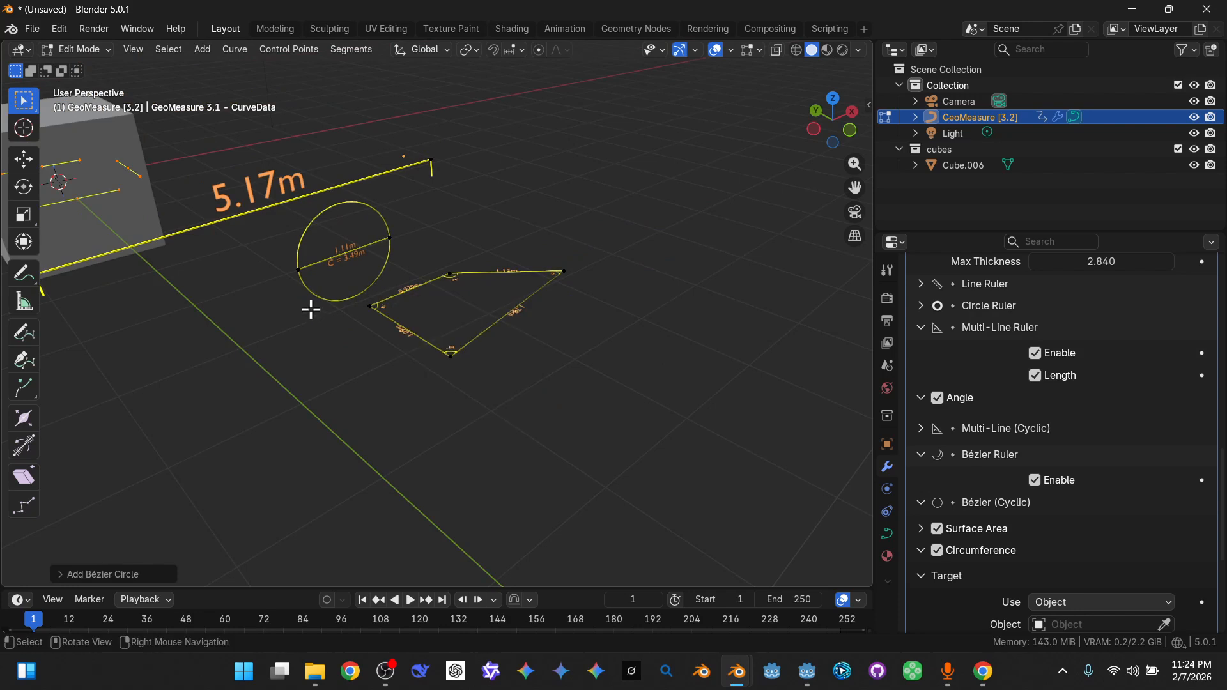
{"action": "key", "text": "g"}
{"action": "key", "text": "y"}
{"action": "left_click", "coordinate": [660, 494]}
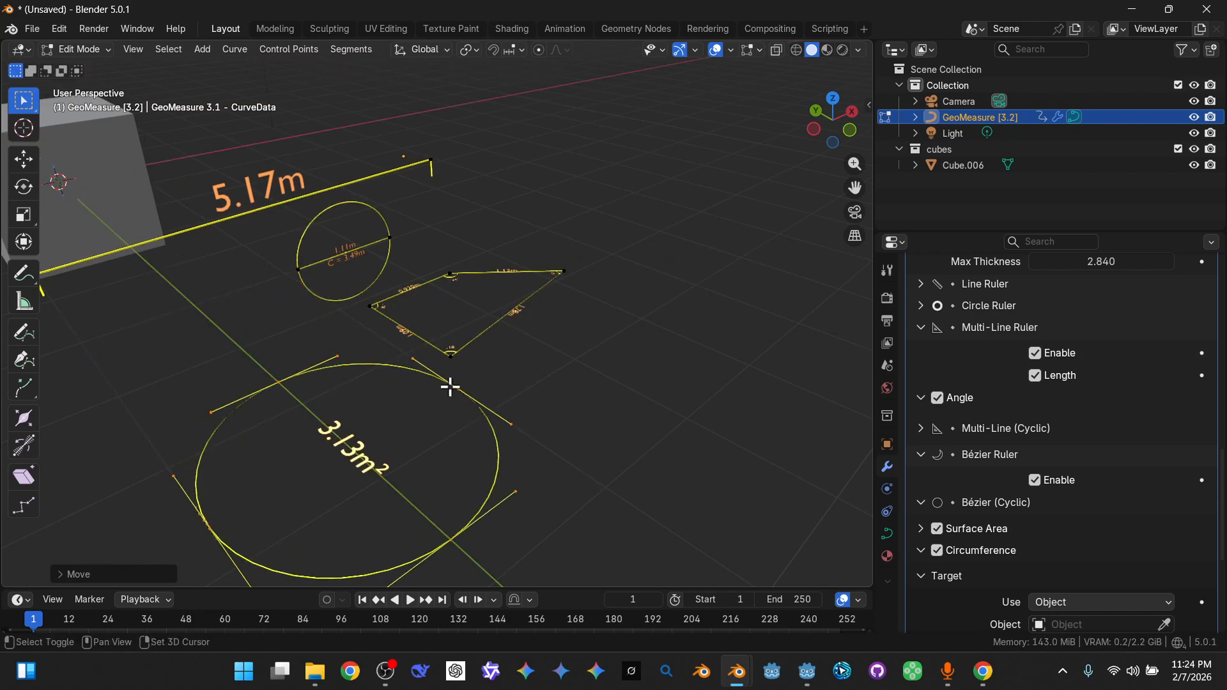
- Add an open Bézier curve and move it along the Y axis to the far side of the Bézier circle
{"action": "middle_click_drag", "start_coordinate": [452, 397], "coordinate": [439, 295]}
{"action": "key", "text": "shift+a"}
{"action": "left_click", "coordinate": [439, 284]}
{"action": "middle_click_drag", "start_coordinate": [366, 326], "coordinate": [368, 361]}
{"action": "key", "text": "g"}
{"action": "key", "text": "y"}
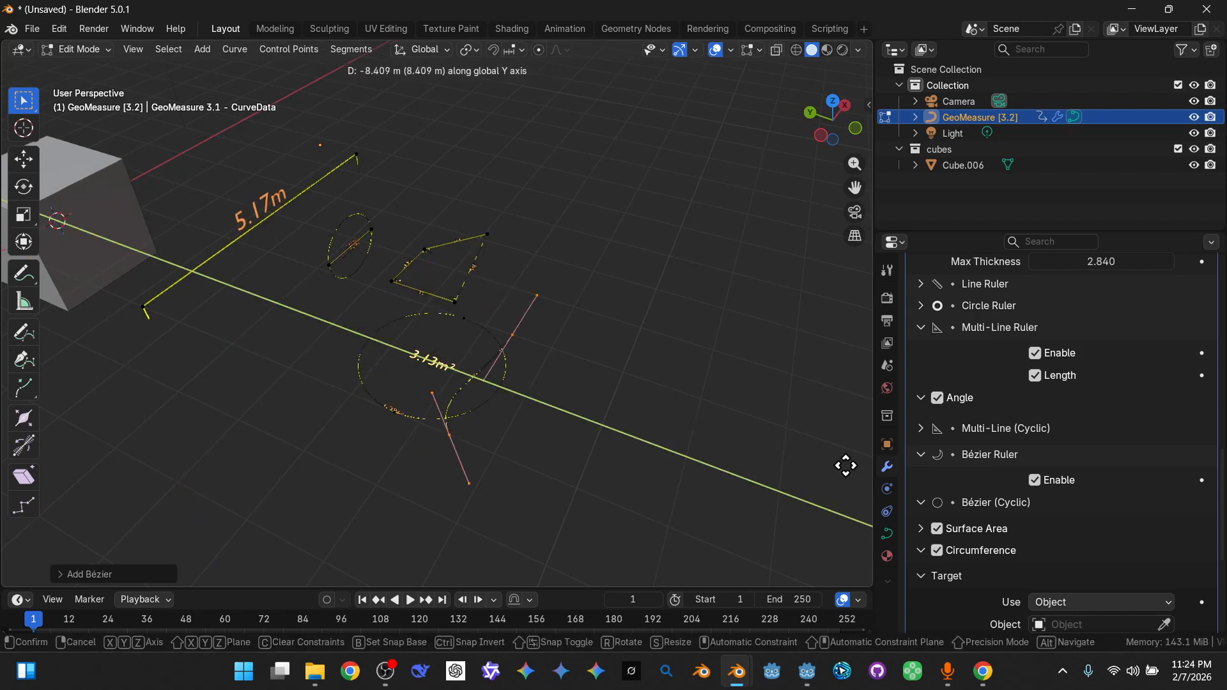
{"action": "left_click", "coordinate": [21, 483]}
{"action": "key", "text": "q"}
{"action": "left_click", "coordinate": [327, 364]}
{"action": "middle_click_drag", "start_coordinate": [356, 427], "coordinate": [392, 401], "text": "ctrl"}
{"action": "scroll", "coordinate": [392, 353], "scroll_direction": "up", "scroll_amount": 4}
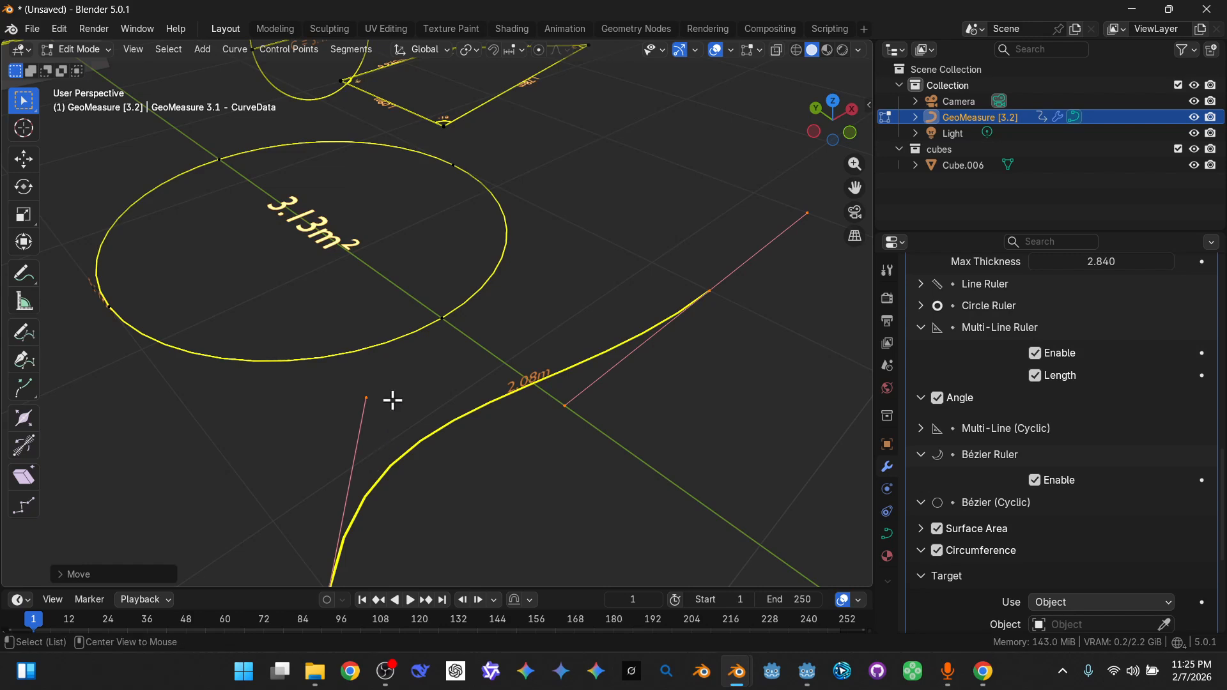
- Examine the Bézier circle's area and circumference labels in Object Mode, and return to Edit Mode
{"action": "middle_click_drag", "start_coordinate": [463, 412], "coordinate": [550, 422]}
{"action": "key", "text": "ctrl+Tab"}
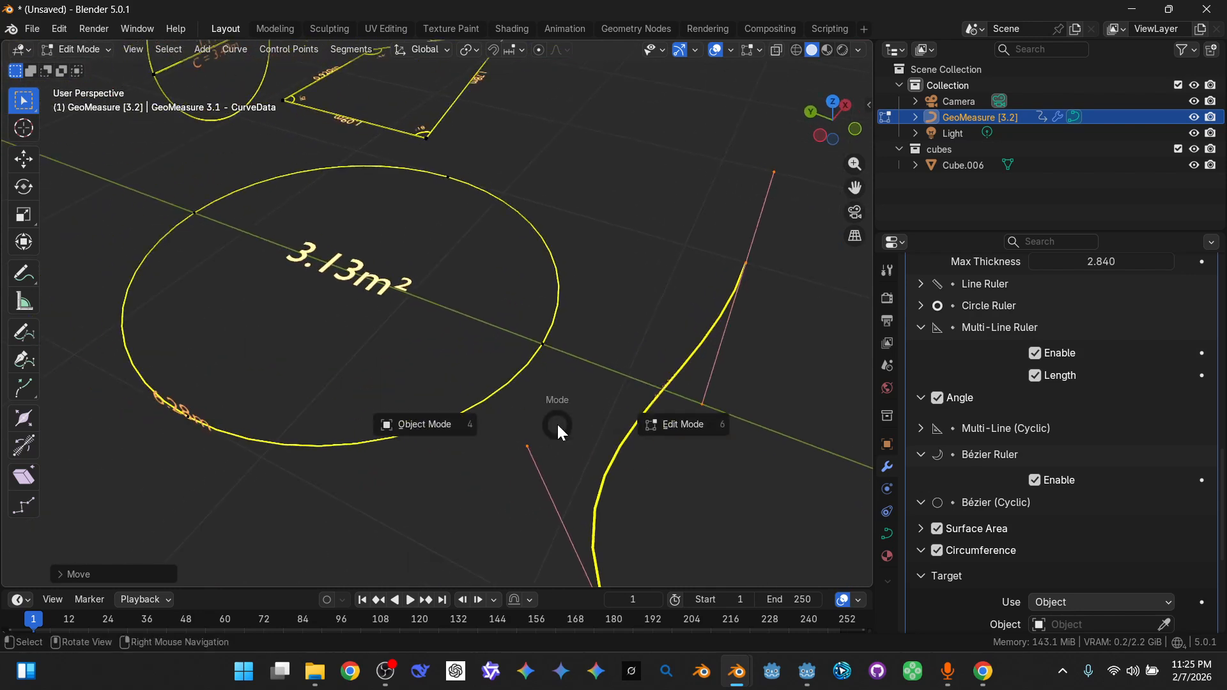
{"action": "left_click", "coordinate": [386, 427]}
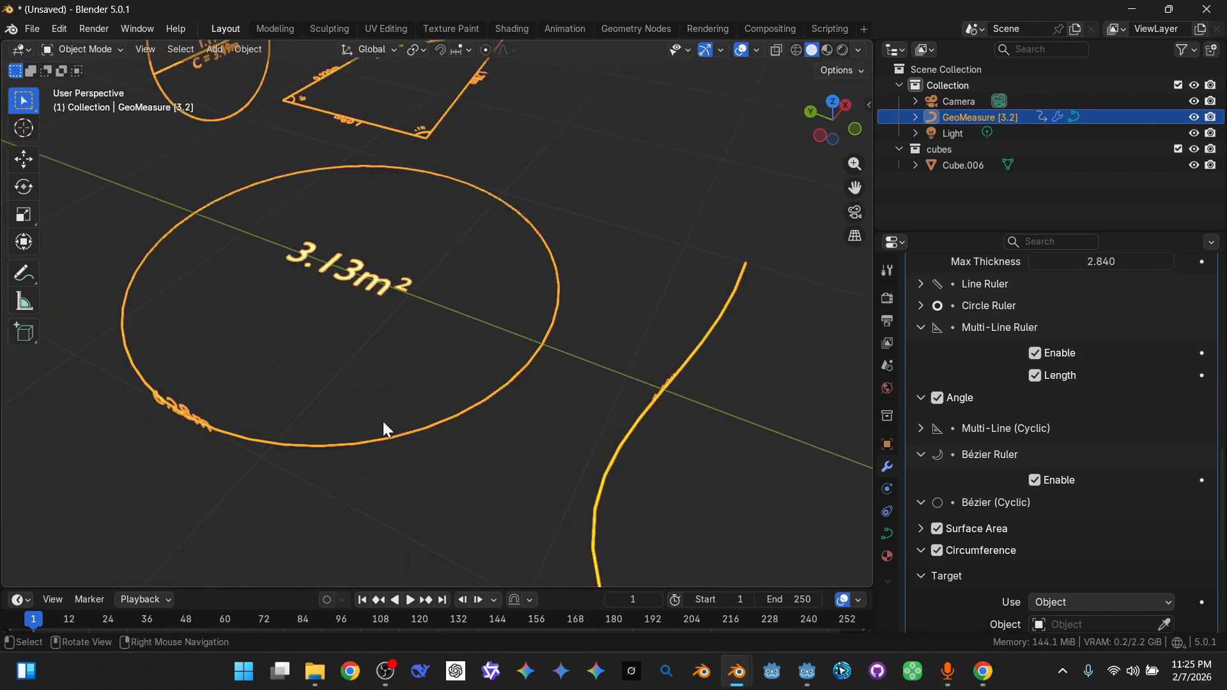
{"action": "middle_click_drag", "start_coordinate": [315, 422], "coordinate": [435, 474]}
{"action": "middle_click_drag", "start_coordinate": [371, 367], "coordinate": [608, 279]}
{"action": "key", "text": "ctrl+Tab"}
{"action": "left_click", "coordinate": [480, 444]}
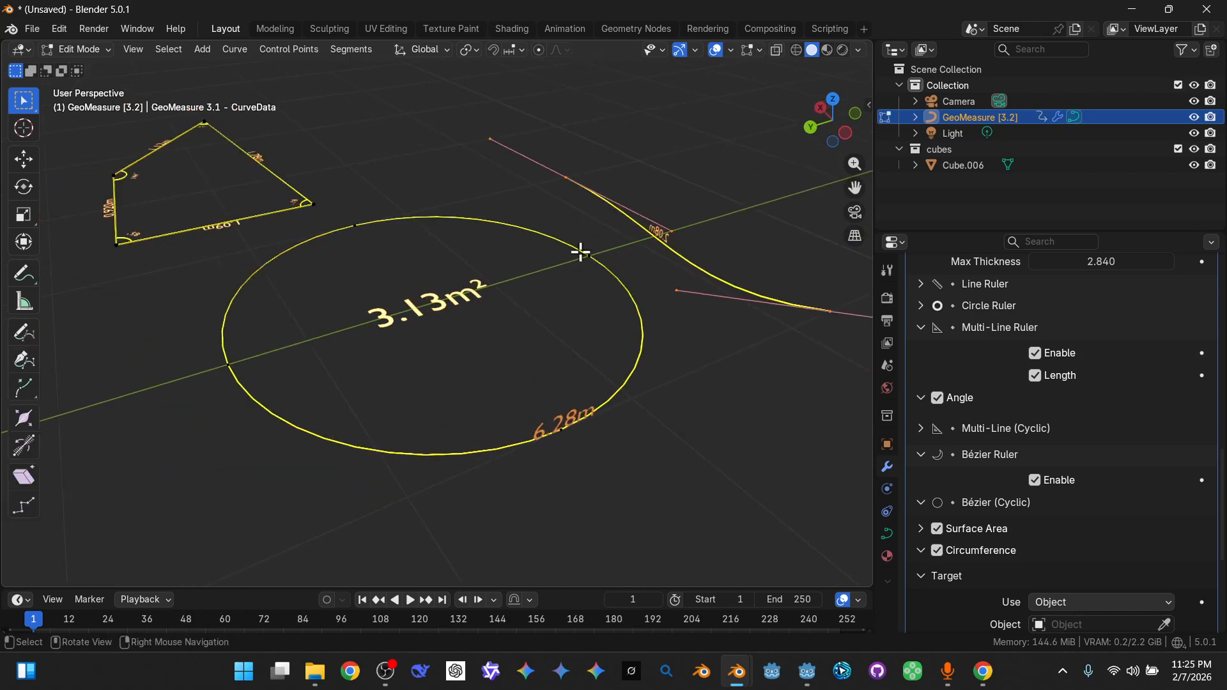
- Leave Edit Mode and add a Monkey mesh to the scene from the top view
{"action": "key", "text": "Tab"}
{"action": "middle_click_drag", "start_coordinate": [299, 327], "coordinate": [459, 320]}
{"action": "key", "text": "shift+a"}
{"action": "mouse_move", "coordinate": [428, 324]}
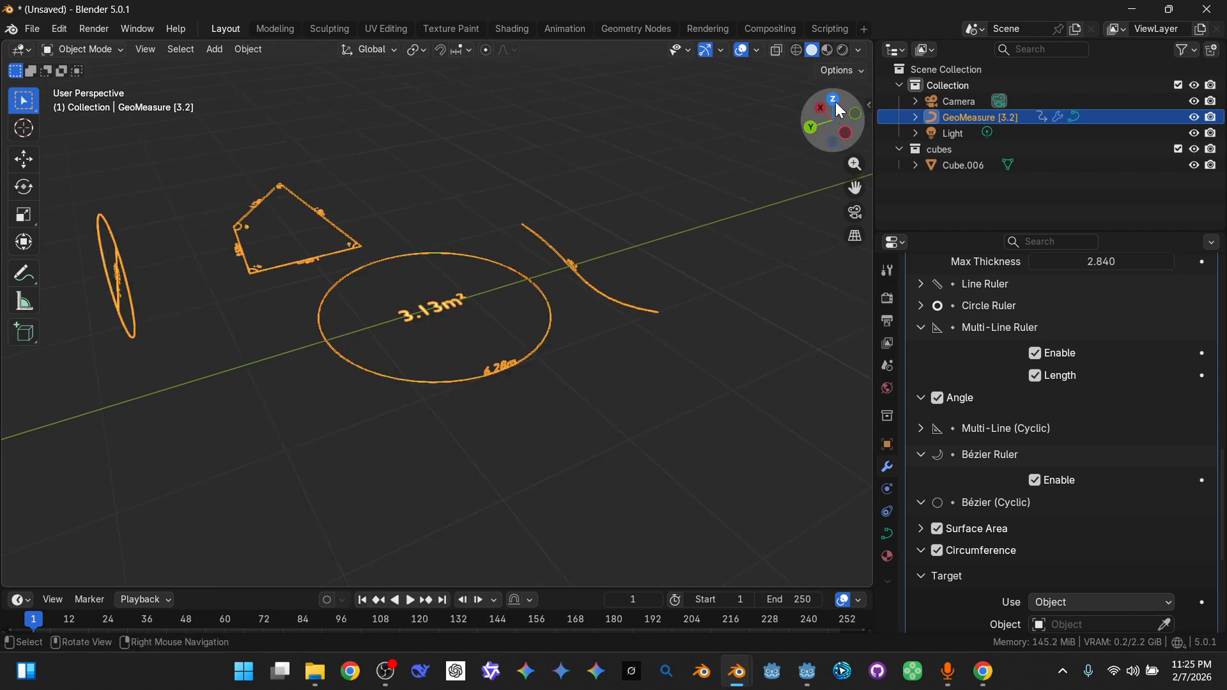
{"action": "left_click", "coordinate": [834, 102]}
{"action": "key", "text": "shift+a"}
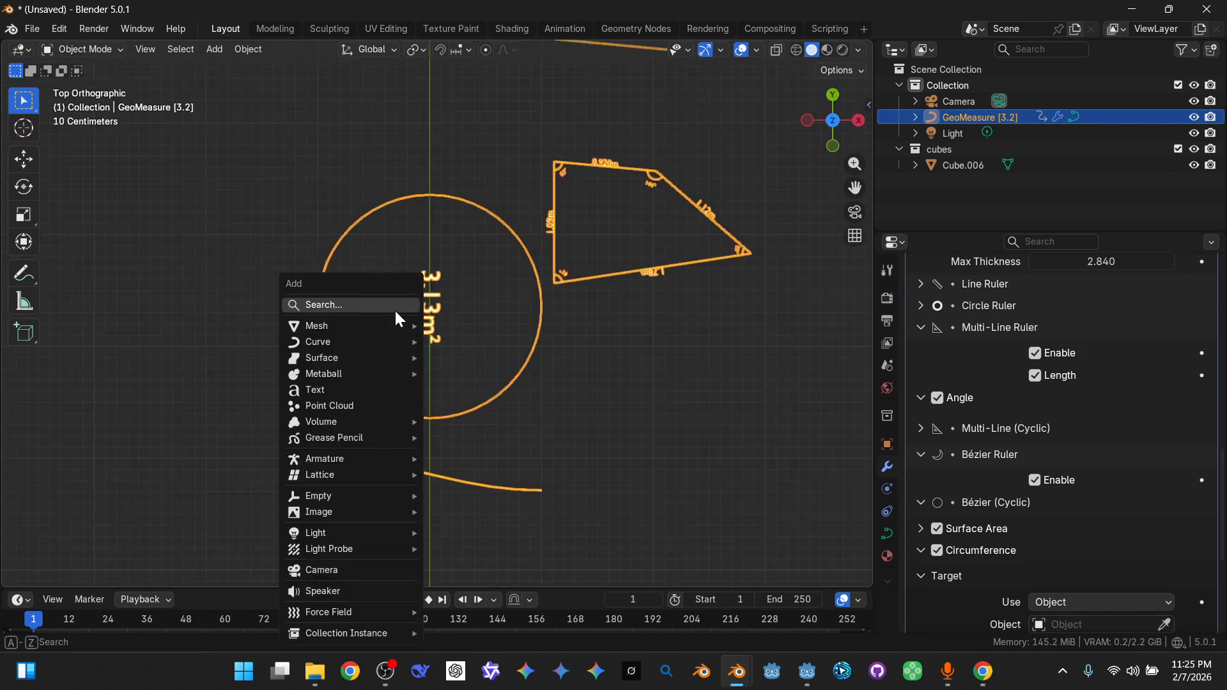
{"action": "mouse_move", "coordinate": [358, 325]}
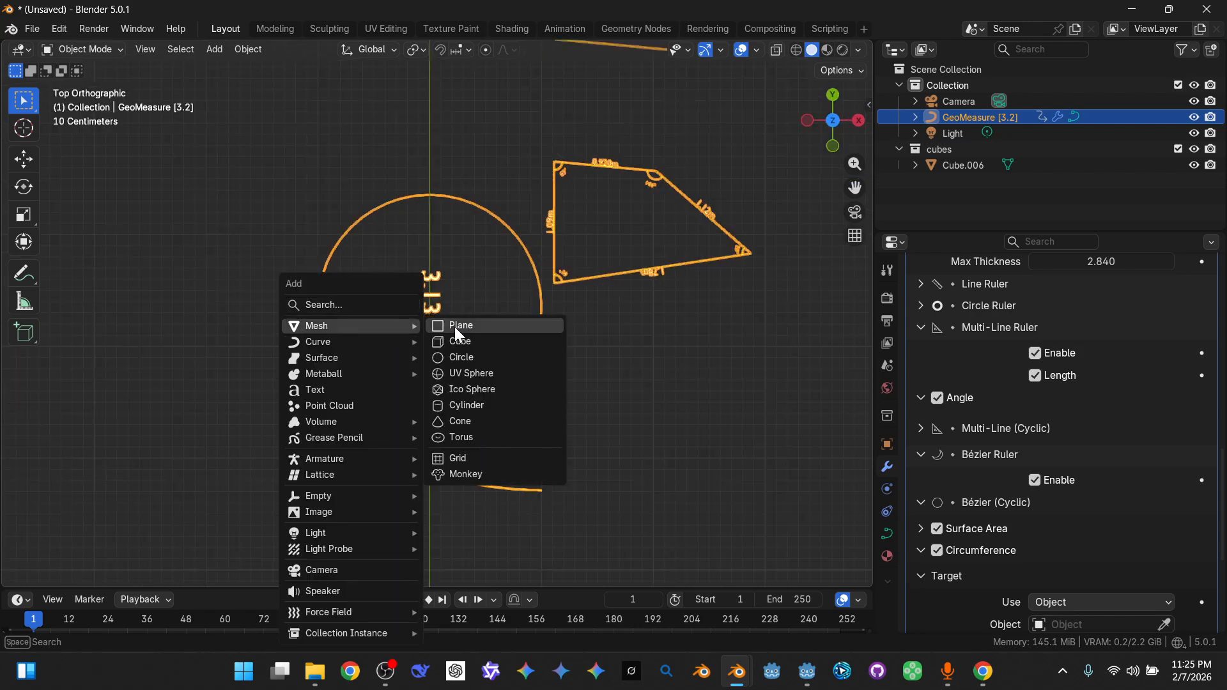
{"action": "left_click", "coordinate": [465, 473]}
- Scale the monkey mesh and position it inside the Bézier circle
{"action": "key", "text": "s"}
{"action": "left_click", "coordinate": [460, 374]}
{"action": "key", "text": "g"}
{"action": "left_click", "coordinate": [493, 370]}
{"action": "mouse_move", "coordinate": [493, 370]}
{"action": "middle_mouse_down"}
{"action": "mouse_move", "coordinate": [381, 385]}
{"action": "mouse_move", "coordinate": [548, 300]}
{"action": "mouse_move", "coordinate": [501, 362]}
{"action": "mouse_move", "coordinate": [509, 380]}
{"action": "middle_mouse_up"}
- Enter Edit Mode on the GeoMeasure curve and select all four control points of the Bézier circle
{"action": "left_click", "coordinate": [504, 370]}
{"action": "key", "text": "ctrl+Tab"}
{"action": "left_click", "coordinate": [562, 385]}
{"action": "key", "text": "a"}
{"action": "left_click", "coordinate": [474, 370]}
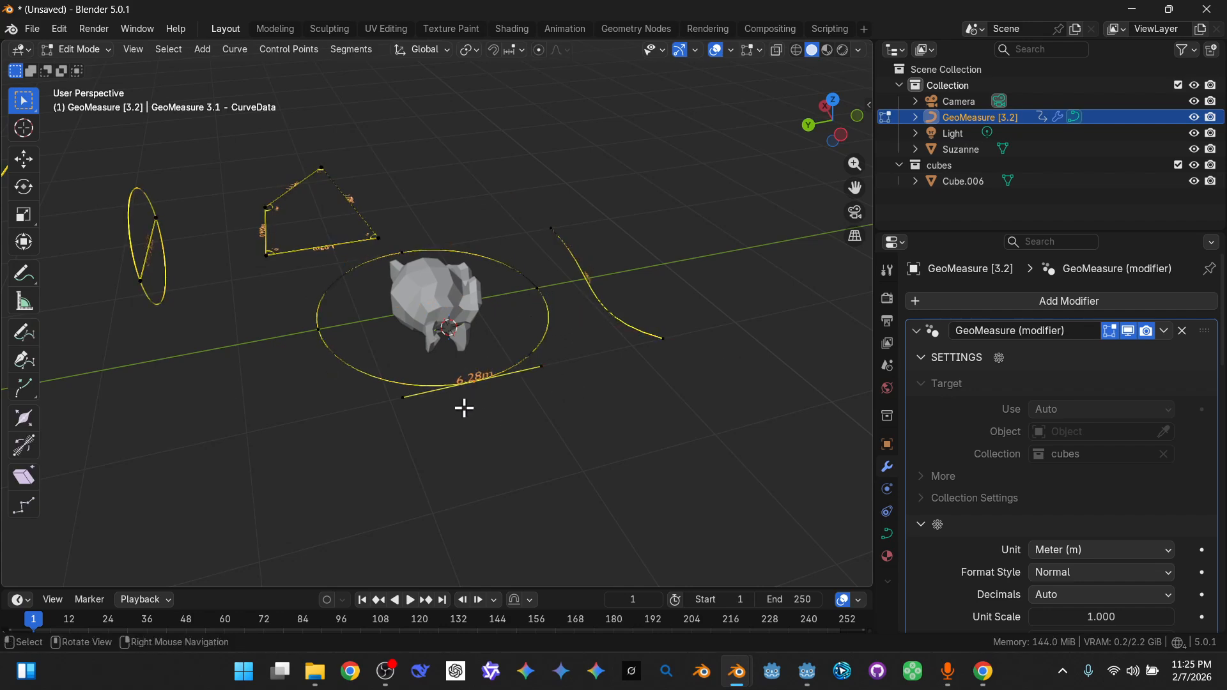
{"action": "left_click", "coordinate": [473, 380]}
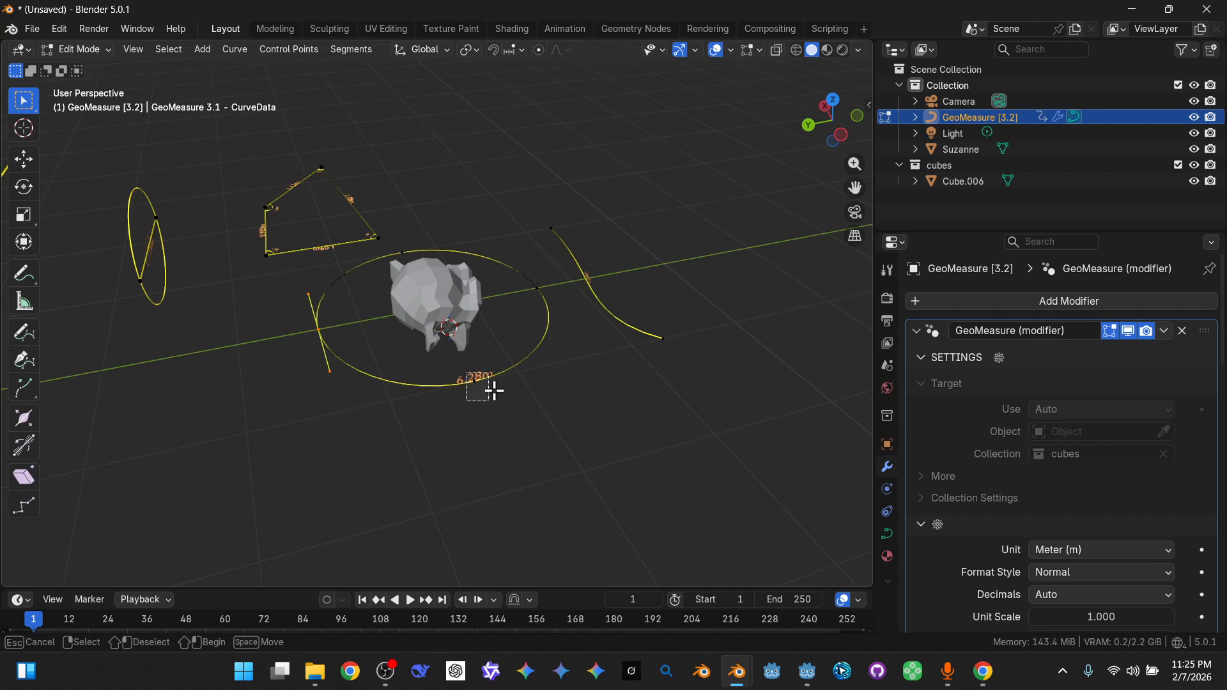
{"action": "left_click", "coordinate": [540, 291], "text": "shift"}
{"action": "left_click", "coordinate": [405, 253], "text": "shift"}
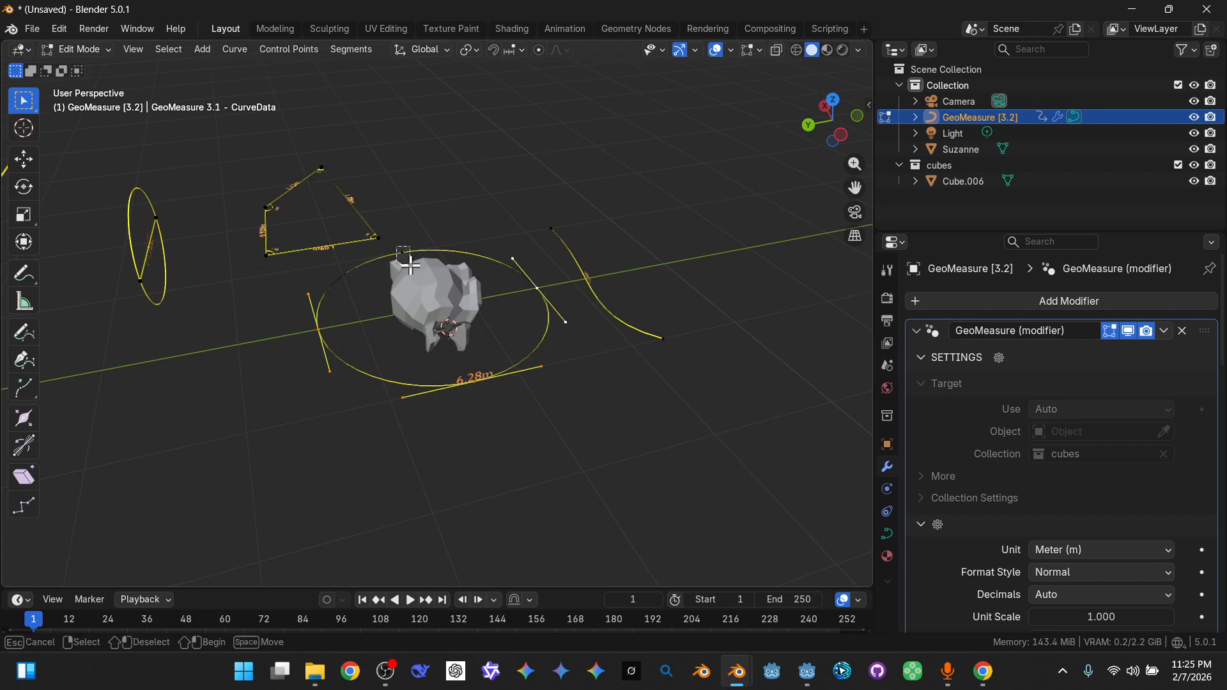
- Try rotating the Bézier circle around the Z axis, undo the rotation and return to Object Mode
{"action": "key", "text": "r"}
{"action": "key", "text": "z"}
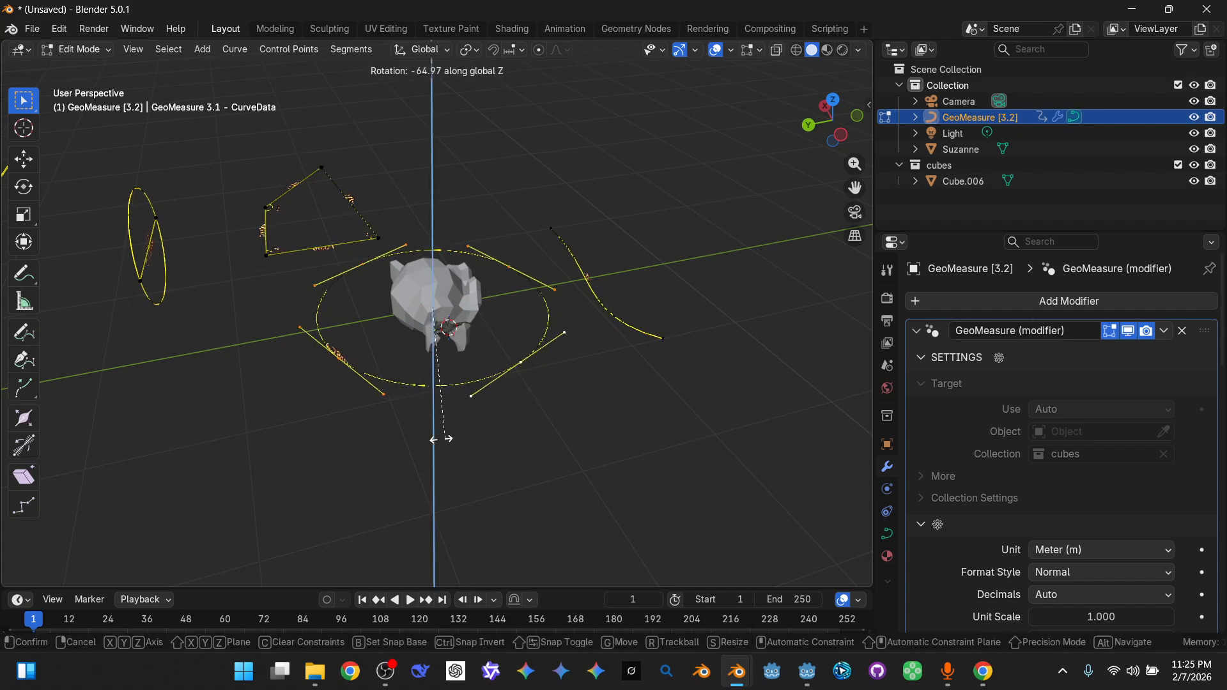
{"action": "left_click", "coordinate": [404, 422]}
{"action": "scroll", "coordinate": [404, 421], "scroll_direction": "up", "scroll_amount": 3}
{"action": "middle_click_drag", "start_coordinate": [421, 419], "coordinate": [272, 424]}
{"action": "key", "text": "ctrl+z"}
{"action": "key", "text": "Tab"}
{"action": "middle_click_drag", "start_coordinate": [393, 400], "coordinate": [412, 332]}
- Raise the GeoMeasure object's Bézier circle along the Z axis to the level of the monkey's head
{"action": "left_click", "coordinate": [446, 373]}
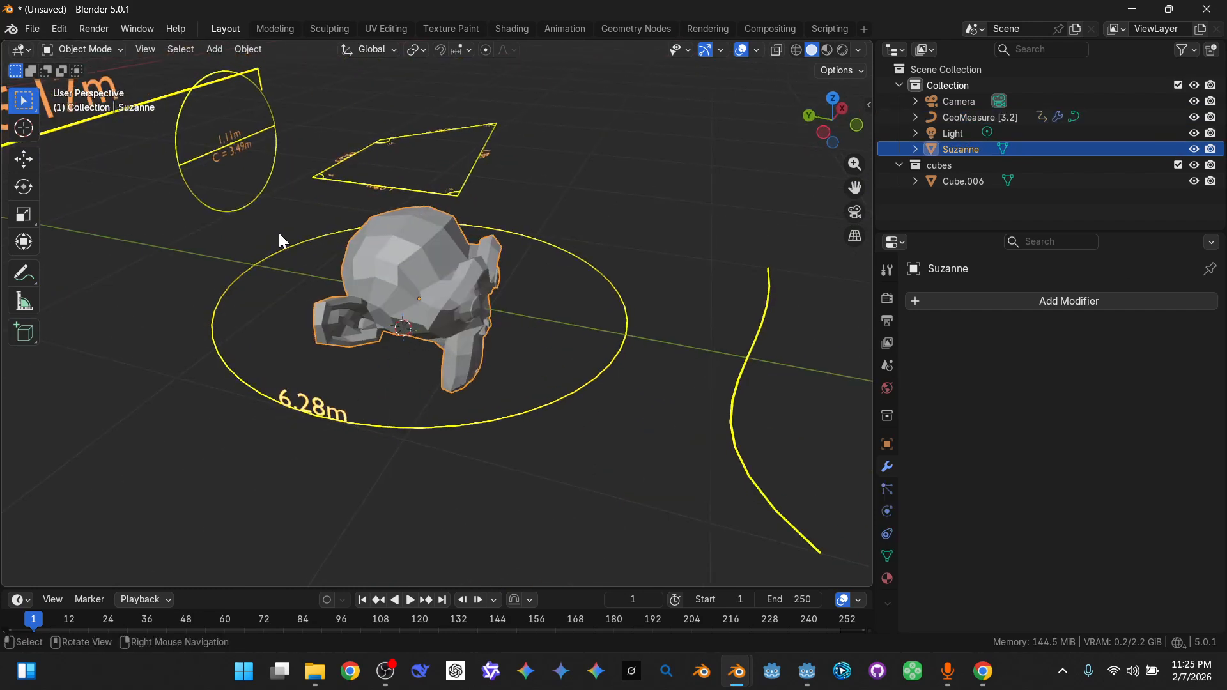
{"action": "left_click", "coordinate": [432, 428]}
{"action": "scroll", "coordinate": [453, 386], "scroll_direction": "up", "scroll_amount": 3}
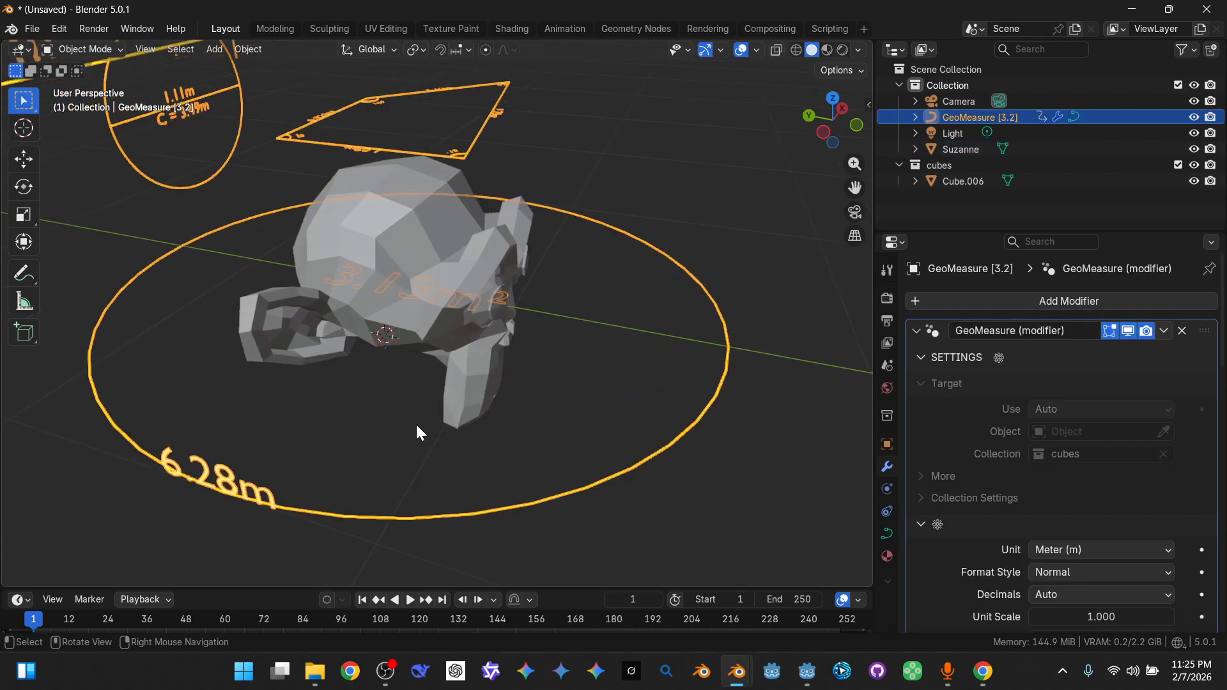
{"action": "key", "text": "Tab"}
{"action": "key", "text": "f"}
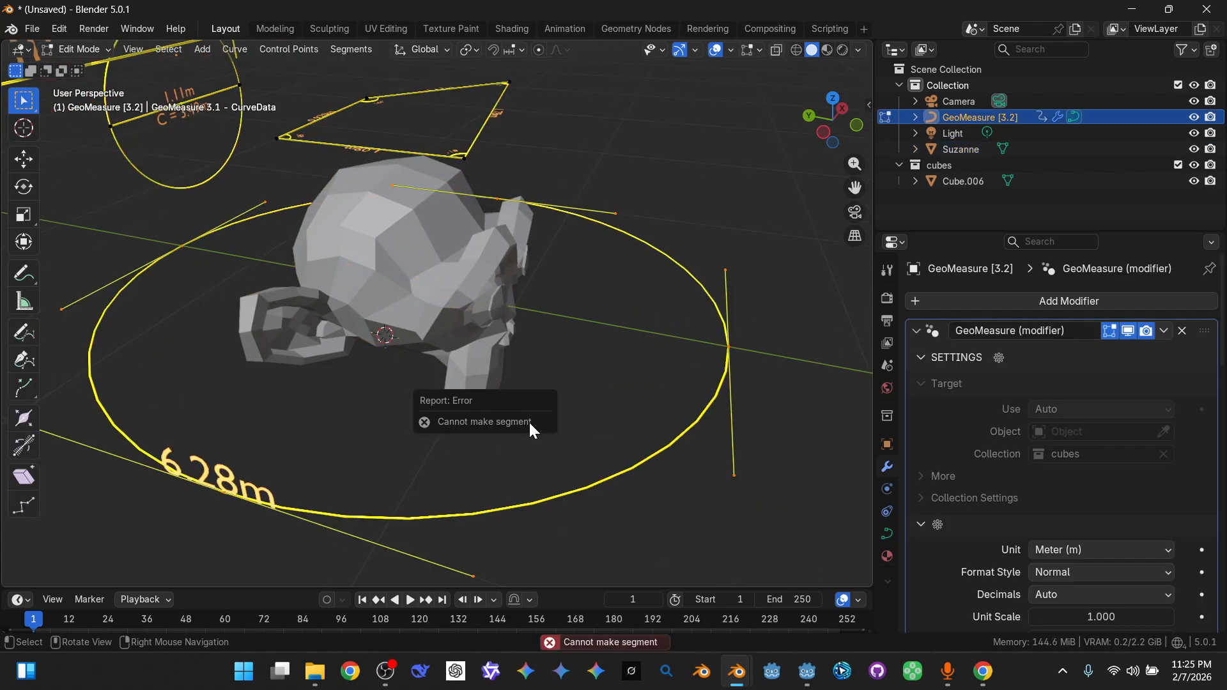
{"action": "key", "text": "g"}
{"action": "key", "text": "z"}
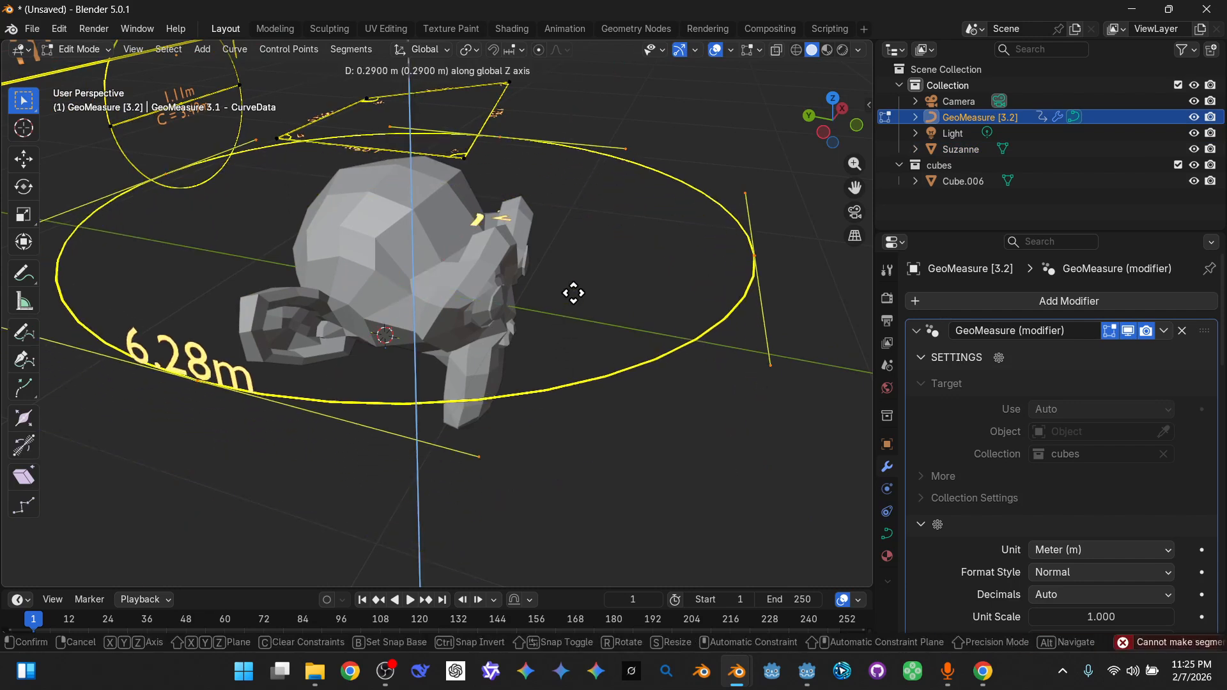
{"action": "left_click", "coordinate": [634, 337]}
{"action": "key", "text": "Tab"}
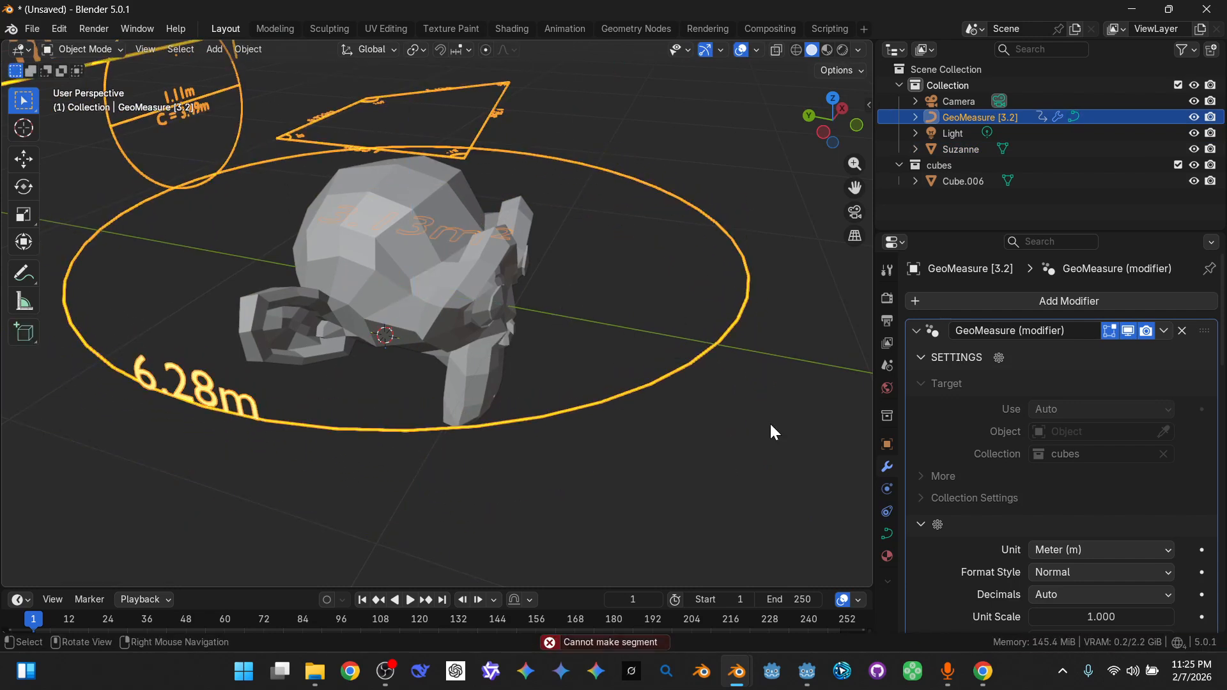
- Set Suzanne as the target object for the cyclic Bézier ruler's Circumference setting
{"action": "scroll", "coordinate": [1117, 530], "scroll_direction": "down", "scroll_amount": 12}
{"action": "scroll", "coordinate": [1090, 494], "scroll_direction": "down", "scroll_amount": 10}
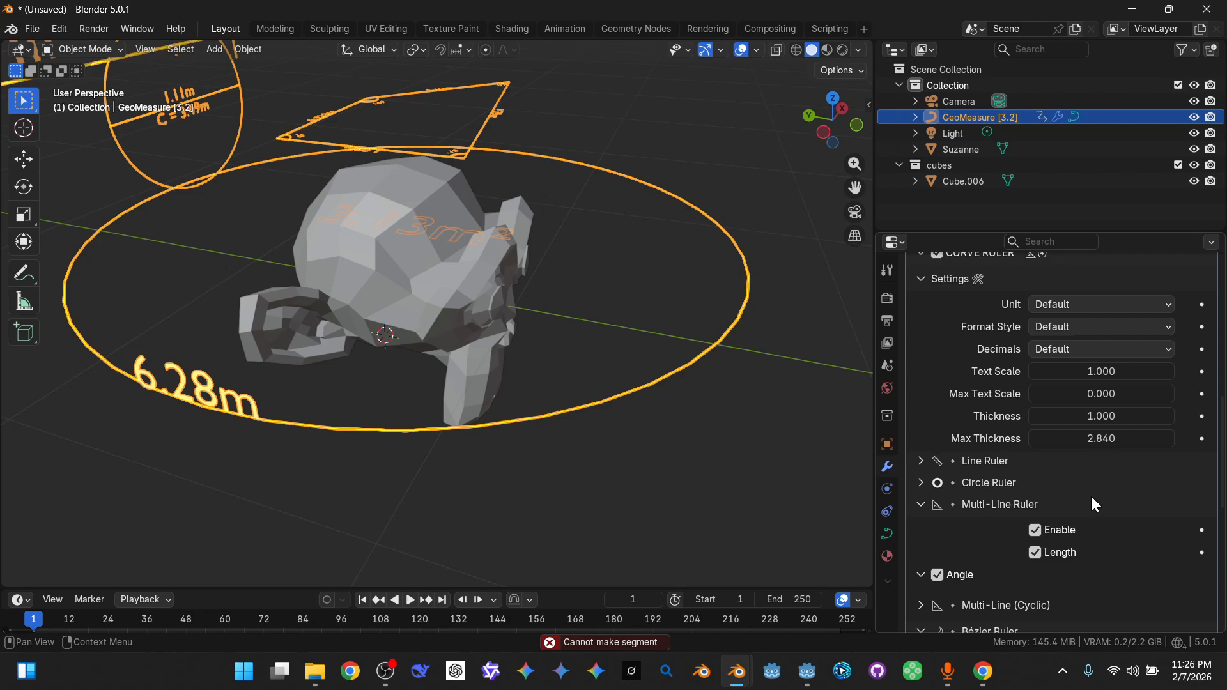
{"action": "scroll", "coordinate": [1032, 488], "scroll_direction": "down", "scroll_amount": 3}
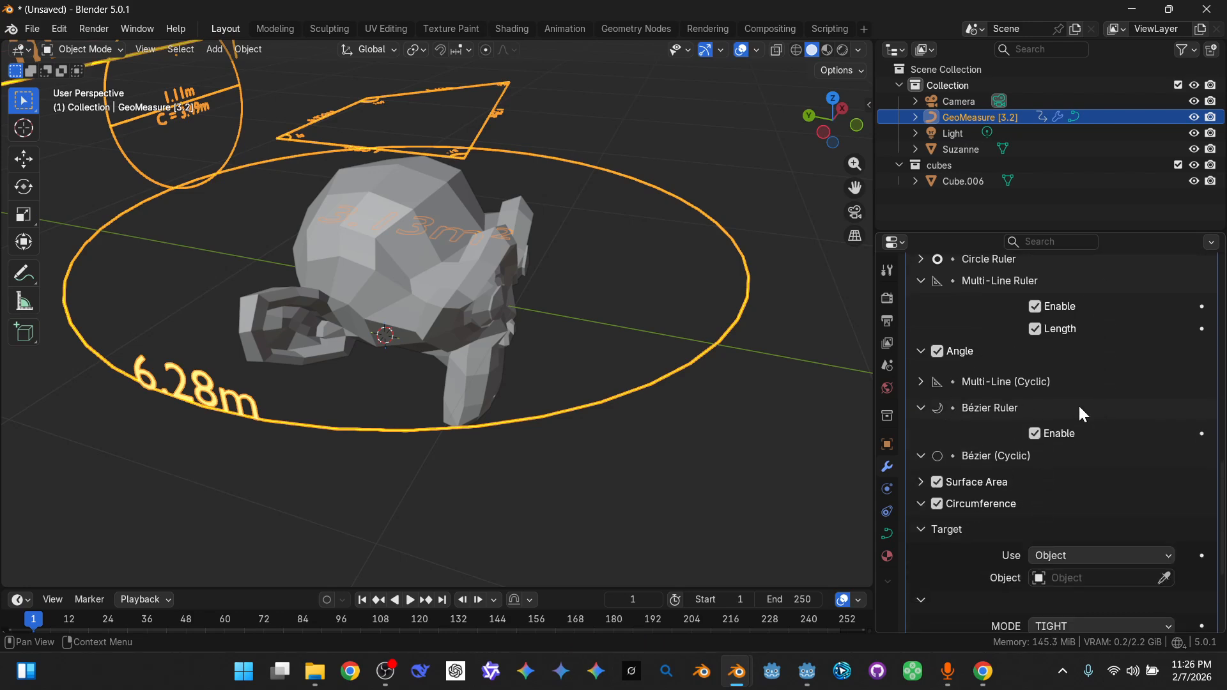
{"action": "scroll", "coordinate": [977, 421], "scroll_direction": "down", "scroll_amount": 2}
{"action": "scroll", "coordinate": [983, 412], "scroll_direction": "down", "scroll_amount": 2}
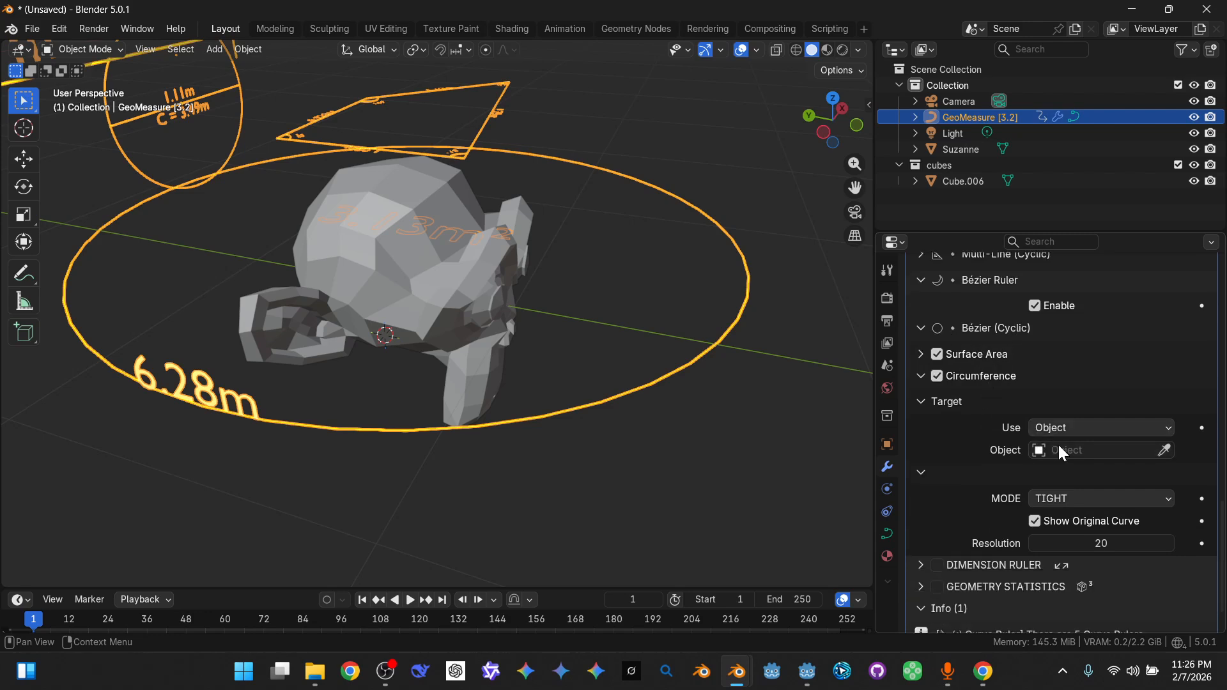
{"action": "left_click", "coordinate": [1163, 451]}
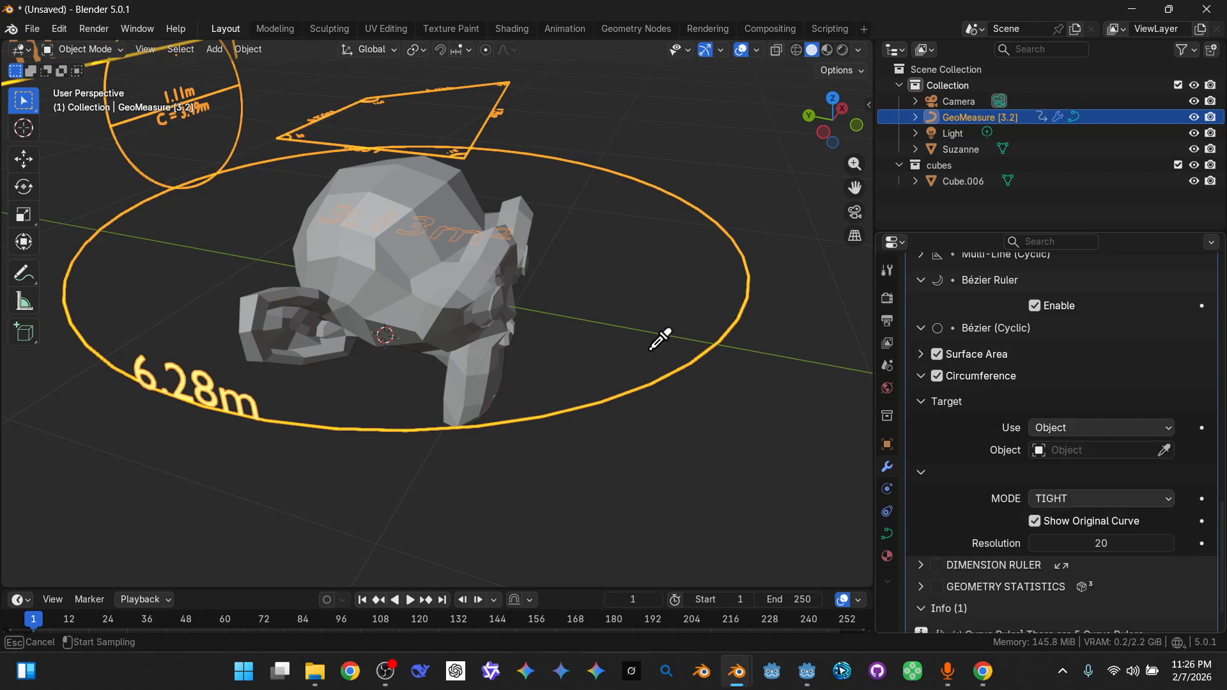
{"action": "left_click", "coordinate": [447, 280]}
- Enter Edit Mode on the GeoMeasure curve and inspect the circumference ruler wrapped around the monkey's head from several angles
{"action": "middle_click_drag", "start_coordinate": [427, 424], "coordinate": [468, 455]}
{"action": "middle_click_drag", "start_coordinate": [418, 375], "coordinate": [489, 366]}
{"action": "scroll", "coordinate": [507, 358], "scroll_direction": "up", "scroll_amount": 3}
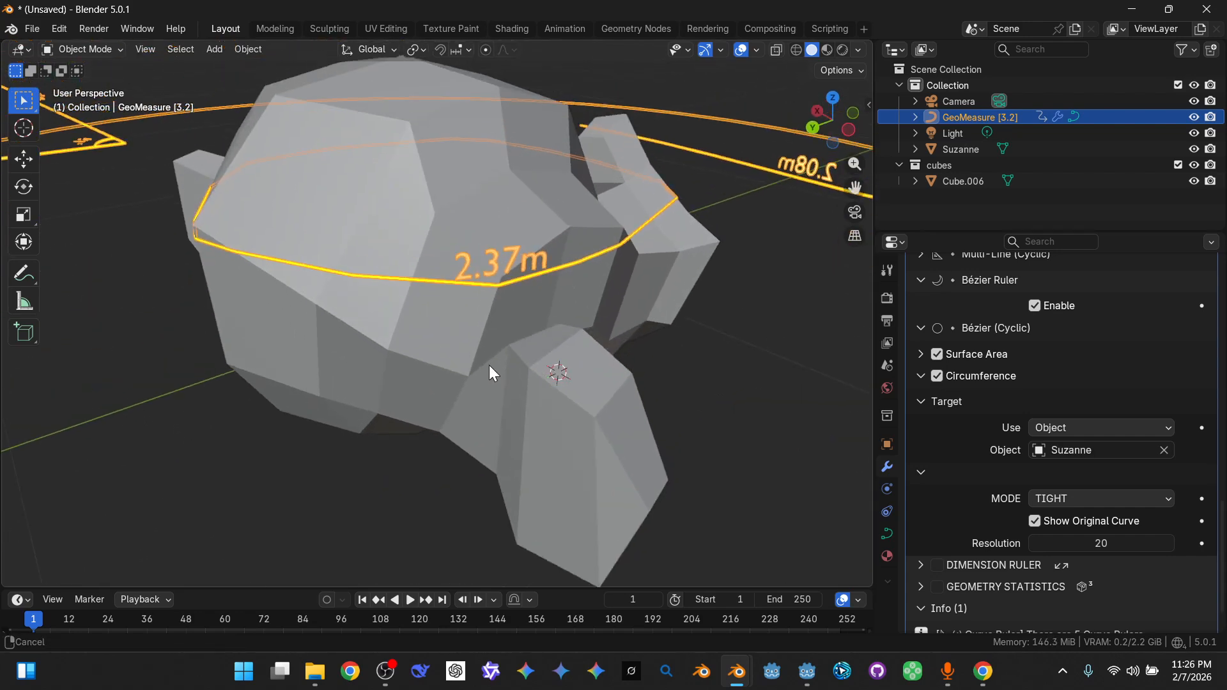
{"action": "left_click", "coordinate": [657, 390]}
{"action": "key", "text": "ctrl+Tab"}
{"action": "left_click", "coordinate": [649, 381]}
{"action": "middle_click_drag", "start_coordinate": [382, 355], "coordinate": [407, 383]}
{"action": "middle_click_drag", "start_coordinate": [506, 401], "coordinate": [487, 383]}
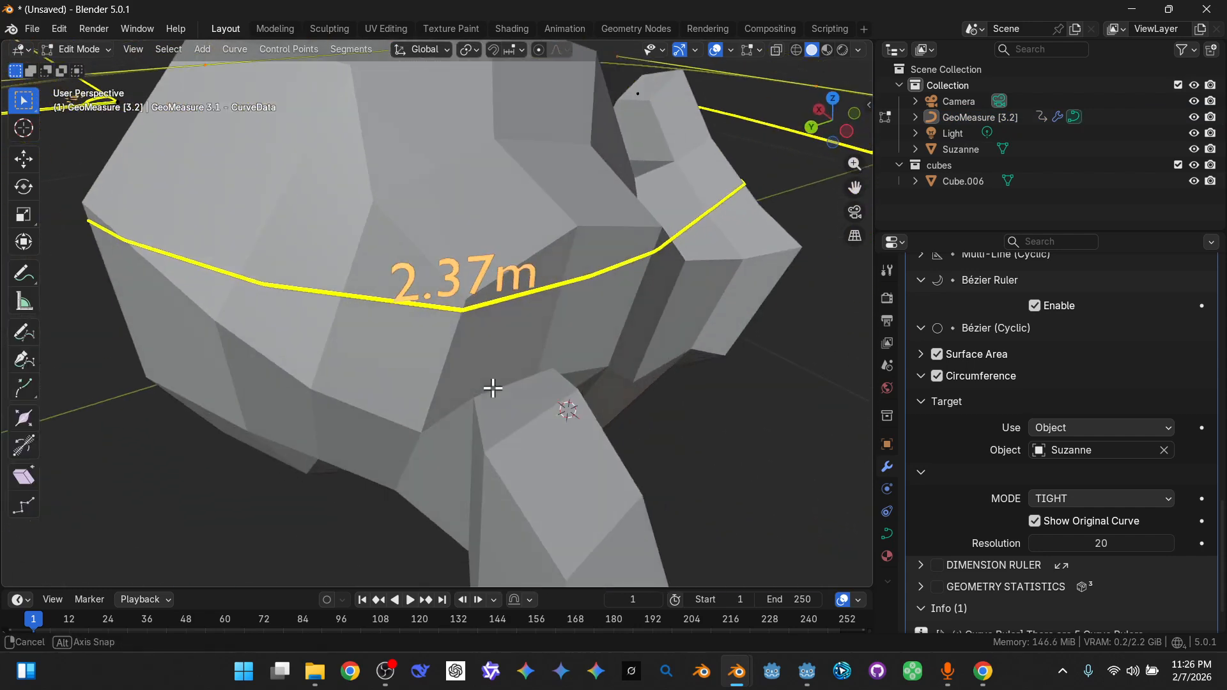
{"action": "middle_click_drag", "start_coordinate": [521, 309], "coordinate": [402, 309]}
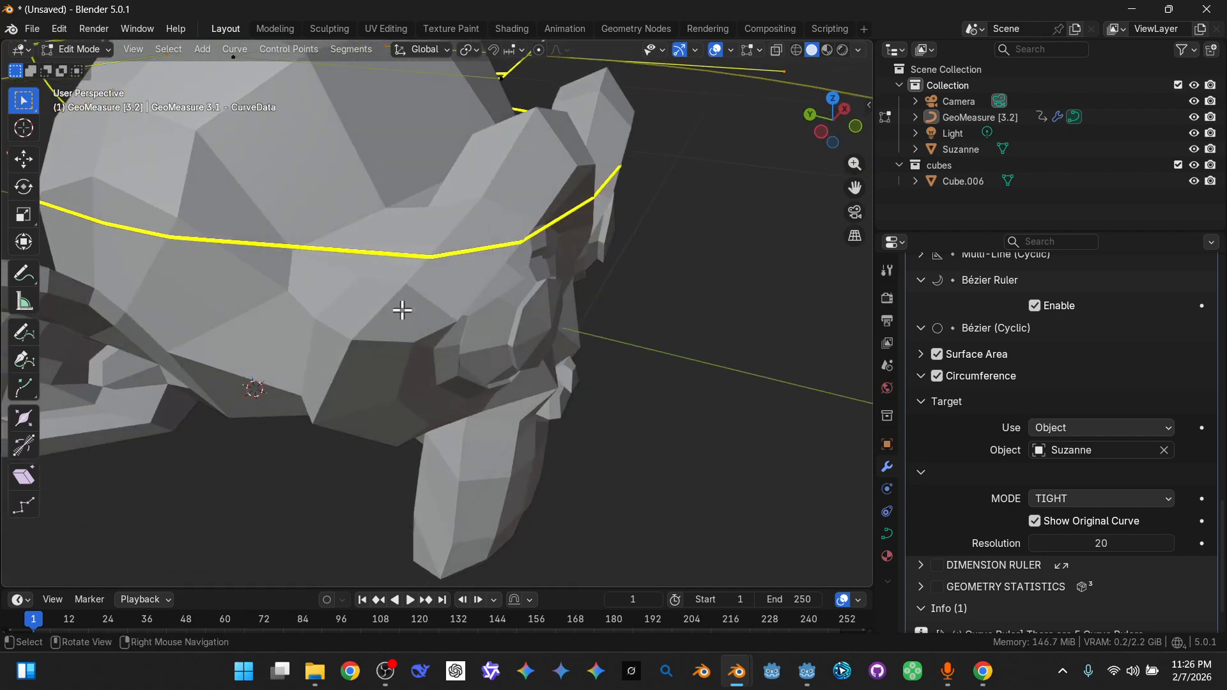
{"action": "scroll", "coordinate": [467, 336], "scroll_direction": "down", "scroll_amount": 4}
{"action": "mouse_move", "coordinate": [468, 336]}
{"action": "middle_mouse_down"}
{"action": "mouse_move", "coordinate": [360, 322]}
{"action": "mouse_move", "coordinate": [438, 348]}
{"action": "mouse_move", "coordinate": [486, 332]}
{"action": "middle_mouse_up"}
- Show the viewport in Material Preview without overlays and set the preview lighting strength to about 0.178
{"action": "left_click", "coordinate": [826, 50]}
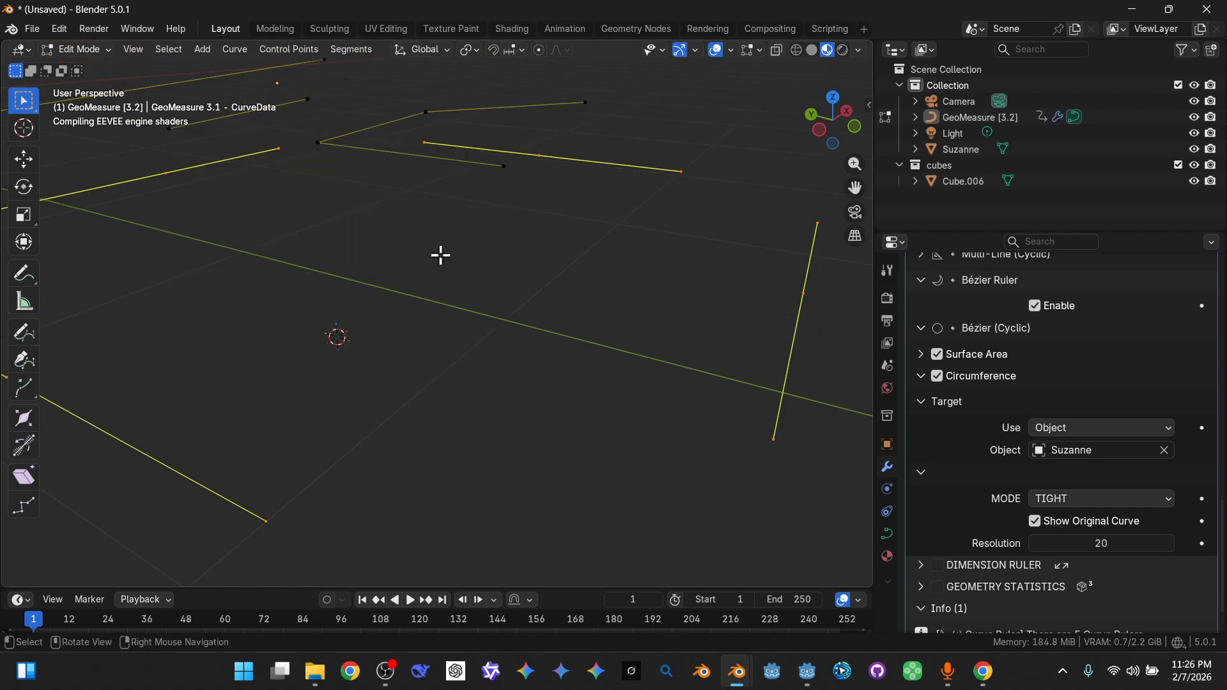
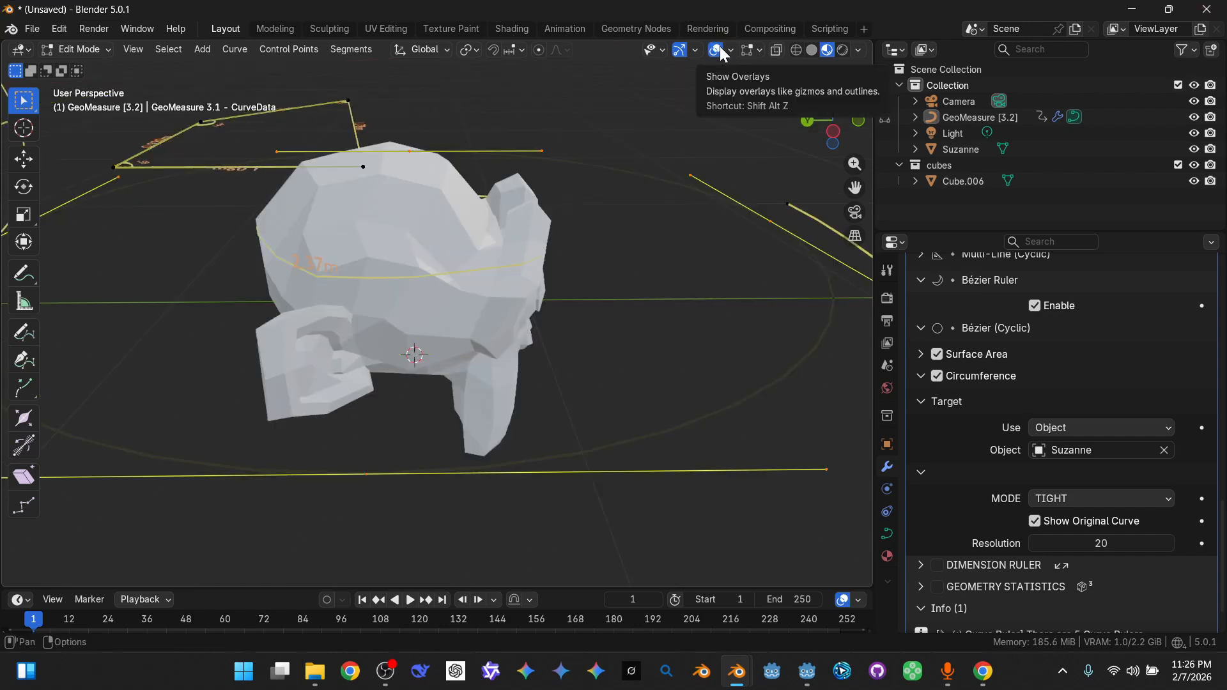
{"action": "left_click", "coordinate": [718, 49]}
{"action": "left_click", "coordinate": [857, 50]}
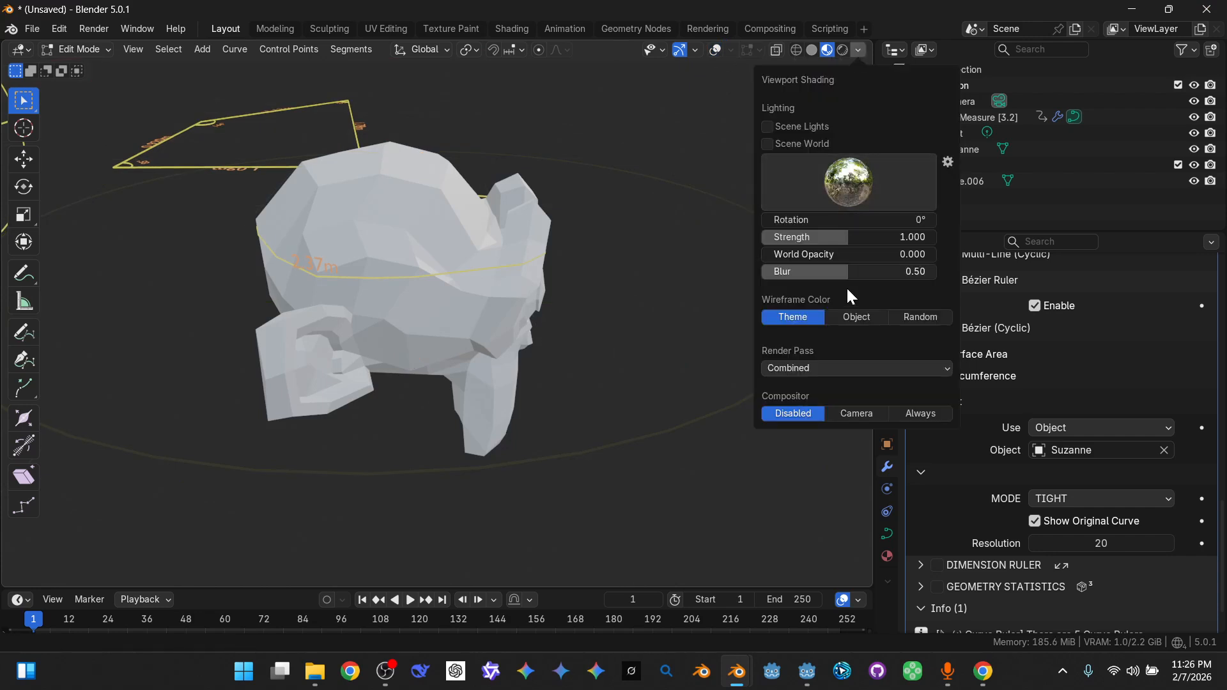
{"action": "left_click_drag", "start_coordinate": [847, 237], "coordinate": [777, 237]}
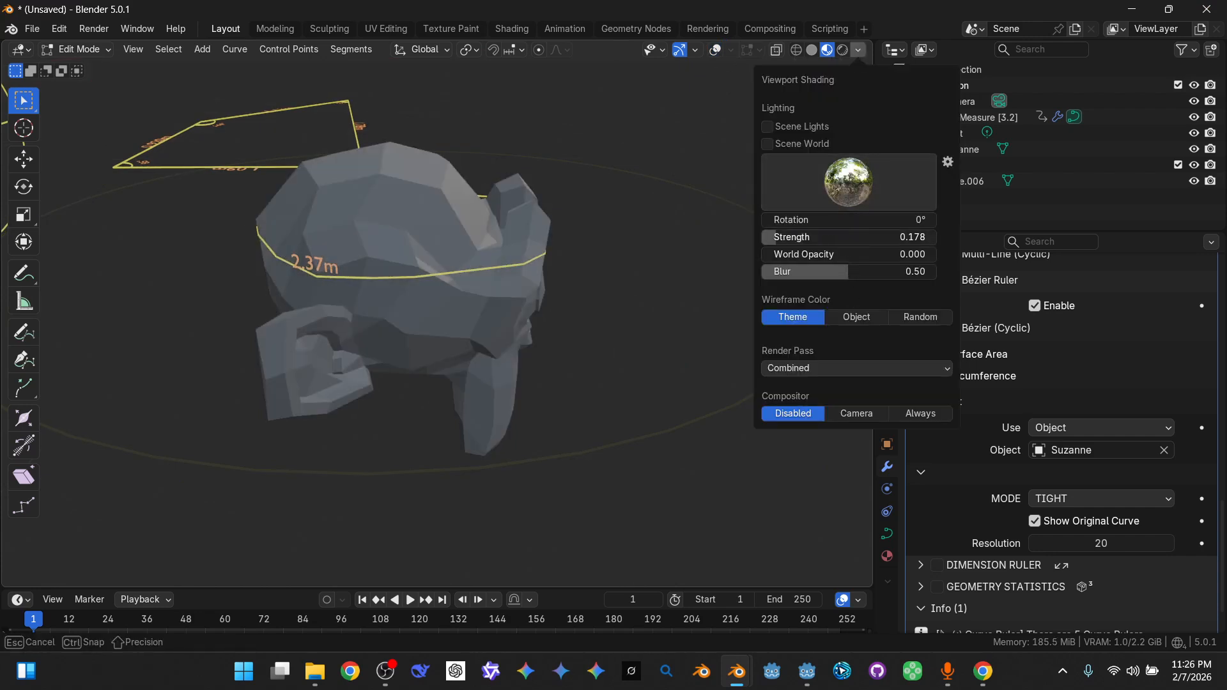
- Try the STICKY circumference mode on the cyclic Bézier ruler, inspect the wrap around the head, and restore TIGHT mode
{"action": "mouse_move", "coordinate": [420, 311]}
{"action": "middle_mouse_down"}
{"action": "mouse_move", "coordinate": [504, 323]}
{"action": "mouse_move", "coordinate": [353, 326]}
{"action": "middle_mouse_up"}
{"action": "scroll", "coordinate": [504, 323], "scroll_direction": "up", "scroll_amount": 3}
{"action": "scroll", "coordinate": [431, 344], "scroll_direction": "down", "scroll_amount": 3}
{"action": "middle_click_drag", "start_coordinate": [431, 343], "coordinate": [563, 345]}
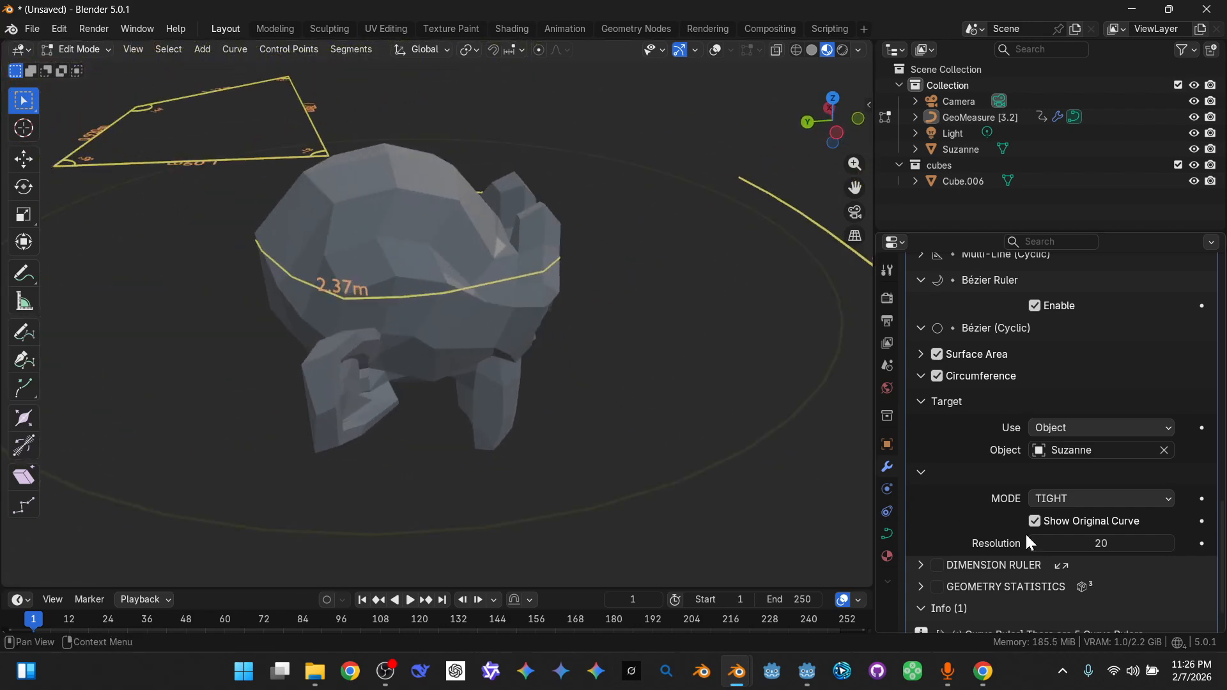
{"action": "left_click", "coordinate": [1106, 500]}
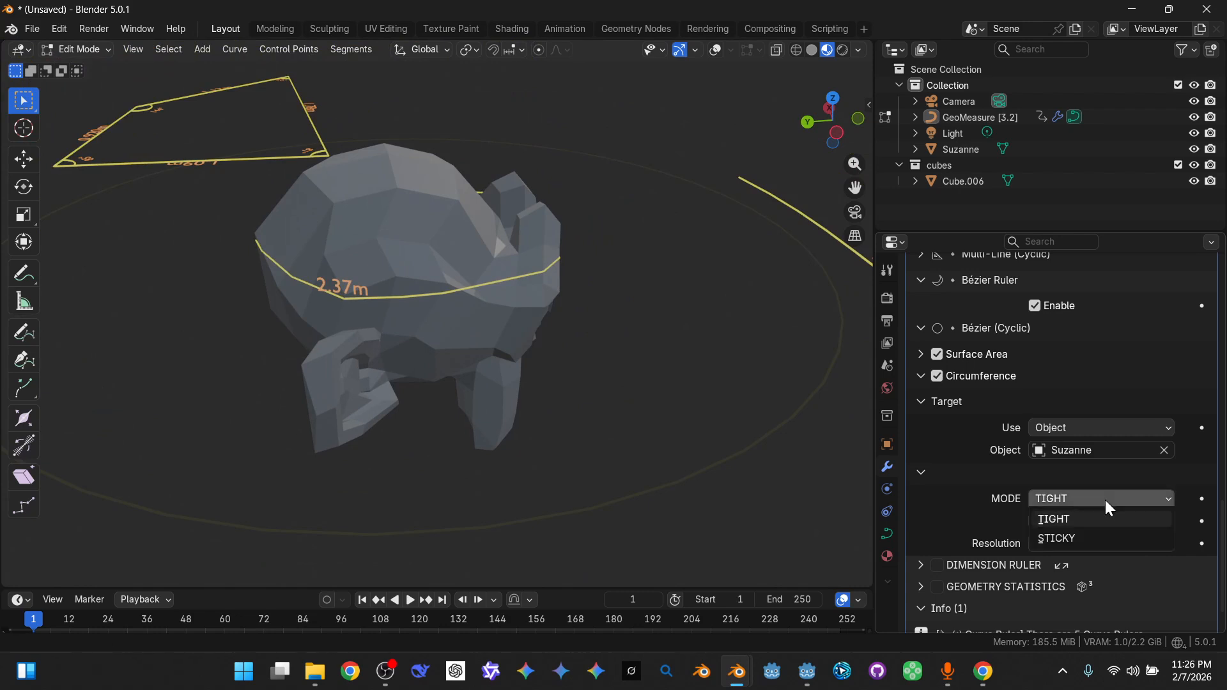
{"action": "left_click", "coordinate": [1106, 538]}
{"action": "middle_click_drag", "start_coordinate": [575, 323], "coordinate": [447, 393]}
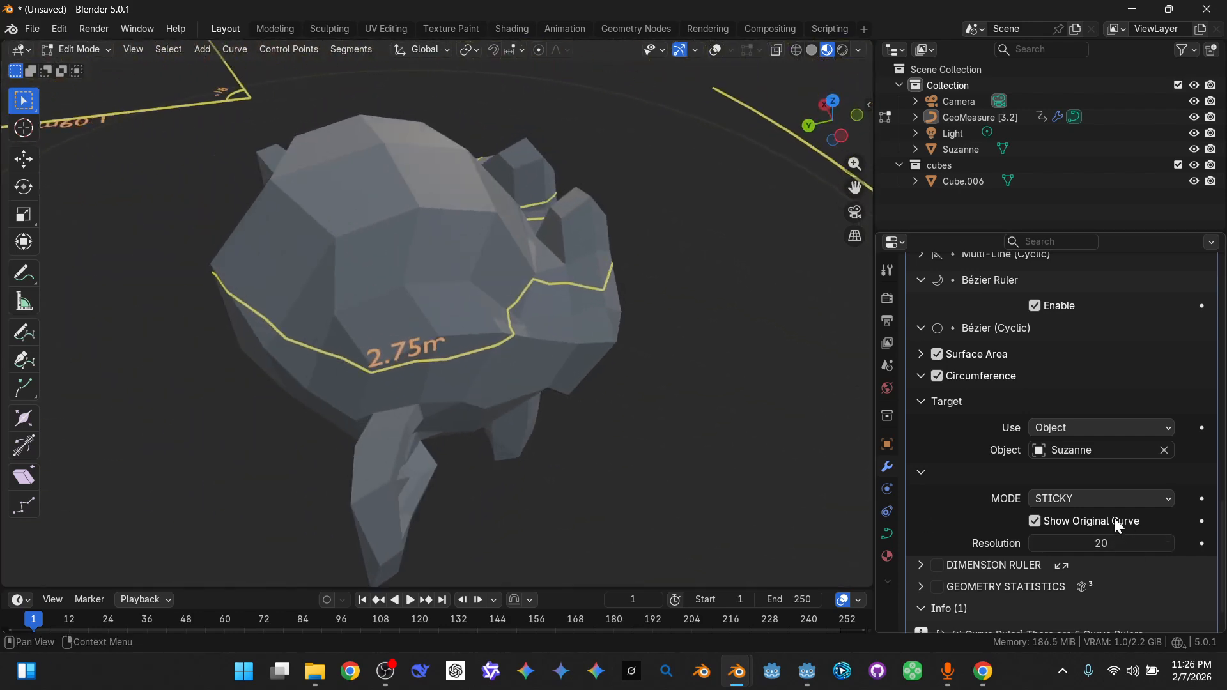
{"action": "left_click", "coordinate": [1102, 498]}
{"action": "left_click", "coordinate": [1083, 512]}
{"action": "middle_click_drag", "start_coordinate": [532, 407], "coordinate": [454, 356]}
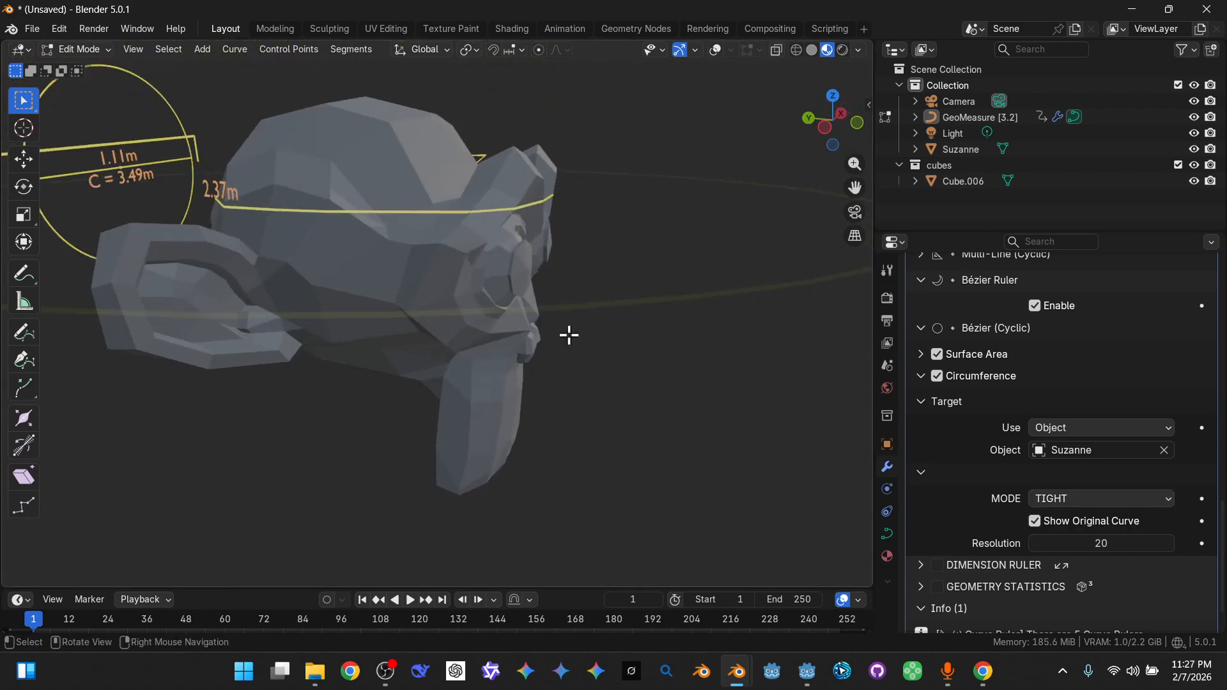
- In Object Mode, add a level 3 Subdivision modifier to Suzanne and shade the mesh smooth
{"action": "key", "text": "Tab"}
{"action": "left_click", "coordinate": [389, 283]}
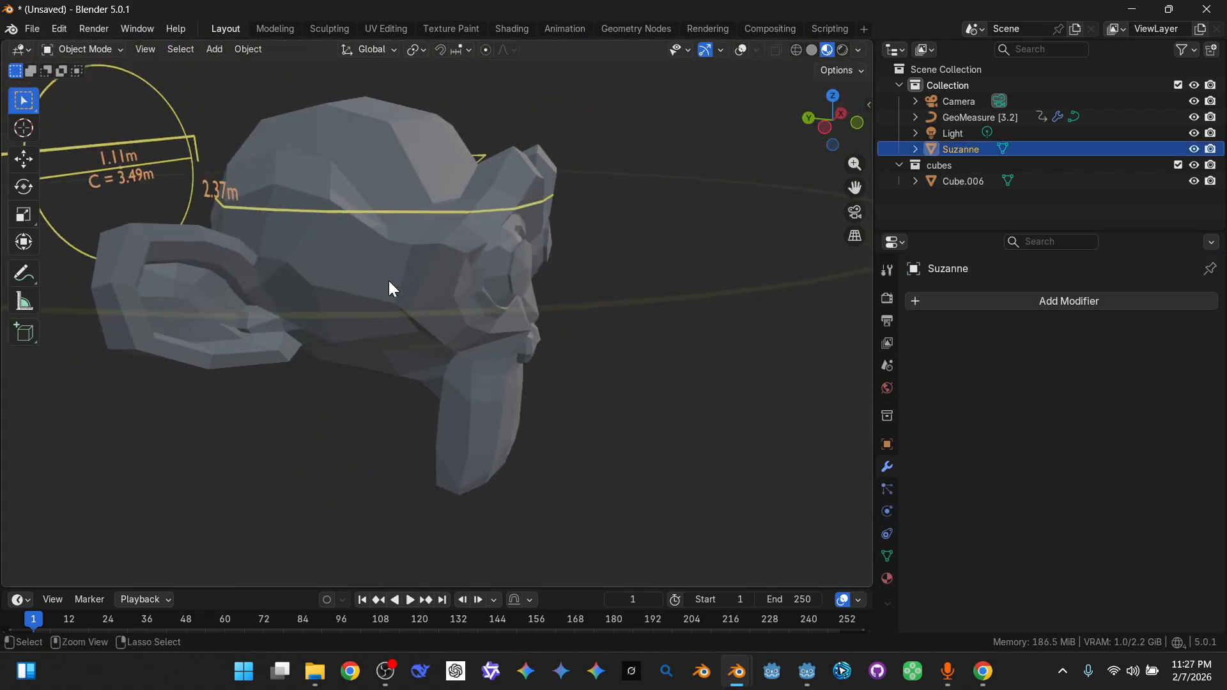
{"action": "key", "text": "ctrl+3"}
{"action": "right_click", "coordinate": [393, 268]}
{"action": "left_click", "coordinate": [395, 268]}
{"action": "mouse_move", "coordinate": [478, 308]}
{"action": "middle_mouse_down"}
{"action": "mouse_move", "coordinate": [619, 343]}
{"action": "mouse_move", "coordinate": [447, 386]}
{"action": "middle_mouse_up"}
{"action": "key", "text": "ctrl+Tab"}
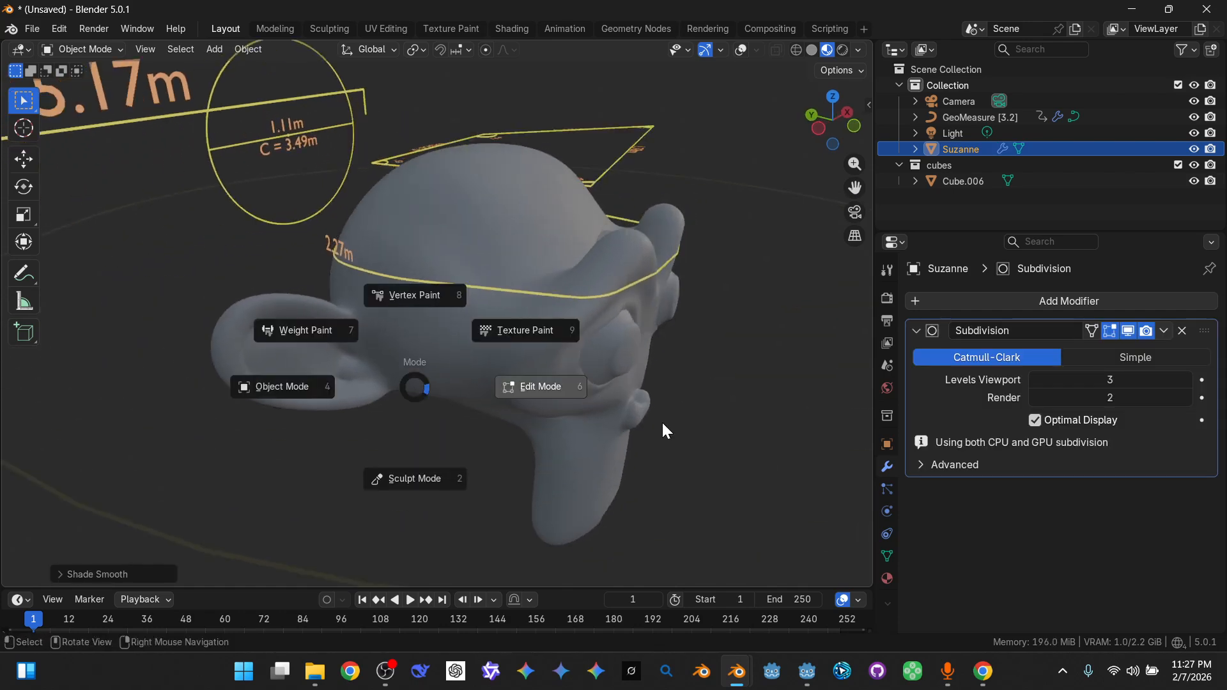
{"action": "left_click", "coordinate": [610, 401]}
{"action": "key", "text": "g"}
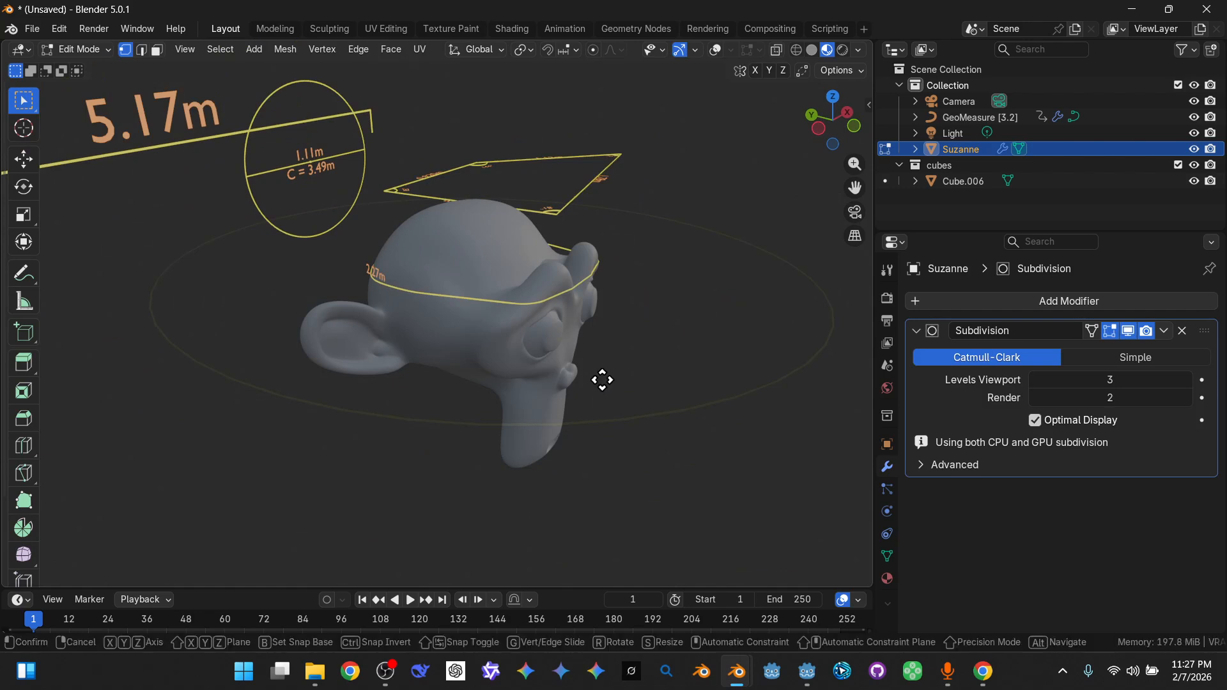
{"action": "key", "text": "Escape"}
{"action": "key", "text": "ctrl+Tab"}
{"action": "left_click", "coordinate": [488, 395]}
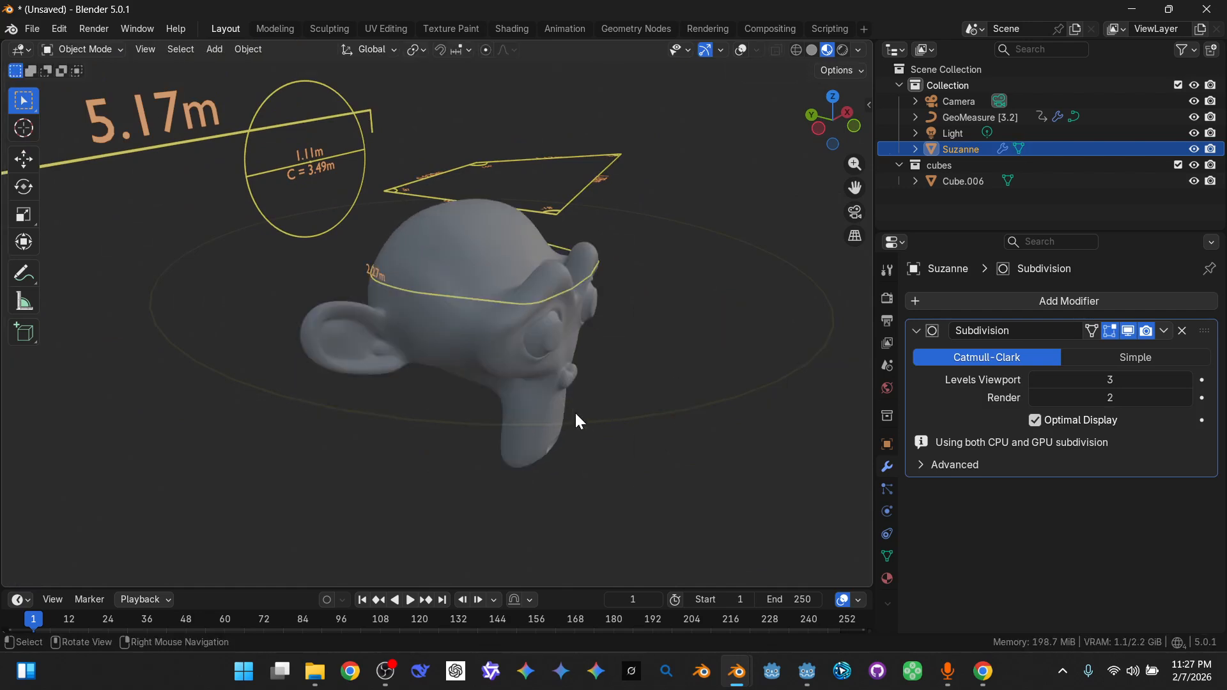
- Enter Edit Mode on the GeoMeasure curve and lower the Bézier circle to the level of the monkey's ears
{"action": "left_click", "coordinate": [583, 418]}
{"action": "key", "text": "ctrl+Tab"}
{"action": "left_click", "coordinate": [718, 431]}
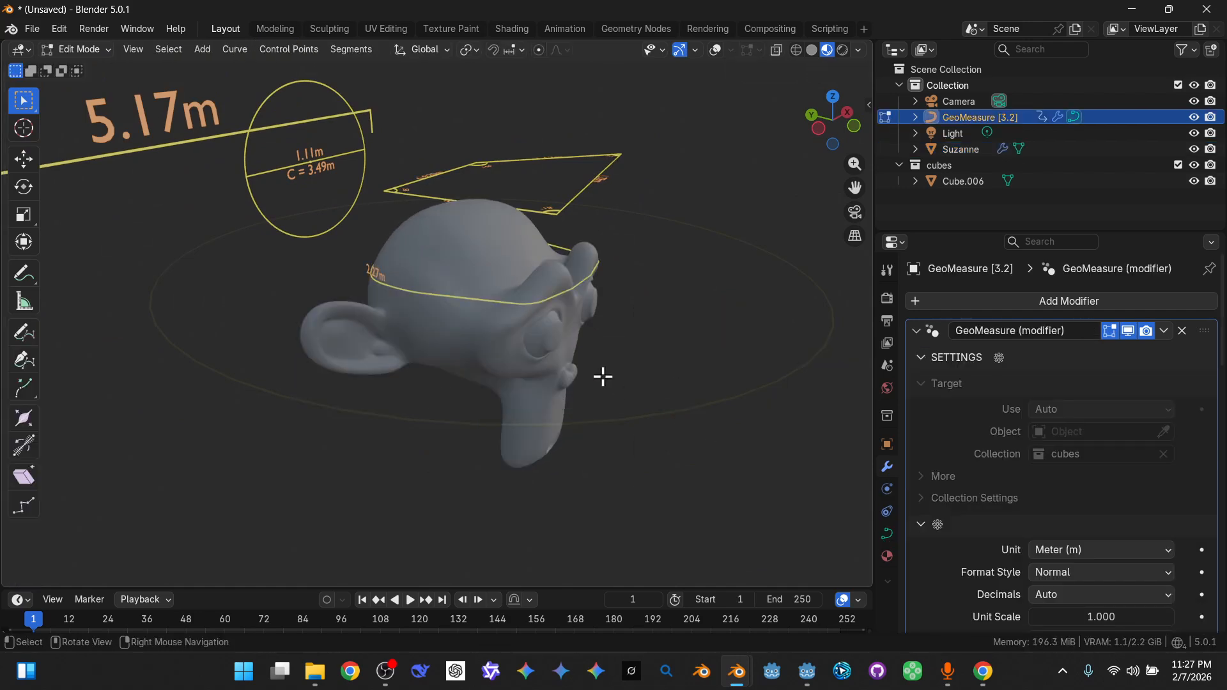
{"action": "key", "text": "g"}
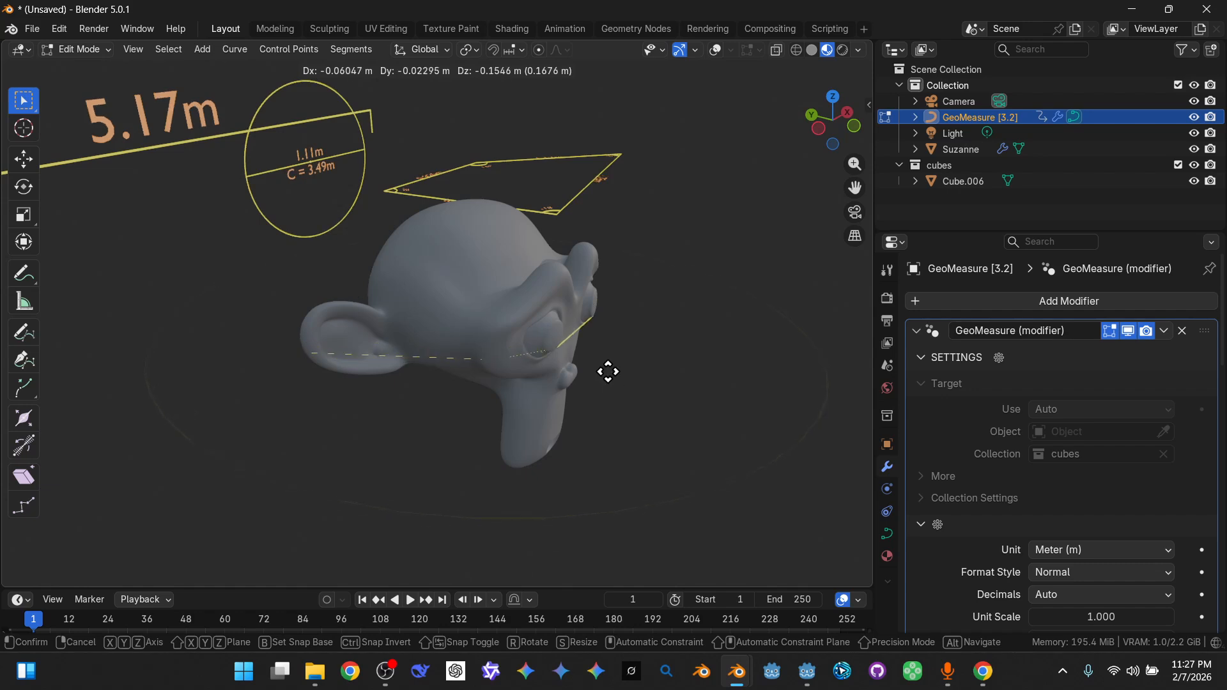
{"action": "left_click", "coordinate": [608, 367]}
{"action": "middle_click_drag", "start_coordinate": [608, 364], "coordinate": [741, 401]}
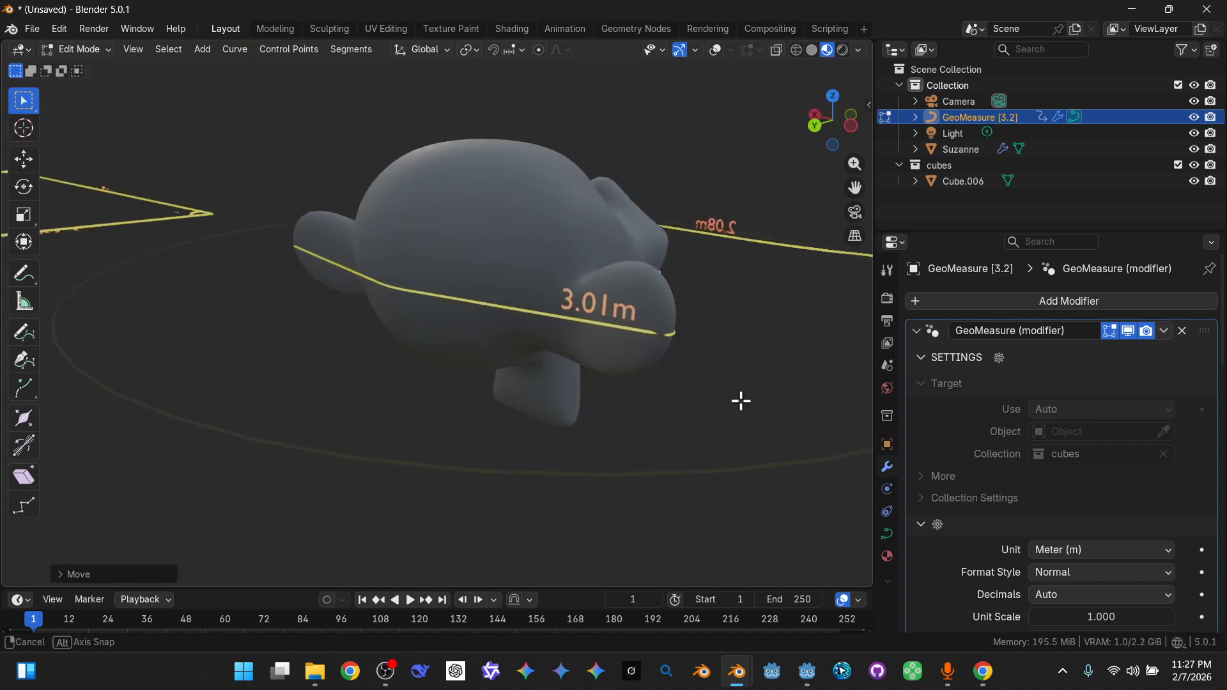
- Move the Bézier circle in several passes up to the monkey's forehead and return to Object Mode
{"action": "key", "text": "g"}
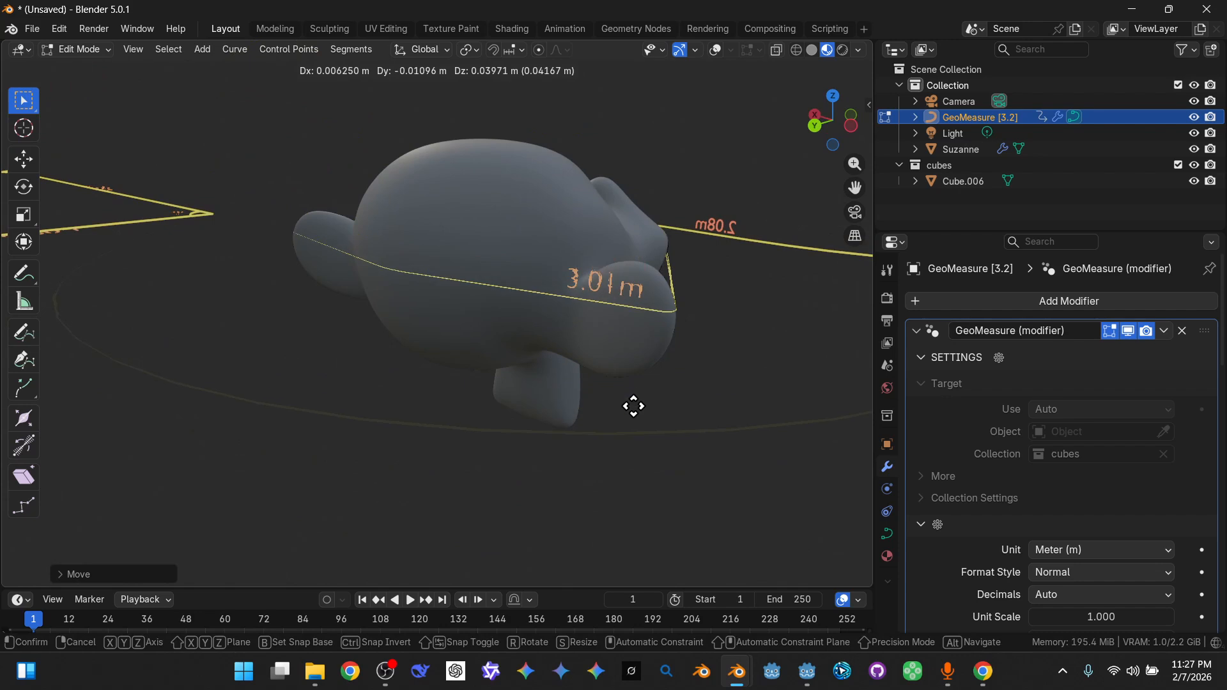
{"action": "left_click", "coordinate": [633, 416]}
{"action": "middle_click_drag", "start_coordinate": [635, 416], "coordinate": [657, 430]}
{"action": "key", "text": "g"}
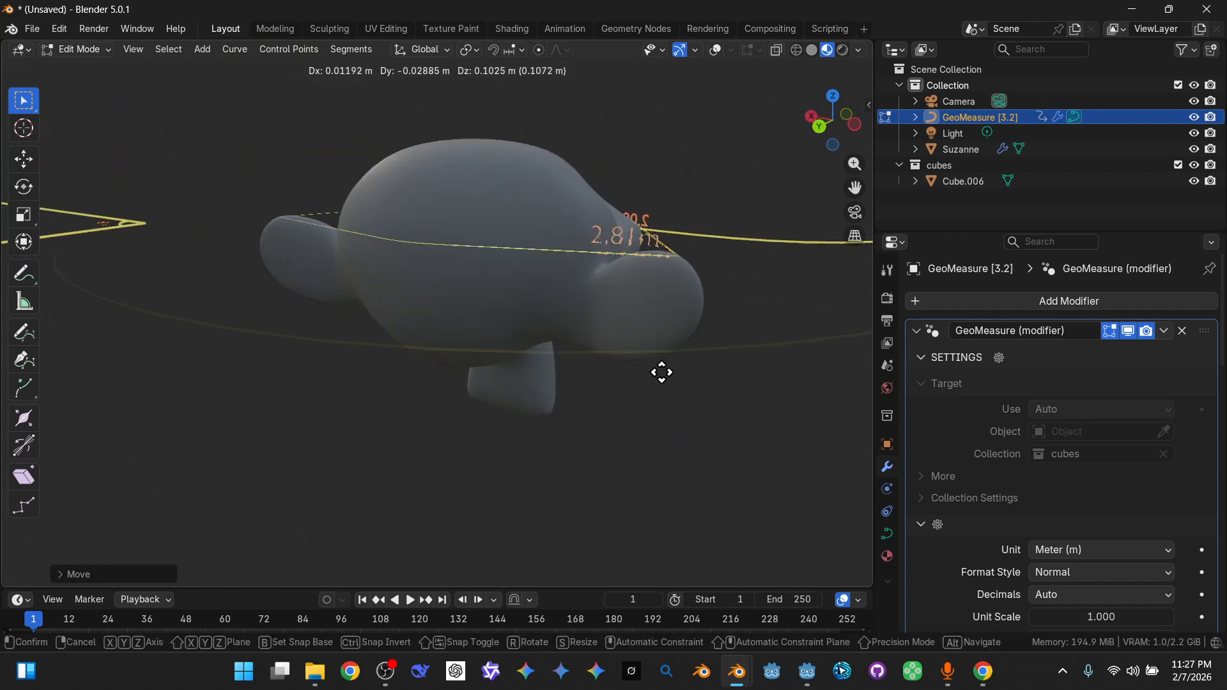
{"action": "left_click", "coordinate": [660, 398]}
{"action": "middle_click_drag", "start_coordinate": [660, 398], "coordinate": [582, 395]}
{"action": "key", "text": "g"}
{"action": "left_click", "coordinate": [573, 378]}
{"action": "key", "text": "ctrl+Tab"}
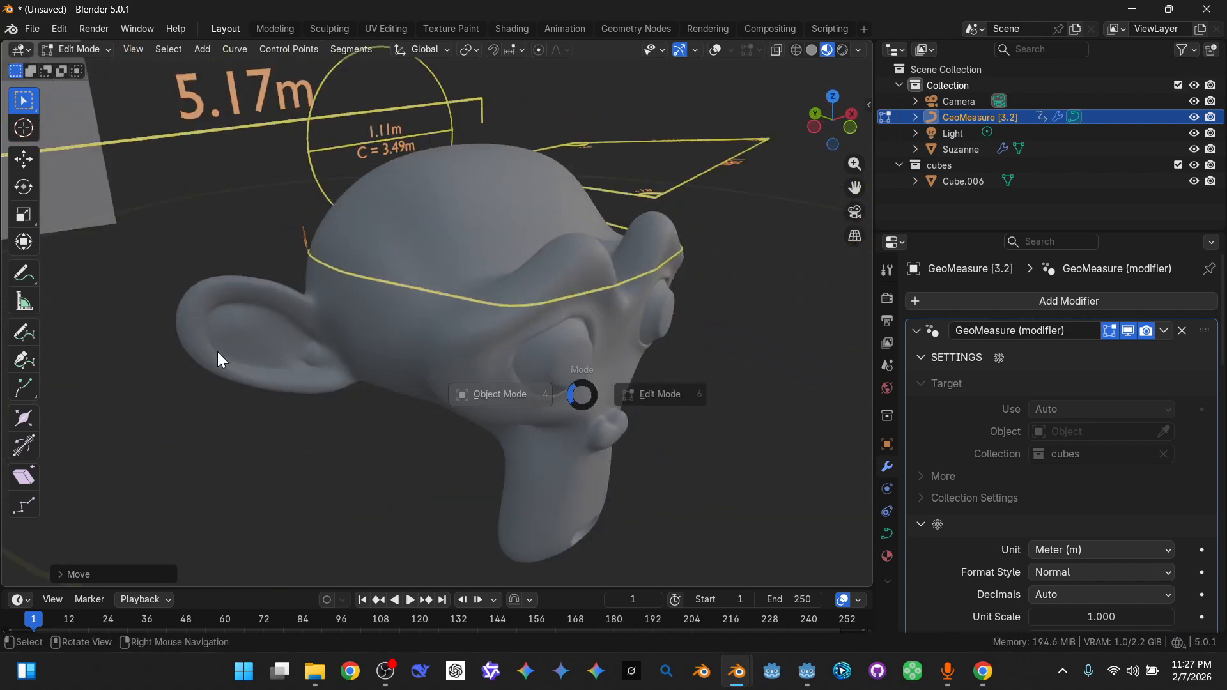
{"action": "left_click", "coordinate": [218, 351]}
- Examine the CURVE RULER node group of GeoMeasure 3.2 in the Geometry Nodes workspace and return to the Layout workspace
{"action": "scroll", "coordinate": [434, 386], "scroll_direction": "down", "scroll_amount": 8}
{"action": "middle_click_drag", "start_coordinate": [434, 387], "coordinate": [537, 428], "text": "shift"}
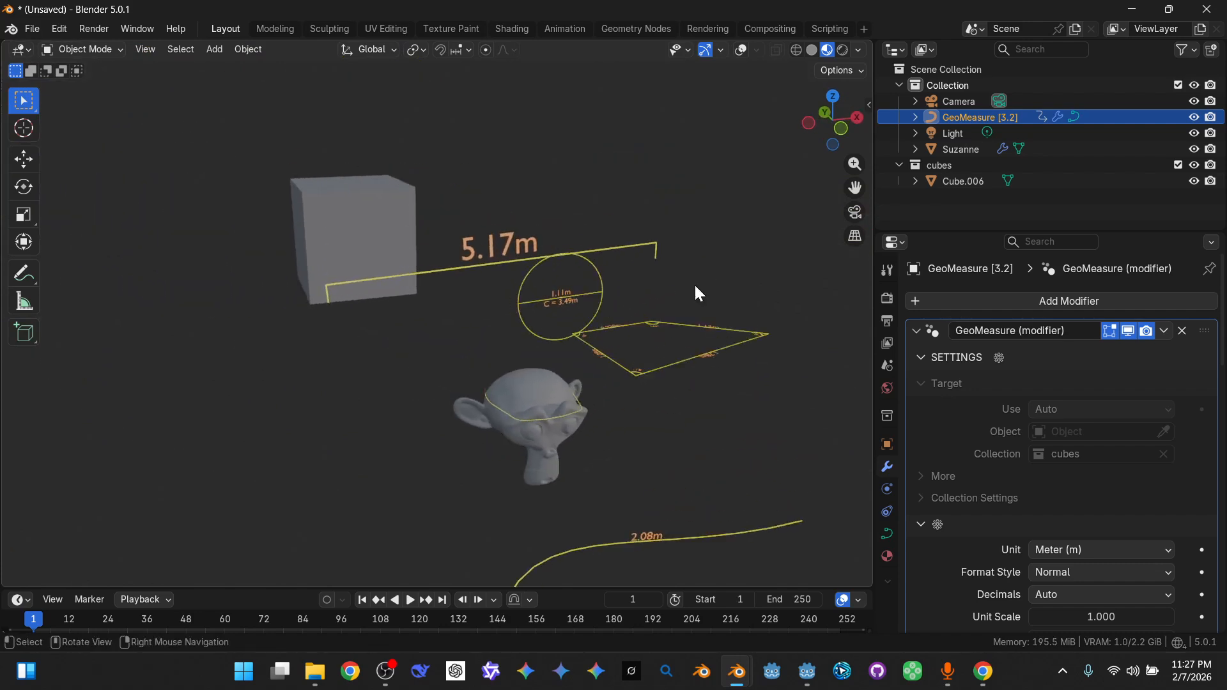
{"action": "middle_click_drag", "start_coordinate": [635, 411], "coordinate": [580, 333]}
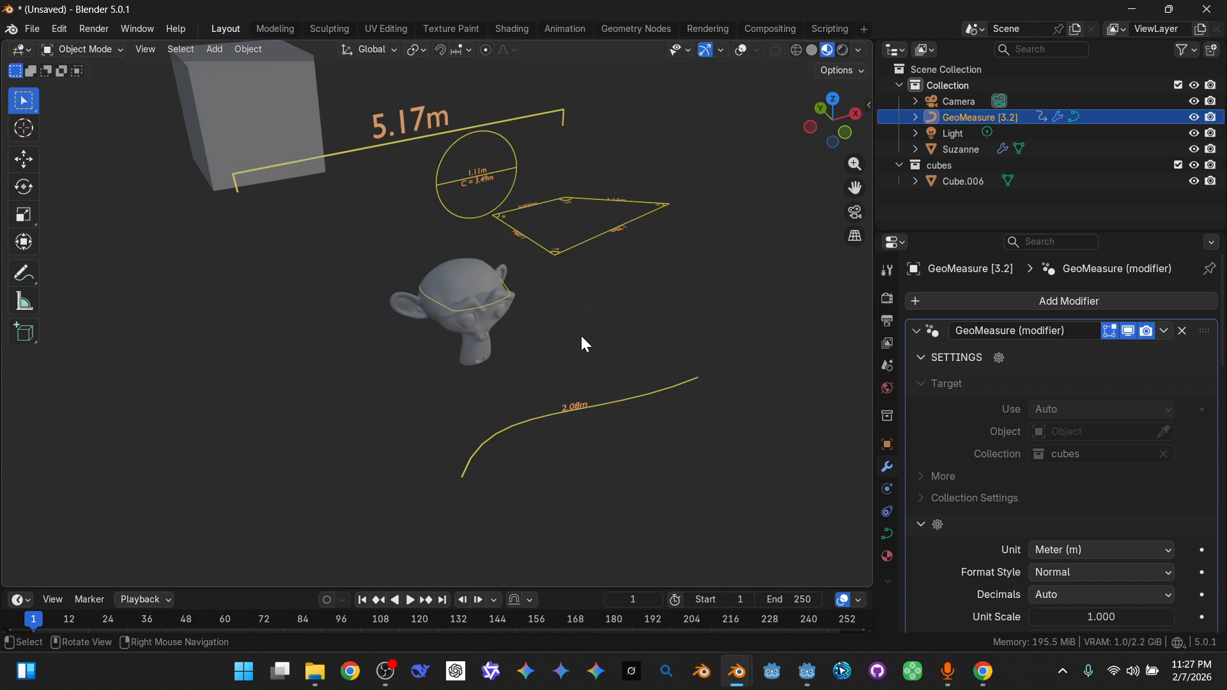
{"action": "middle_click_drag", "start_coordinate": [580, 335], "coordinate": [543, 385], "text": "shift"}
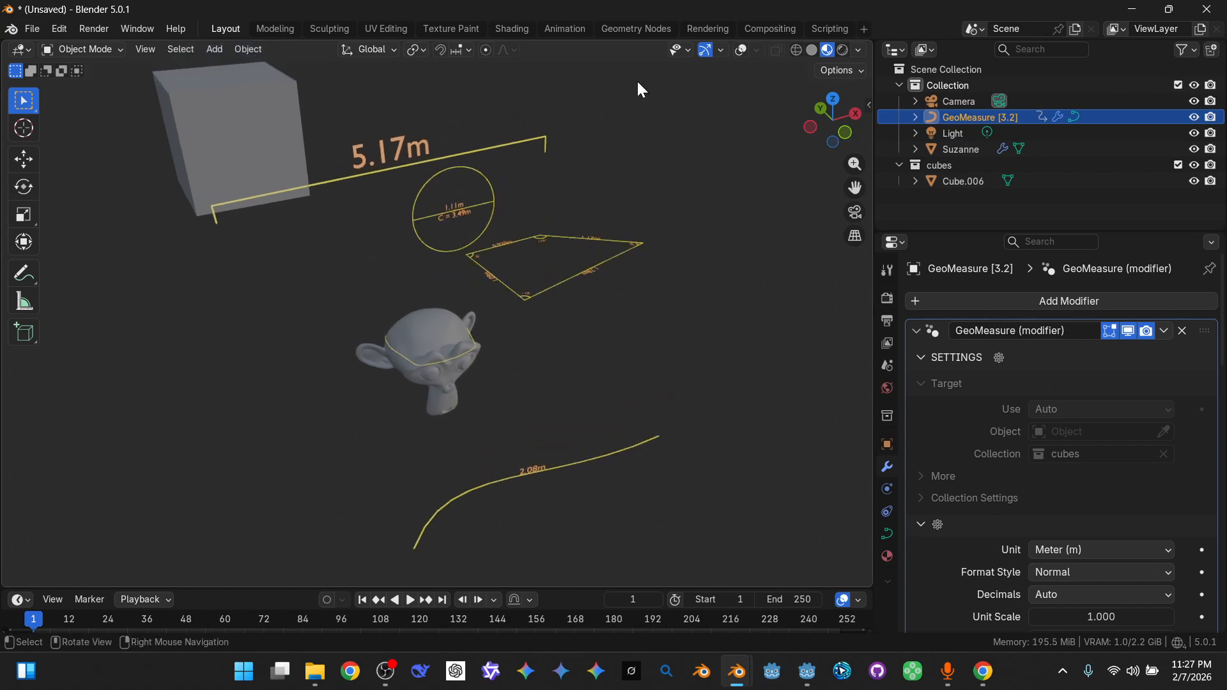
{"action": "left_click", "coordinate": [636, 29]}
{"action": "scroll", "coordinate": [662, 320], "scroll_direction": "up", "scroll_amount": 3}
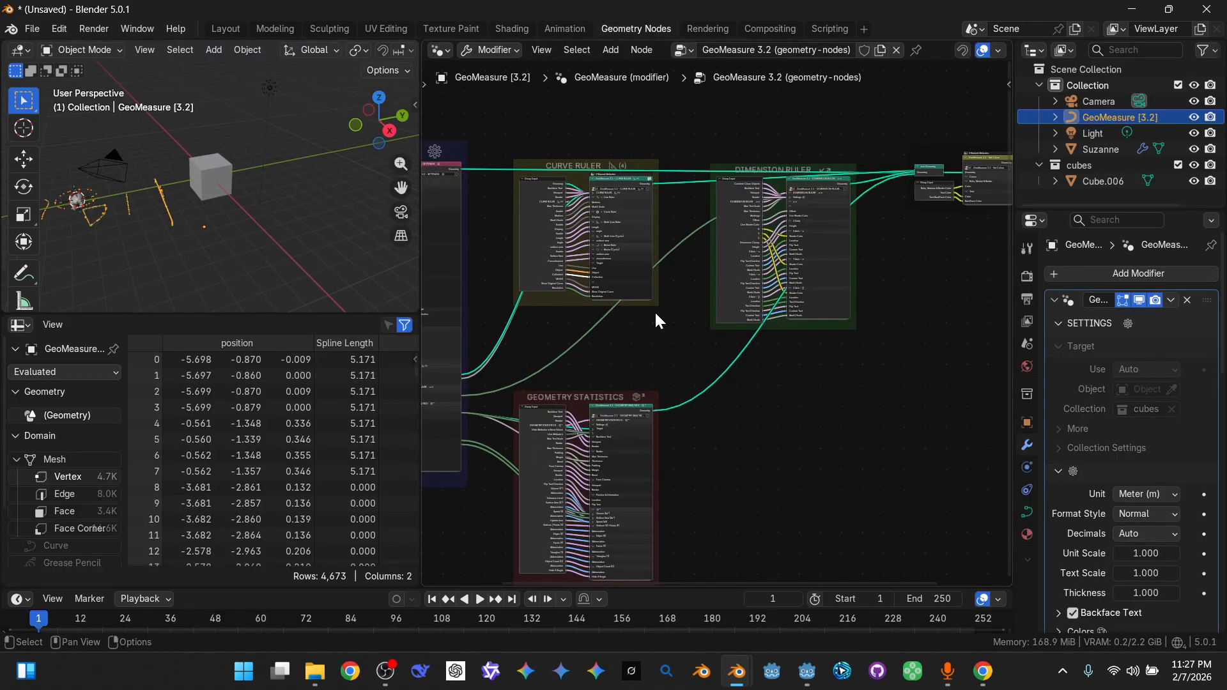
{"action": "left_click_drag", "start_coordinate": [421, 282], "coordinate": [375, 282]}
{"action": "left_click", "coordinate": [600, 274]}
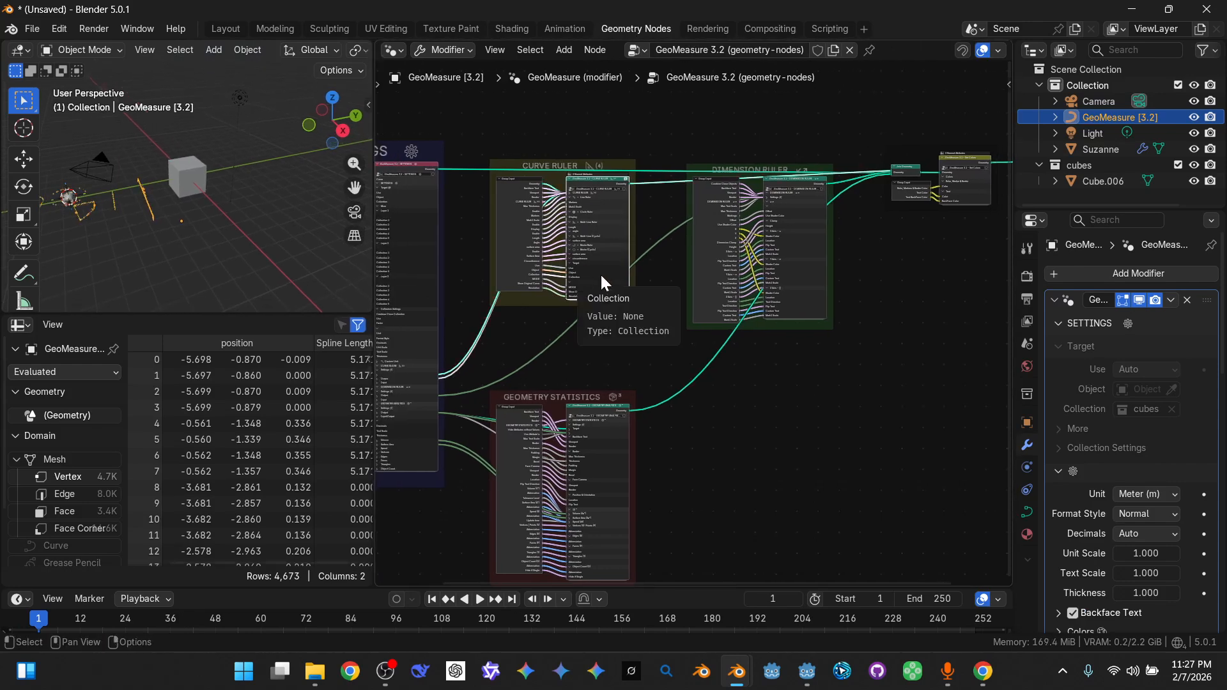
{"action": "key", "text": "Tab"}
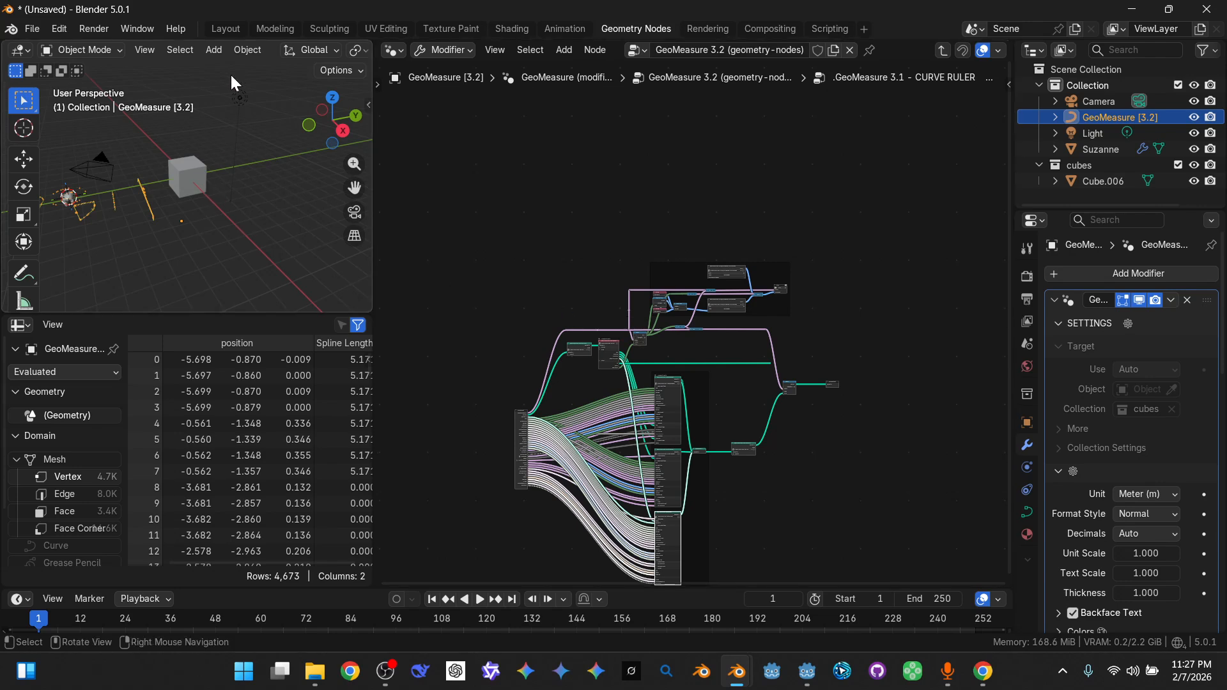
{"action": "left_click", "coordinate": [227, 28]}
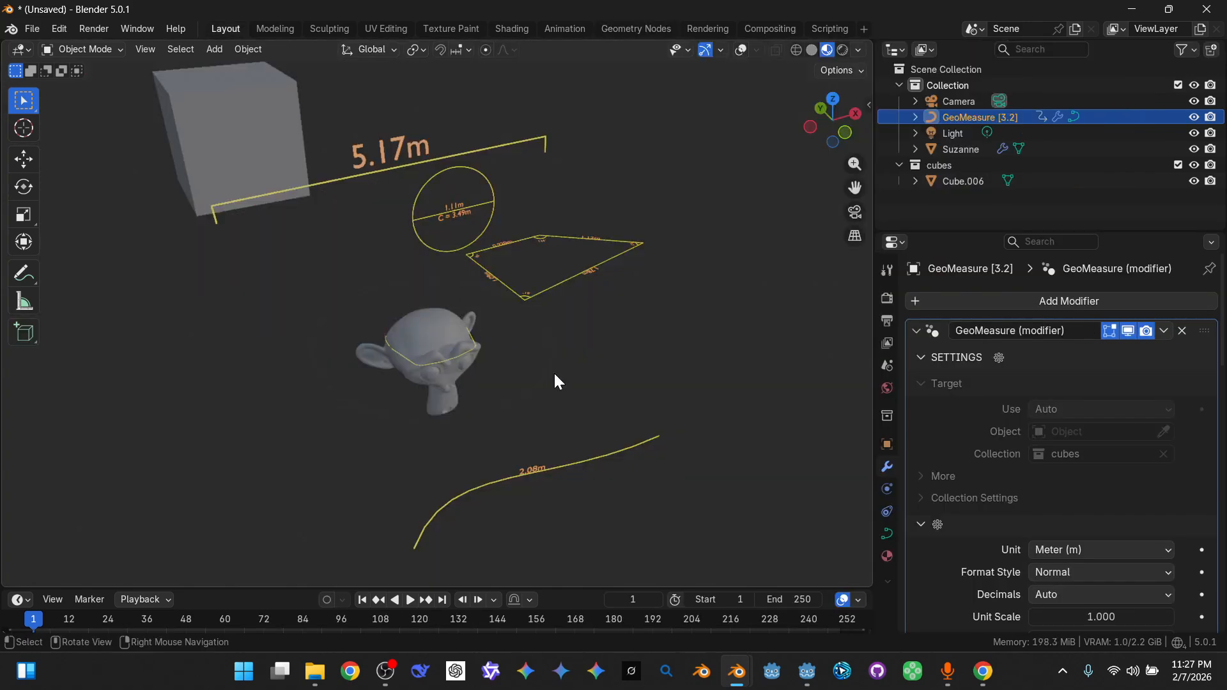
- Turn the viewport overlays back on and deselect the GeoMeasure object
{"action": "middle_click_drag", "start_coordinate": [554, 382], "coordinate": [574, 363]}
{"action": "left_click", "coordinate": [740, 53]}
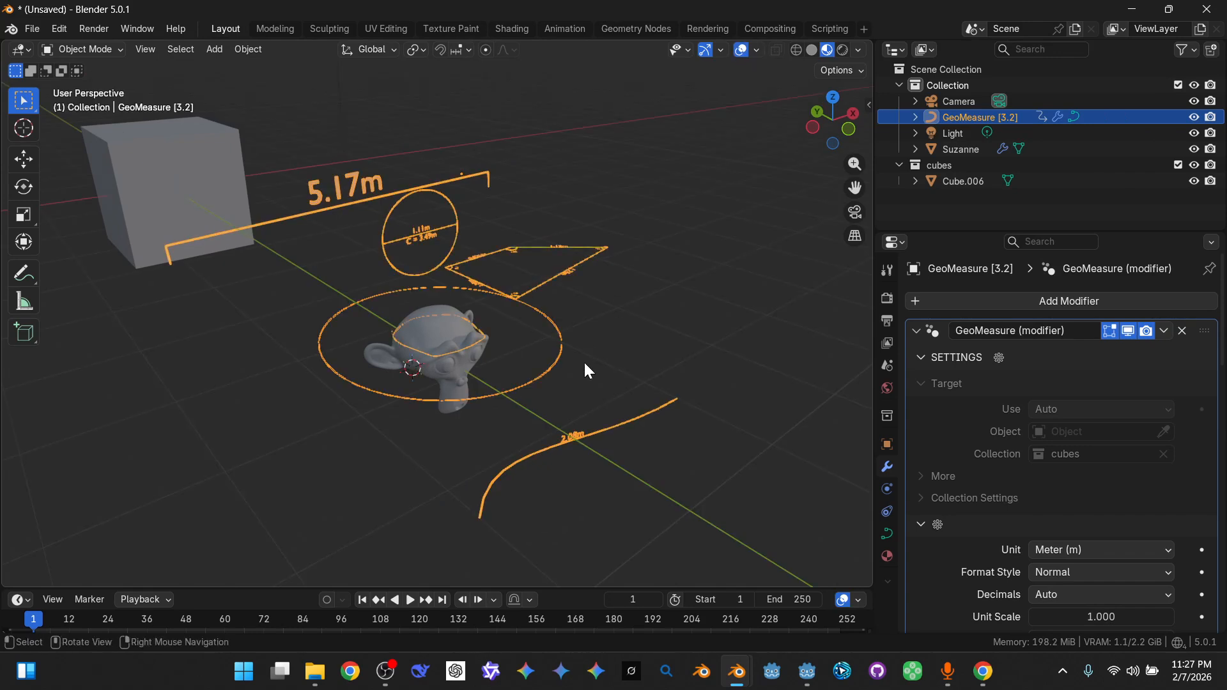
{"action": "scroll", "coordinate": [639, 390], "scroll_direction": "up", "scroll_amount": 2}
{"action": "left_click", "coordinate": [644, 394]}
{"action": "middle_click_drag", "start_coordinate": [350, 451], "coordinate": [528, 434]}
{"action": "middle_click_drag", "start_coordinate": [580, 447], "coordinate": [602, 531]}
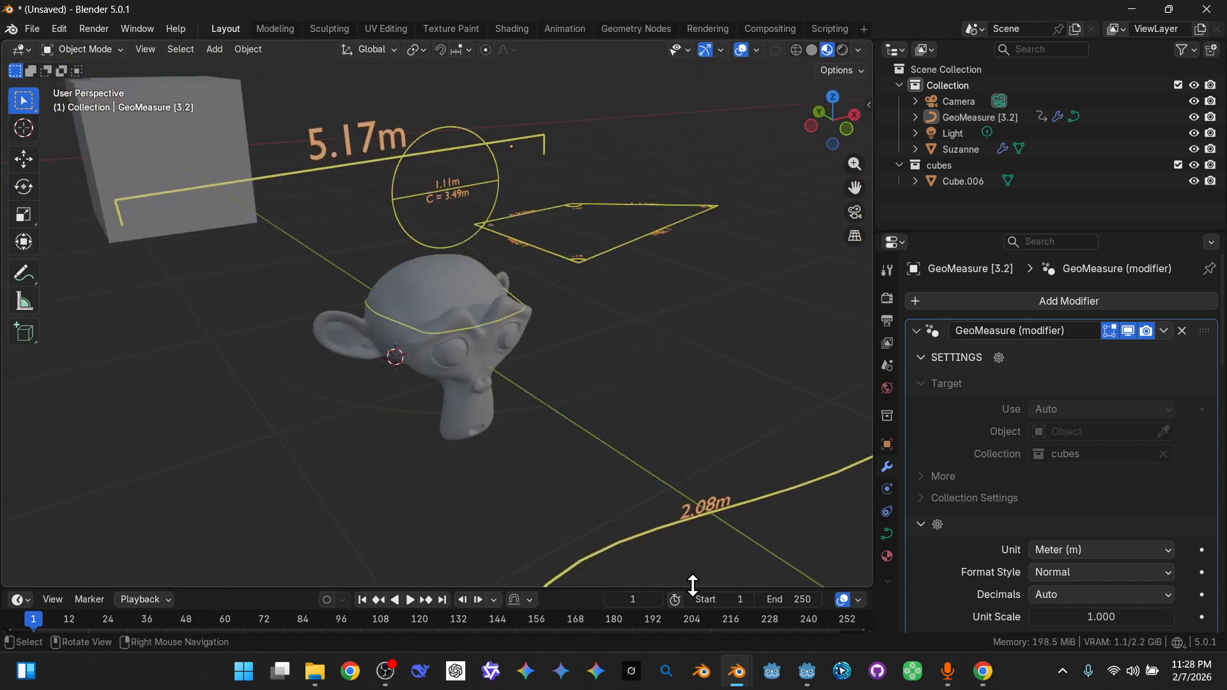
- Switch to the ACTION.blend Blender window and examine the dimension rulers around the trees, plants and stone
{"action": "mouse_move", "coordinate": [729, 687]}
{"action": "left_click", "coordinate": [494, 588]}
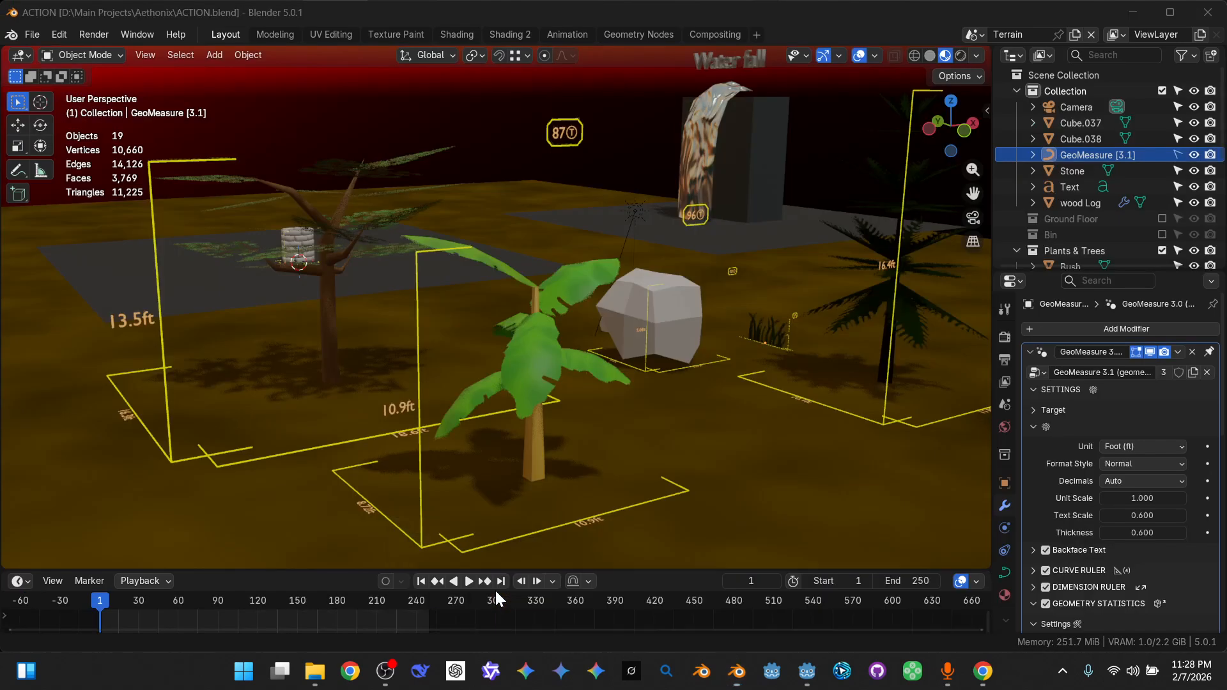
{"action": "middle_click_drag", "start_coordinate": [580, 475], "coordinate": [540, 455]}
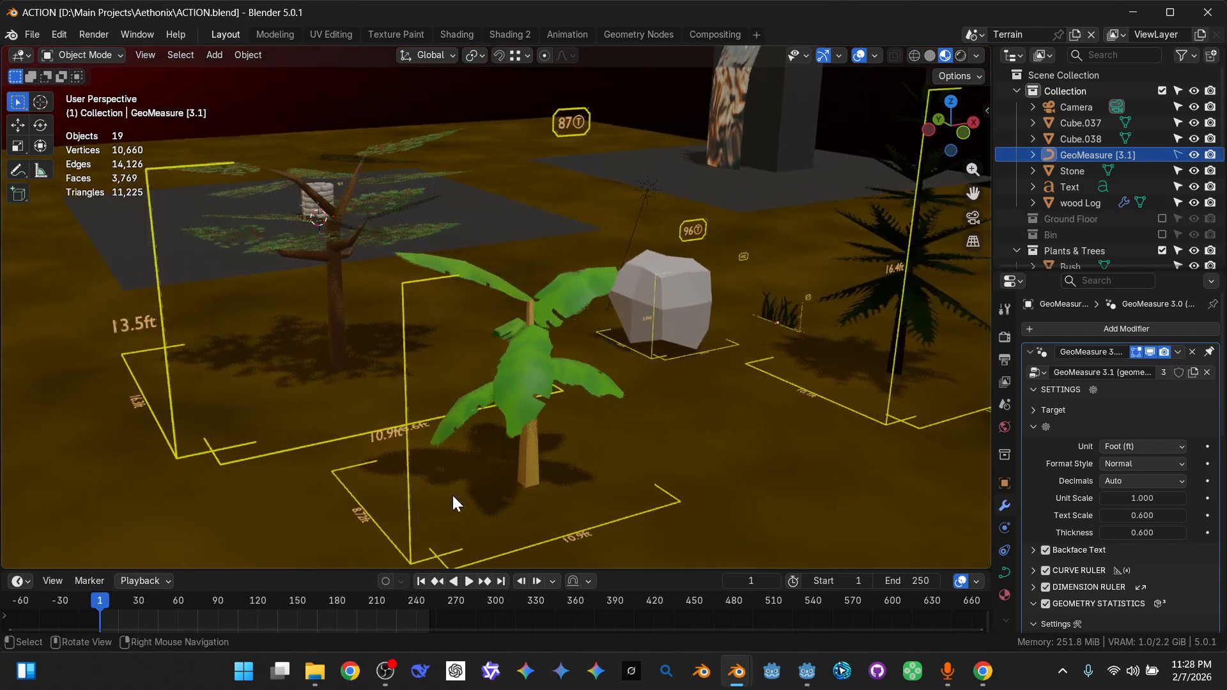
{"action": "middle_click_drag", "start_coordinate": [612, 421], "coordinate": [524, 411]}
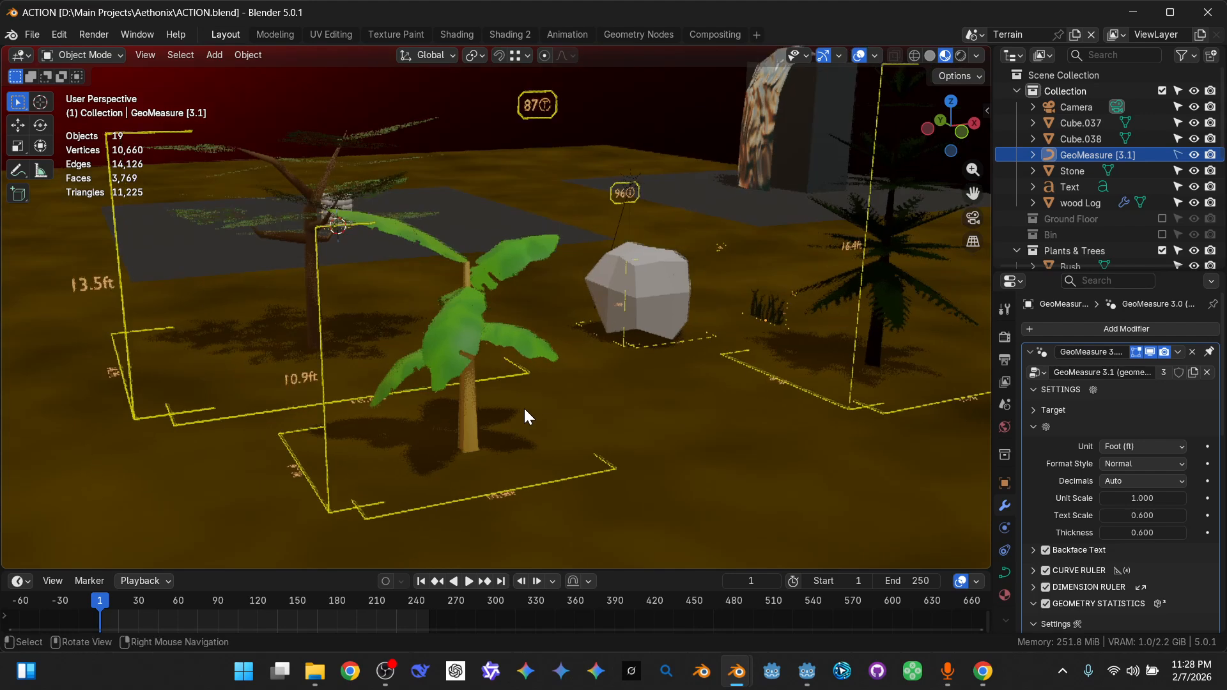
- Select the Musa Plant object and try moving it
{"action": "left_click", "coordinate": [471, 412]}
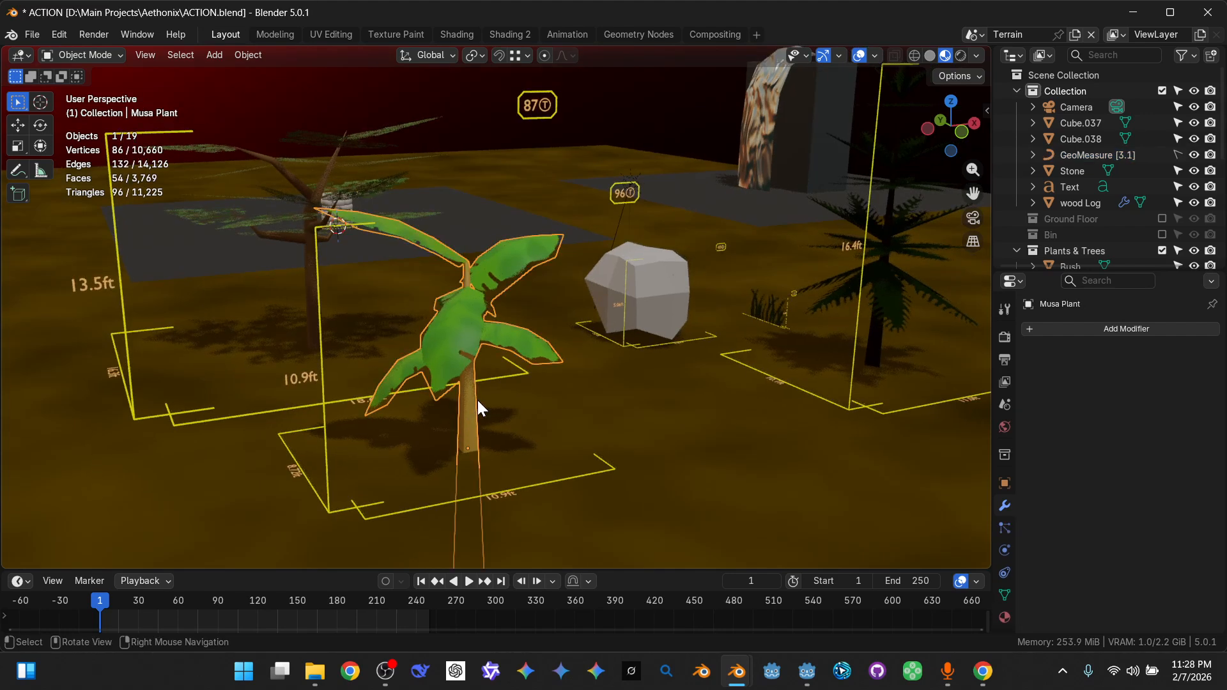
{"action": "key", "text": "g"}
{"action": "right_click", "coordinate": [485, 402]}
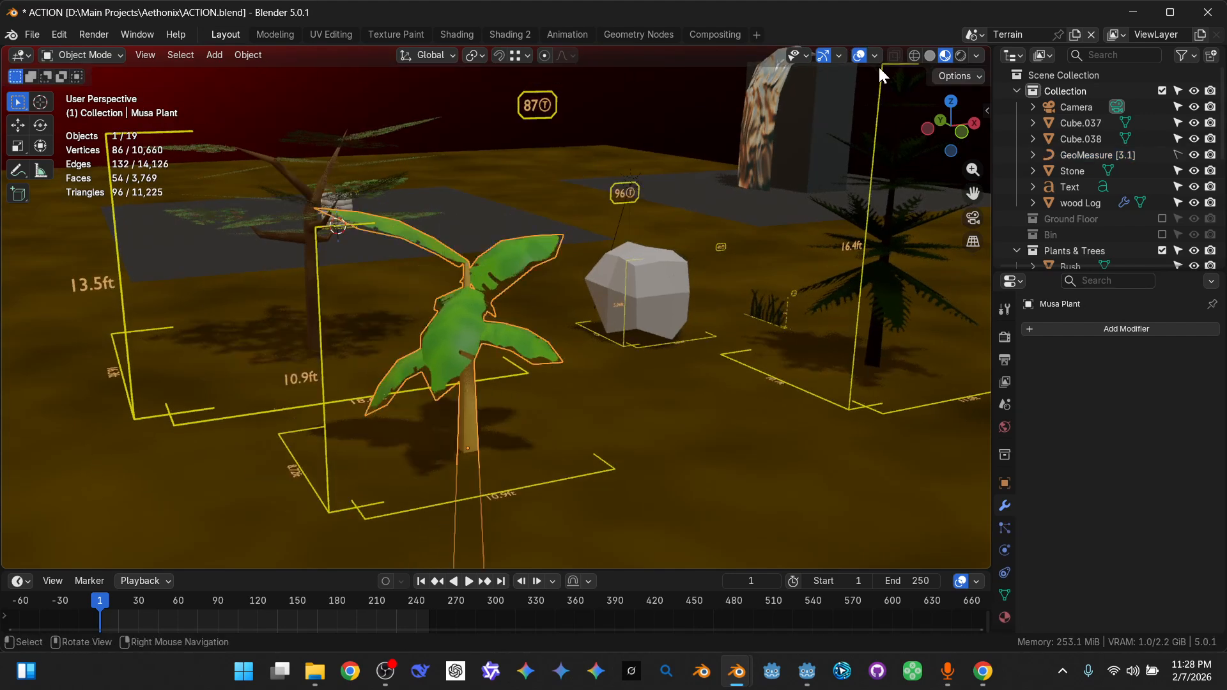
- Turn off the viewport overlays and try moving the Musa Plant to see its rulers respond
{"action": "left_click", "coordinate": [859, 55]}
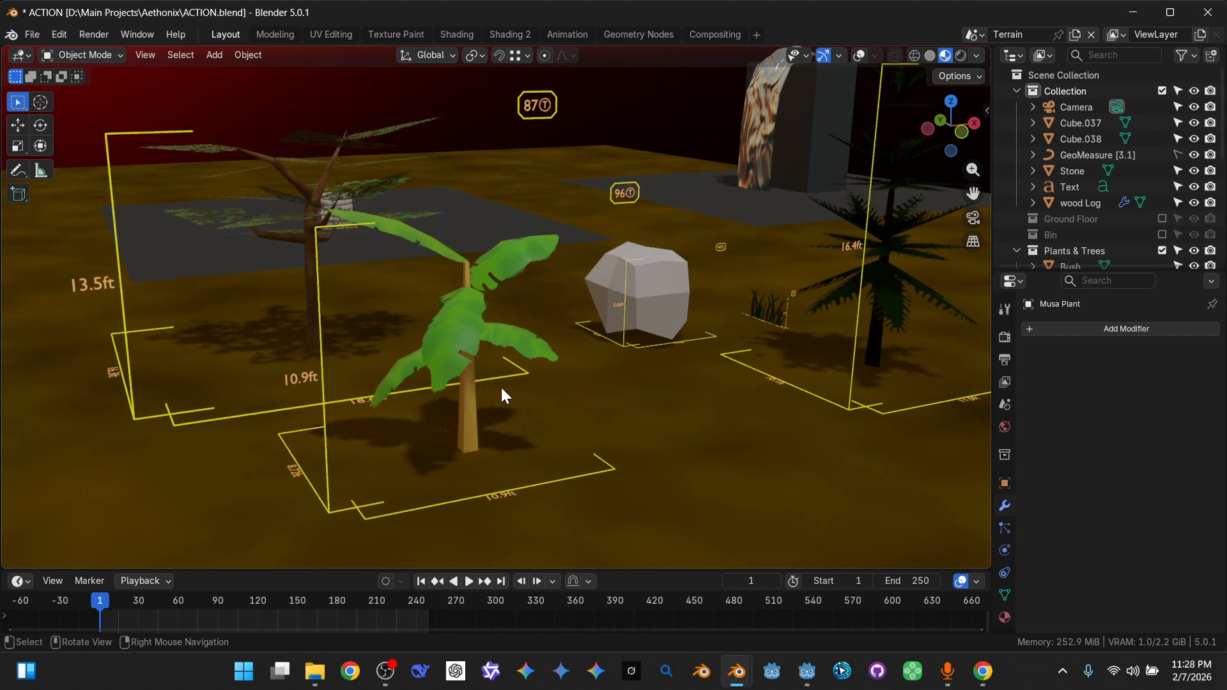
{"action": "key", "text": "g"}
{"action": "right_click", "coordinate": [476, 384]}
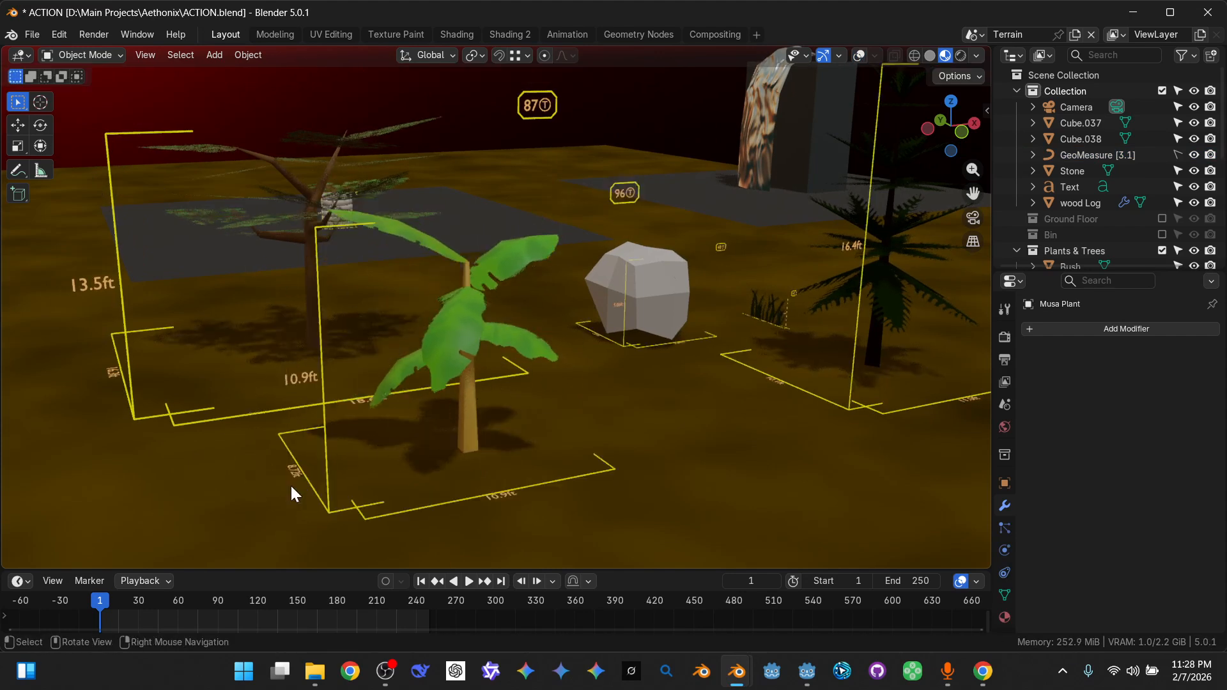
{"action": "key", "text": "g"}
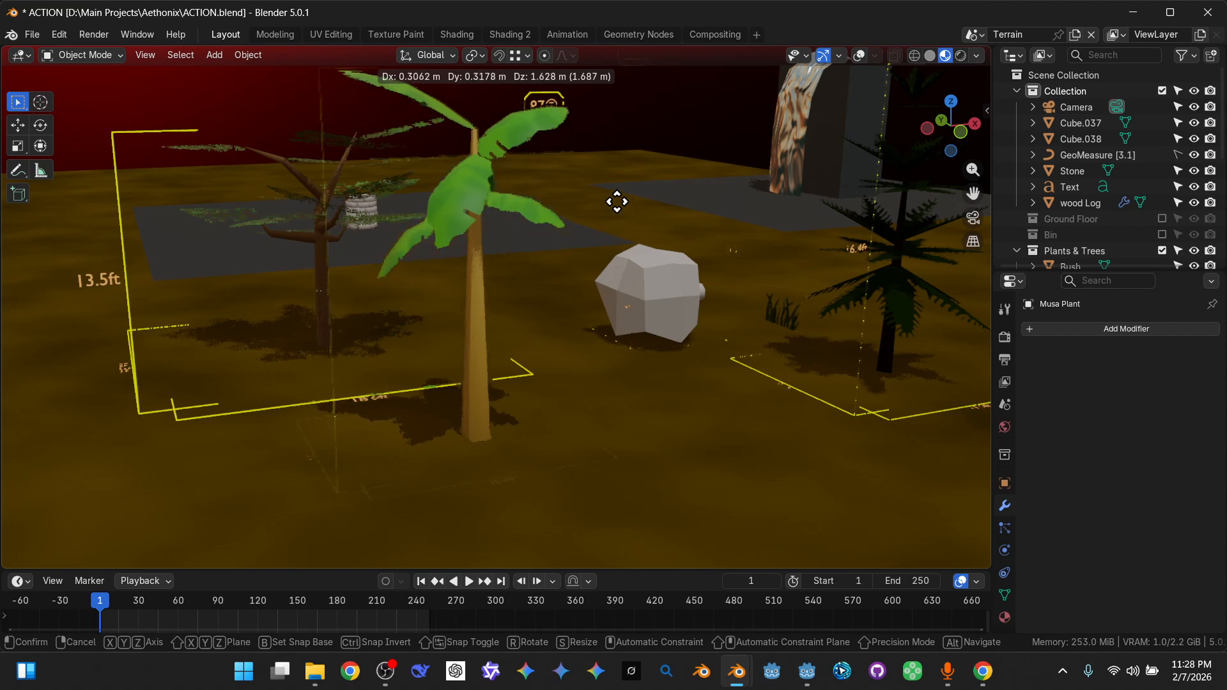
{"action": "right_click", "coordinate": [612, 323]}
- Examine the dimension rulers and triangle-count labels around the Cedar Elm, stone and neighbouring plants
{"action": "middle_click_drag", "start_coordinate": [612, 324], "coordinate": [584, 322]}
{"action": "middle_click_drag", "start_coordinate": [626, 277], "coordinate": [759, 339], "text": "shift"}
{"action": "scroll", "coordinate": [603, 357], "scroll_direction": "up", "scroll_amount": 2}
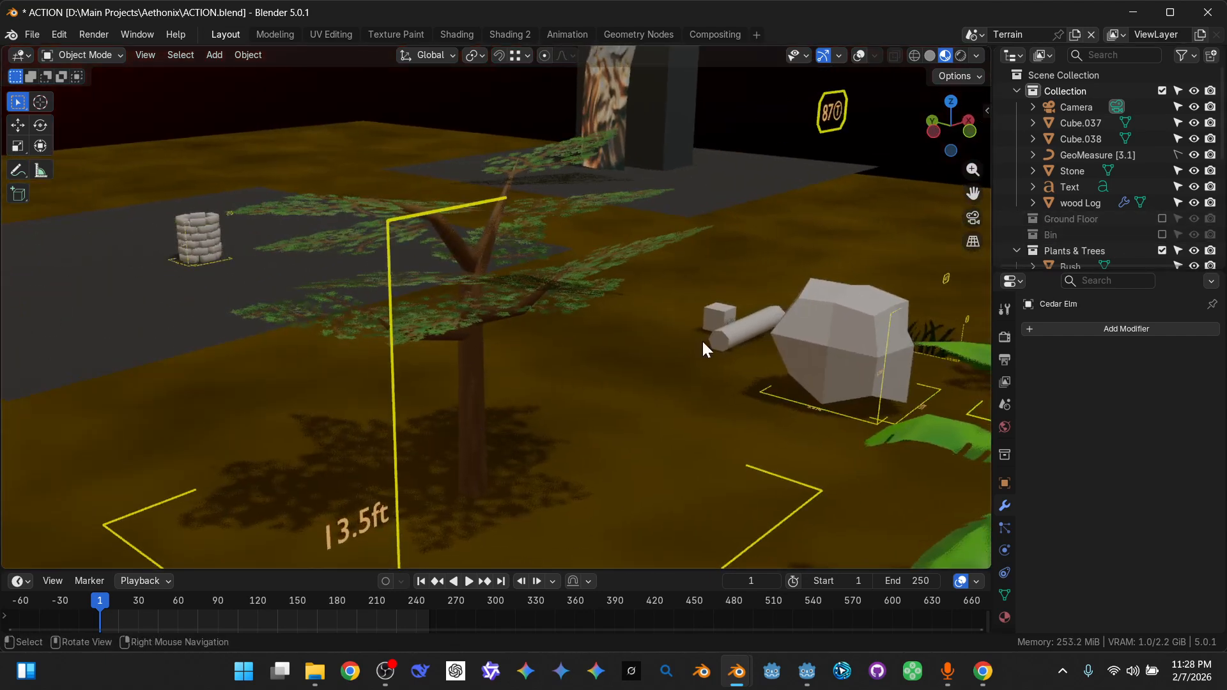
{"action": "scroll", "coordinate": [1099, 163], "scroll_direction": "down", "scroll_amount": 4}
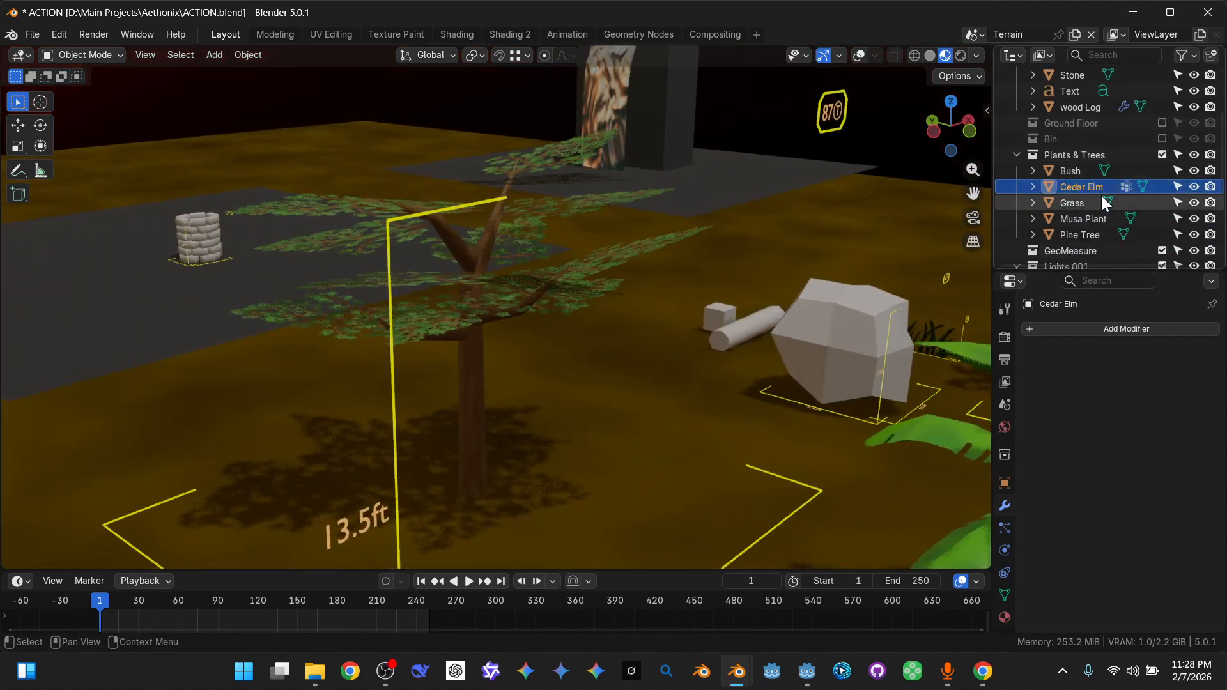
{"action": "middle_click_drag", "start_coordinate": [522, 362], "coordinate": [633, 249]}
{"action": "scroll", "coordinate": [530, 192], "scroll_direction": "up", "scroll_amount": 4}
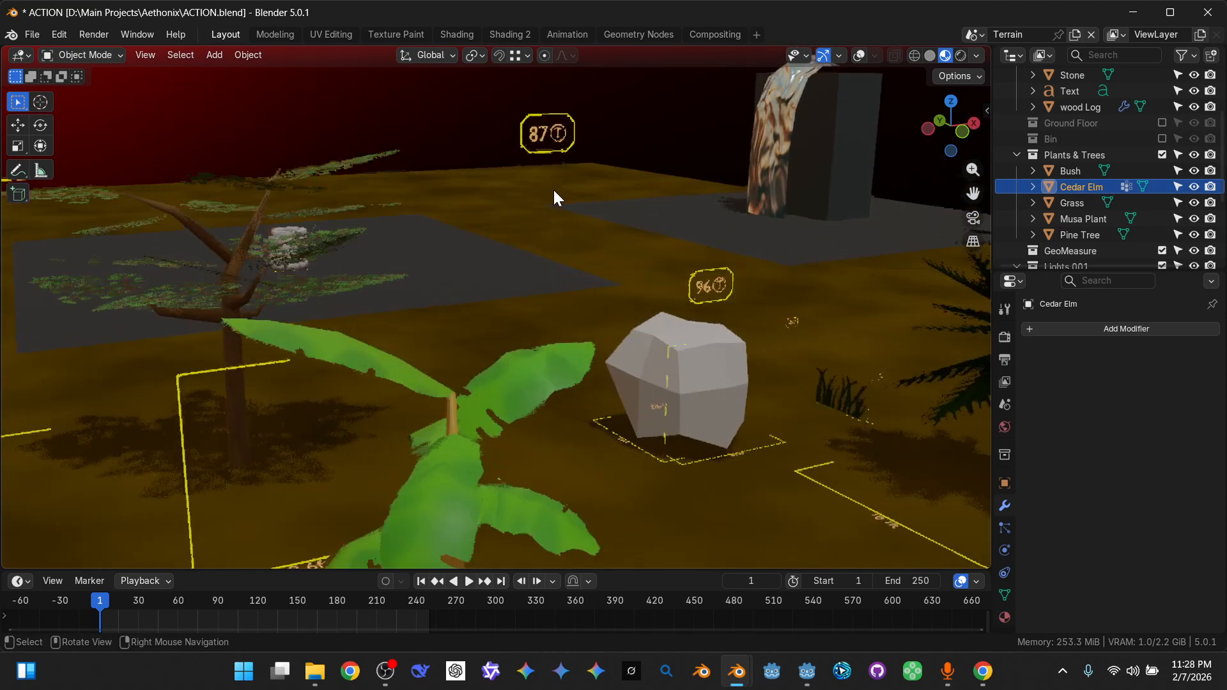
{"action": "scroll", "coordinate": [589, 271], "scroll_direction": "down", "scroll_amount": 4}
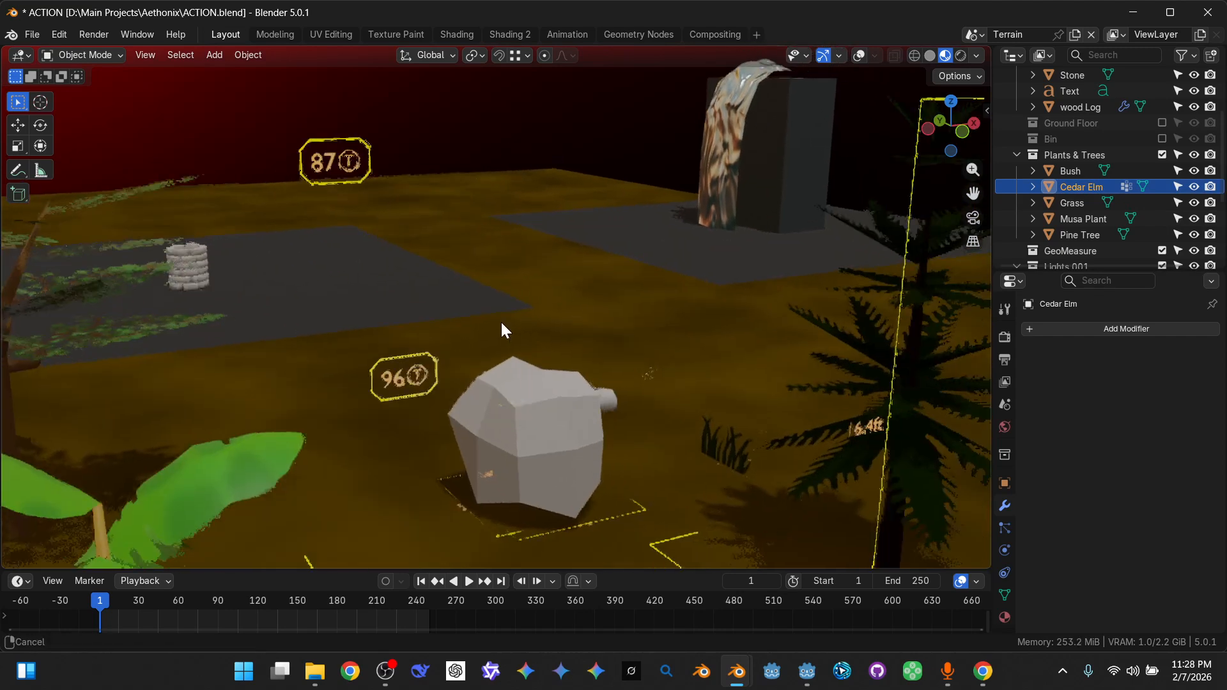
{"action": "middle_click_drag", "start_coordinate": [564, 377], "coordinate": [438, 377], "text": "shift"}
{"action": "scroll", "coordinate": [485, 358], "scroll_direction": "up", "scroll_amount": 3}
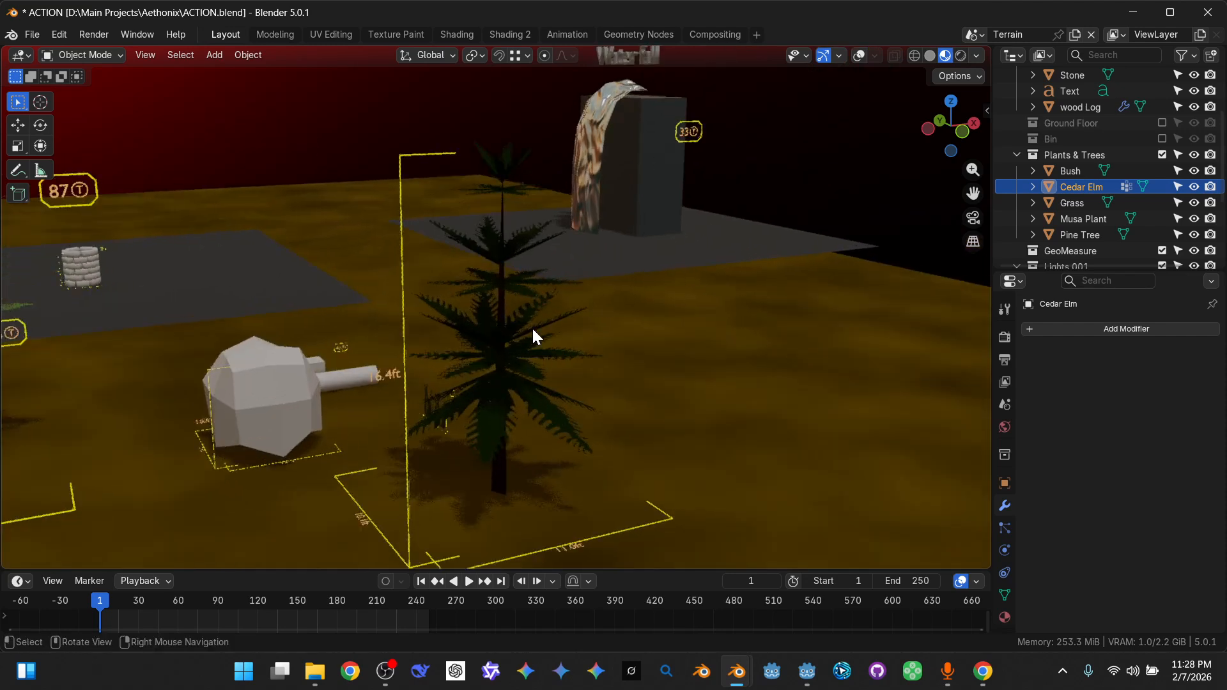
- Select the Pine Tree and examine its dimension rulers and triangle-count label from several angles
{"action": "left_click", "coordinate": [499, 351]}
{"action": "middle_click_drag", "start_coordinate": [682, 304], "coordinate": [714, 192]}
{"action": "scroll", "coordinate": [713, 192], "scroll_direction": "up", "scroll_amount": 2}
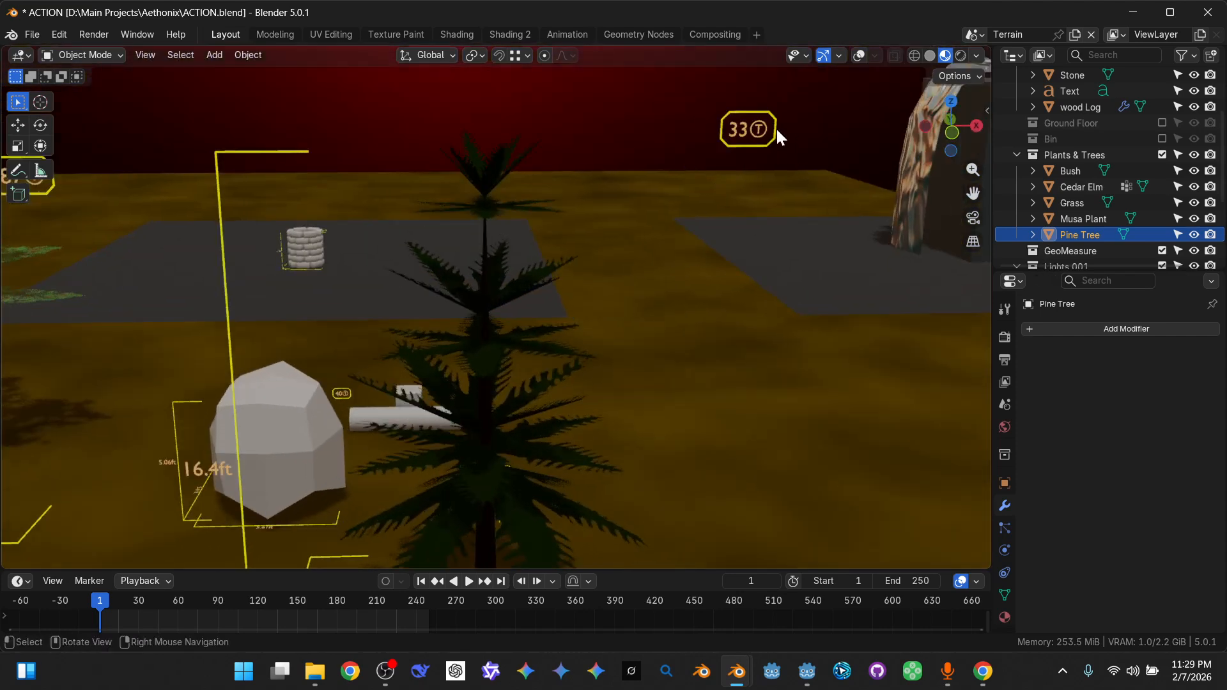
{"action": "scroll", "coordinate": [467, 398], "scroll_direction": "down", "scroll_amount": 3}
{"action": "middle_click_drag", "start_coordinate": [479, 422], "coordinate": [514, 401], "text": "shift"}
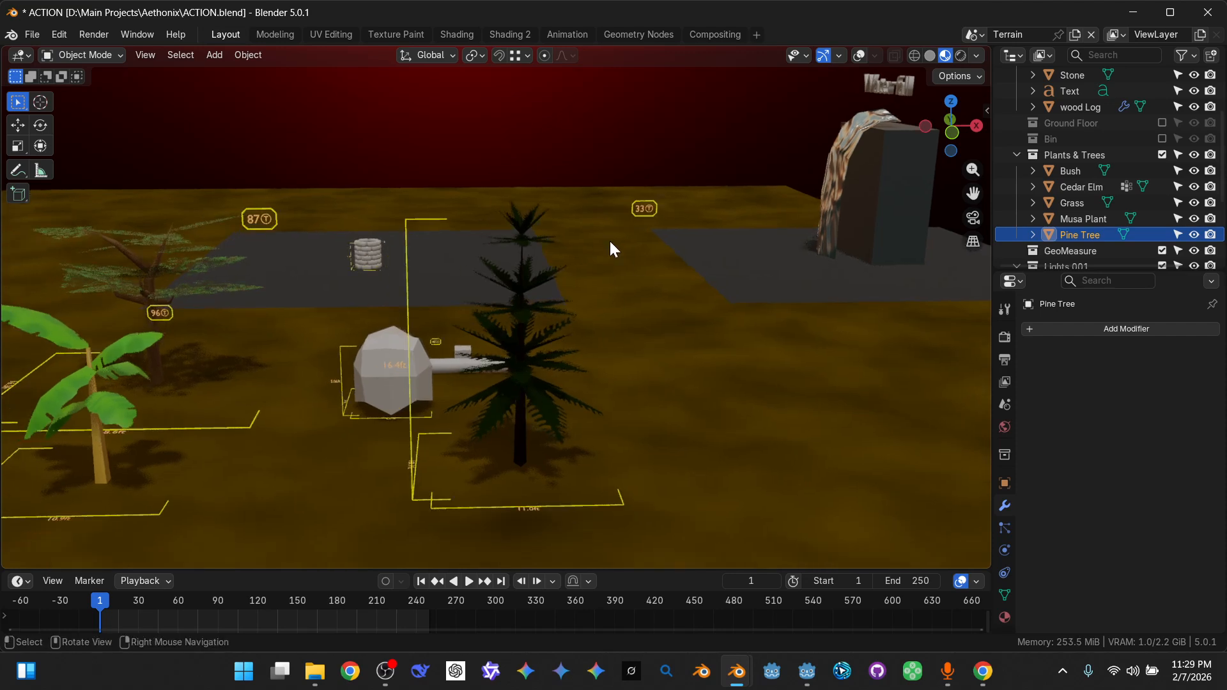
{"action": "scroll", "coordinate": [715, 224], "scroll_direction": "up", "scroll_amount": 2}
{"action": "middle_click_drag", "start_coordinate": [589, 336], "coordinate": [744, 369]}
{"action": "scroll", "coordinate": [646, 370], "scroll_direction": "down", "scroll_amount": 4}
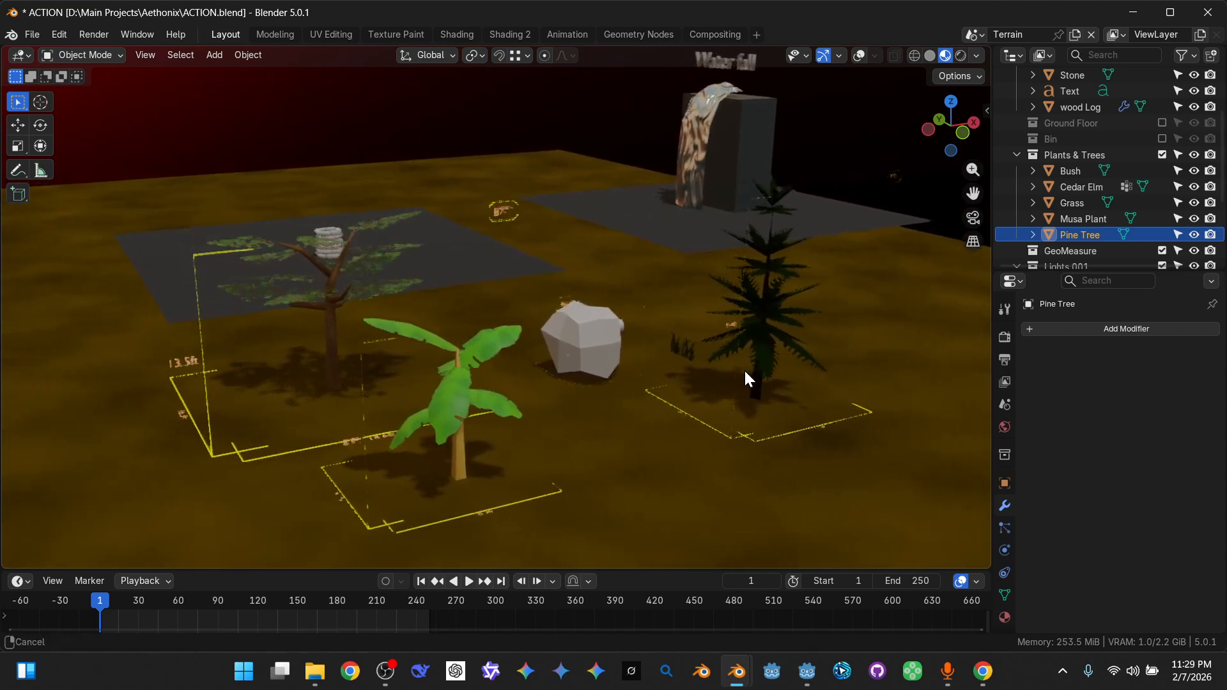
- Move the Pine Tree about -6.39 m in X and 3.33 m in Y, beside the Musa Plant, and inspect the ruler
{"action": "key", "text": "g"}
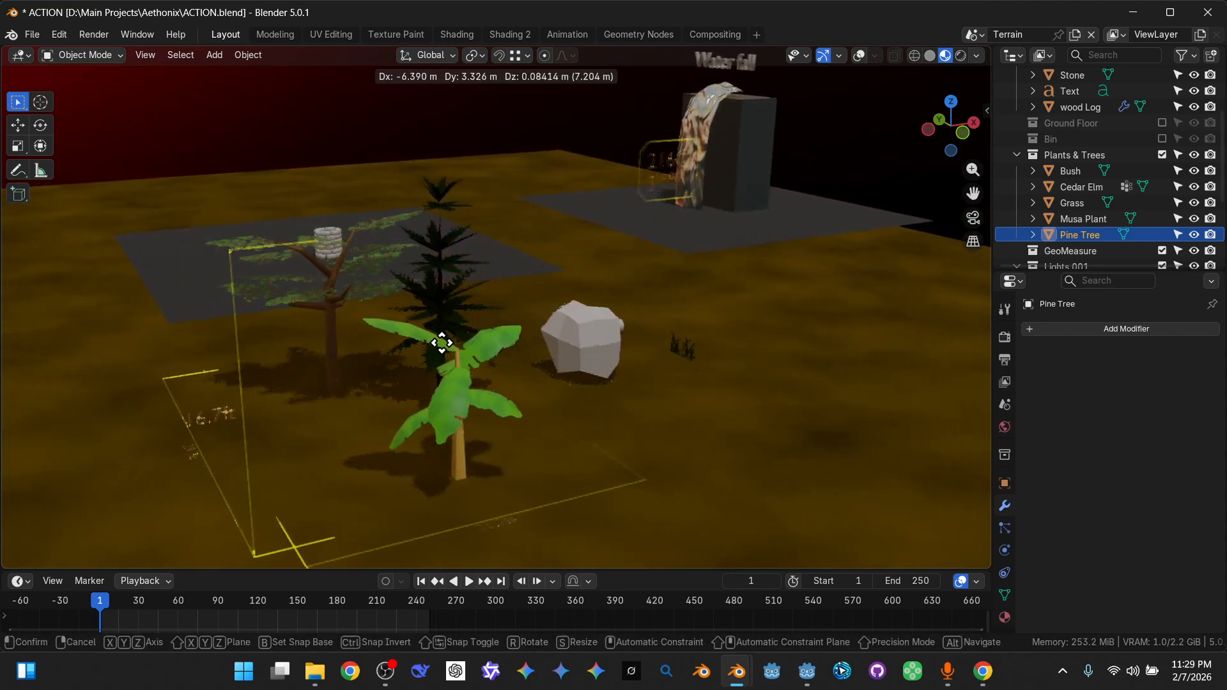
{"action": "left_click", "coordinate": [443, 343]}
{"action": "middle_click_drag", "start_coordinate": [632, 333], "coordinate": [586, 302]}
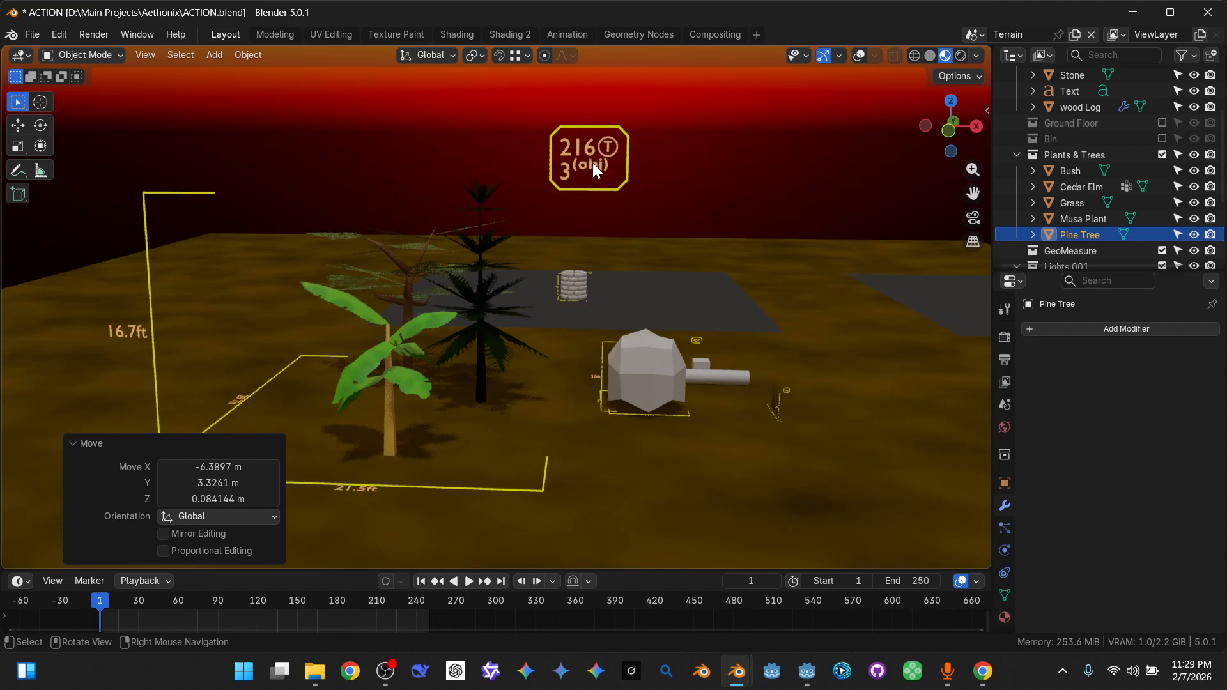
{"action": "middle_click_drag", "start_coordinate": [518, 363], "coordinate": [703, 567]}
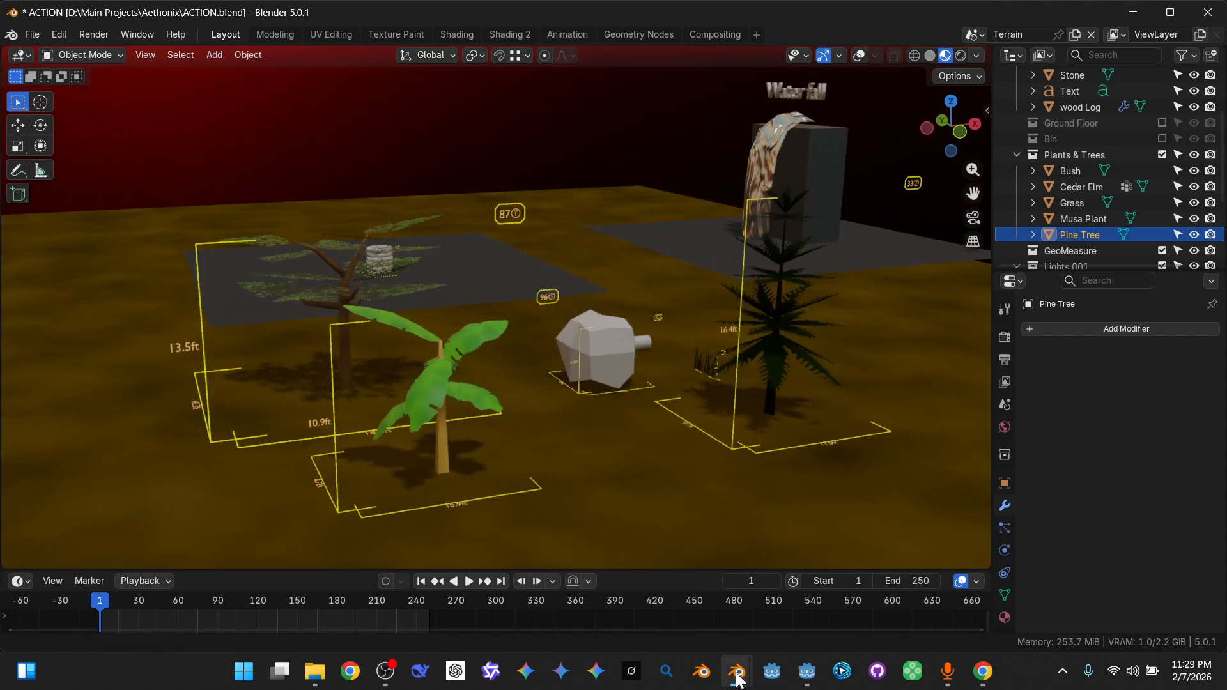
- Switch to the ACTION Characters.blend Blender window and play the animation of the character with its dimension rulers
{"action": "mouse_move", "coordinate": [738, 670]}
{"action": "left_click", "coordinate": [708, 613]}
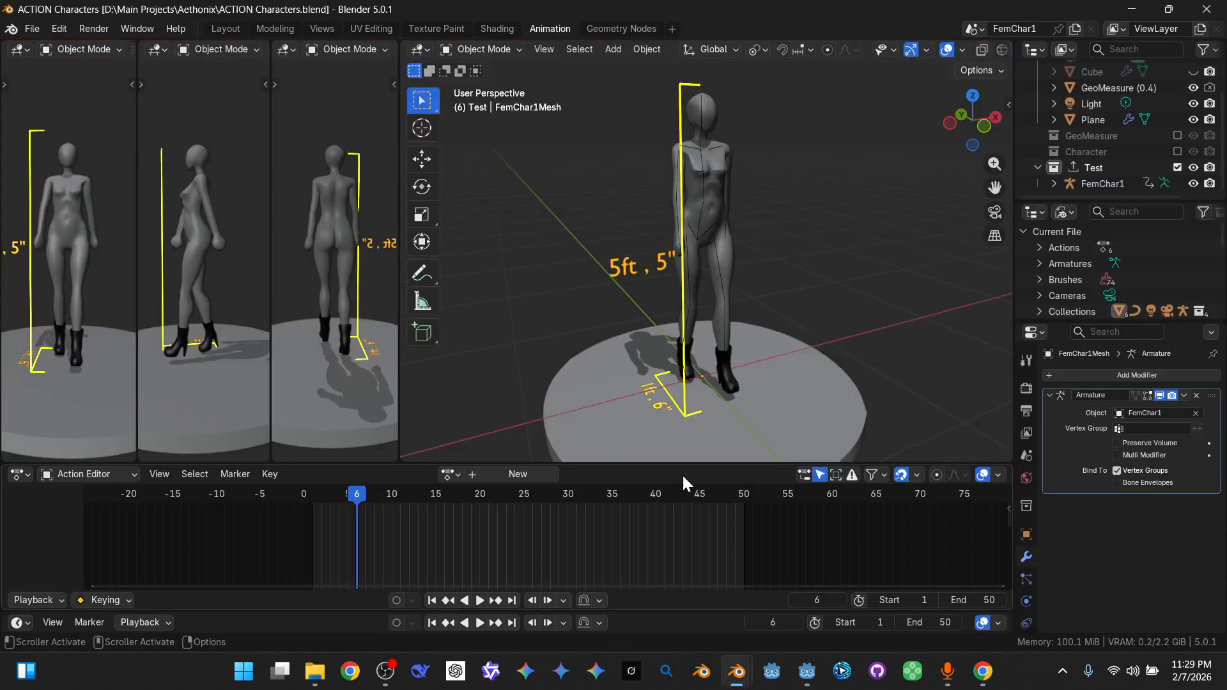
{"action": "middle_click_drag", "start_coordinate": [707, 322], "coordinate": [686, 367]}
{"action": "scroll", "coordinate": [682, 263], "scroll_direction": "up", "scroll_amount": 1}
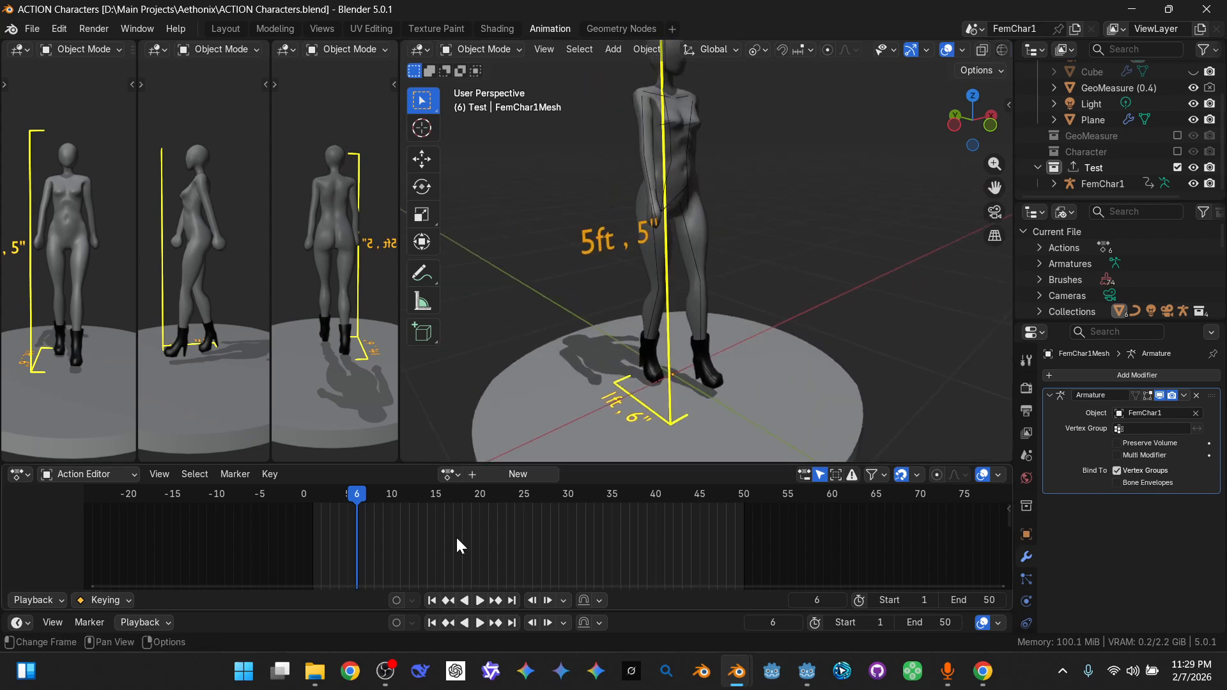
{"action": "left_click", "coordinate": [480, 623]}
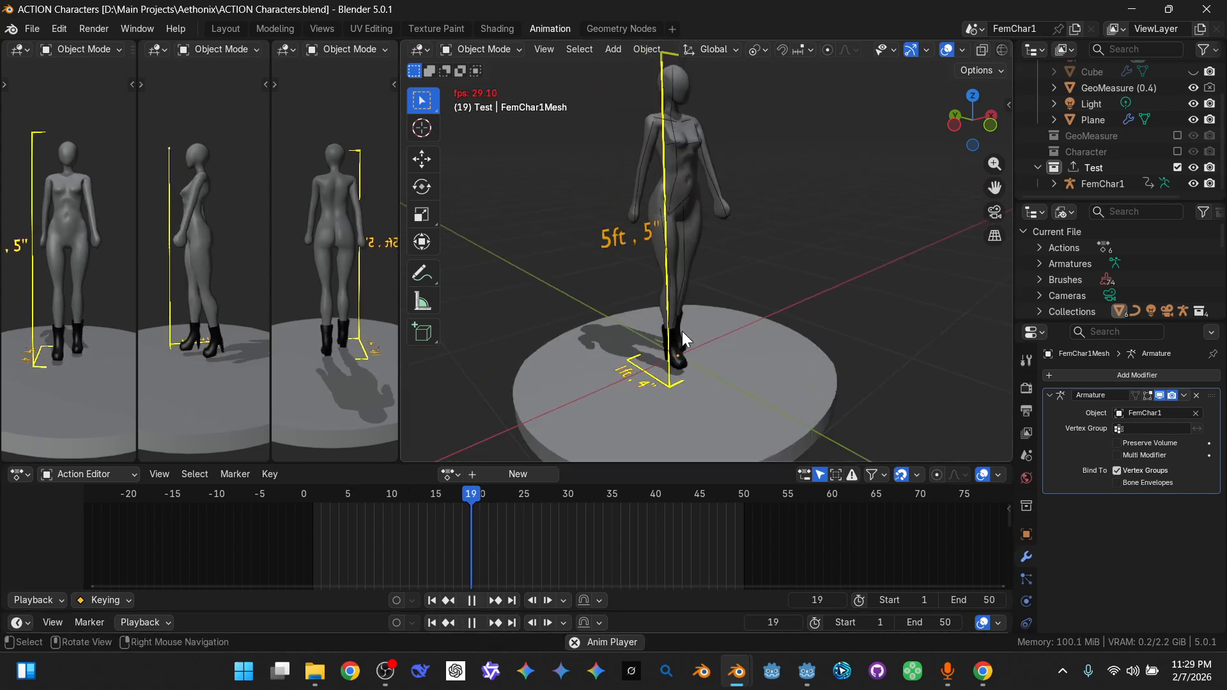
{"action": "middle_click_drag", "start_coordinate": [688, 324], "coordinate": [738, 345]}
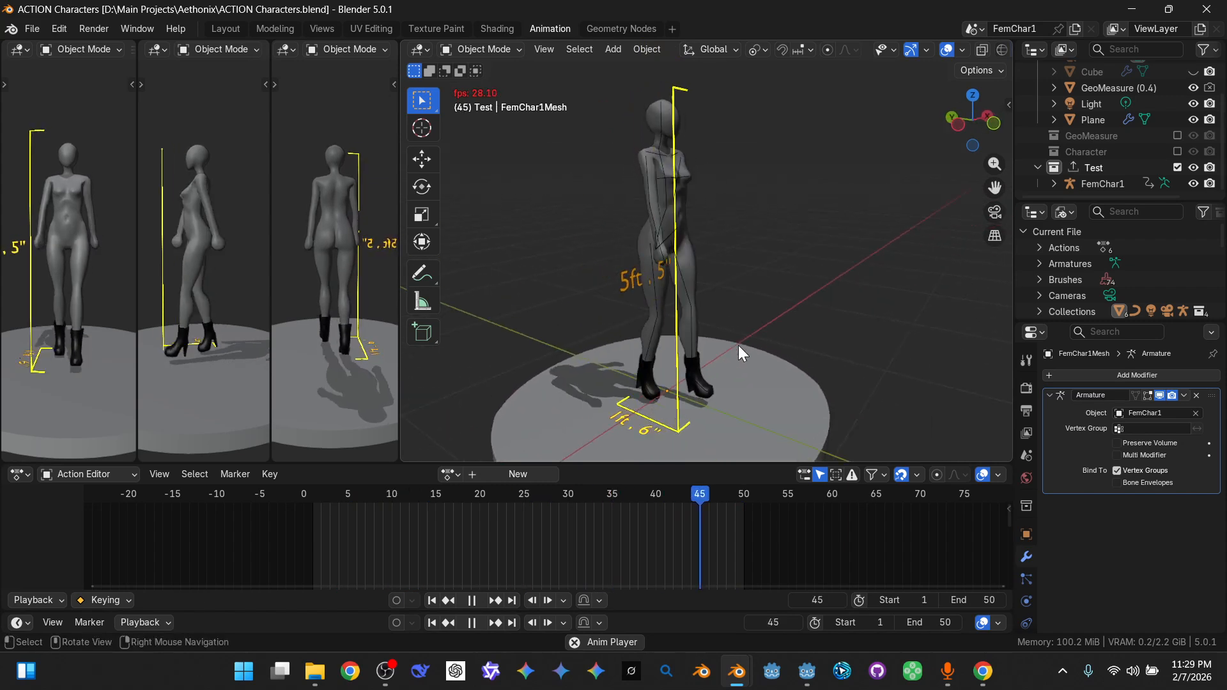
- Hide the main viewport's overlays and examine the rulers around the moving character until stopping playback
{"action": "left_click", "coordinate": [962, 50]}
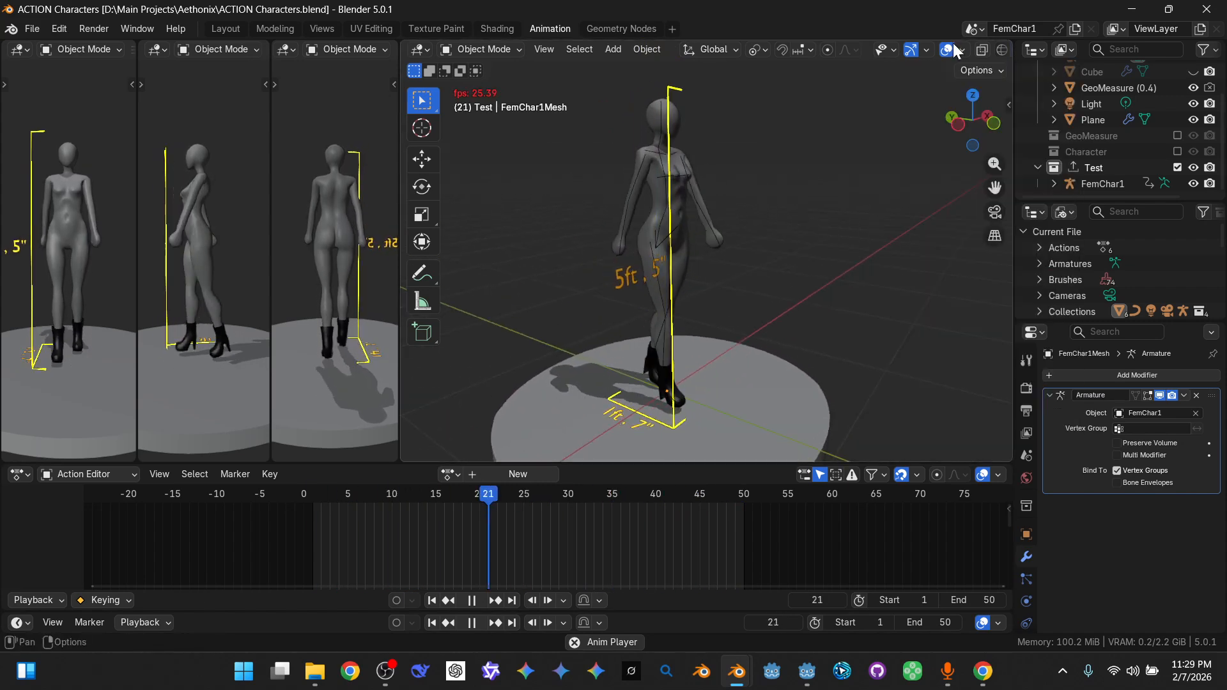
{"action": "scroll", "coordinate": [673, 262], "scroll_direction": "up", "scroll_amount": 5}
{"action": "middle_click_drag", "start_coordinate": [677, 193], "coordinate": [714, 328]}
{"action": "scroll", "coordinate": [681, 248], "scroll_direction": "down", "scroll_amount": 2}
{"action": "scroll", "coordinate": [681, 331], "scroll_direction": "down", "scroll_amount": 1}
{"action": "middle_click_drag", "start_coordinate": [709, 224], "coordinate": [708, 241], "text": "shift"}
{"action": "middle_click_drag", "start_coordinate": [707, 241], "coordinate": [692, 271]}
{"action": "scroll", "coordinate": [689, 265], "scroll_direction": "up", "scroll_amount": 1}
{"action": "scroll", "coordinate": [685, 257], "scroll_direction": "down", "scroll_amount": 2}
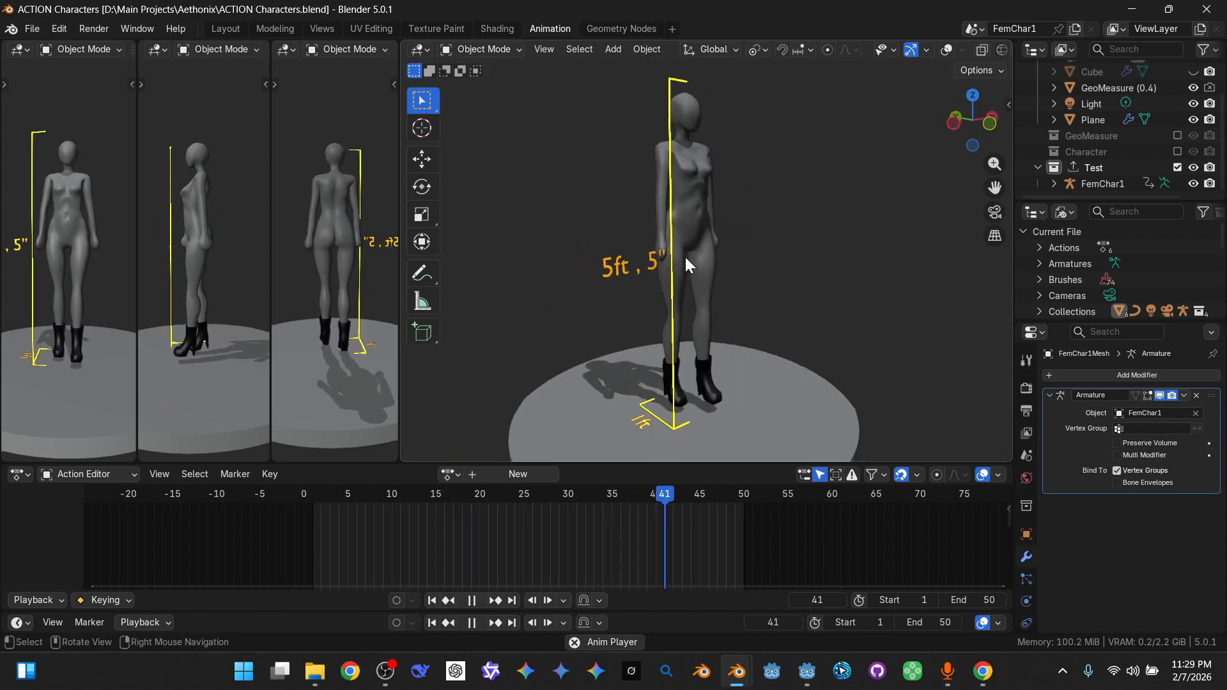
{"action": "key", "text": "space"}
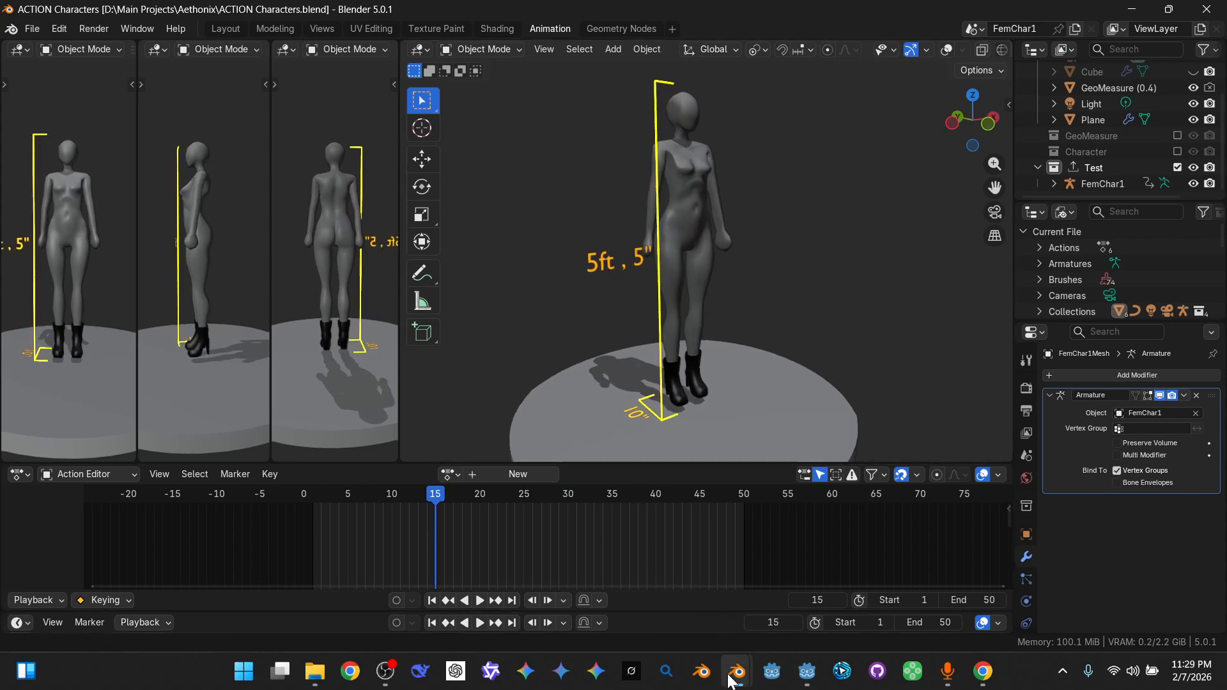
- Switch to the Stunning Bike.blend Blender window and examine the circumference ruler around the front wheel's tyre
{"action": "mouse_move", "coordinate": [732, 677]}
{"action": "mouse_move", "coordinate": [789, 600]}
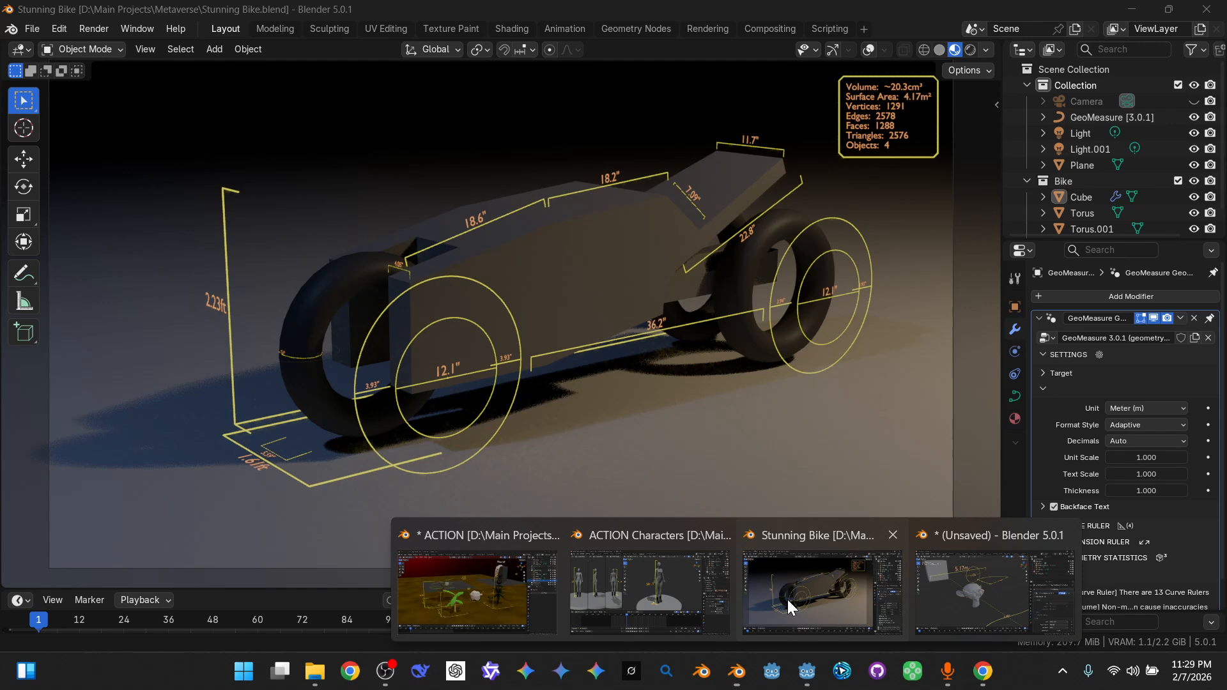
{"action": "left_click", "coordinate": [787, 599]}
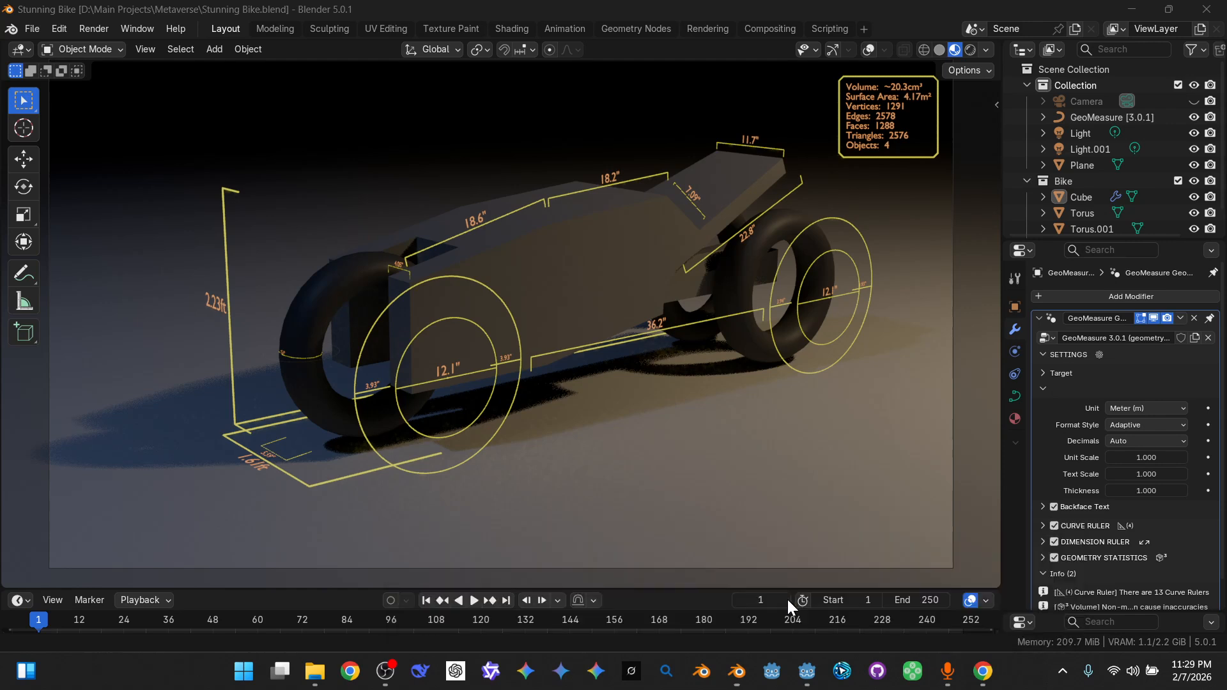
{"action": "scroll", "coordinate": [792, 301], "scroll_direction": "down", "scroll_amount": 5}
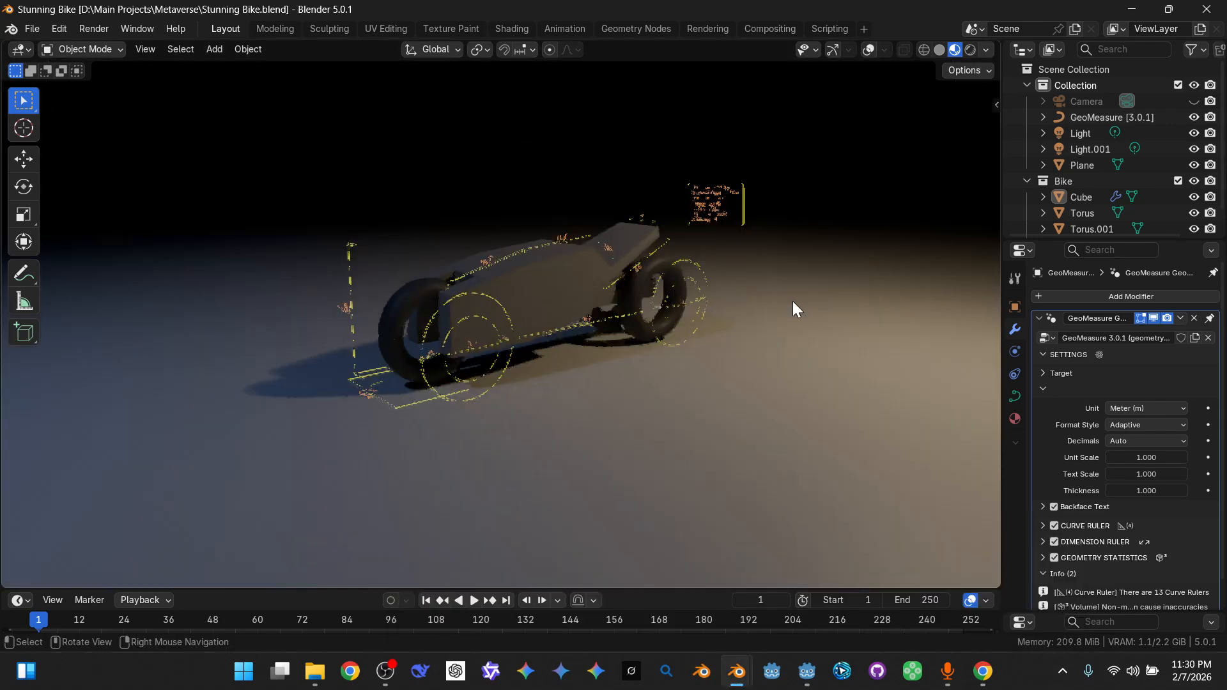
{"action": "scroll", "coordinate": [606, 362], "scroll_direction": "up", "scroll_amount": 8}
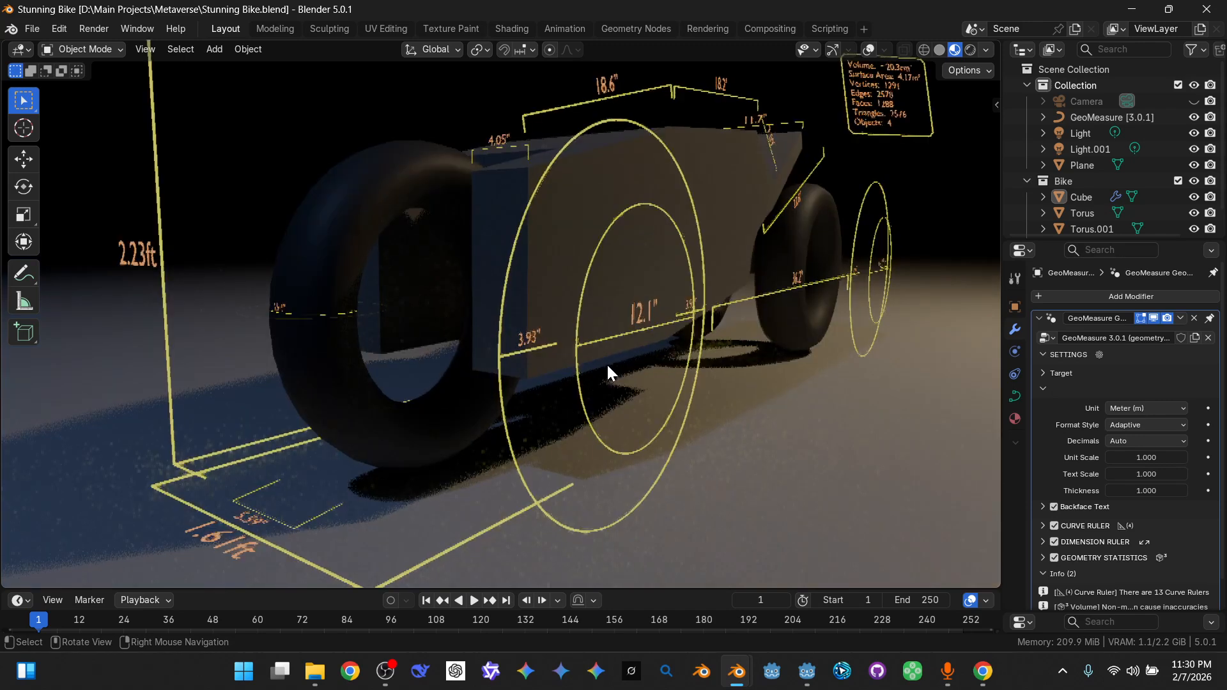
{"action": "scroll", "coordinate": [437, 371], "scroll_direction": "up", "scroll_amount": 4}
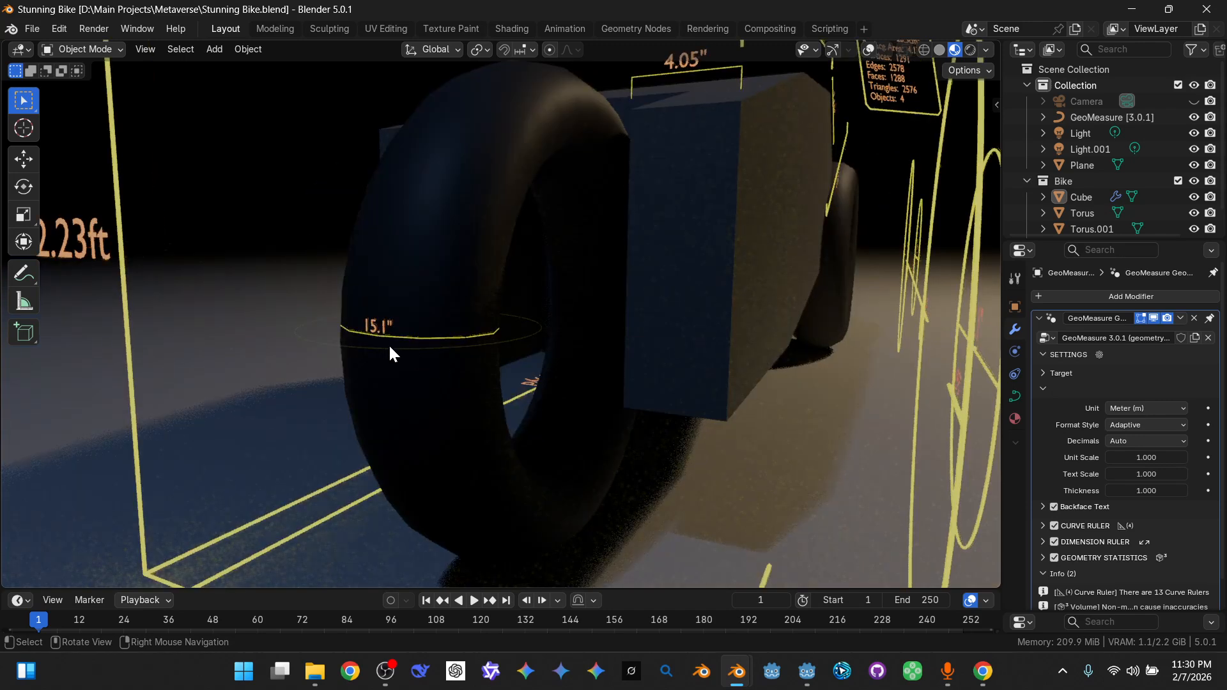
{"action": "scroll", "coordinate": [375, 333], "scroll_direction": "up", "scroll_amount": 4}
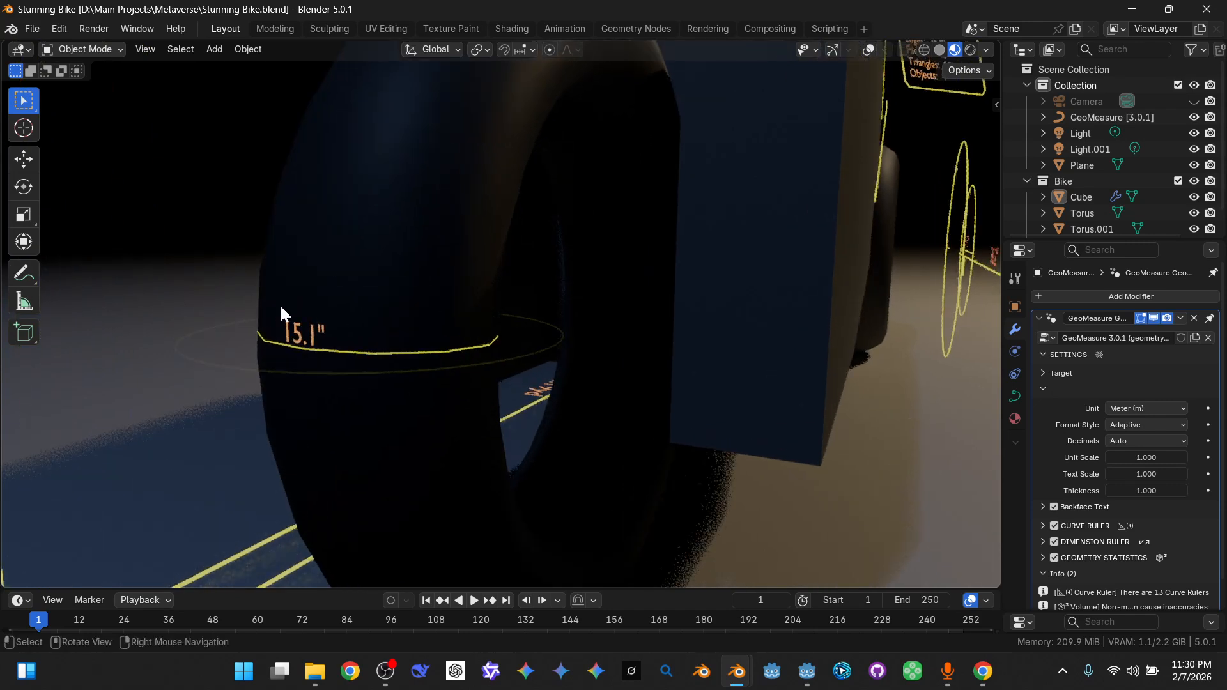
{"action": "scroll", "coordinate": [521, 351], "scroll_direction": "left", "scroll_amount": 4}
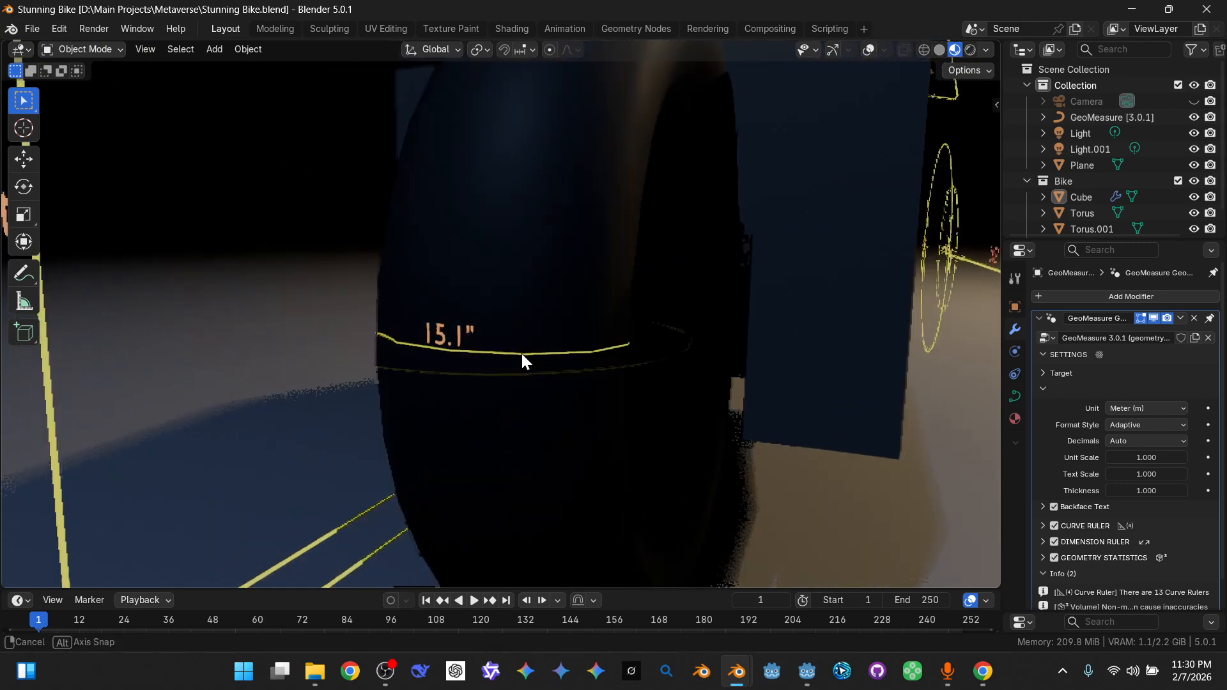
{"action": "middle_click_drag", "start_coordinate": [681, 381], "coordinate": [594, 405]}
{"action": "middle_click_drag", "start_coordinate": [391, 487], "coordinate": [395, 476], "text": "shift"}
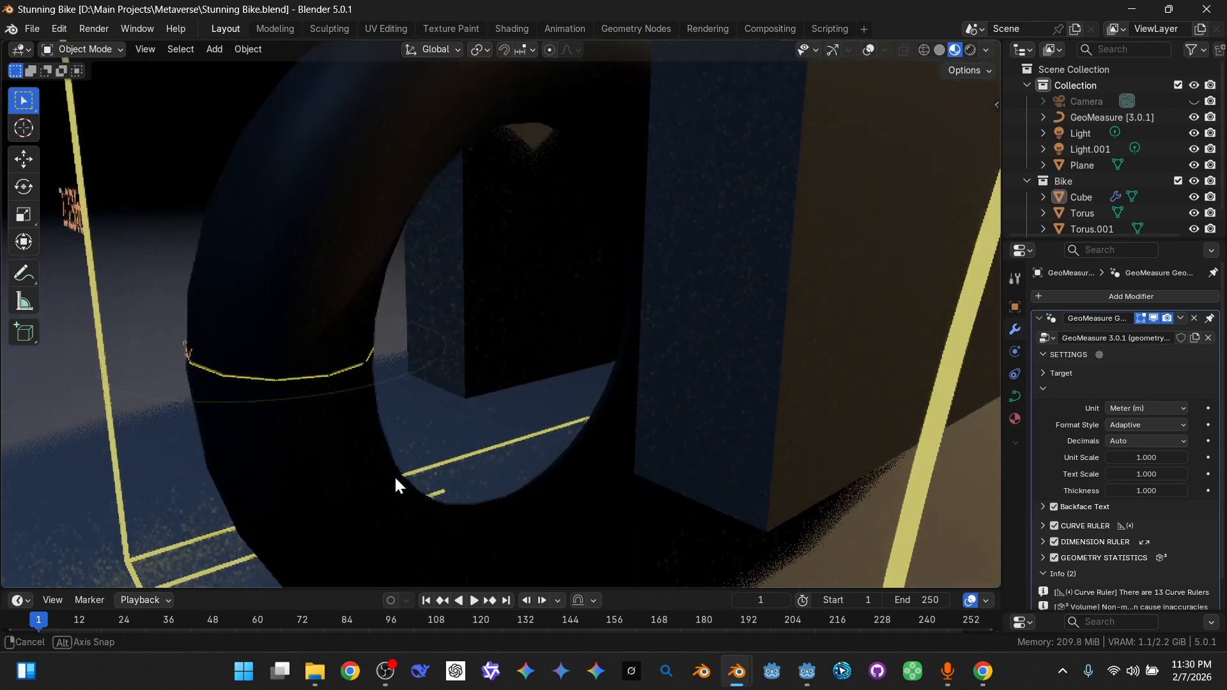
- Examine the circular rulers and the inner-diameter and tyre-thickness rulers beside the bike's front wheel
{"action": "scroll", "coordinate": [594, 426], "scroll_direction": "down", "scroll_amount": 3}
{"action": "middle_click_drag", "start_coordinate": [603, 426], "coordinate": [548, 440], "text": "shift"}
{"action": "scroll", "coordinate": [548, 440], "scroll_direction": "up", "scroll_amount": 1}
{"action": "scroll", "coordinate": [563, 430], "scroll_direction": "up", "scroll_amount": 6}
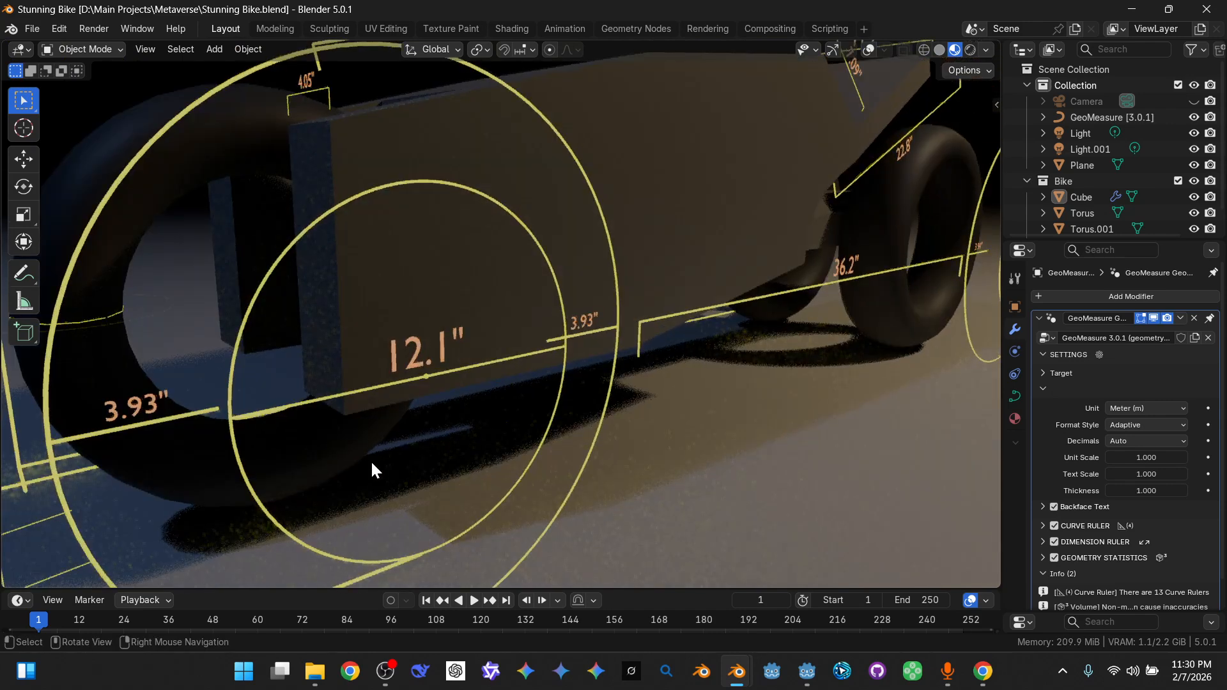
{"action": "middle_click_drag", "start_coordinate": [374, 470], "coordinate": [544, 199]}
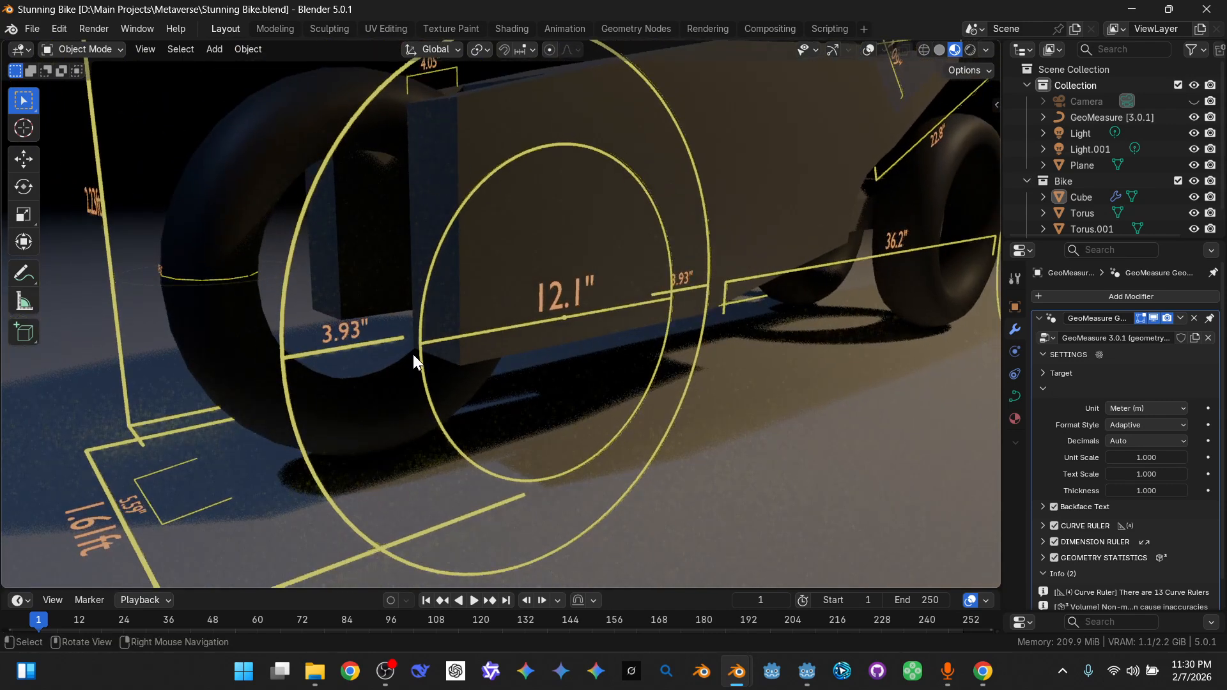
{"action": "middle_click_drag", "start_coordinate": [577, 287], "coordinate": [426, 473]}
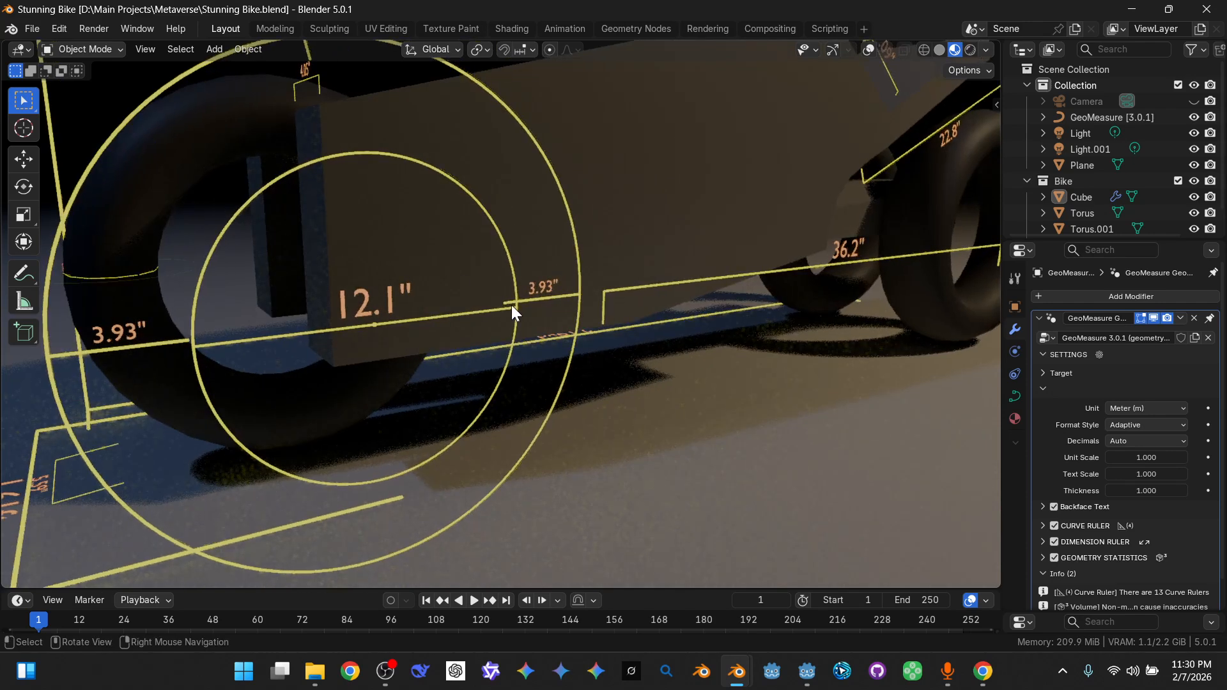
- Turn on the viewport overlays and open the GeoMeasure [3.0.1] curve beside the front wheel in Edit Mode
{"action": "middle_click_drag", "start_coordinate": [511, 305], "coordinate": [527, 310]}
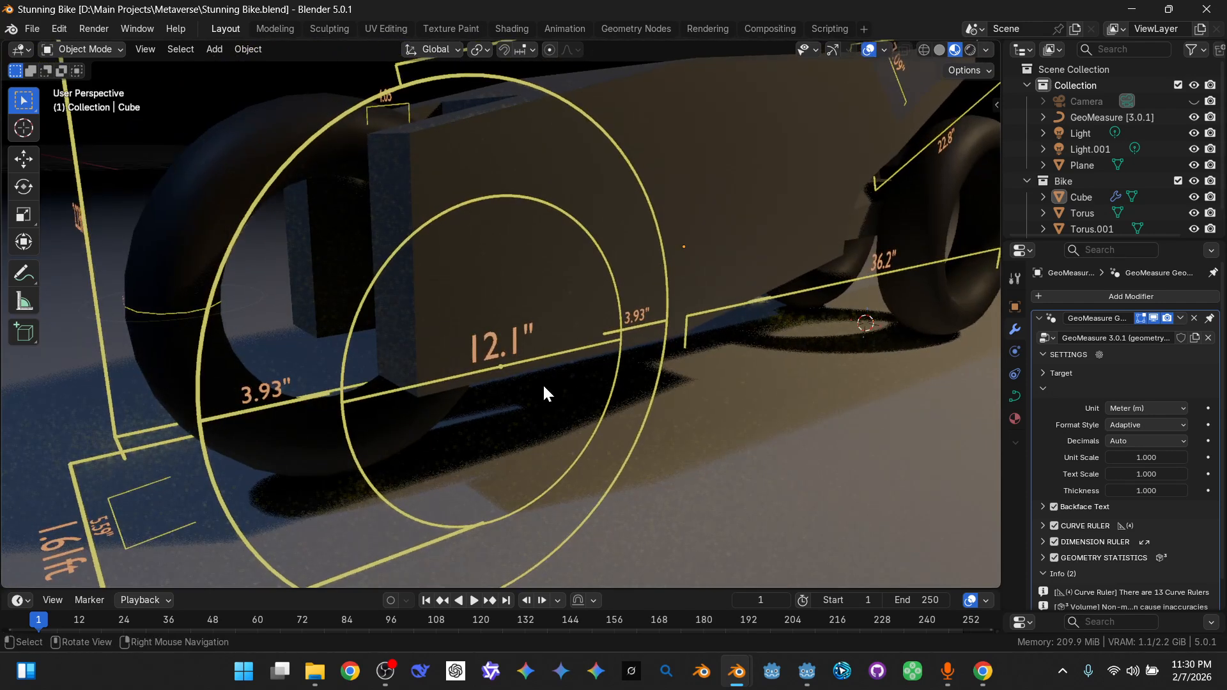
{"action": "left_click", "coordinate": [392, 402]}
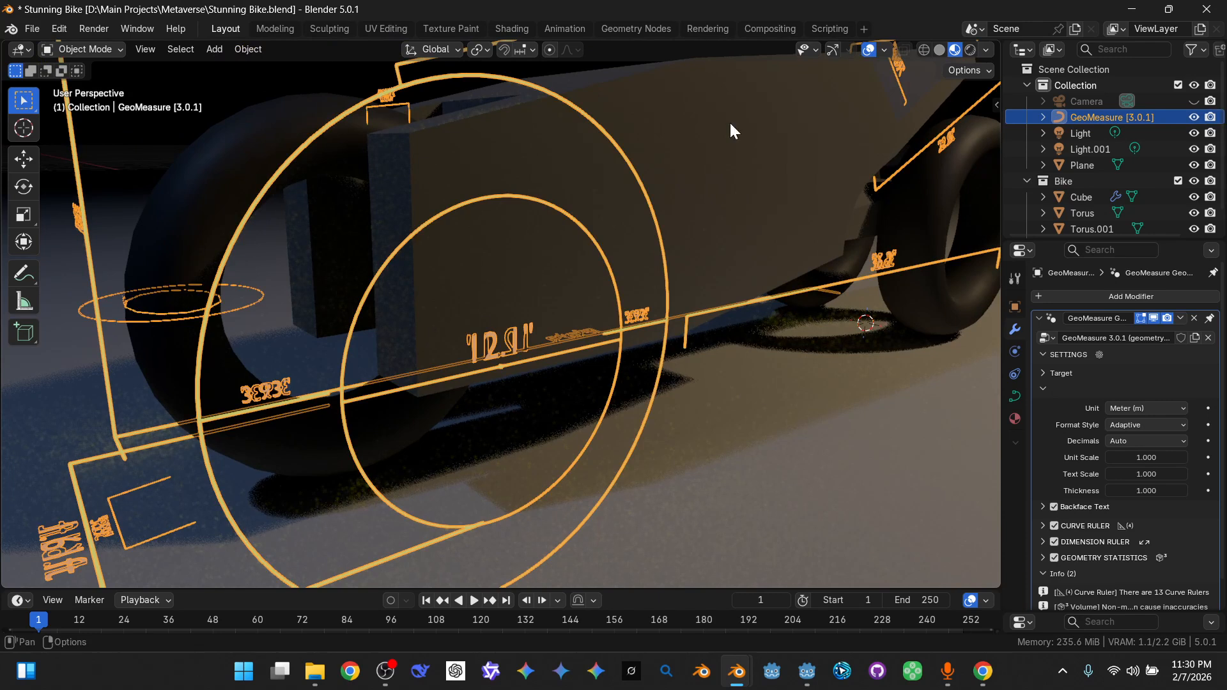
{"action": "left_click", "coordinate": [552, 365]}
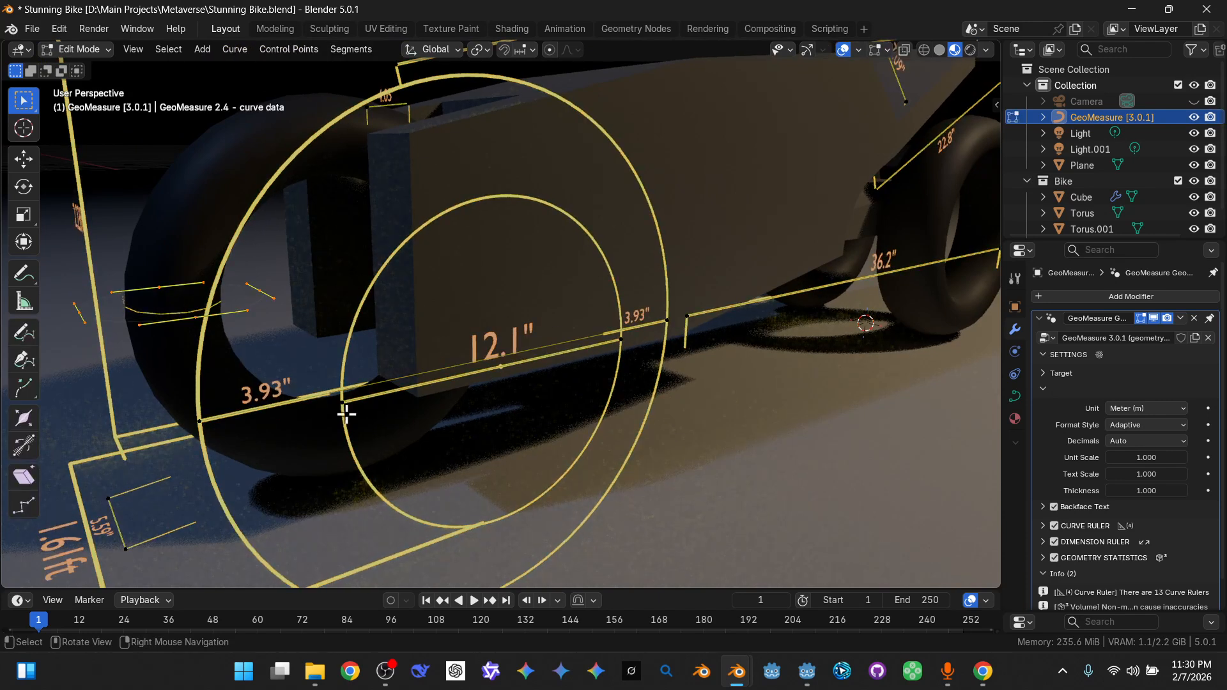
- Try moving the inner-diameter ruler beside the front wheel along the X axis, away from the outer circle, and undo the move
{"action": "middle_click_drag", "start_coordinate": [571, 436], "coordinate": [597, 438]}
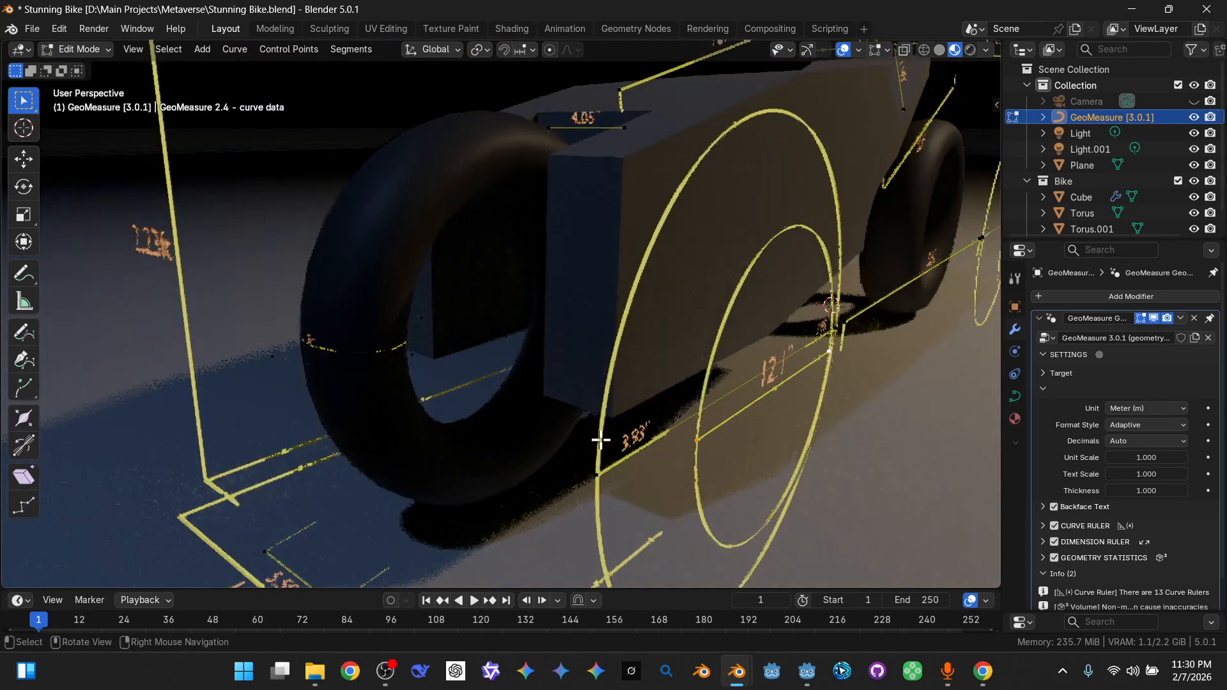
{"action": "key", "text": "g"}
{"action": "key", "text": "x"}
{"action": "left_click", "coordinate": [755, 501]}
{"action": "middle_click_drag", "start_coordinate": [755, 501], "coordinate": [719, 444]}
{"action": "key", "text": "ctrl+z"}
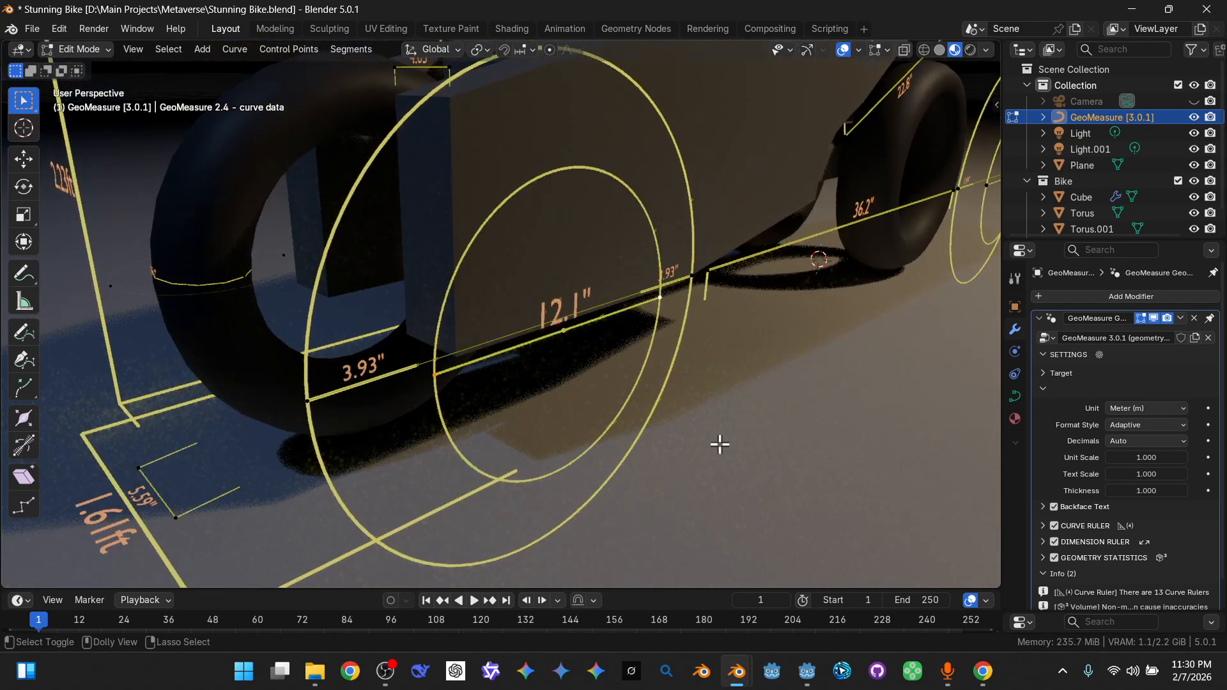
- Redo and undo the inner ruler's move repeatedly to compare the outer circle's ruler with and without it, ending with the move undone
{"action": "key", "text": "ctrl+shift+z"}
{"action": "key", "text": "ctrl+z"}
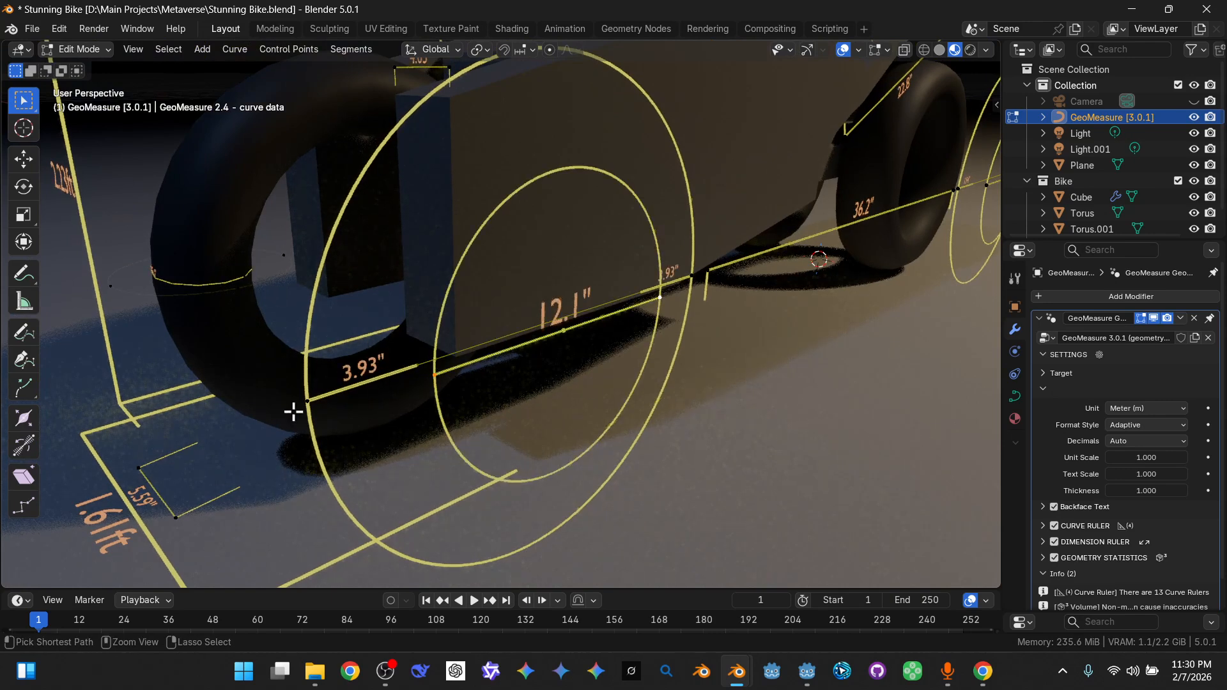
{"action": "key", "text": "ctrl+shift+z"}
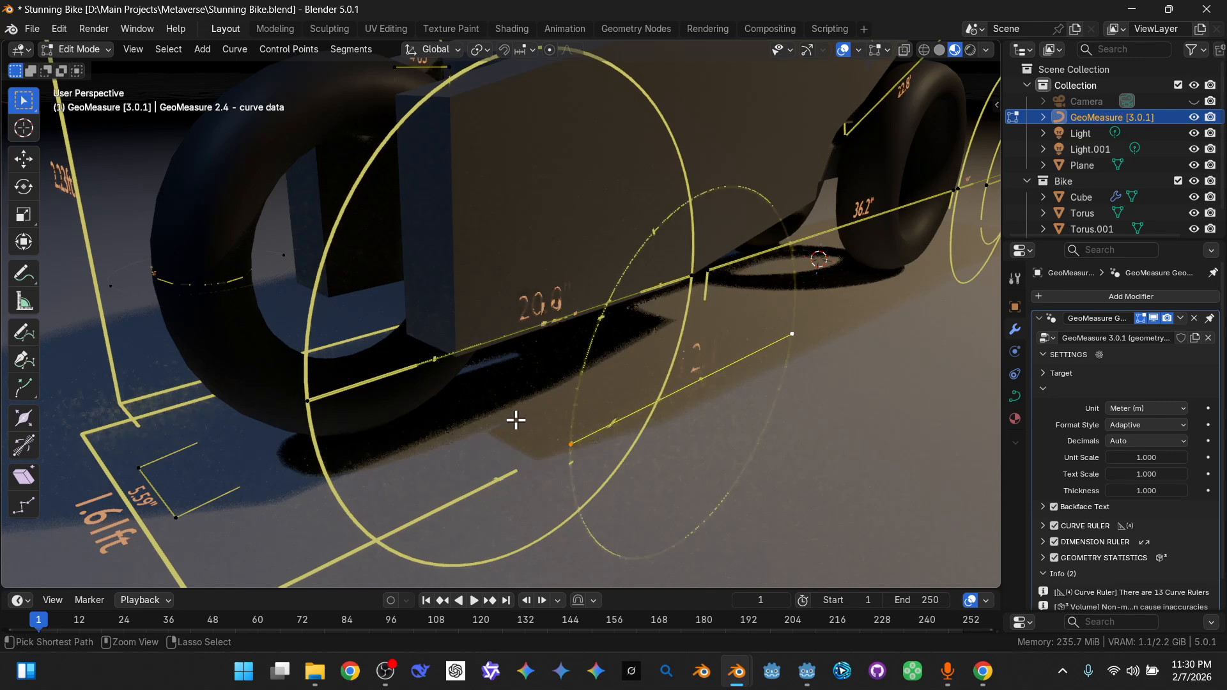
{"action": "key", "text": "ctrl+z"}
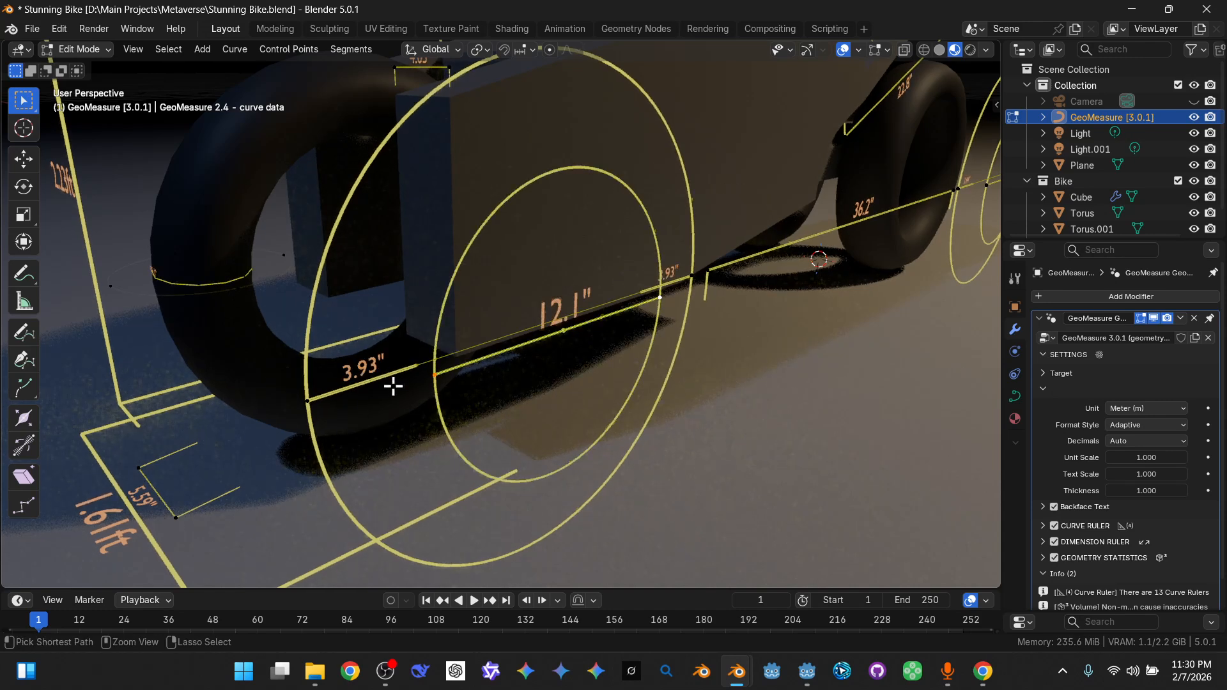
{"action": "key", "text": "ctrl+shift+z"}
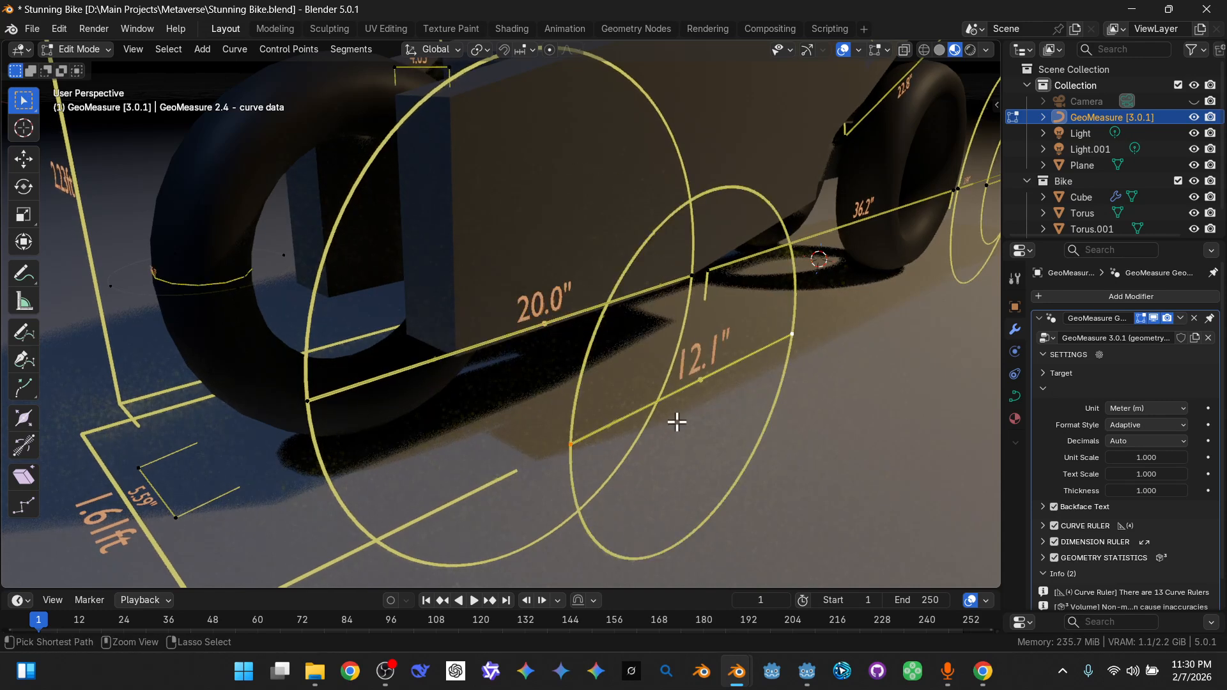
{"action": "key", "text": "ctrl+z"}
- Bring up the geometry statistics panel above the rear wheel, return to Object Mode and deselect the GeoMeasure curve
{"action": "middle_click_drag", "start_coordinate": [715, 361], "coordinate": [707, 489], "text": "shift"}
{"action": "middle_click_drag", "start_coordinate": [756, 383], "coordinate": [493, 277]}
{"action": "middle_click_drag", "start_coordinate": [777, 243], "coordinate": [592, 311]}
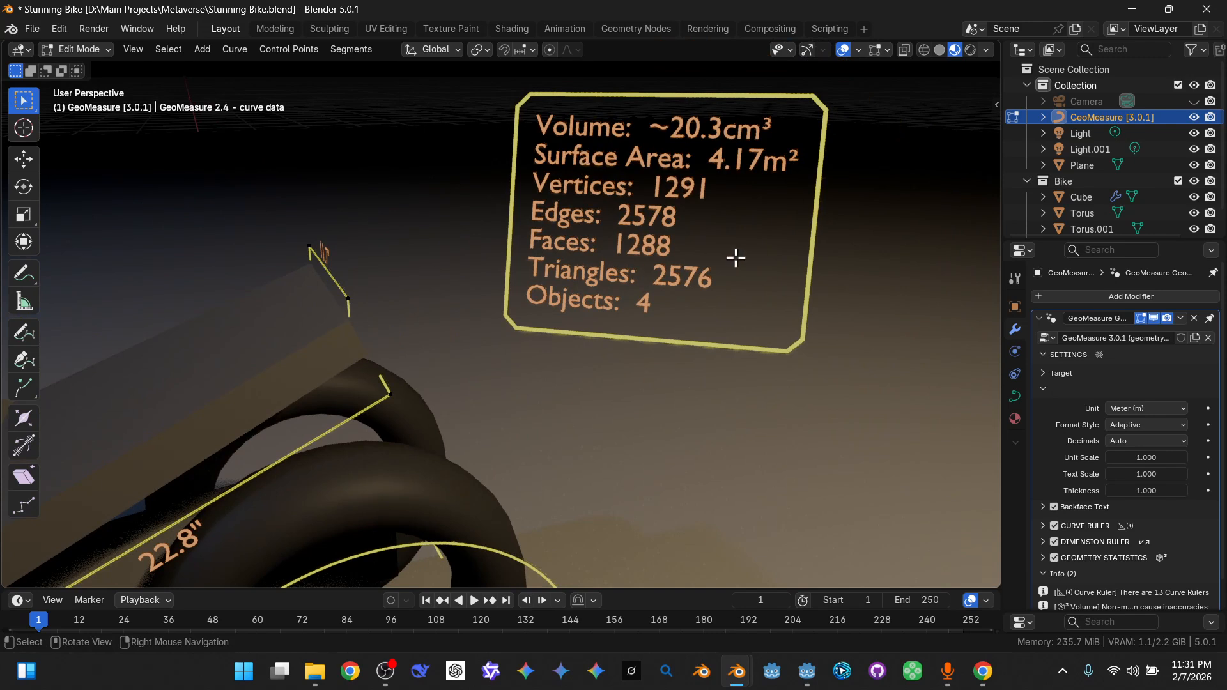
{"action": "left_click", "coordinate": [545, 254]}
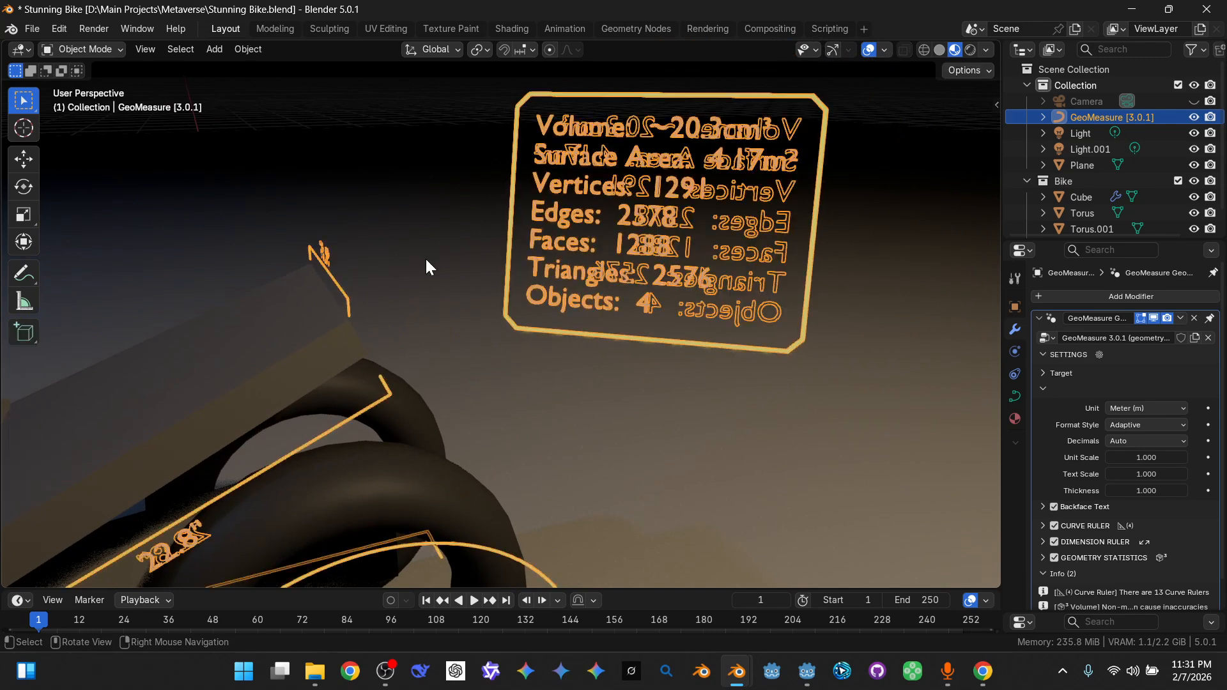
{"action": "left_click", "coordinate": [867, 106]}
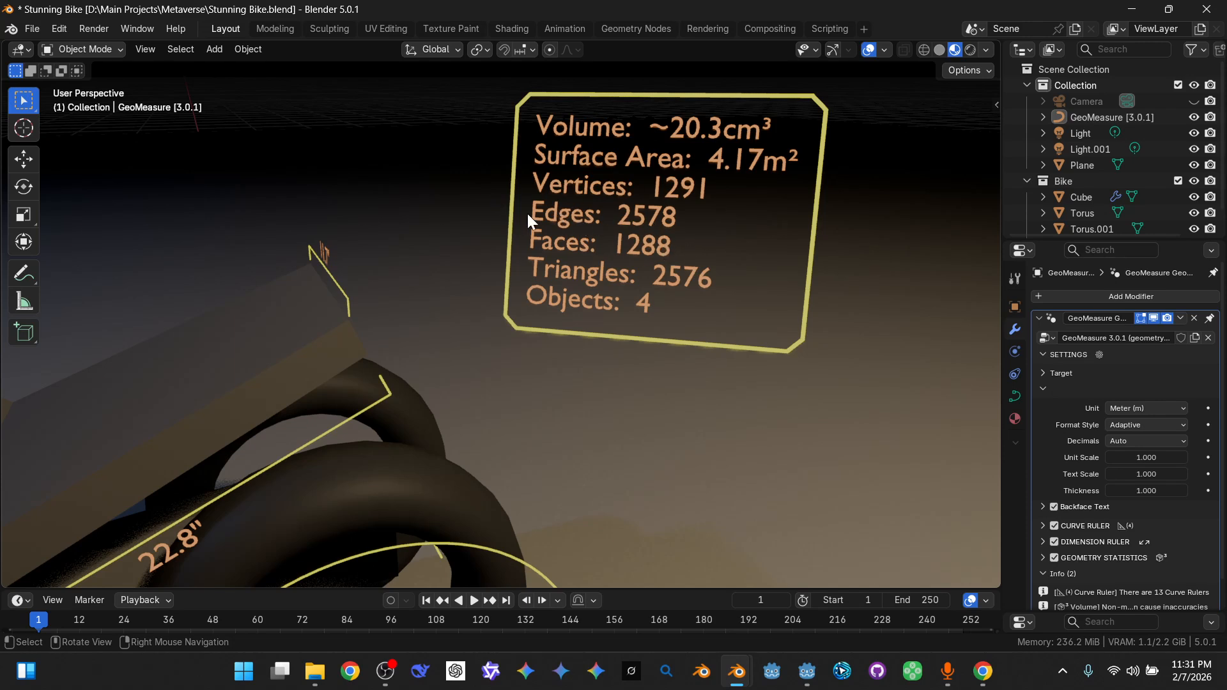
- Examine the whole bike with all its rulers and the geometry statistics panel from several angles
{"action": "scroll", "coordinate": [612, 344], "scroll_direction": "down", "scroll_amount": 6}
{"action": "middle_click_drag", "start_coordinate": [360, 435], "coordinate": [590, 333], "text": "shift"}
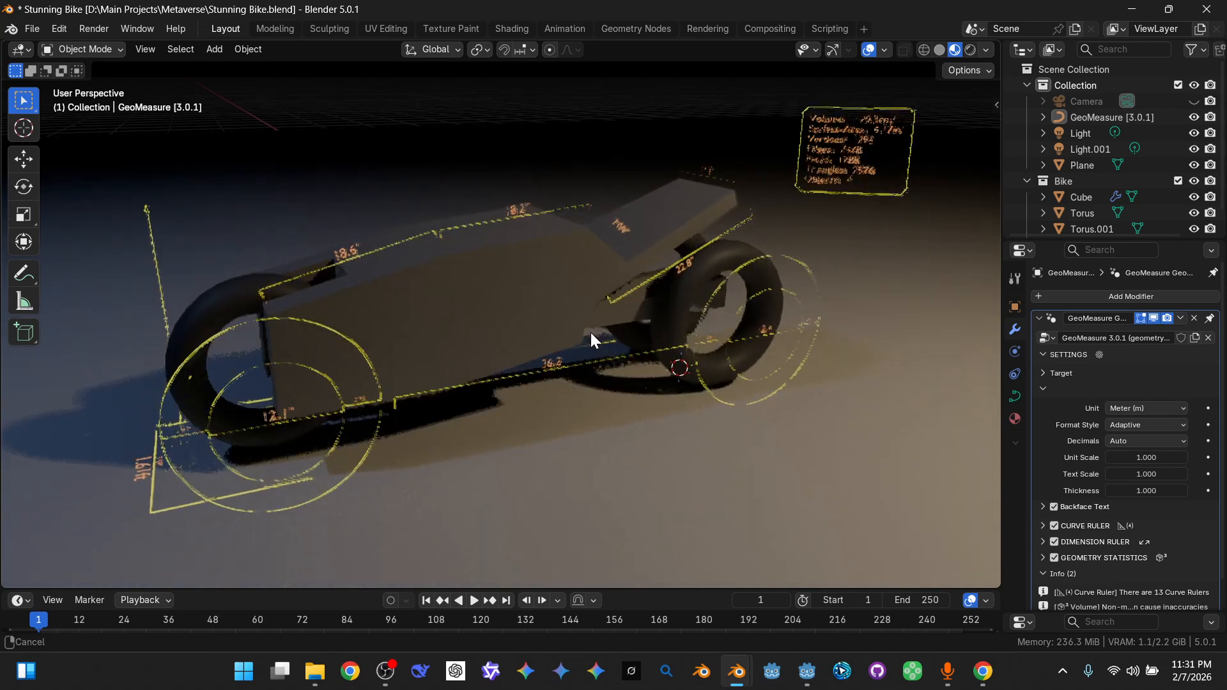
{"action": "left_click", "coordinate": [389, 677]}
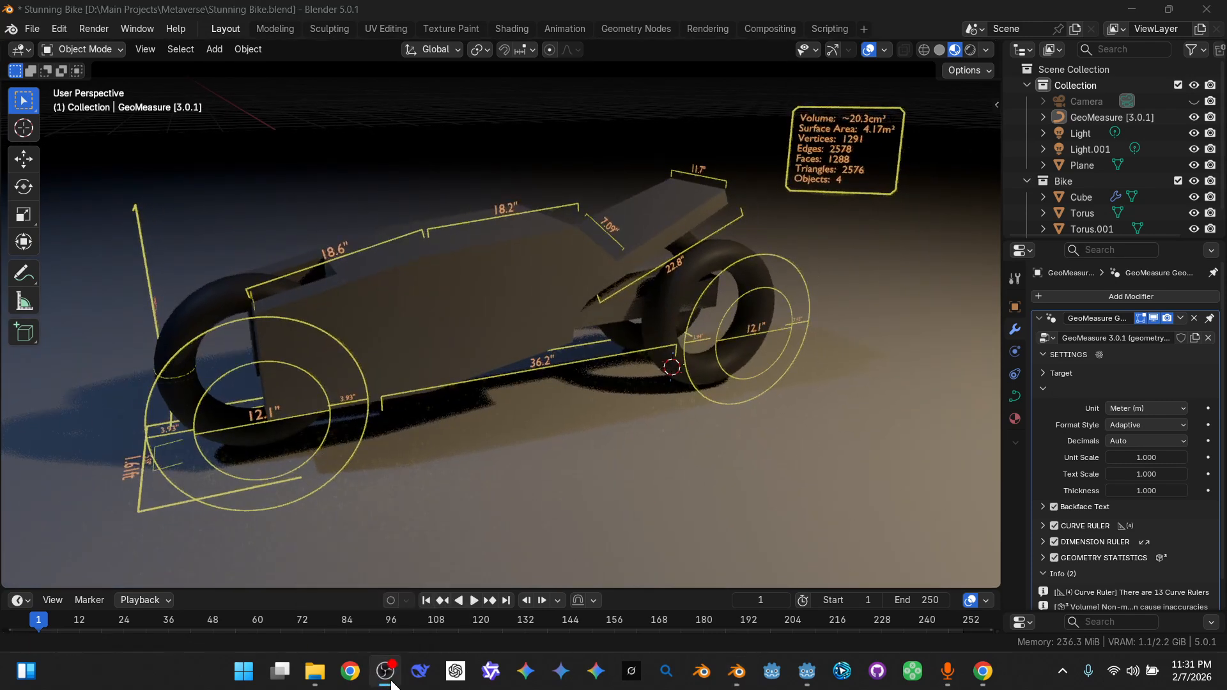
{"action": "left_click", "coordinate": [510, 515]}
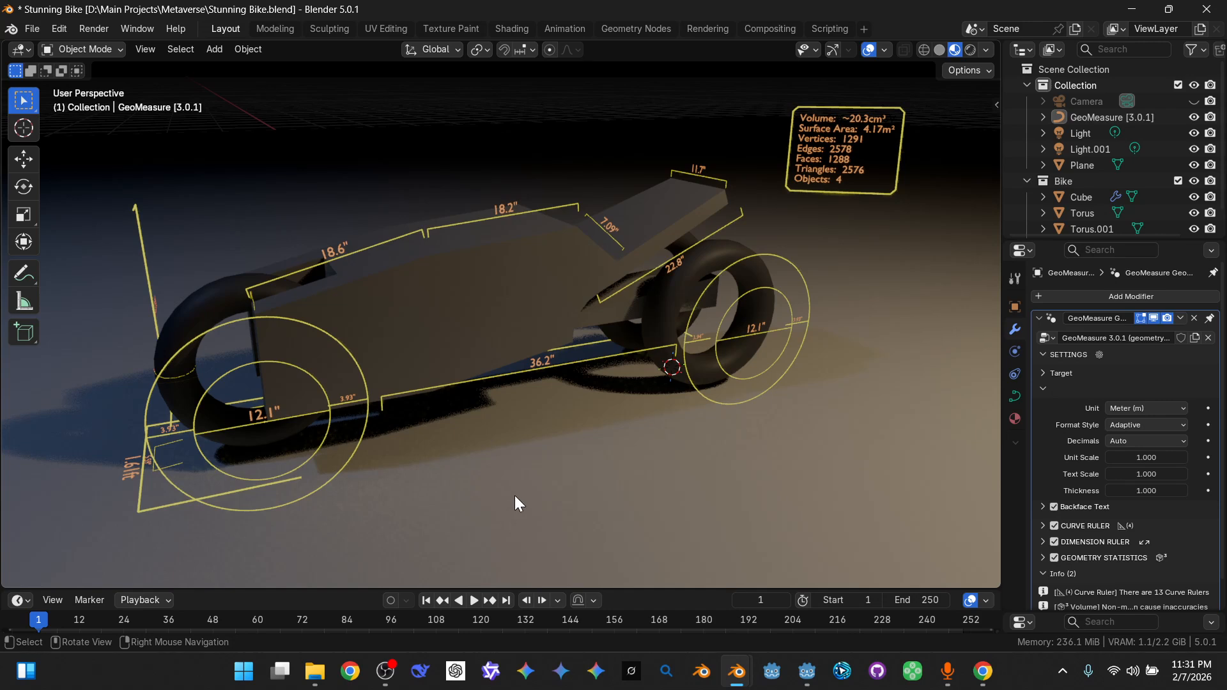
{"action": "middle_click_drag", "start_coordinate": [586, 416], "coordinate": [625, 409]}
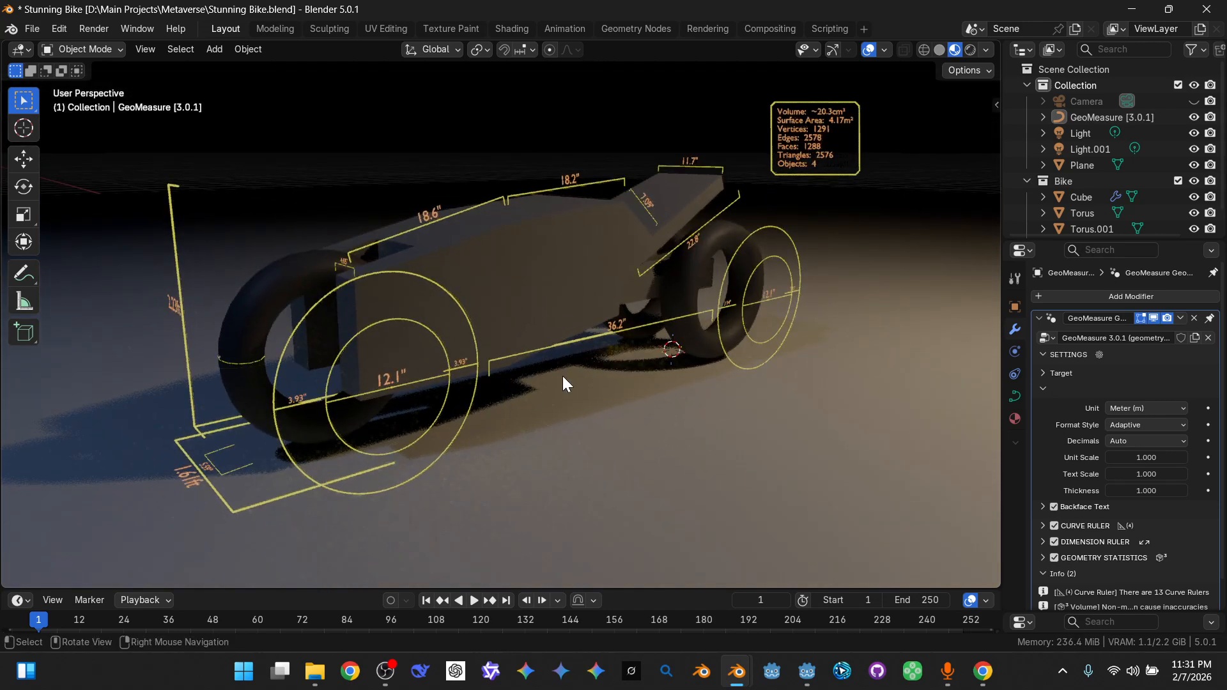
{"action": "middle_click_drag", "start_coordinate": [562, 376], "coordinate": [548, 397]}
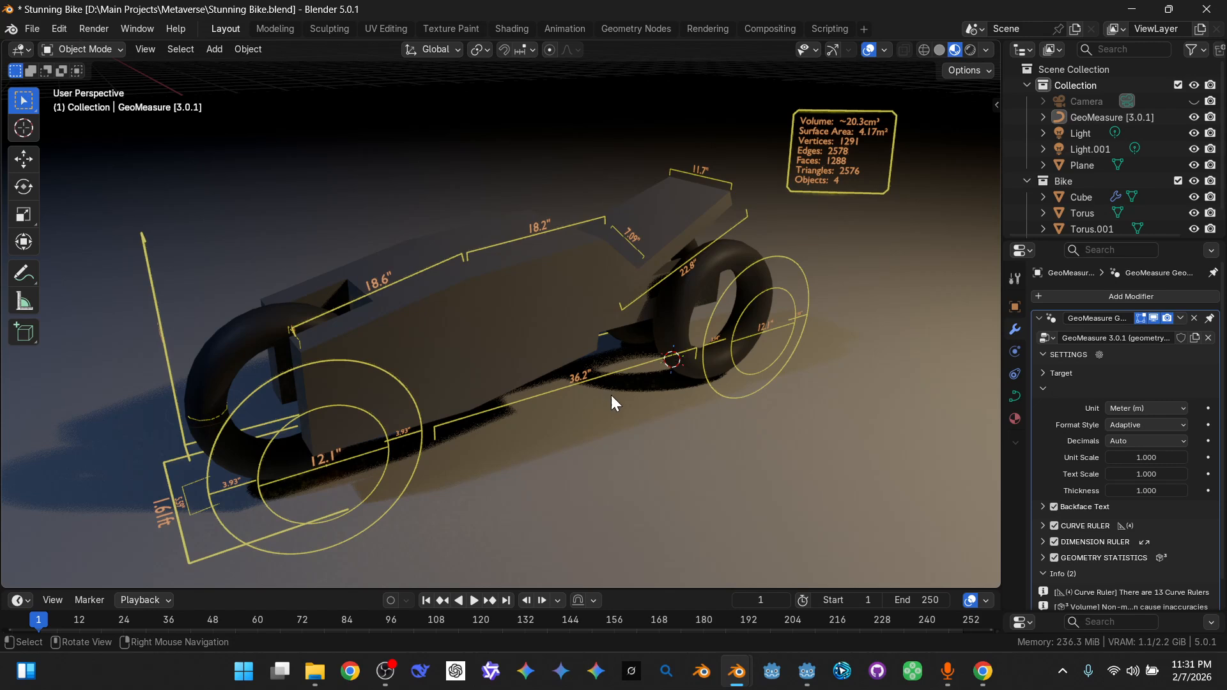
- Switch to the Godot Project Manager, run the Aethonix project without recovery mode and maximise the game window
{"action": "left_click", "coordinate": [807, 671]}
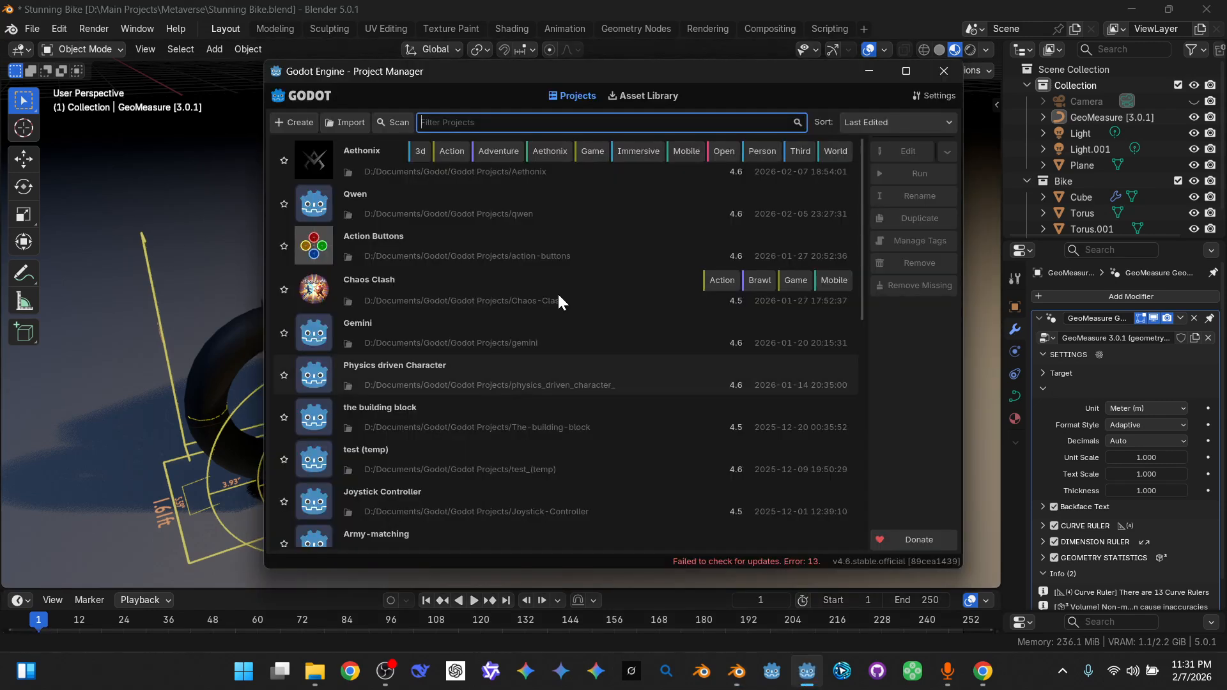
{"action": "double_click", "coordinate": [370, 155]}
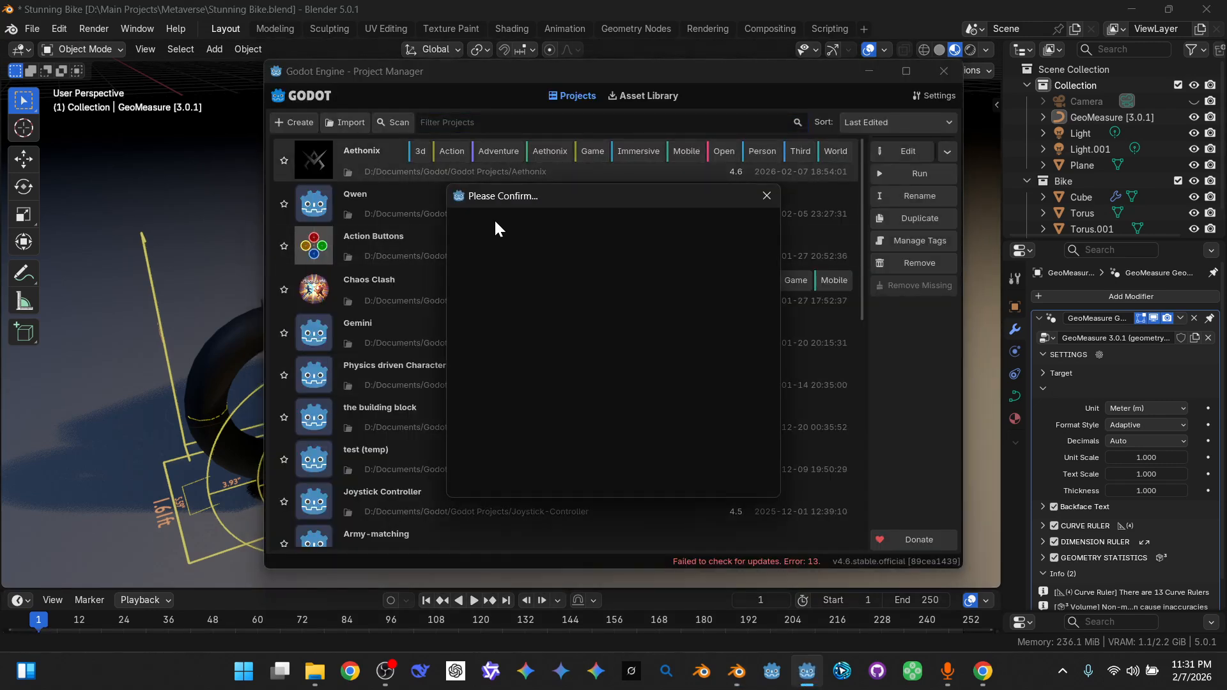
{"action": "left_click", "coordinate": [762, 193]}
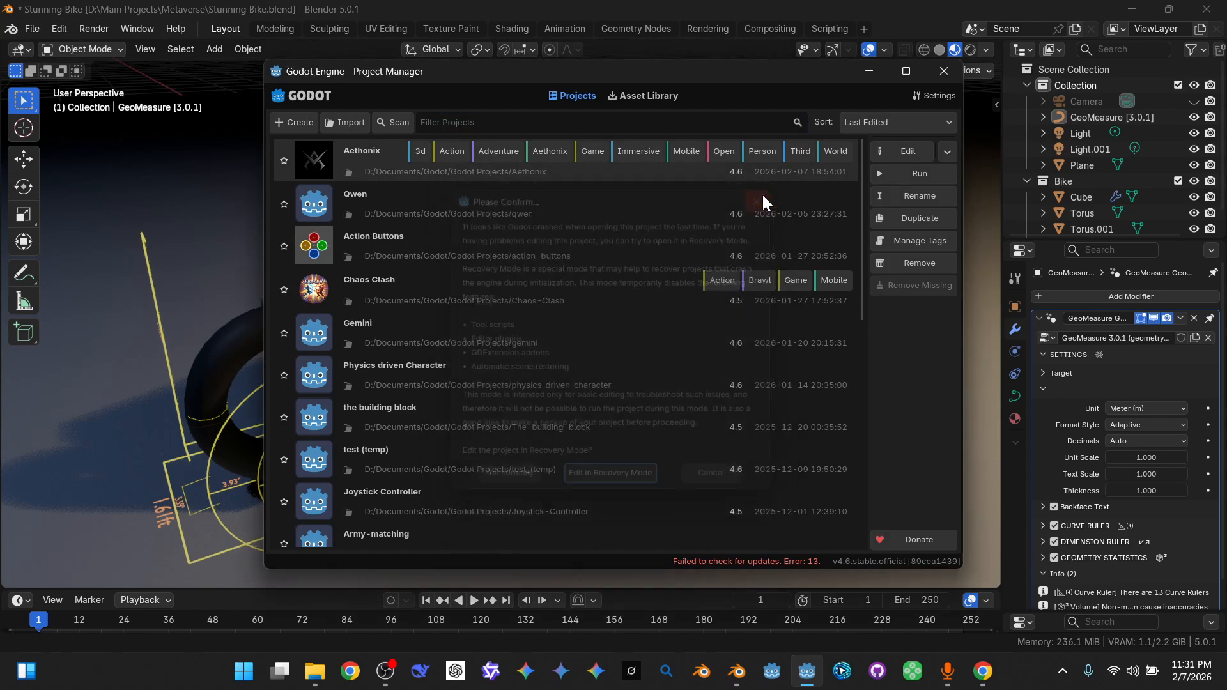
{"action": "left_click", "coordinate": [916, 175]}
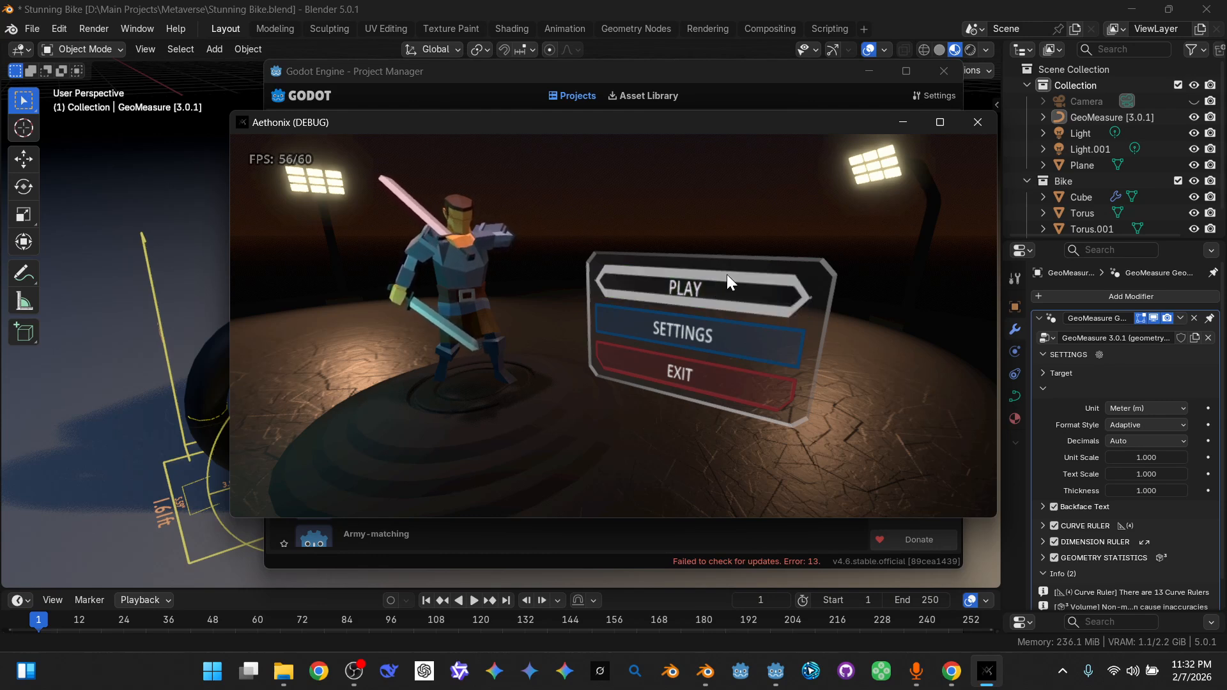
{"action": "left_click", "coordinate": [932, 124]}
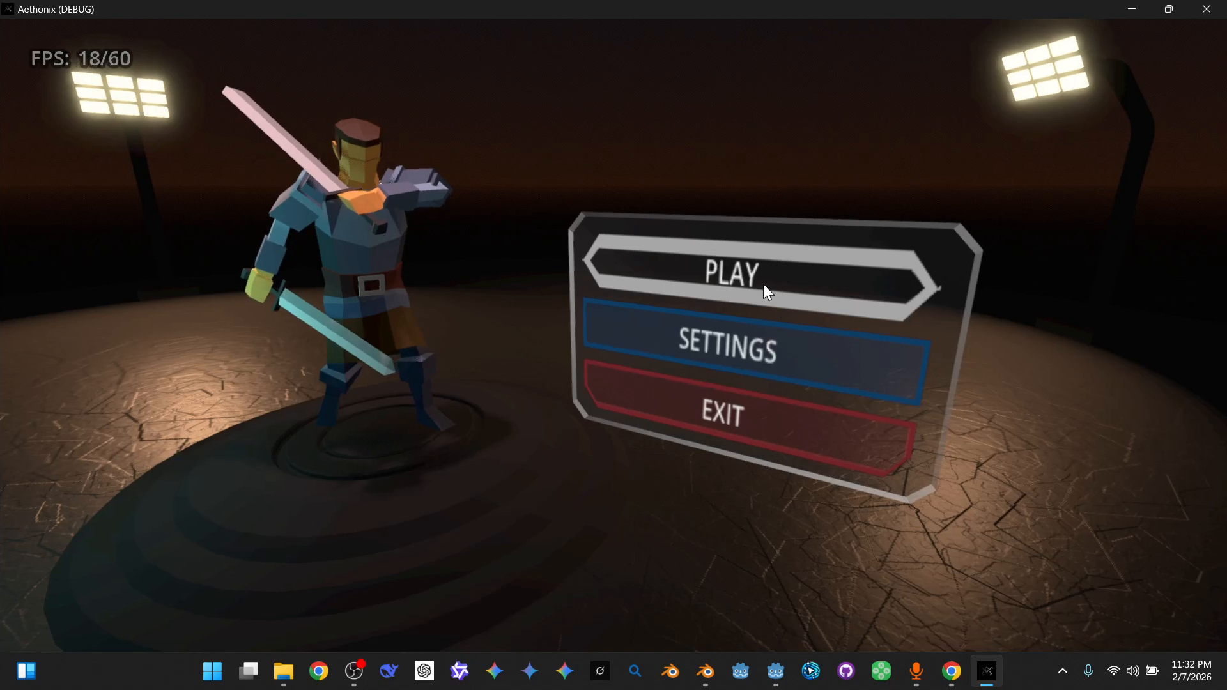
- Start playing Aethonix, steer the character with the virtual joystick and trigger the blue two-sword ability
{"action": "left_click", "coordinate": [763, 284]}
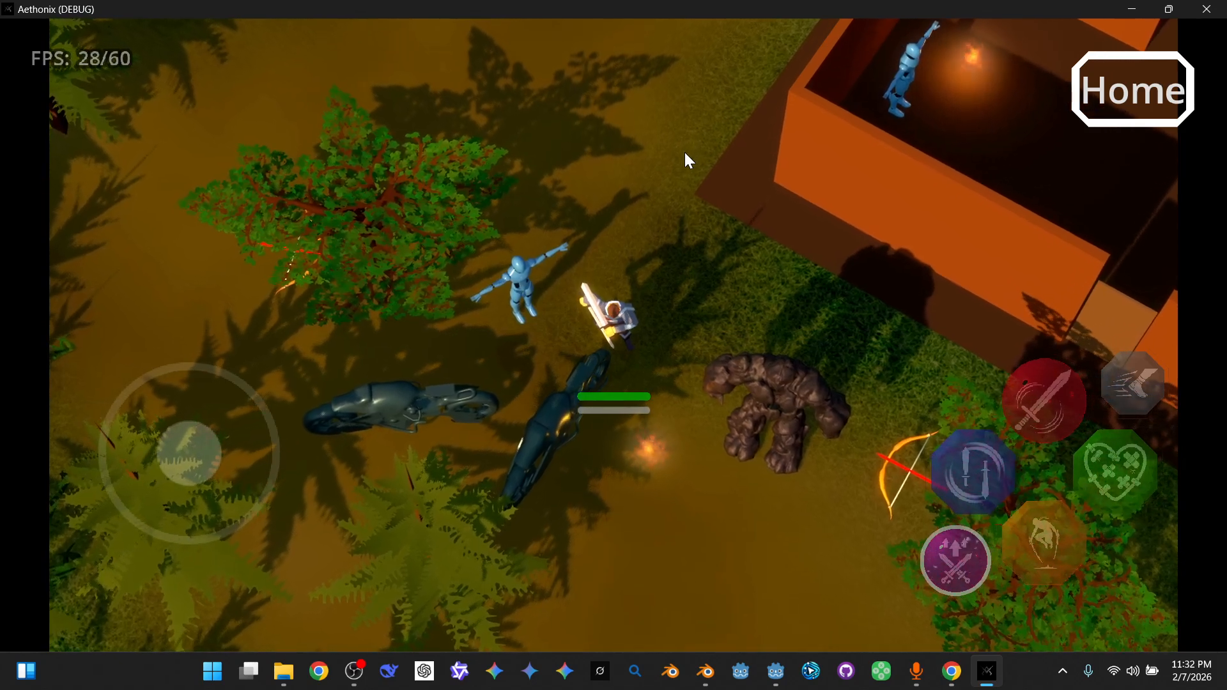
{"action": "left_click_drag", "start_coordinate": [191, 473], "coordinate": [78, 463]}
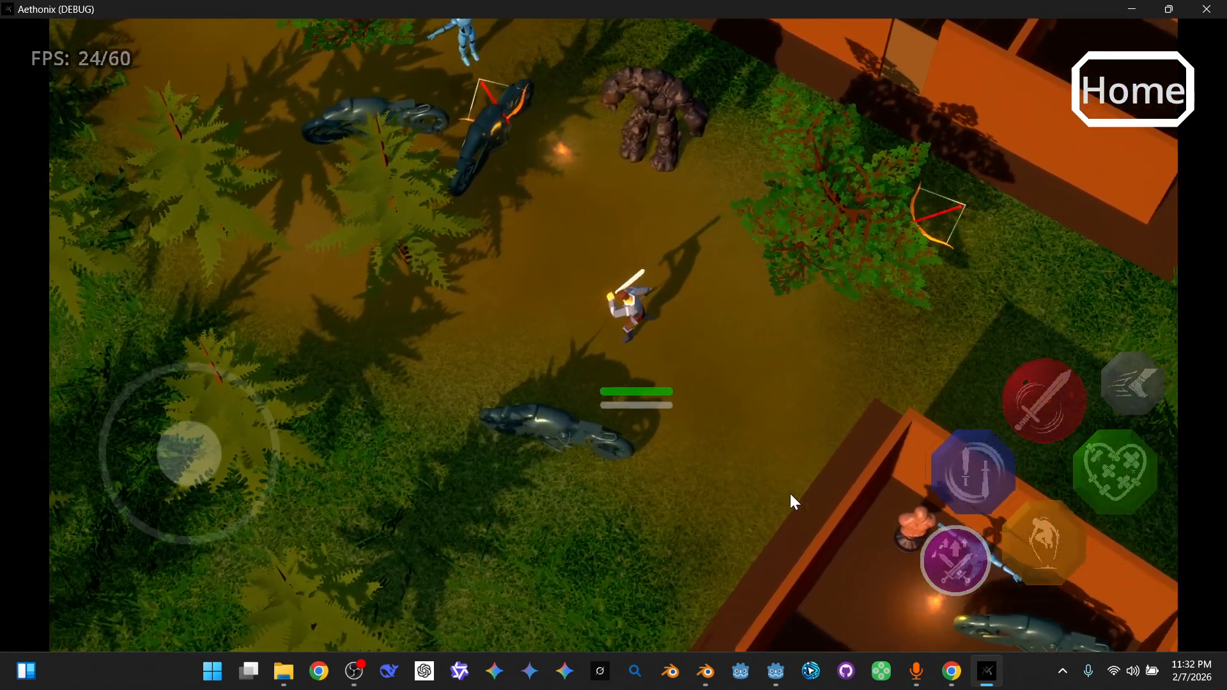
{"action": "left_click", "coordinate": [964, 468]}
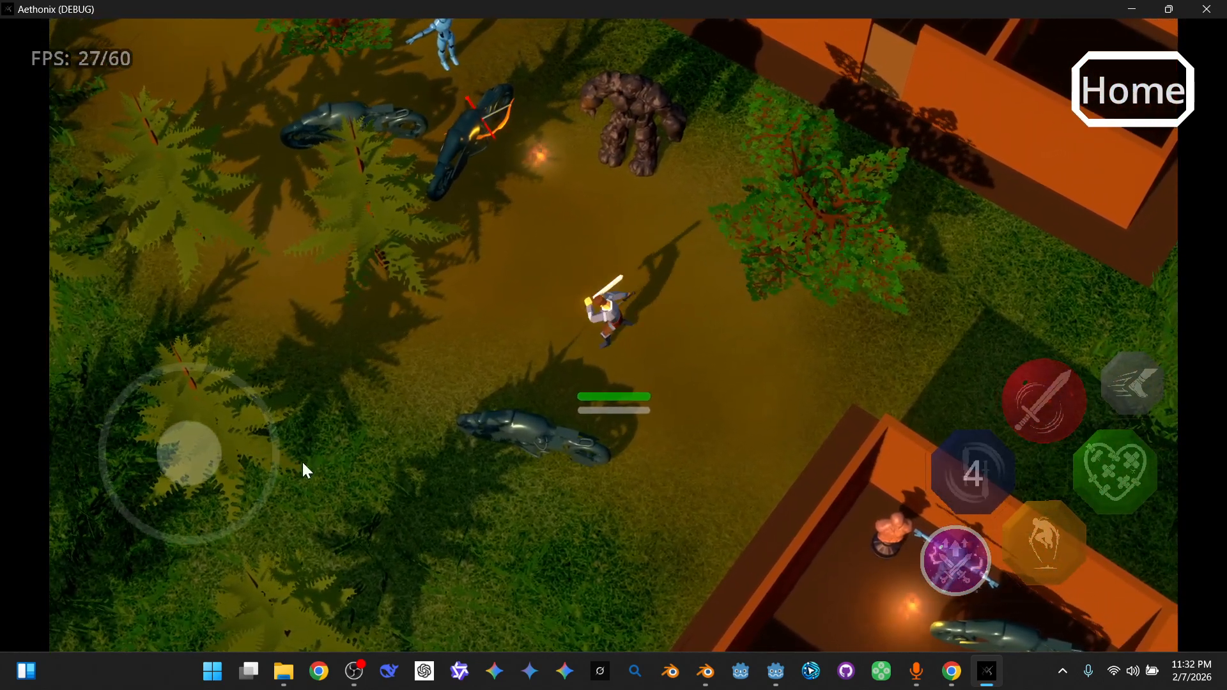
{"action": "left_click_drag", "start_coordinate": [200, 480], "coordinate": [32, 512]}
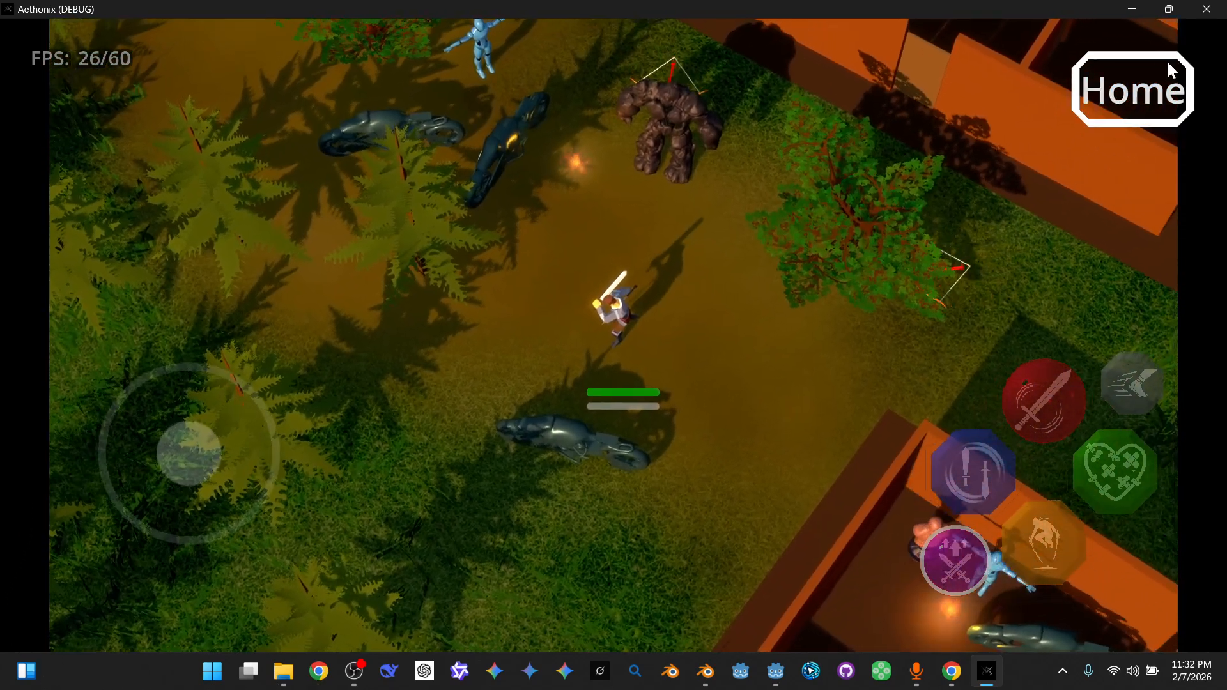
- Return to the game's home menu and open its settings with the resolution, FPS and MSAA options
{"action": "left_click", "coordinate": [1158, 60]}
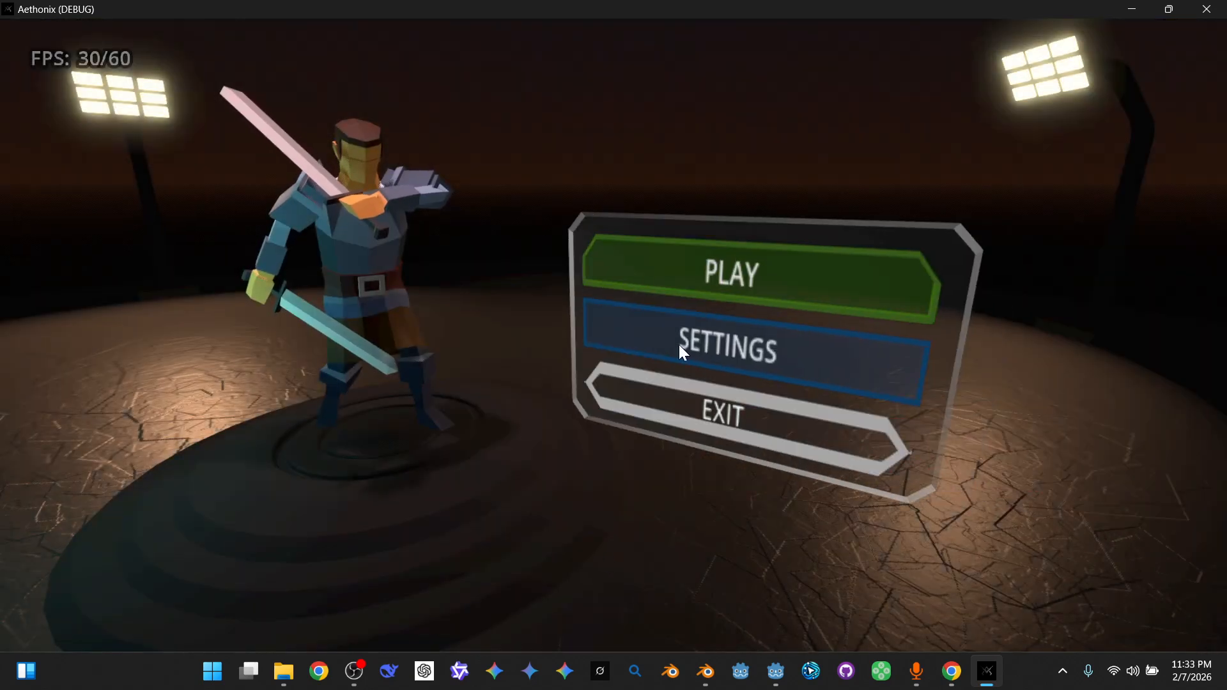
{"action": "left_click", "coordinate": [679, 344]}
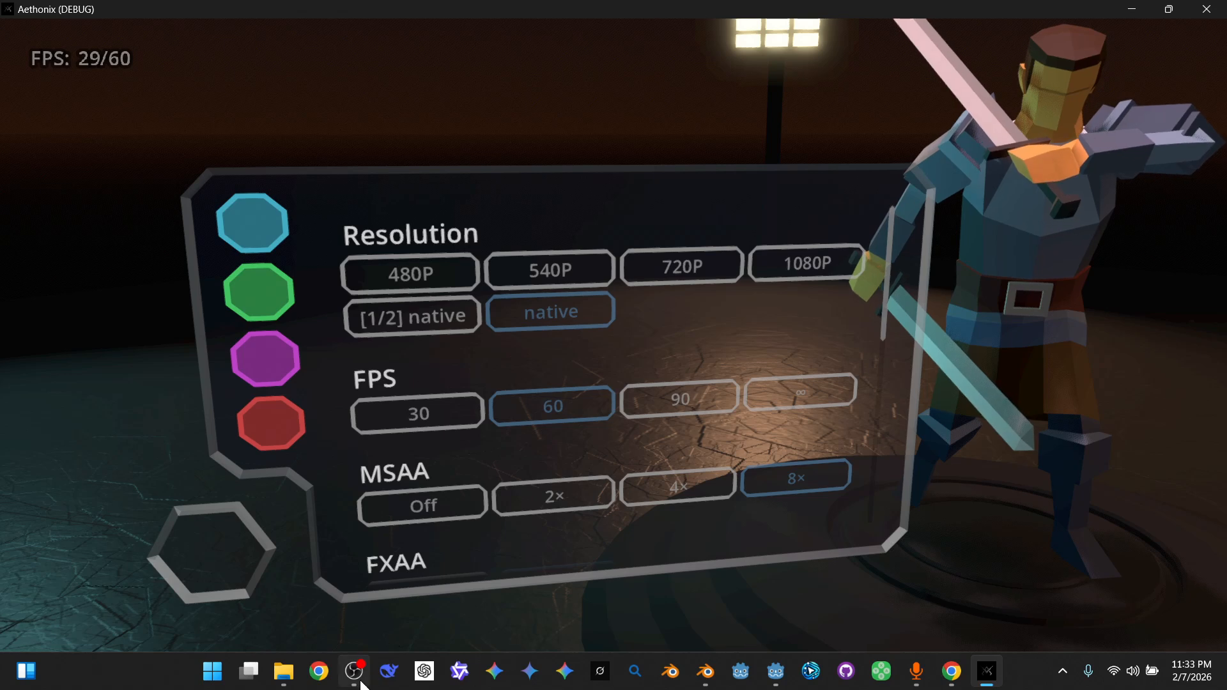
{"action": "mouse_move", "coordinate": [356, 682]}
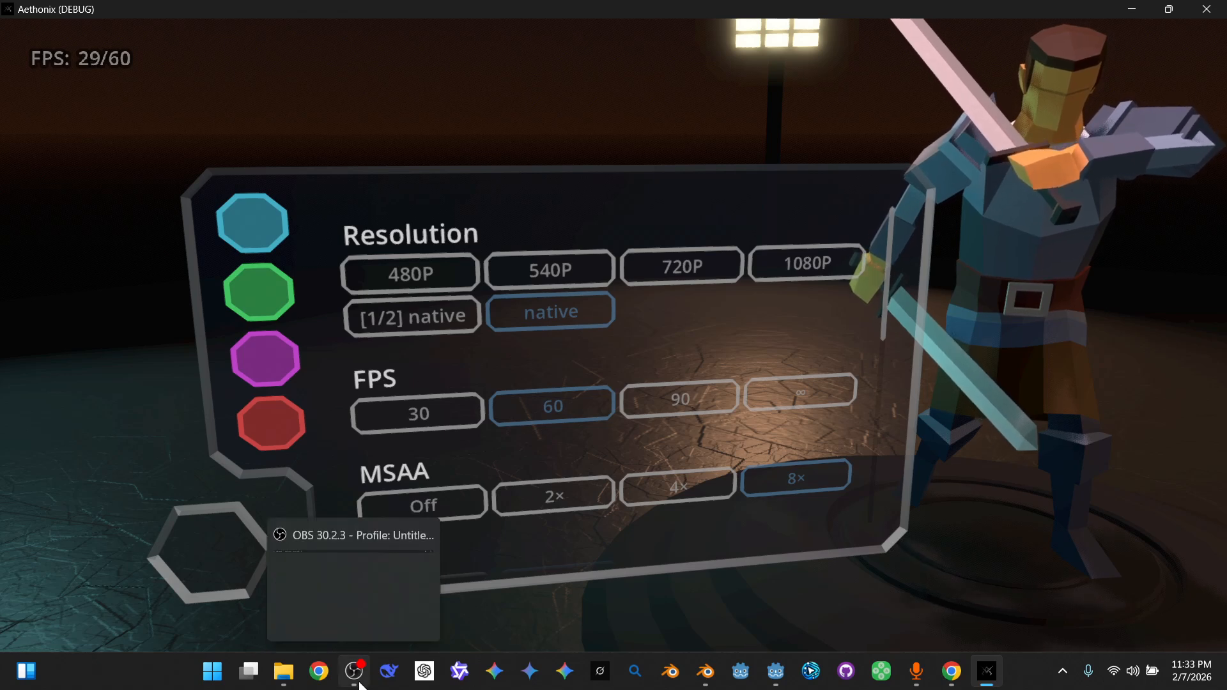
{"action": "left_click", "coordinate": [359, 685]}
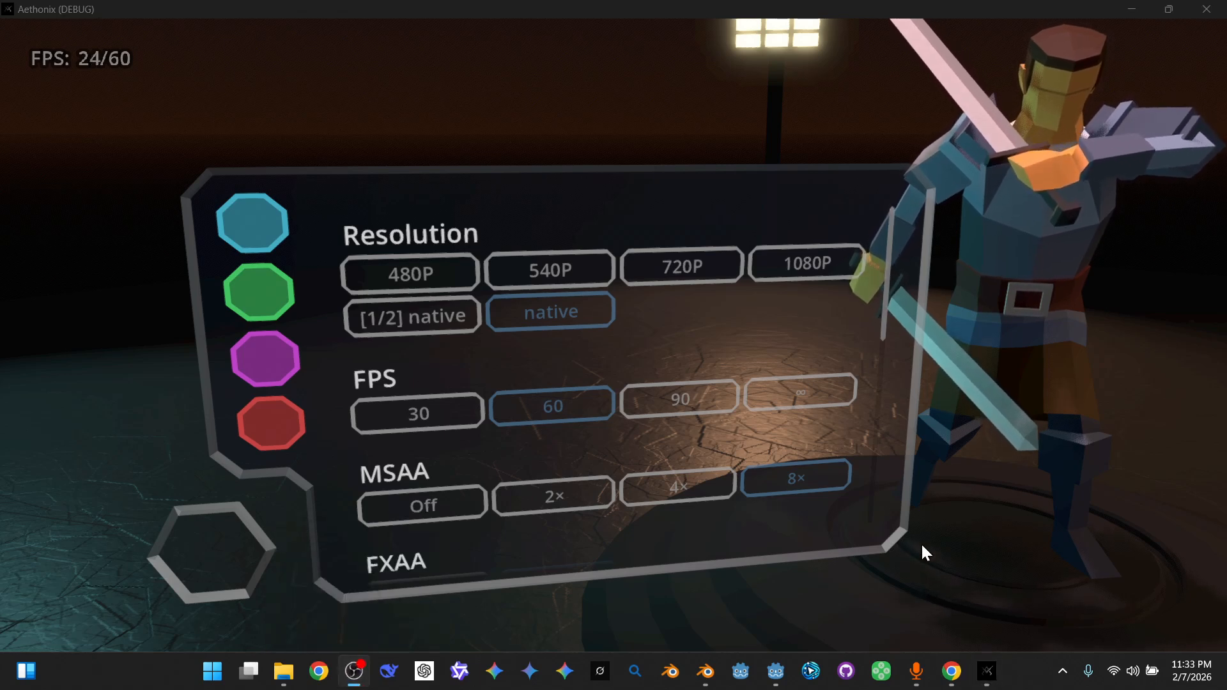